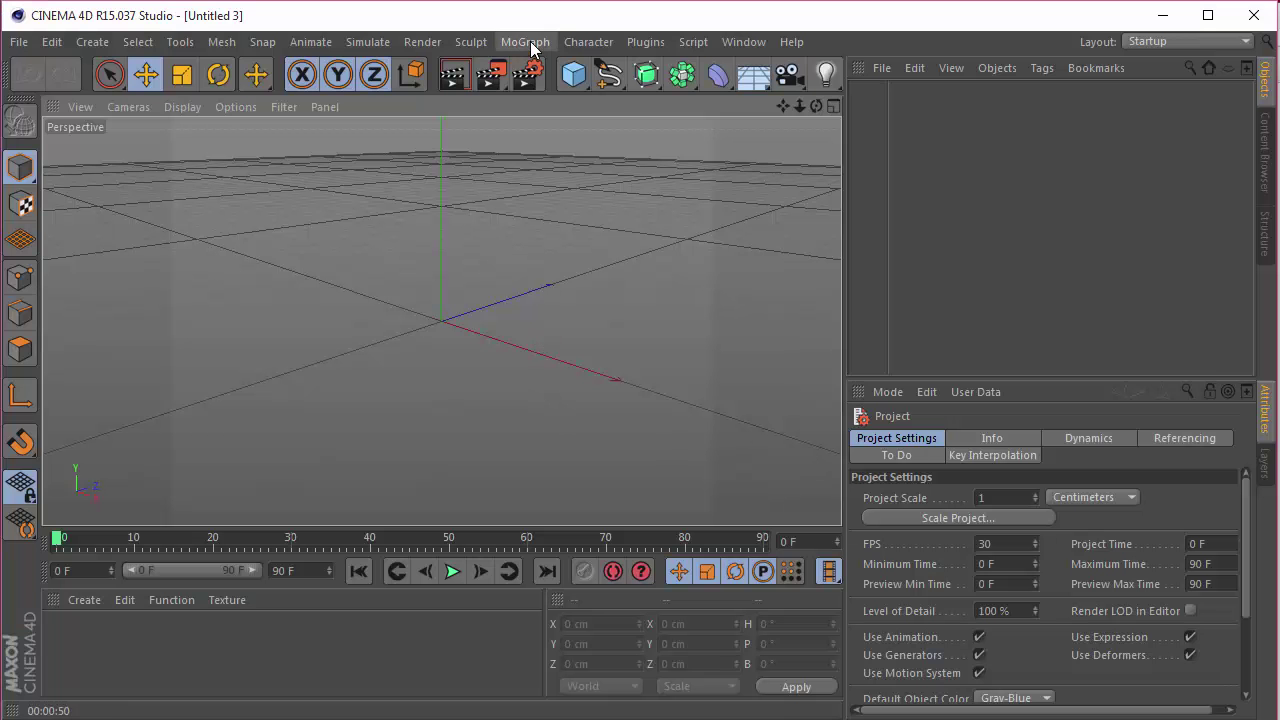
# Set the render output size to 1280 by 720 pixels.
pyautogui.click(527, 74)
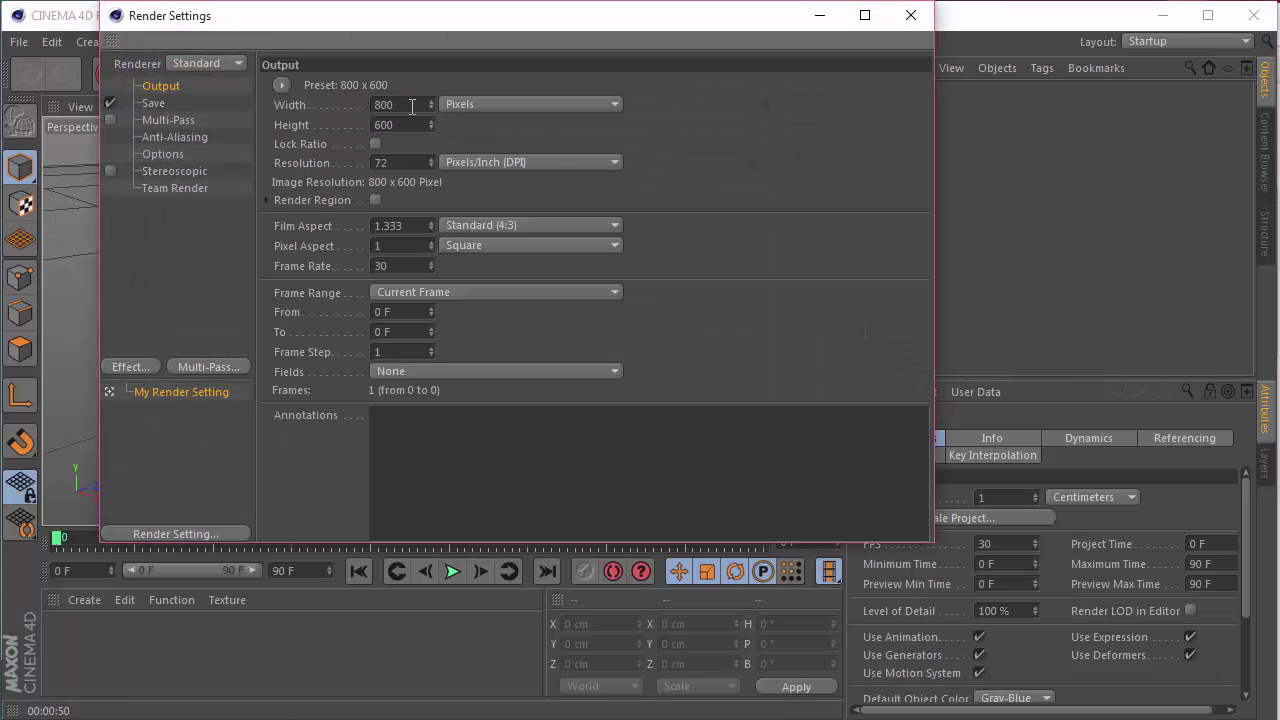
pyautogui.write('1280')
pyautogui.press('Tab')
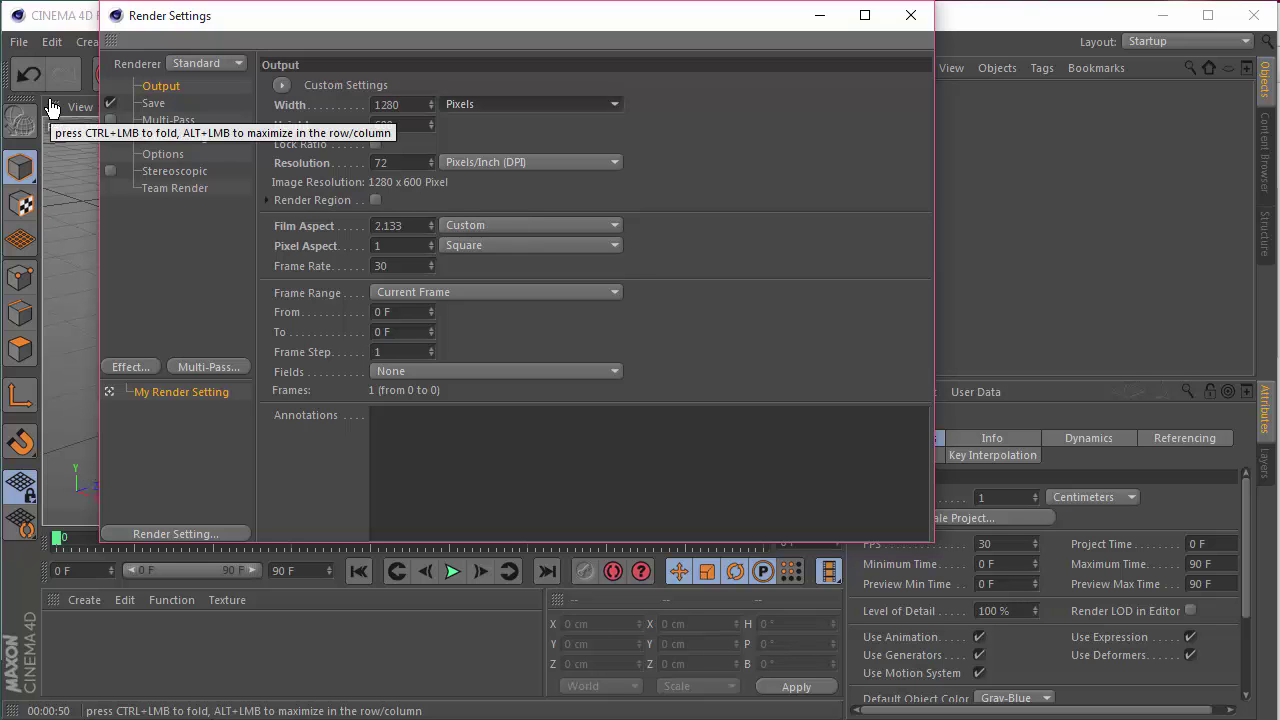
pyautogui.write('720')
pyautogui.press('Return')
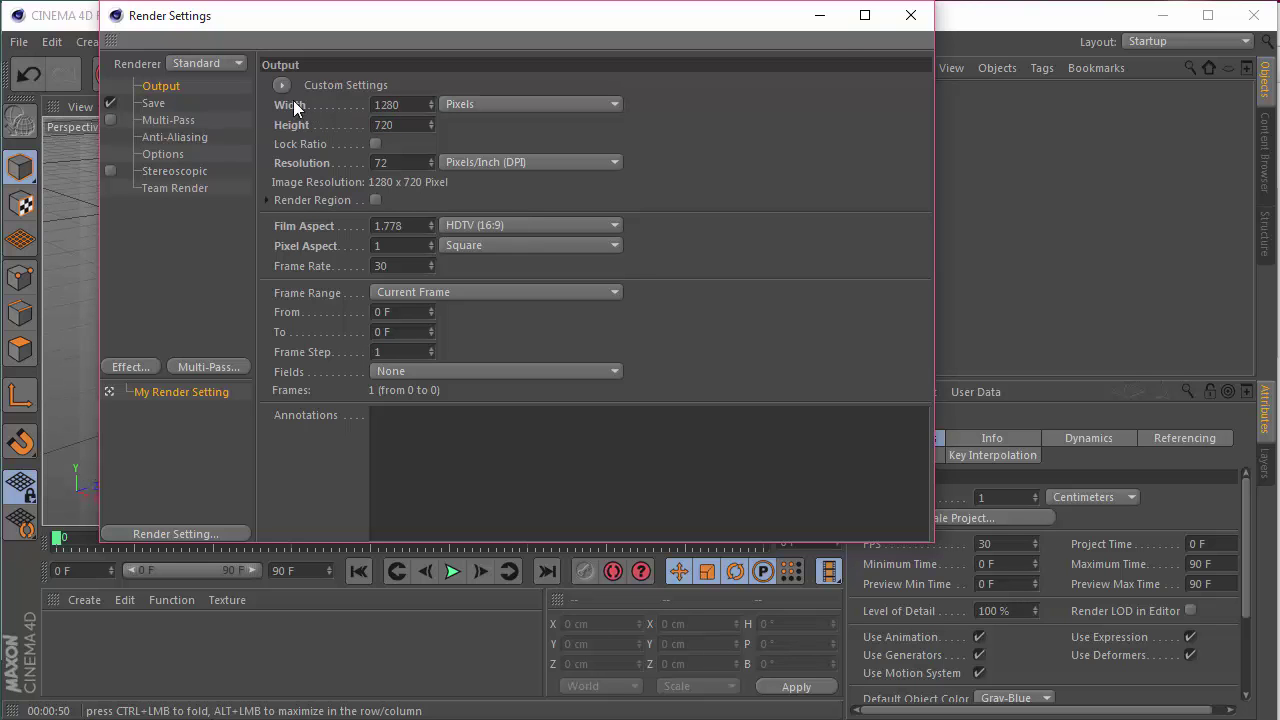
pyautogui.click(908, 15)
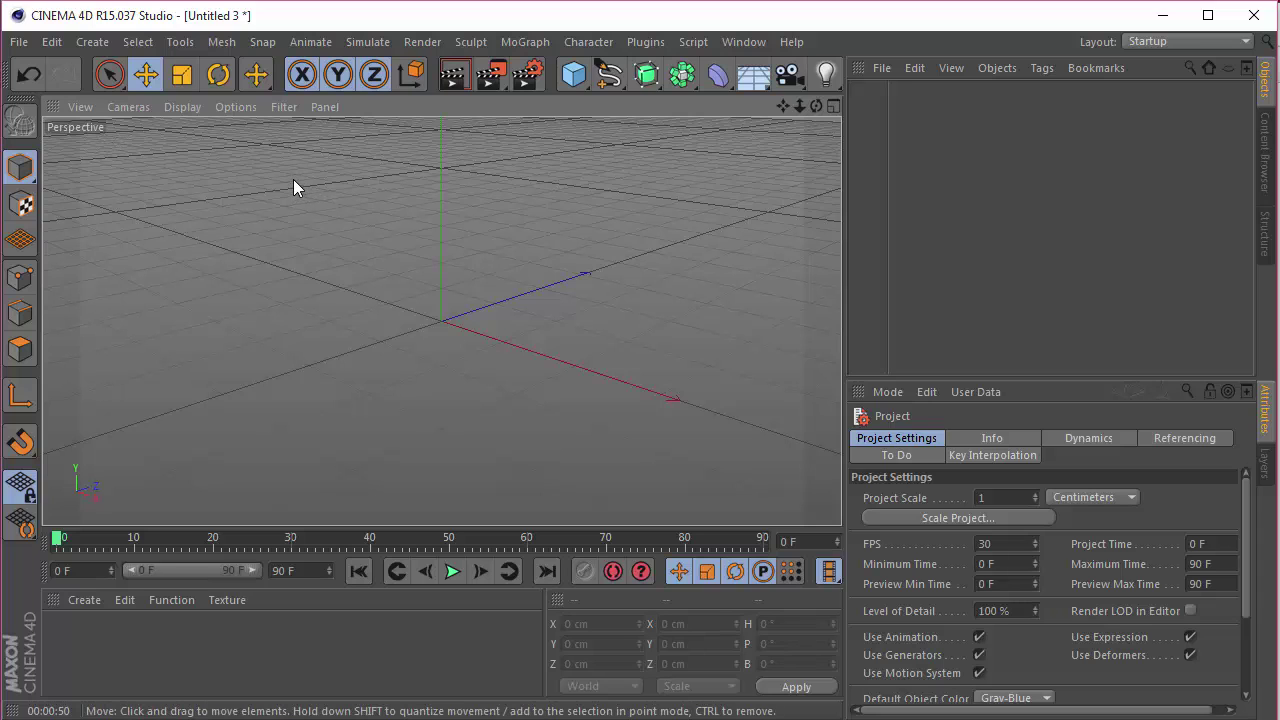
# Add a camera to the scene, set its heading rotation to -27°, and look through it.
pyautogui.click(788, 77)
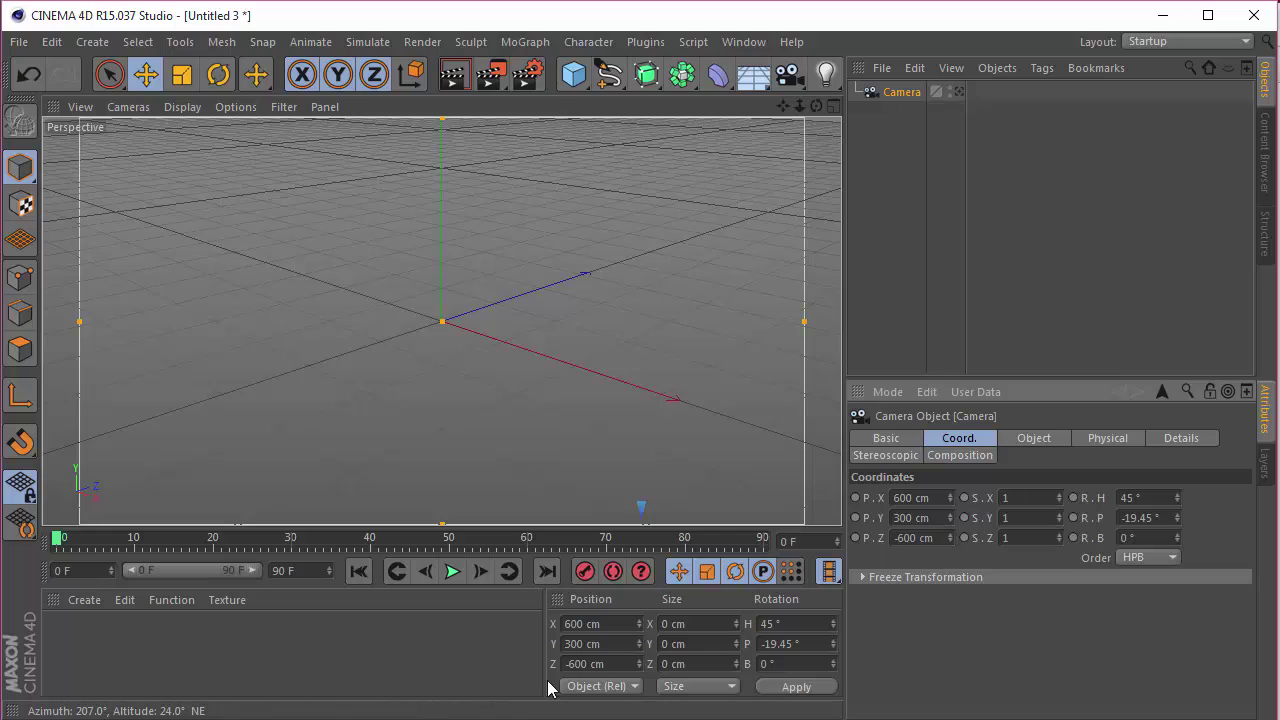
pyautogui.click(1152, 498)
pyautogui.write('-27')
pyautogui.press('Return')
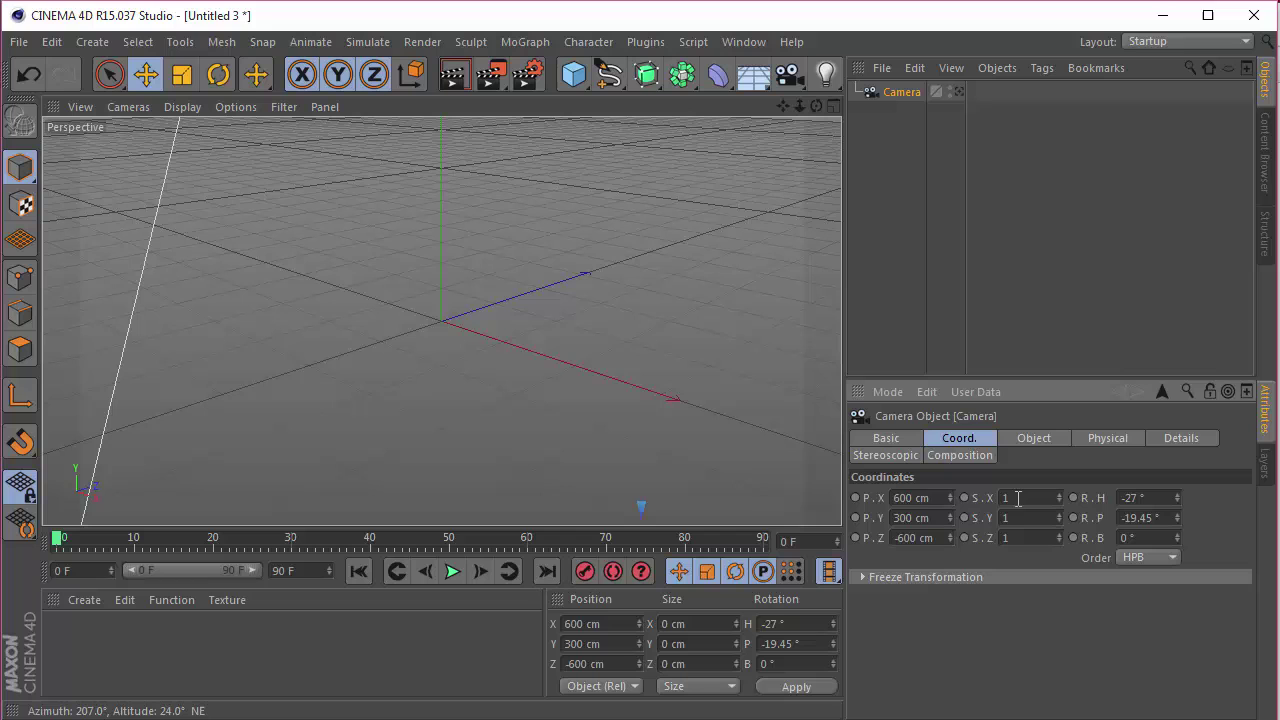
pyautogui.click(959, 92)
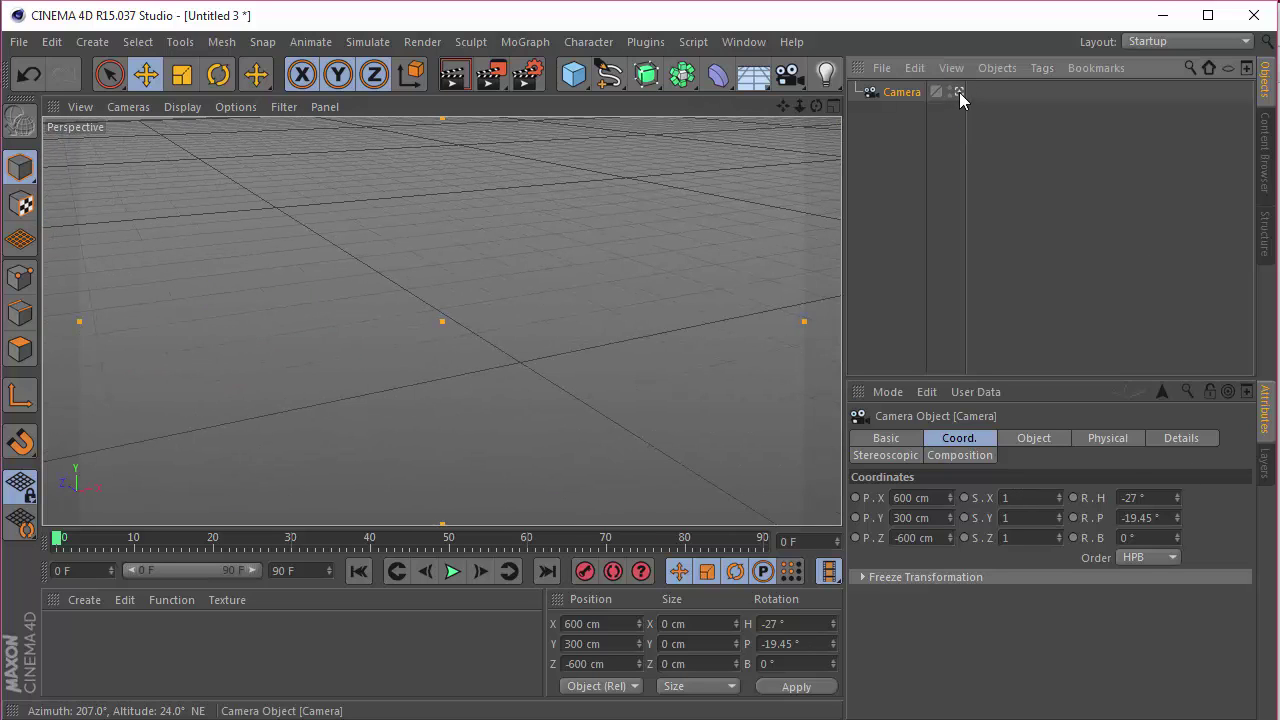
# Set the camera's pitch rotation to 24°.
pyautogui.doubleClick(1170, 518)
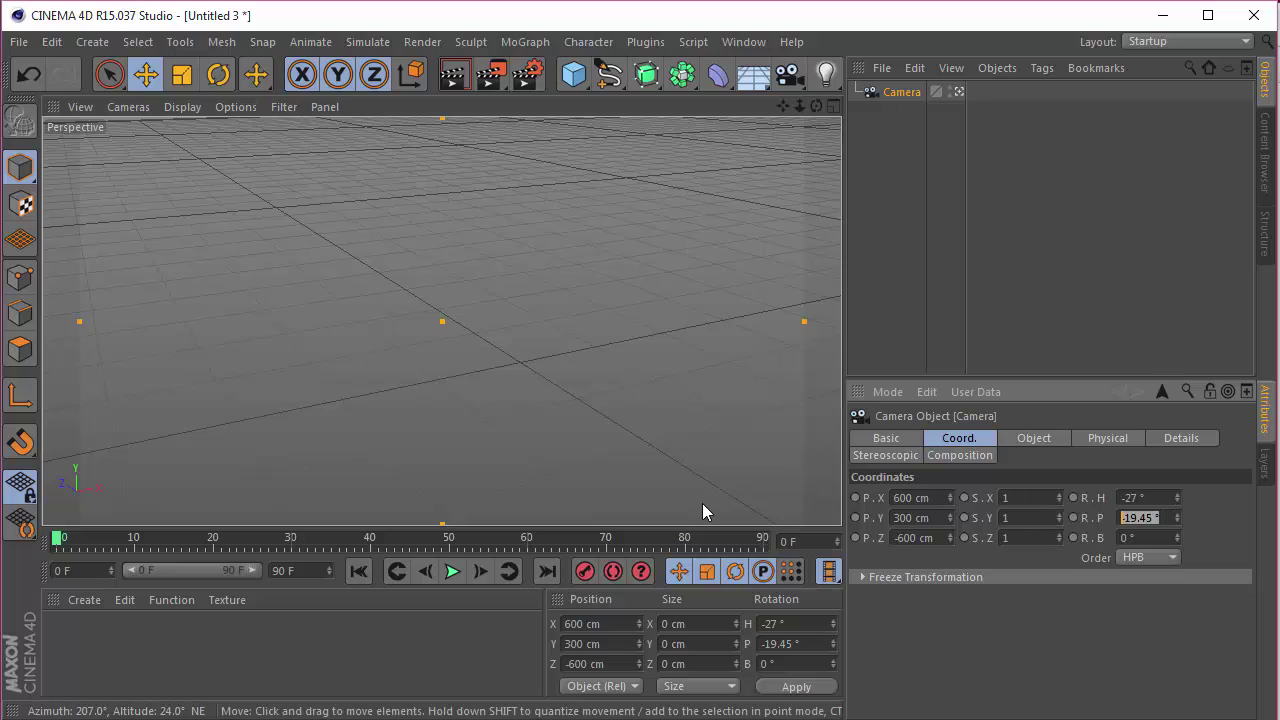
pyautogui.write('0')
pyautogui.press('Return')
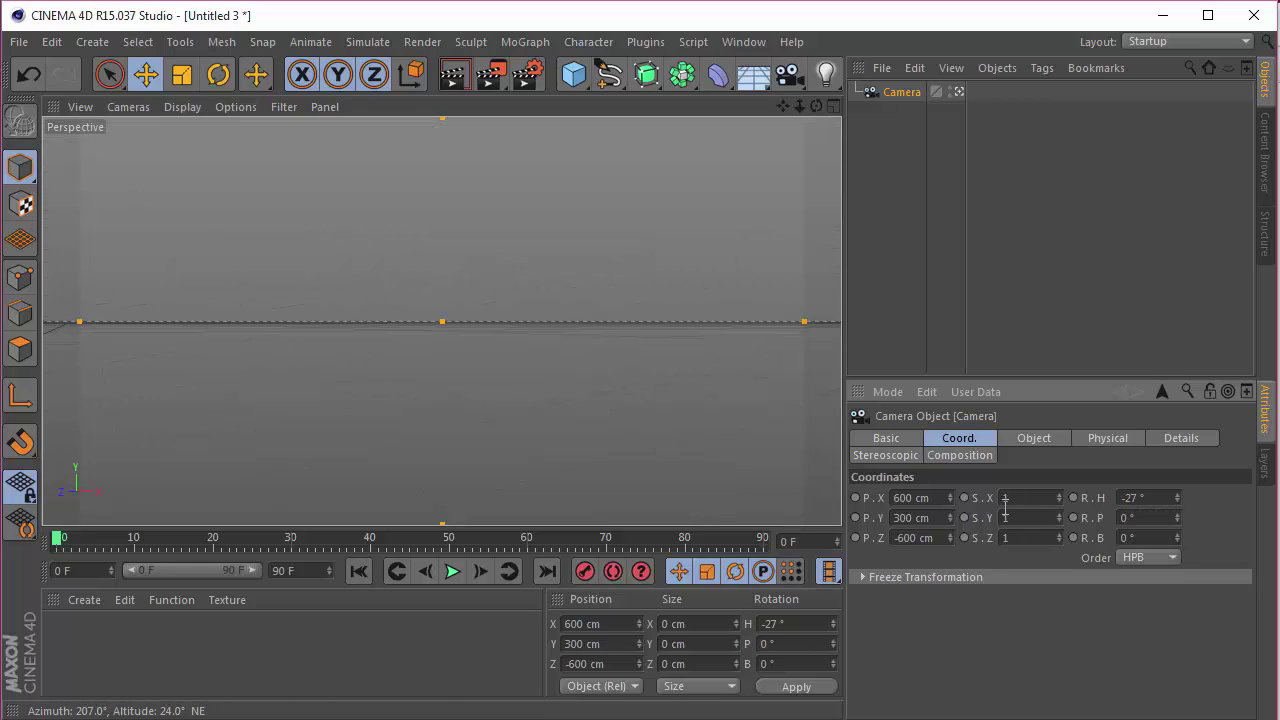
pyautogui.doubleClick(1140, 517)
pyautogui.write('24')
pyautogui.press('Return')
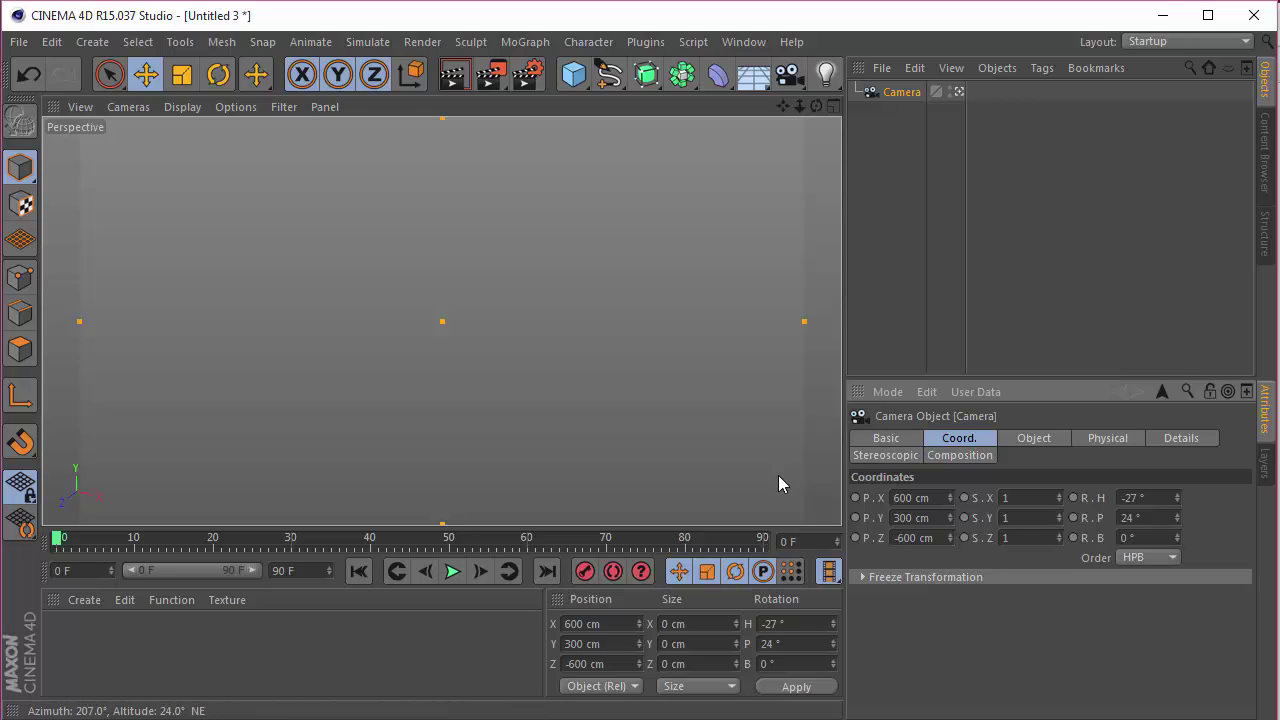
# Position the camera at X -1130 cm, Y -780 cm and Z -1470 cm.
pyautogui.doubleClick(938, 497)
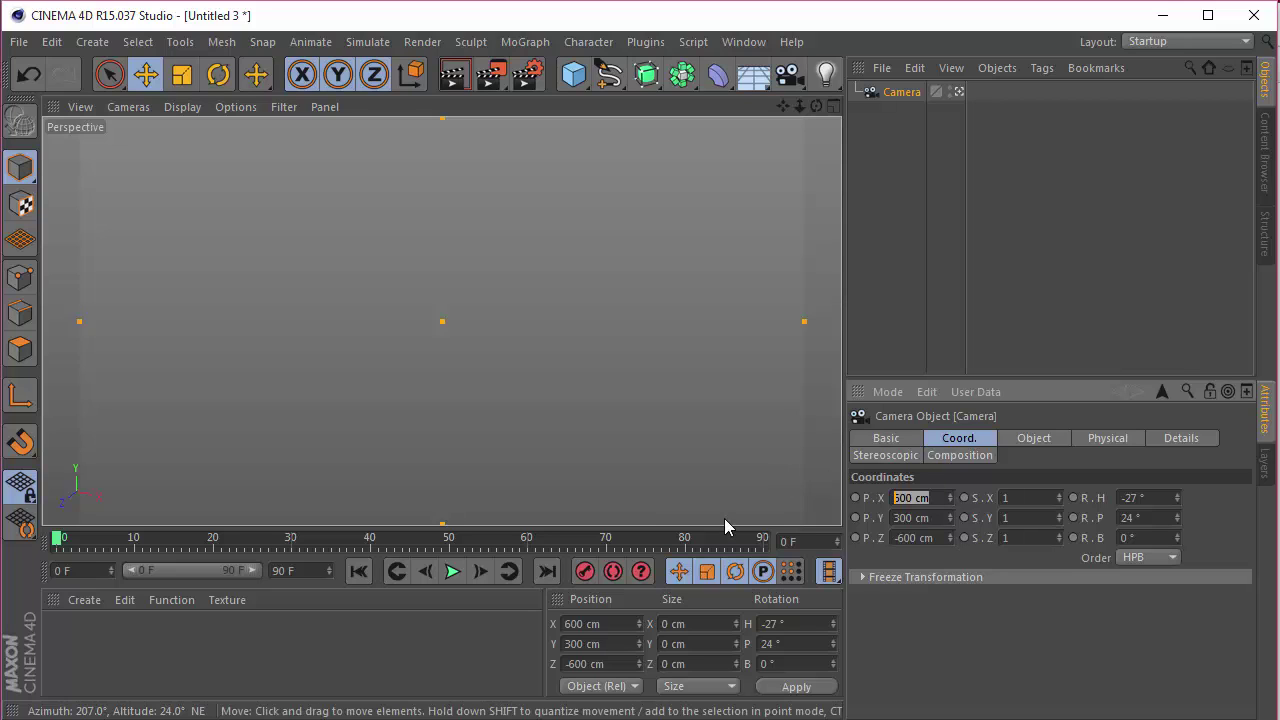
pyautogui.write('-1130')
pyautogui.press('Tab')
pyautogui.write('-780')
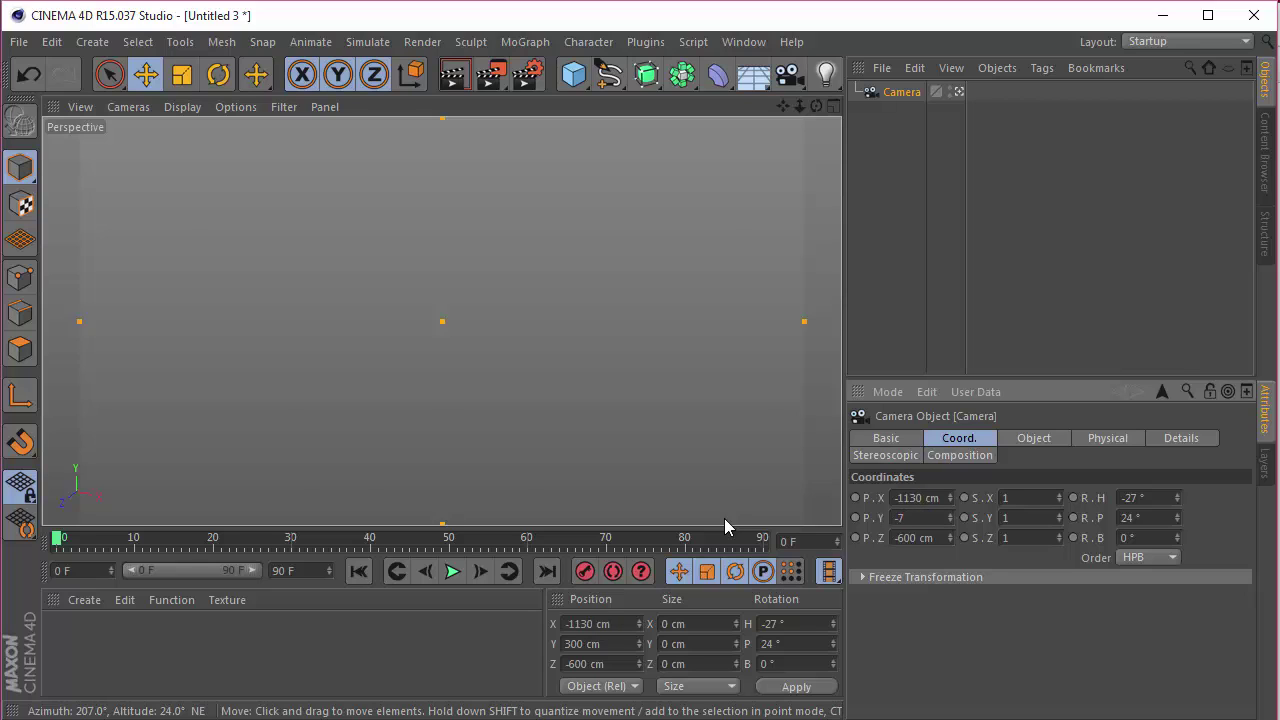
pyautogui.press('Tab')
pyautogui.write('-1470')
pyautogui.press('Return')
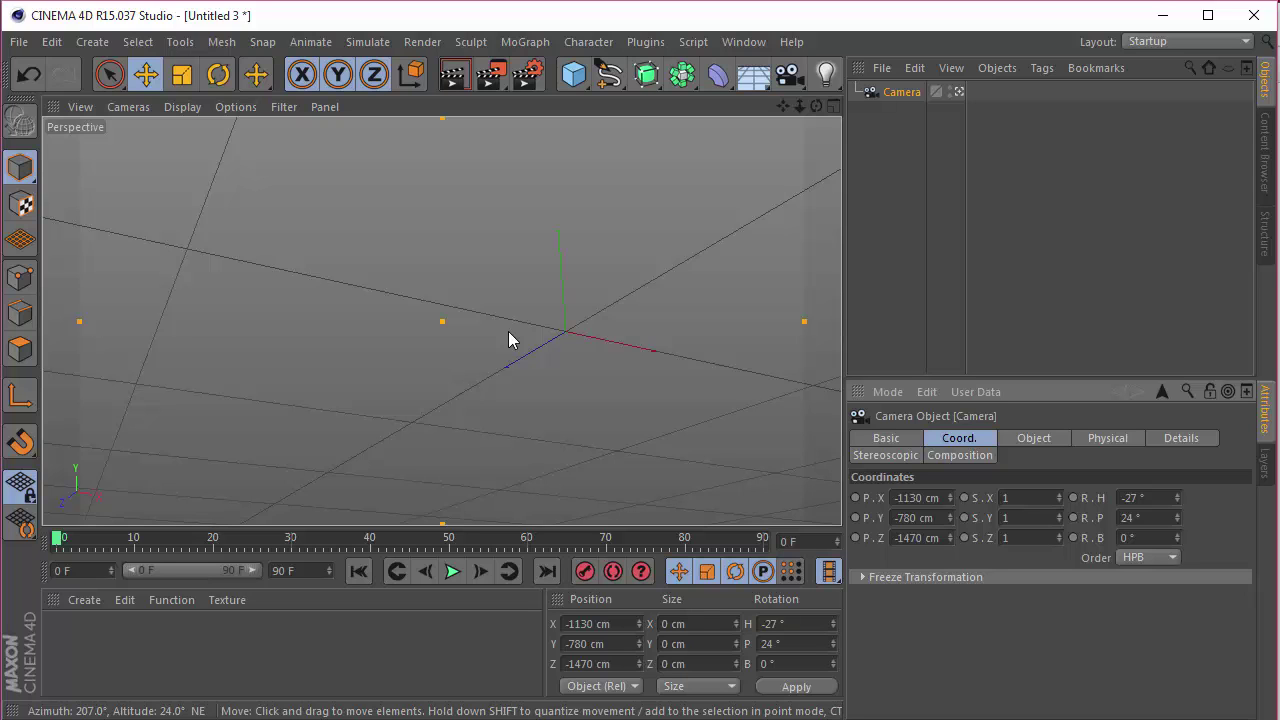
# Leave the camera view and frame the whole camera cone in the default perspective view.
pyautogui.click(958, 91)
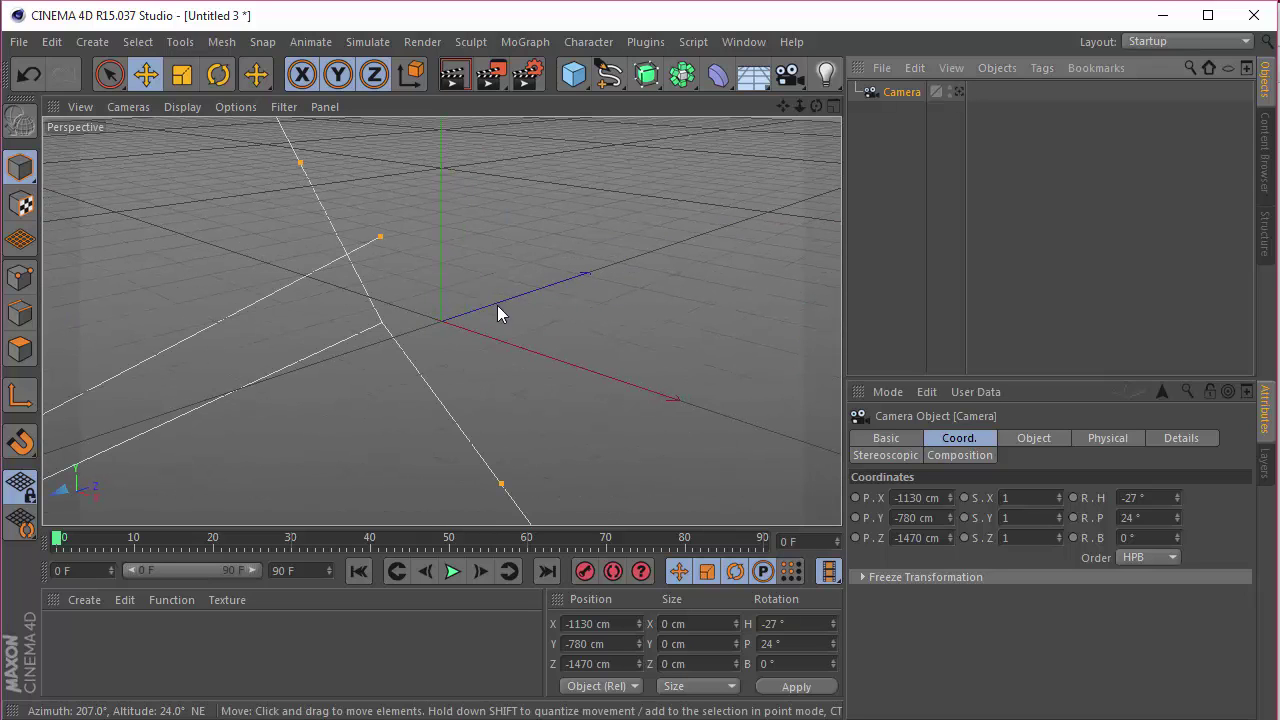
pyautogui.scroll(-5, 177, 446)
pyautogui.moveTo(783, 106); pyautogui.dragTo(1048, 2)
pyautogui.moveTo(783, 106); pyautogui.dragTo(490, 332)
pyautogui.scroll(3, 490, 332)
pyautogui.moveTo(782, 107); pyautogui.dragTo(443, 320)
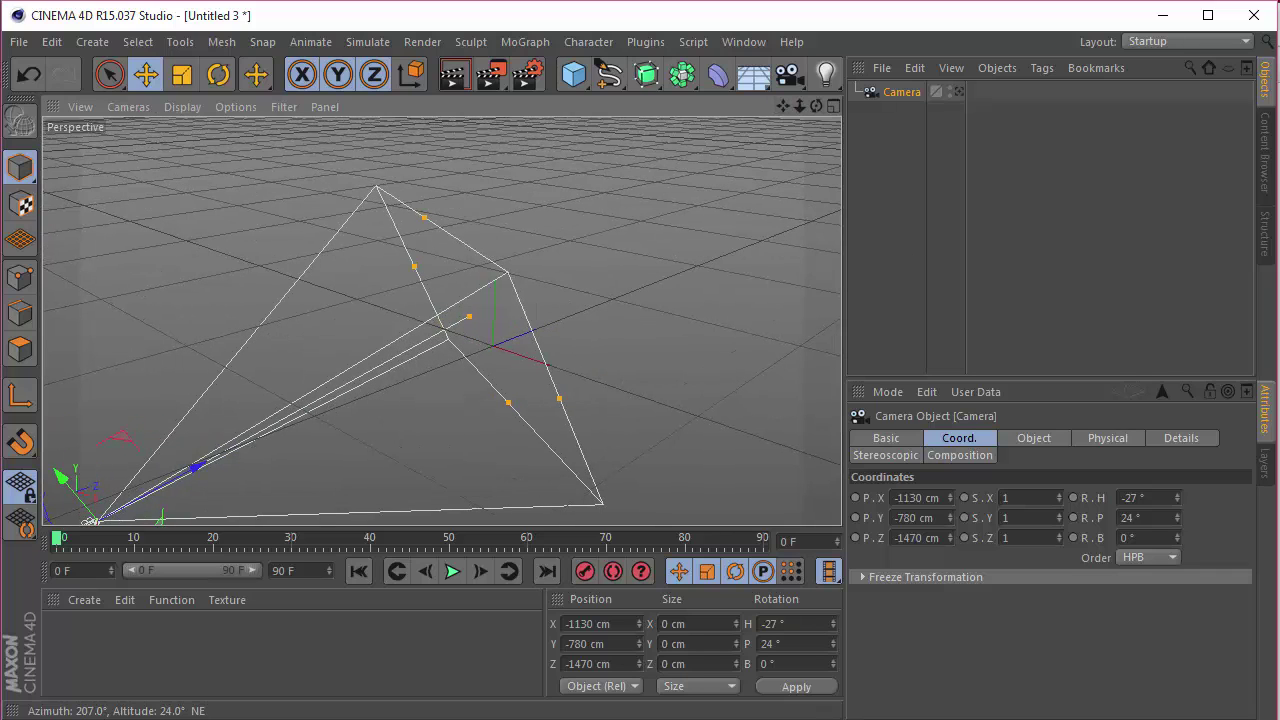
# Switch to the browser to check the low-poly logo reference video, and return to Cinema 4D.
pyautogui.hotkey('alt', 'Tab')
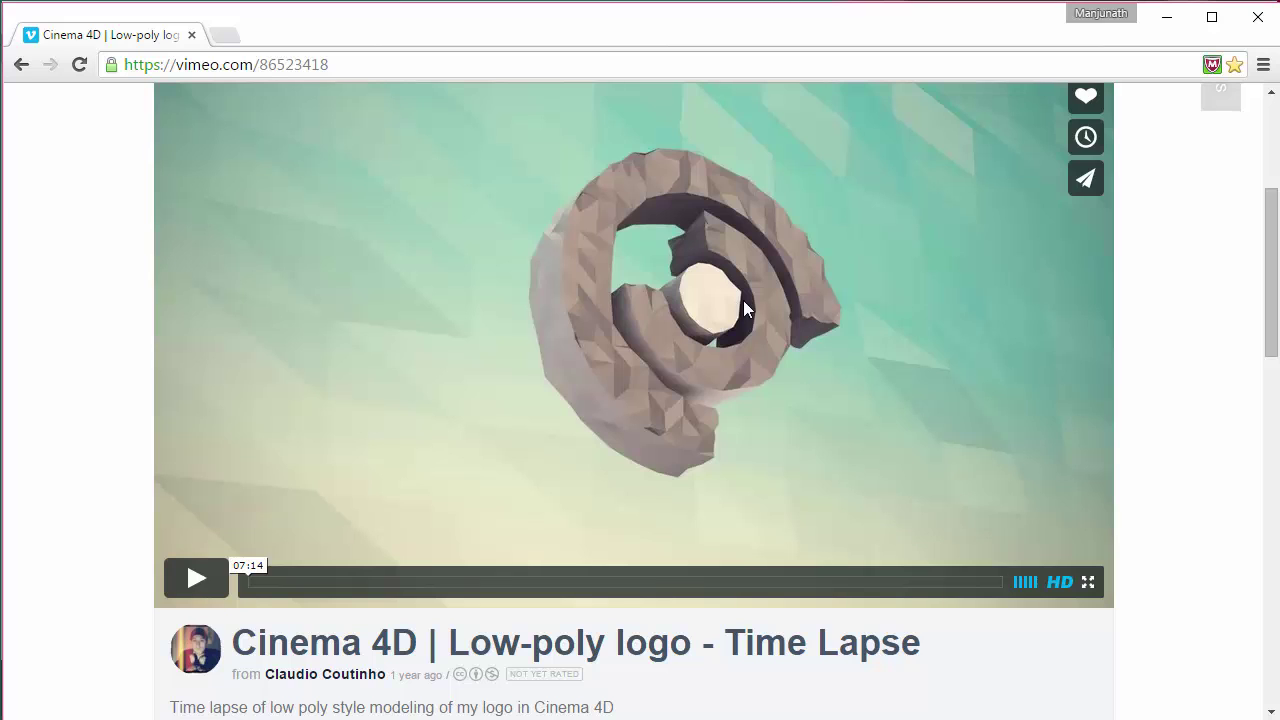
pyautogui.hotkey('alt', 'Tab')
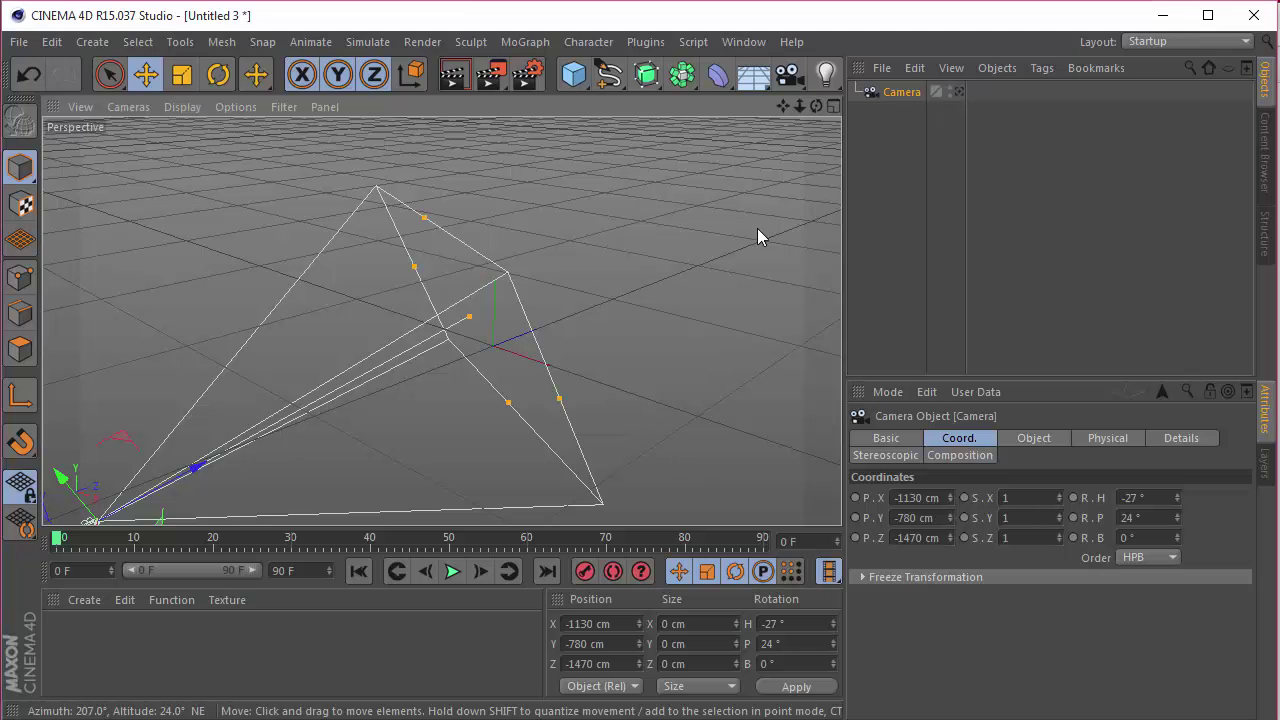
# Hide the camera object in both the viewport and the render.
pyautogui.doubleClick(952, 89)
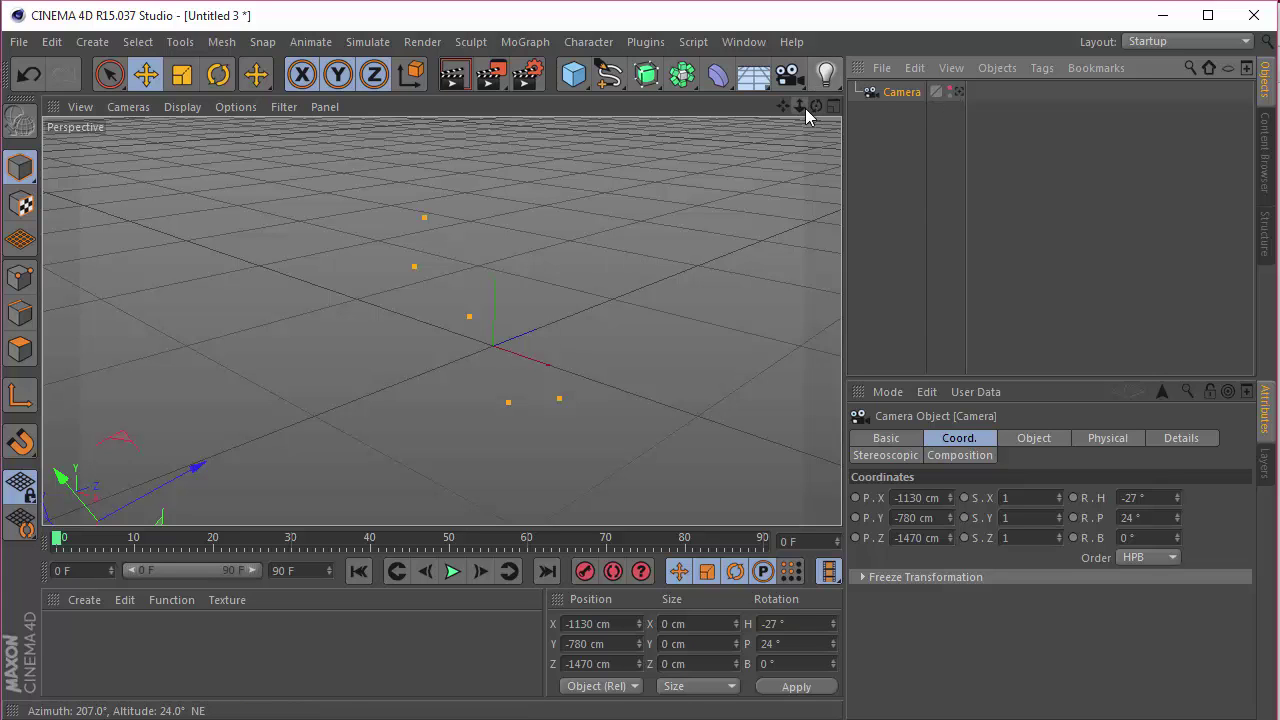
pyautogui.moveTo(815, 106); pyautogui.dragTo(705, 171)
pyautogui.moveTo(800, 106); pyautogui.dragTo(840, 150)
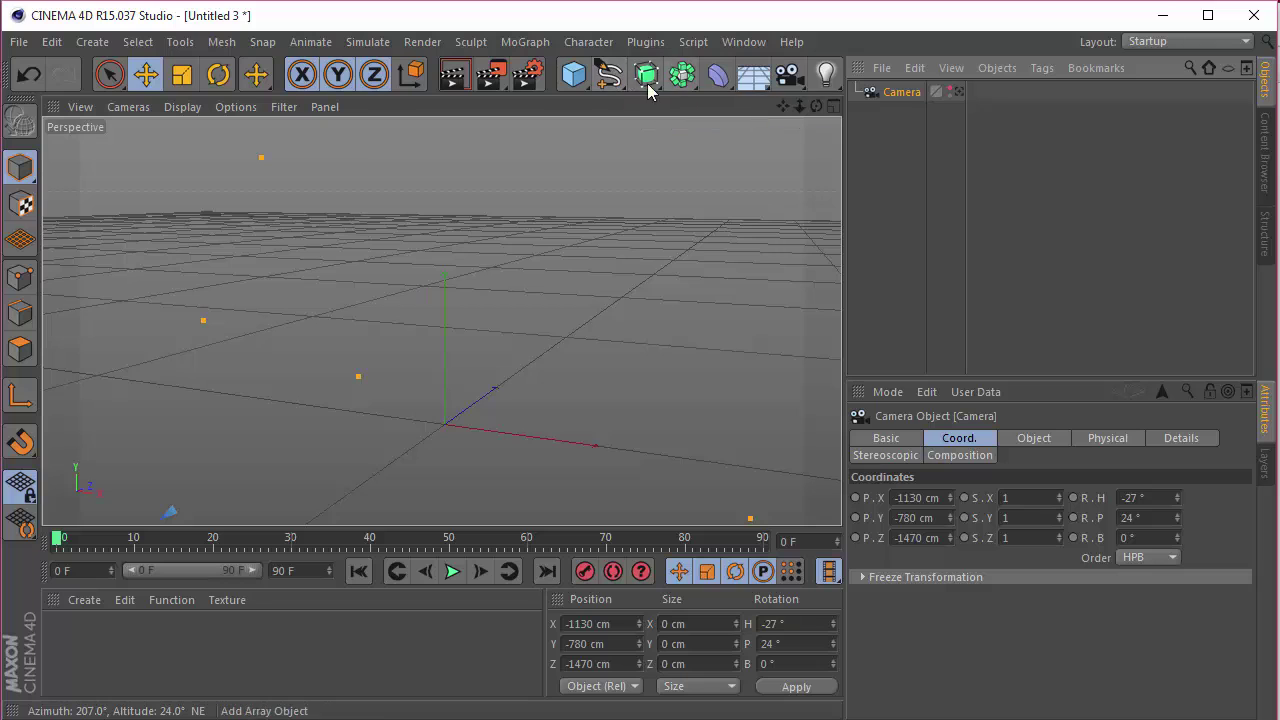
# Add a Text spline that reads "DC" and enable Separate Letters for it.
pyautogui.click(610, 76)
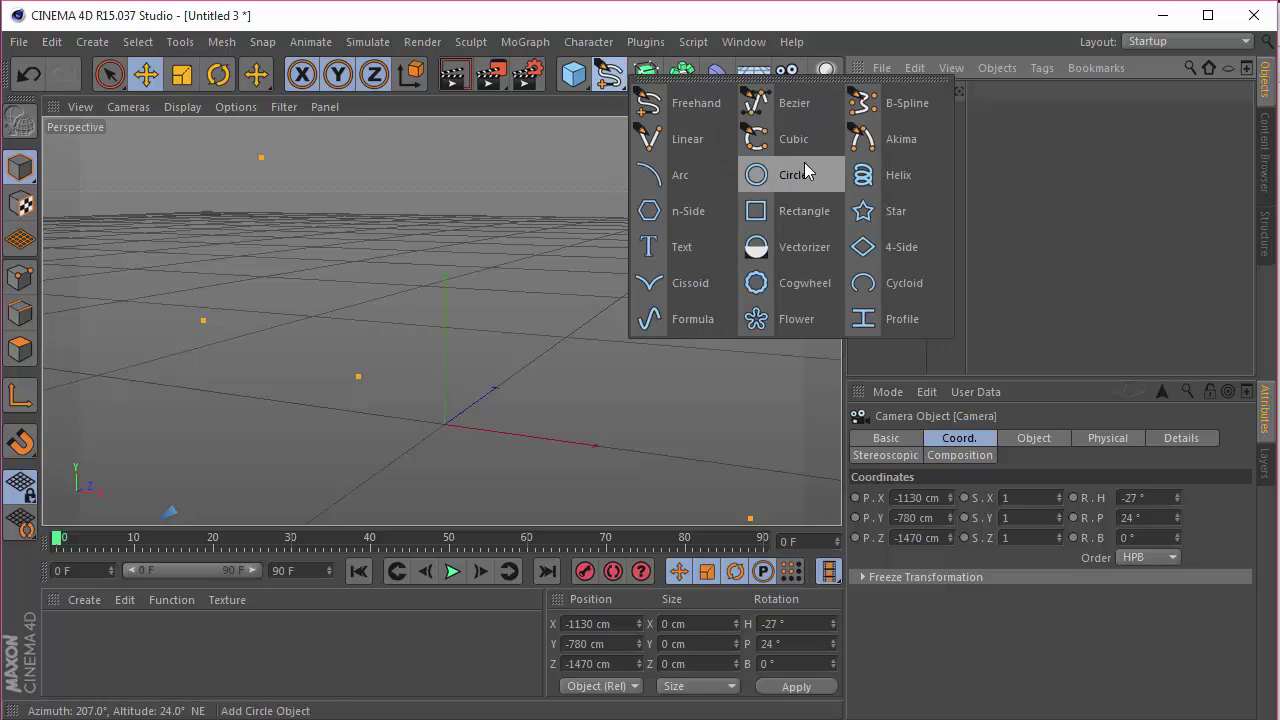
pyautogui.click(705, 249)
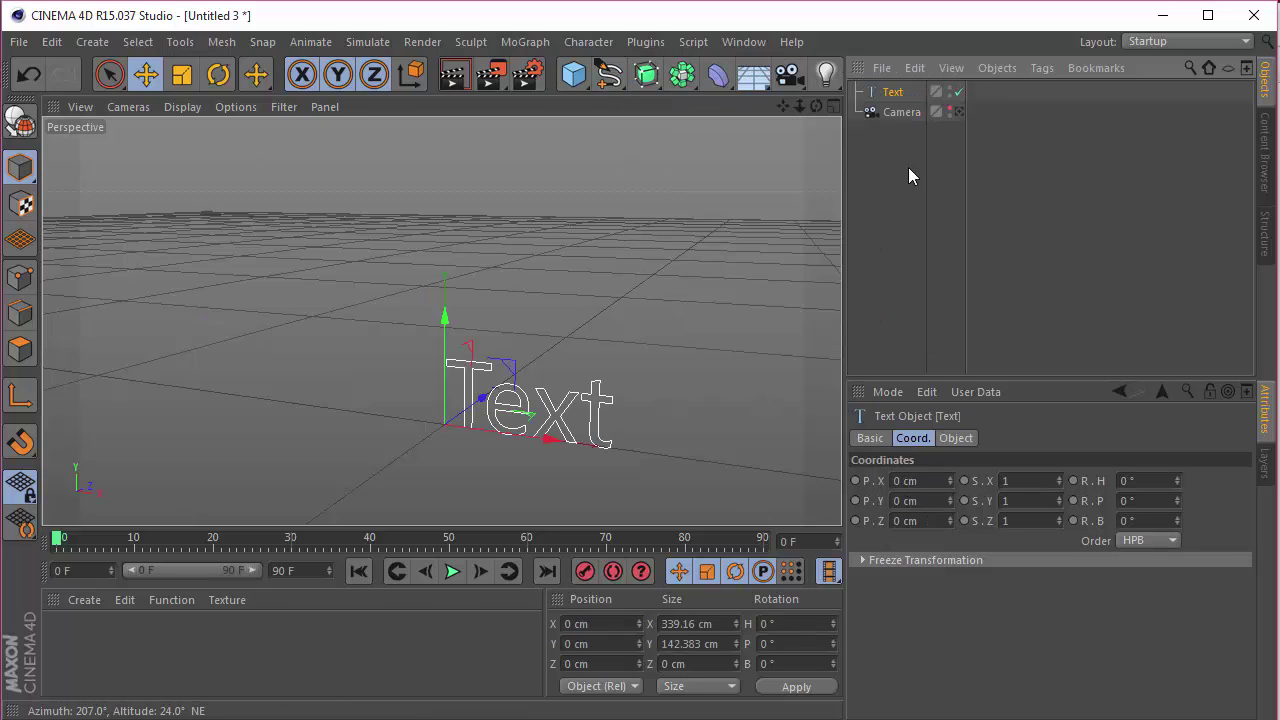
pyautogui.moveTo(792, 105); pyautogui.dragTo(792, 145)
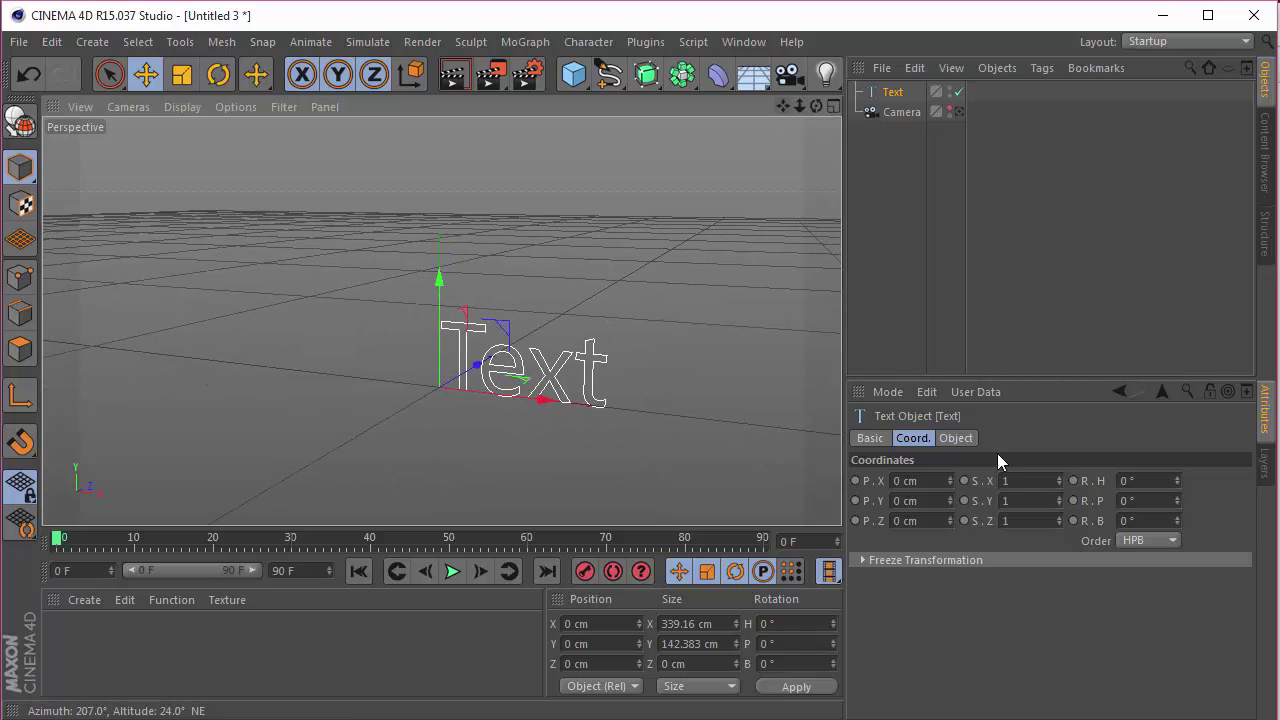
pyautogui.click(956, 440)
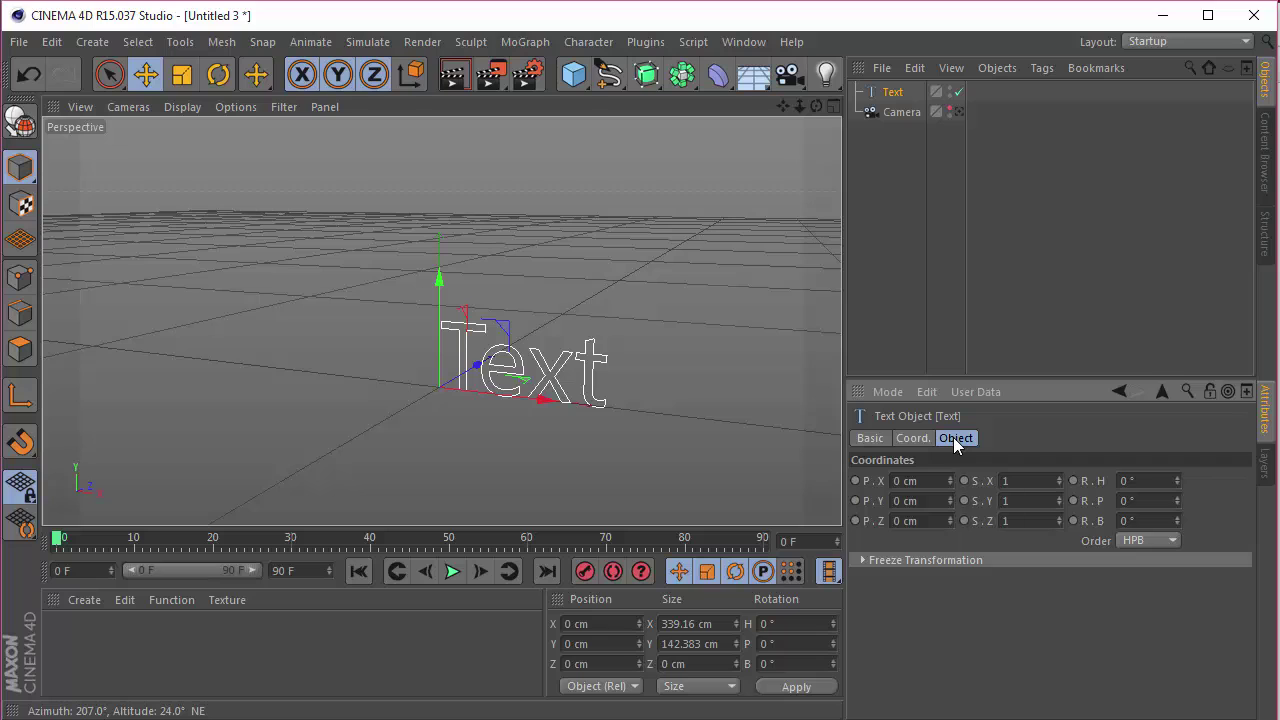
pyautogui.moveTo(938, 480); pyautogui.dragTo(778, 471)
pyautogui.write('DC')
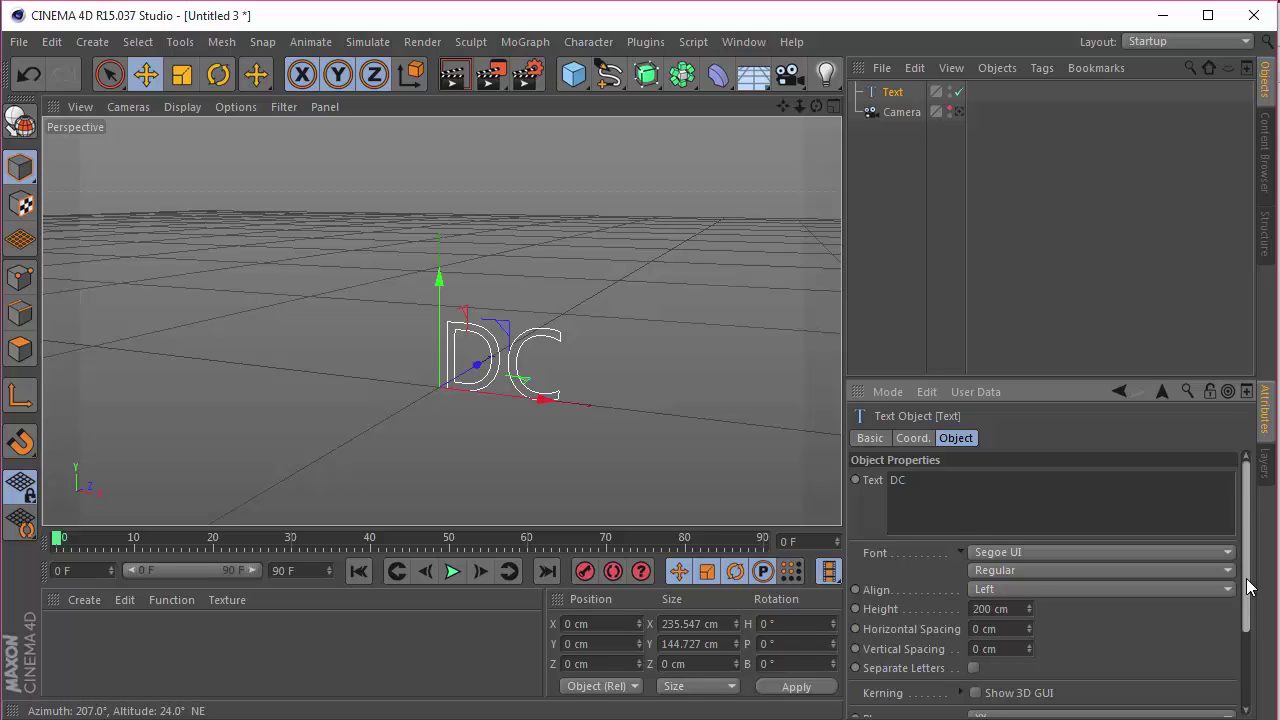
pyautogui.scroll(-1, 1007, 617)
pyautogui.click(973, 592)
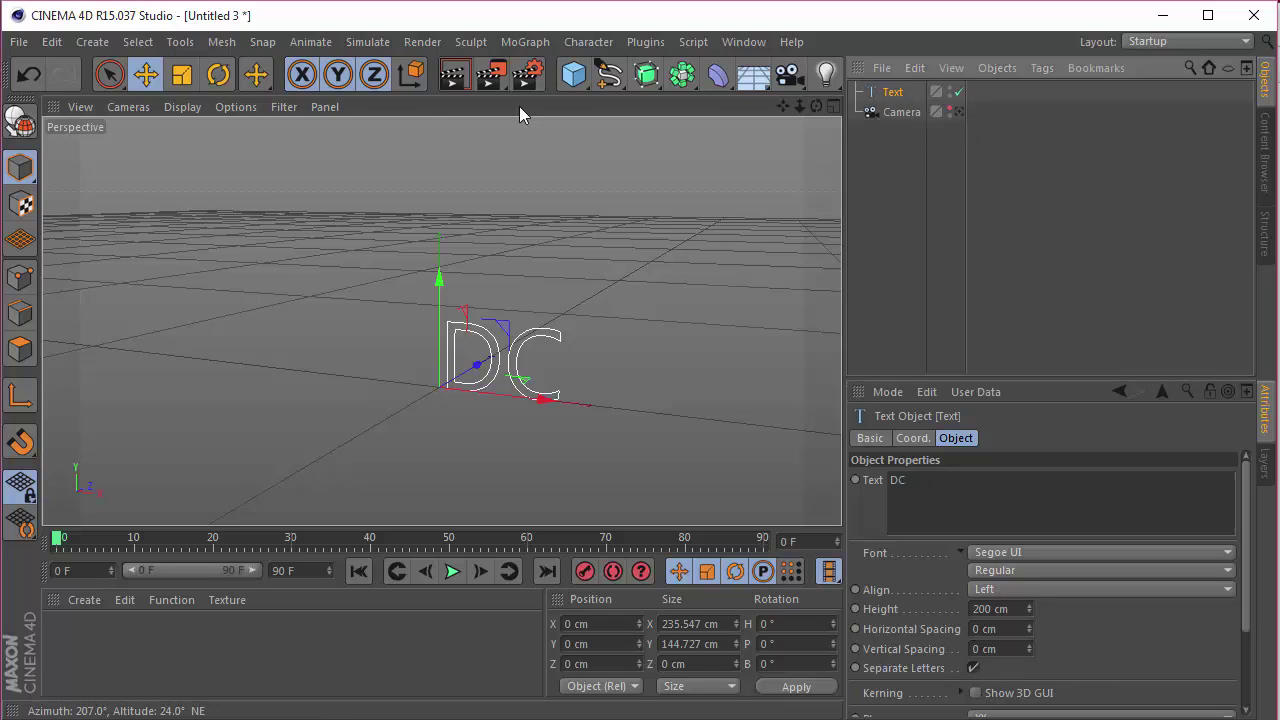
# Try converting the text to editable splines with Separate Letters on and off, undoing each conversion.
pyautogui.click(24, 120)
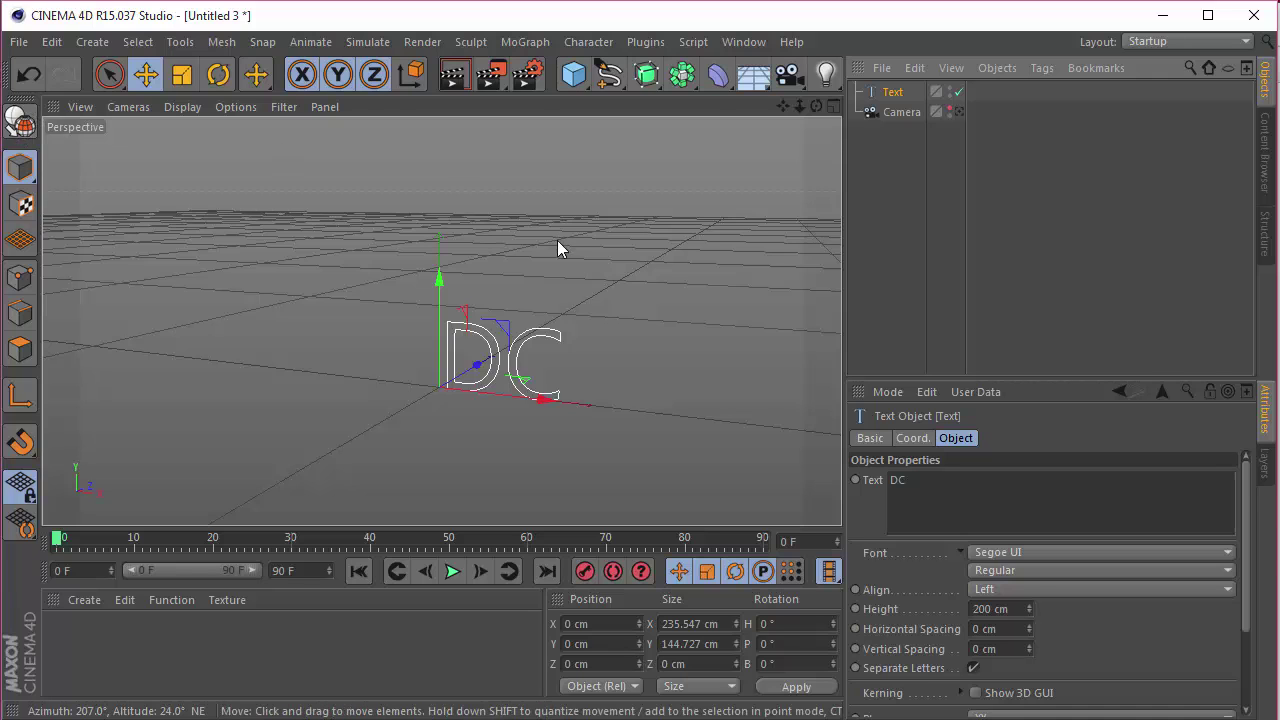
pyautogui.click(856, 91)
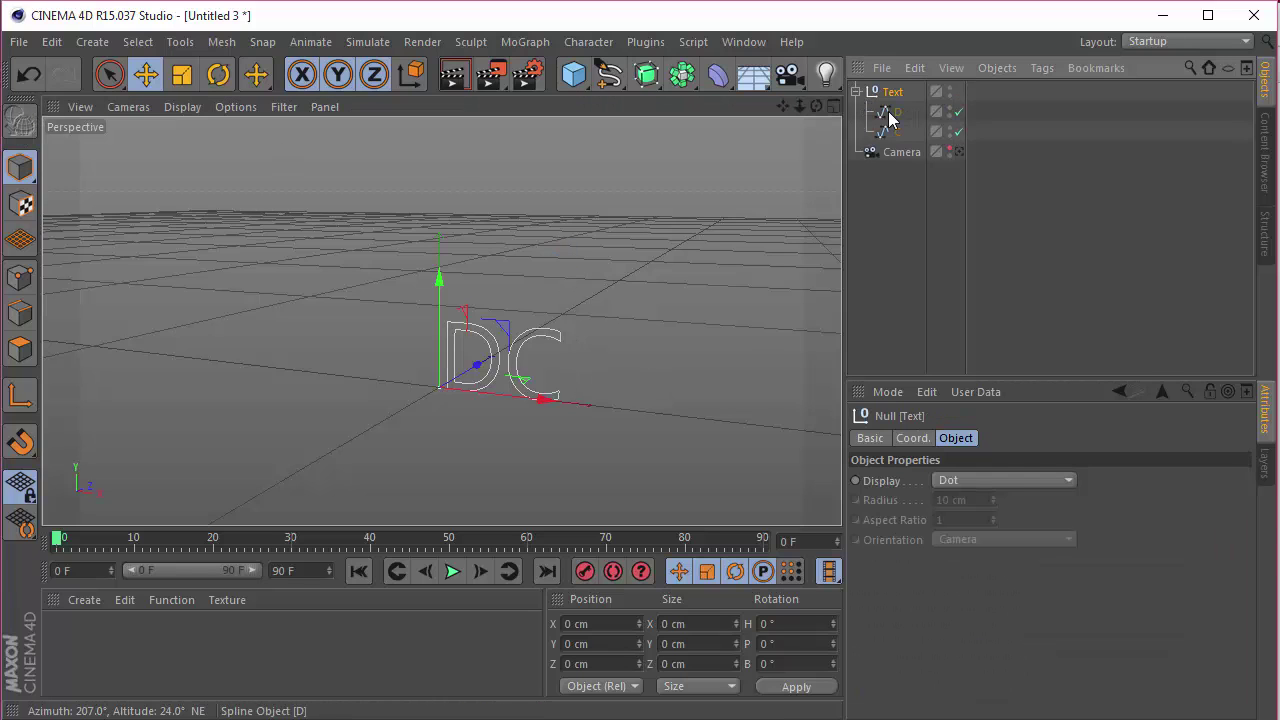
pyautogui.click(886, 131)
pyautogui.hotkey('ctrl', 'z')
pyautogui.hotkey('ctrl', 'z')
pyautogui.hotkey('ctrl', 'z')
pyautogui.hotkey('ctrl', 'z')
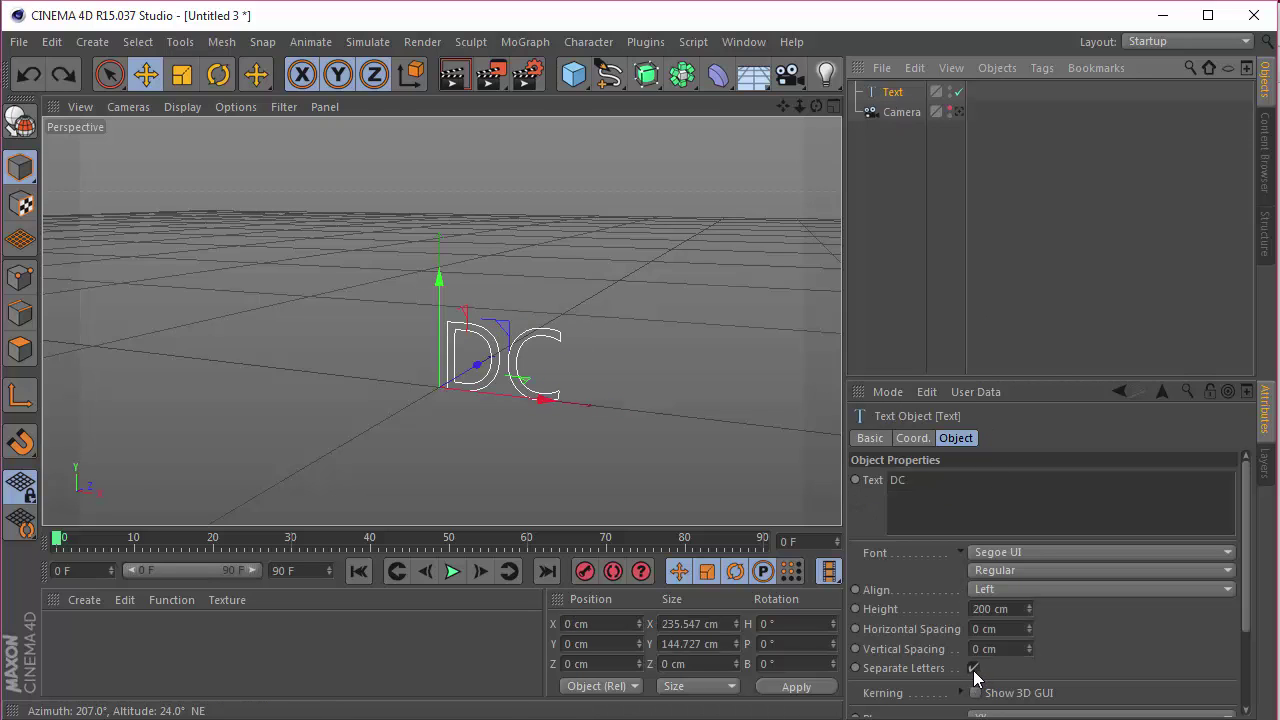
pyautogui.press('c')
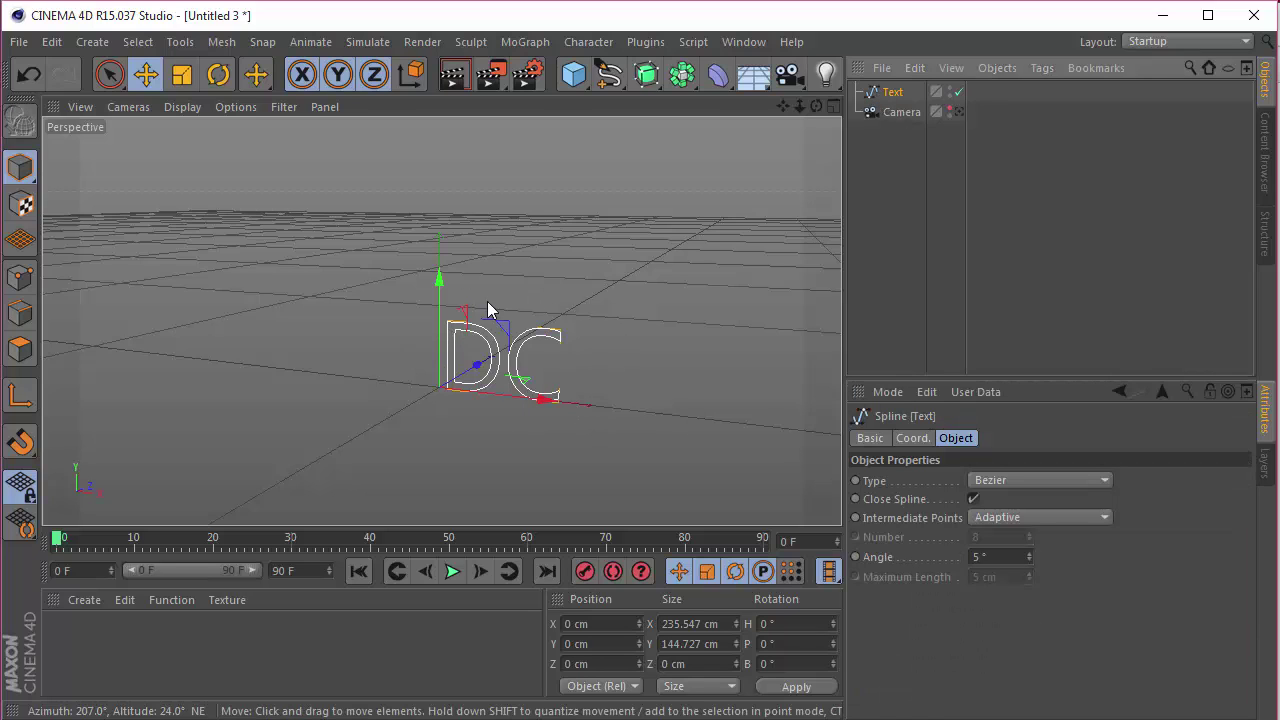
pyautogui.hotkey('ctrl', 'z')
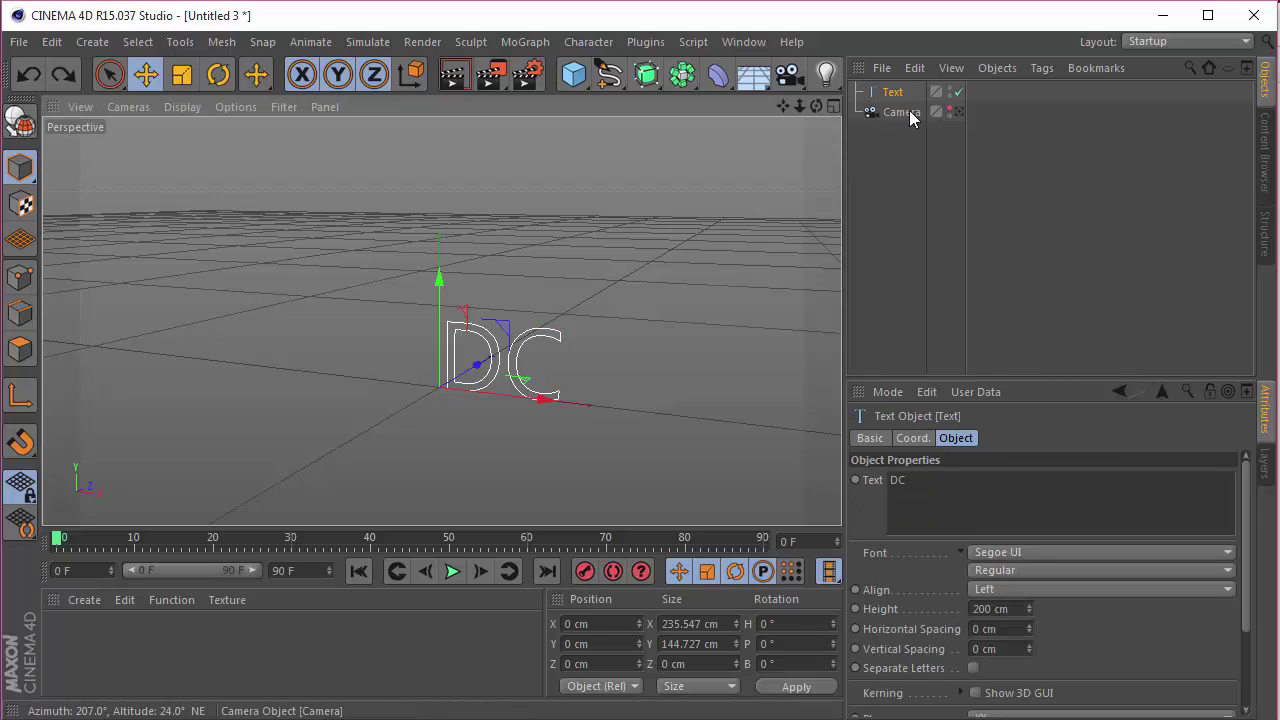
# Enable Separate Letters for the DC text and set its alignment to Middle.
pyautogui.click(974, 668)
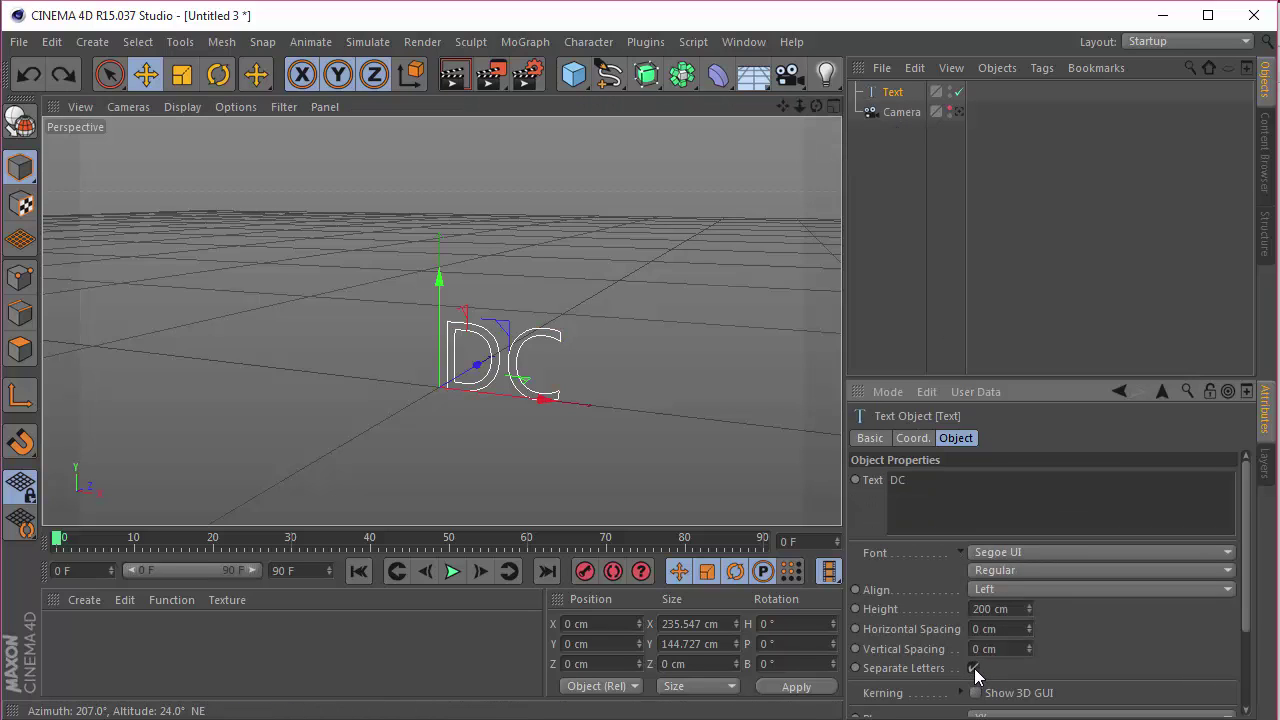
pyautogui.click(1002, 568)
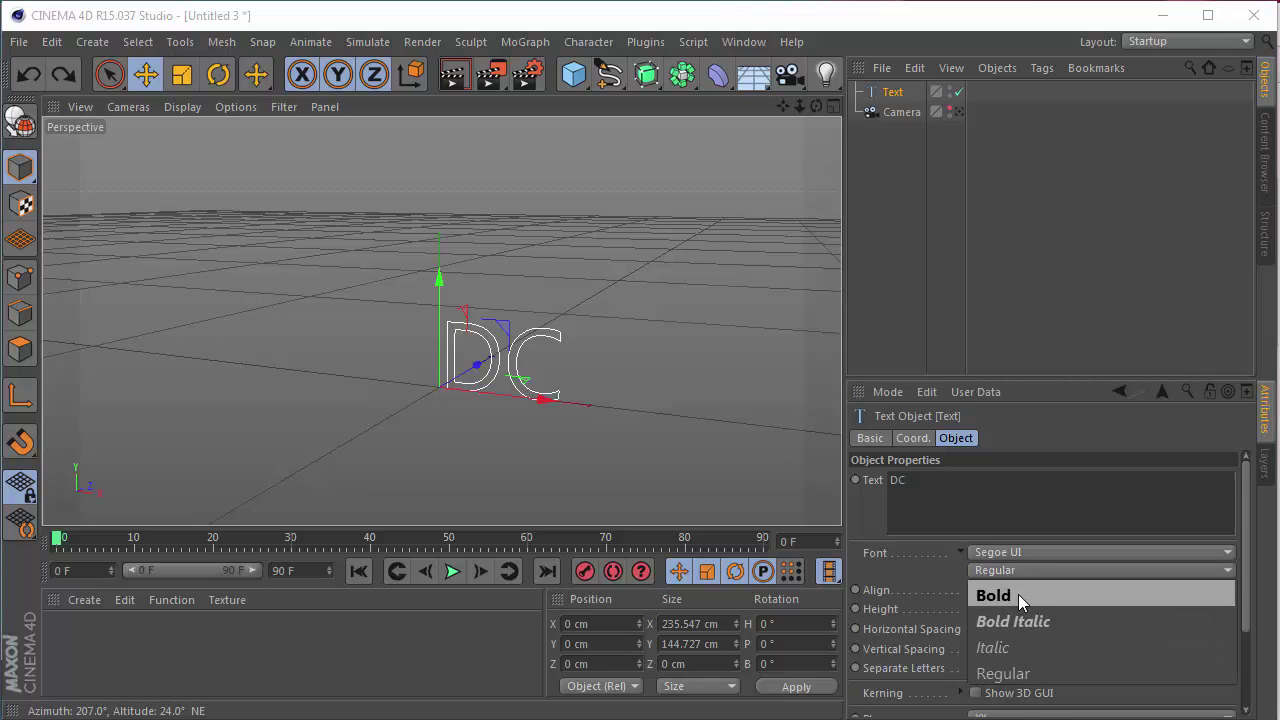
pyautogui.click(918, 581)
pyautogui.click(989, 588)
pyautogui.click(1005, 628)
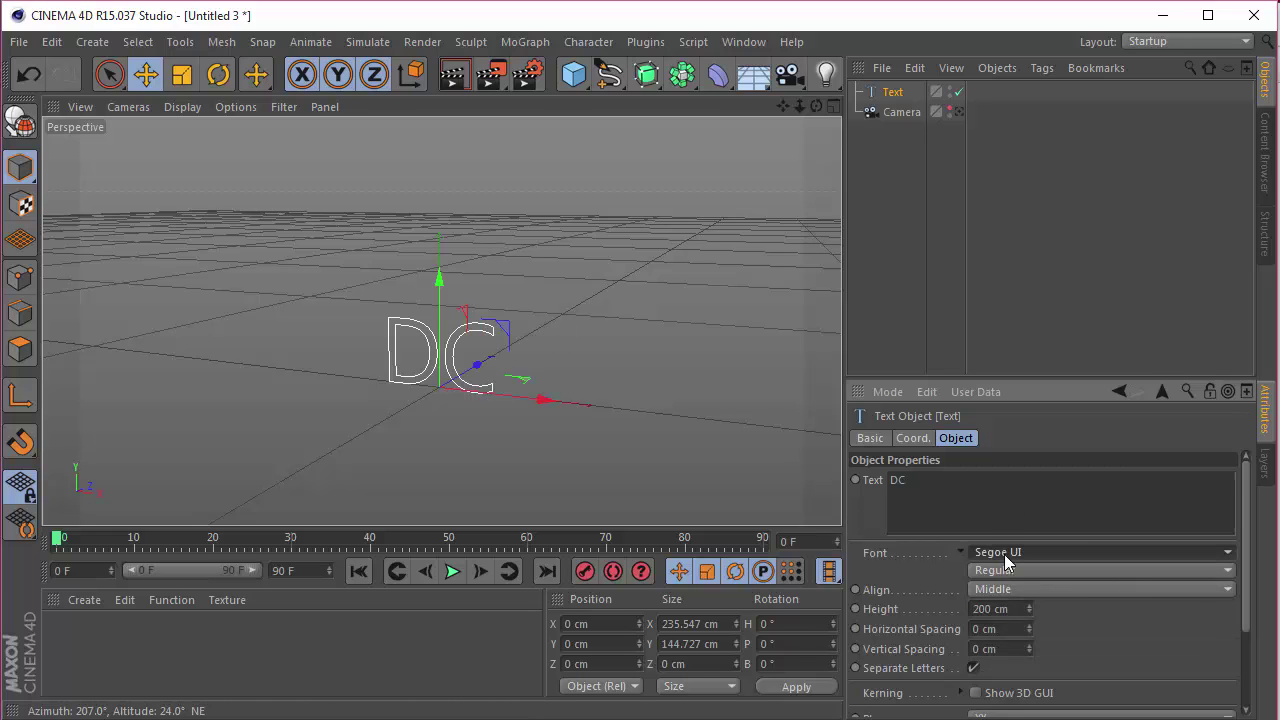
# Set the DC text's font to Romeral.
pyautogui.click(1005, 558)
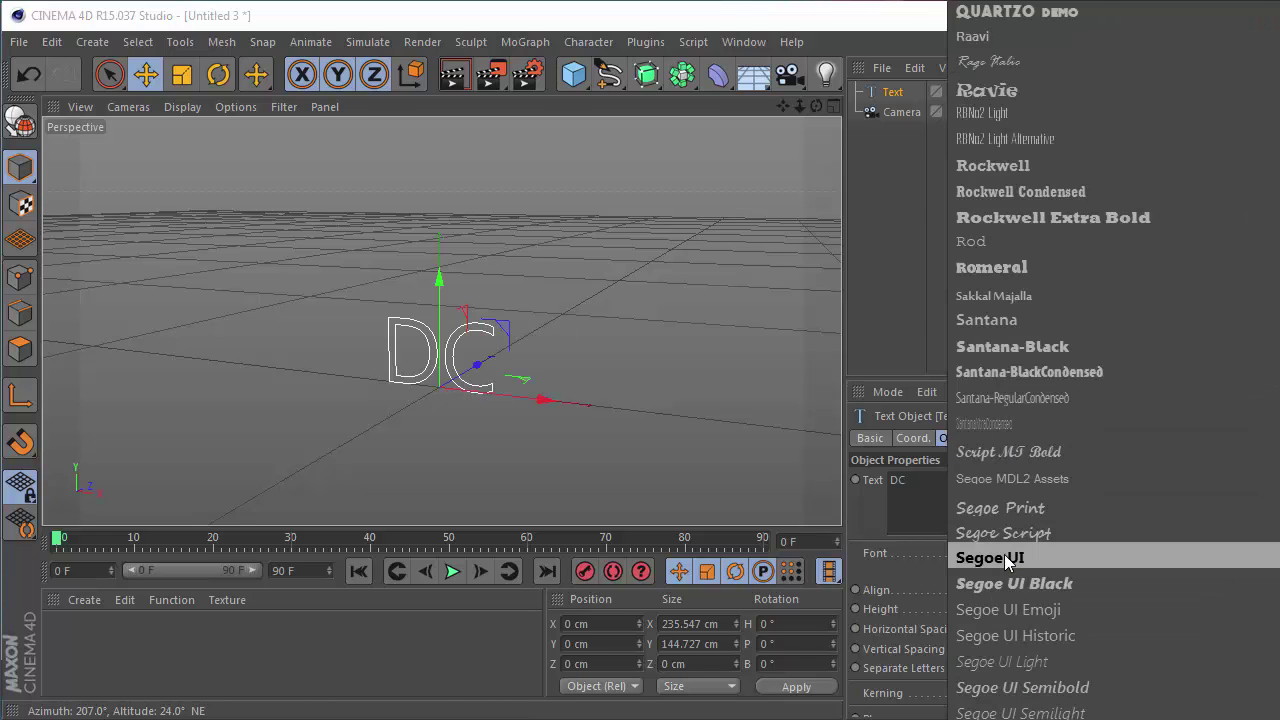
pyautogui.click(1053, 272)
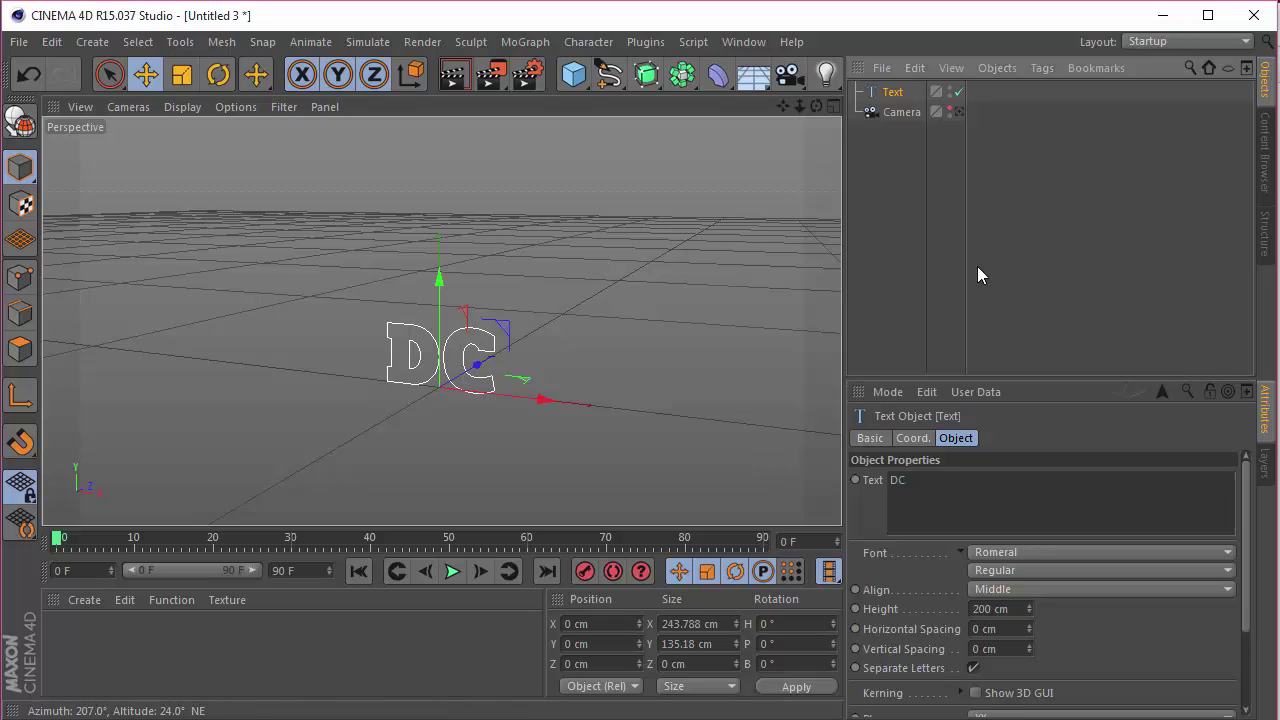
# Look through the scene camera and move the DC text to about X -367 cm, Y -236 cm.
pyautogui.click(959, 111)
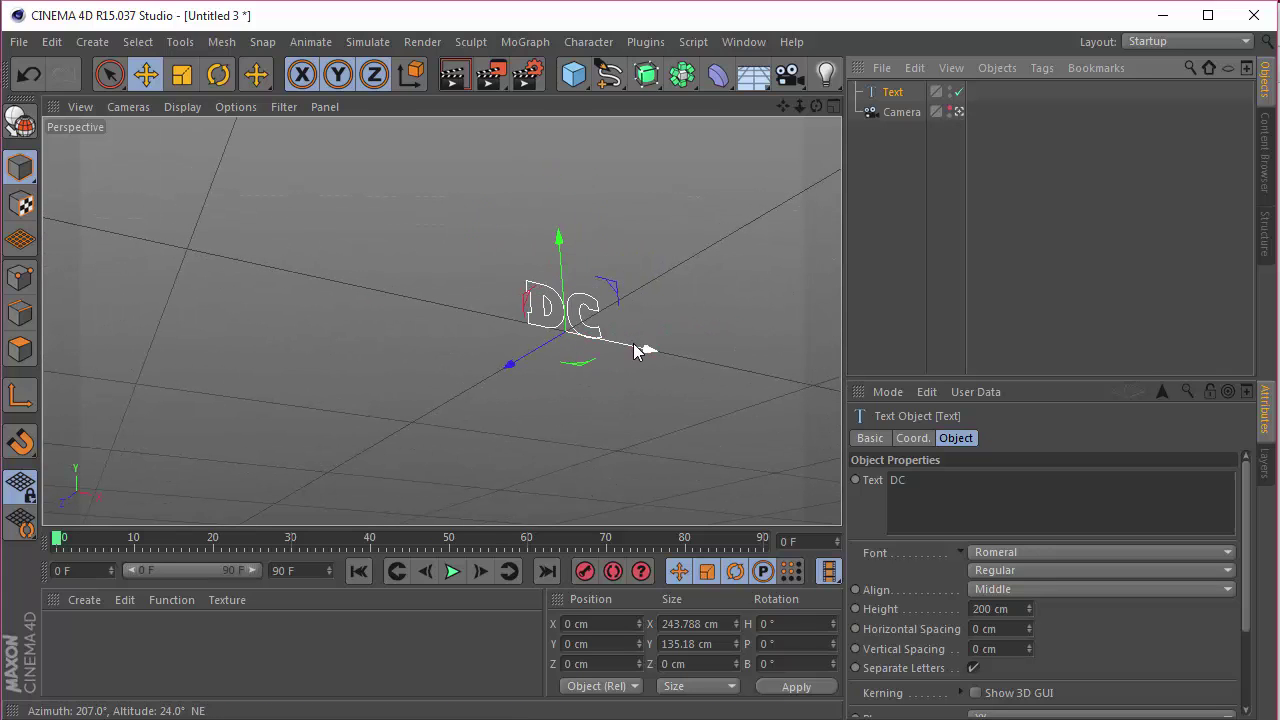
pyautogui.moveTo(641, 350); pyautogui.dragTo(520, 340)
pyautogui.moveTo(446, 214); pyautogui.dragTo(446, 325)
# Set the DC text's height to 700 cm.
pyautogui.moveTo(1029, 609)
pyautogui.mouseDown()
pyautogui.moveTo(1029, 582)
pyautogui.moveTo(1031, 606)
pyautogui.mouseUp()
pyautogui.click(1020, 609)
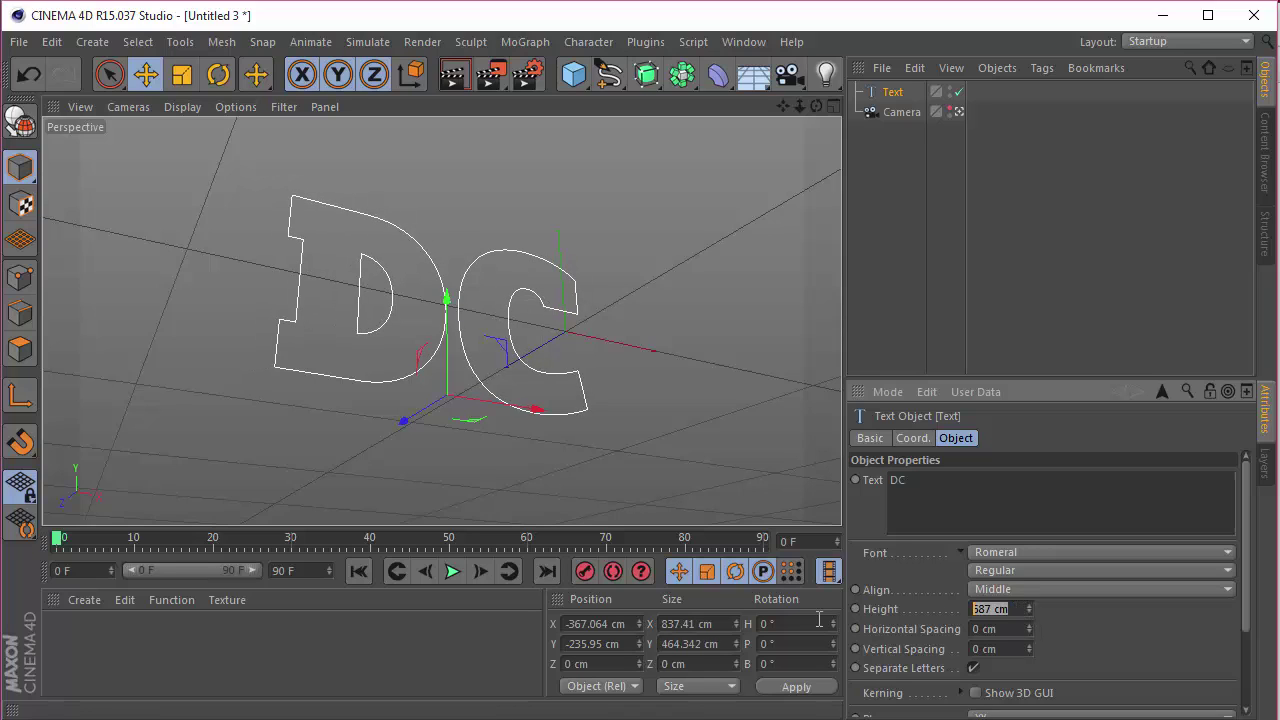
pyautogui.write('70')
pyautogui.press('Return')
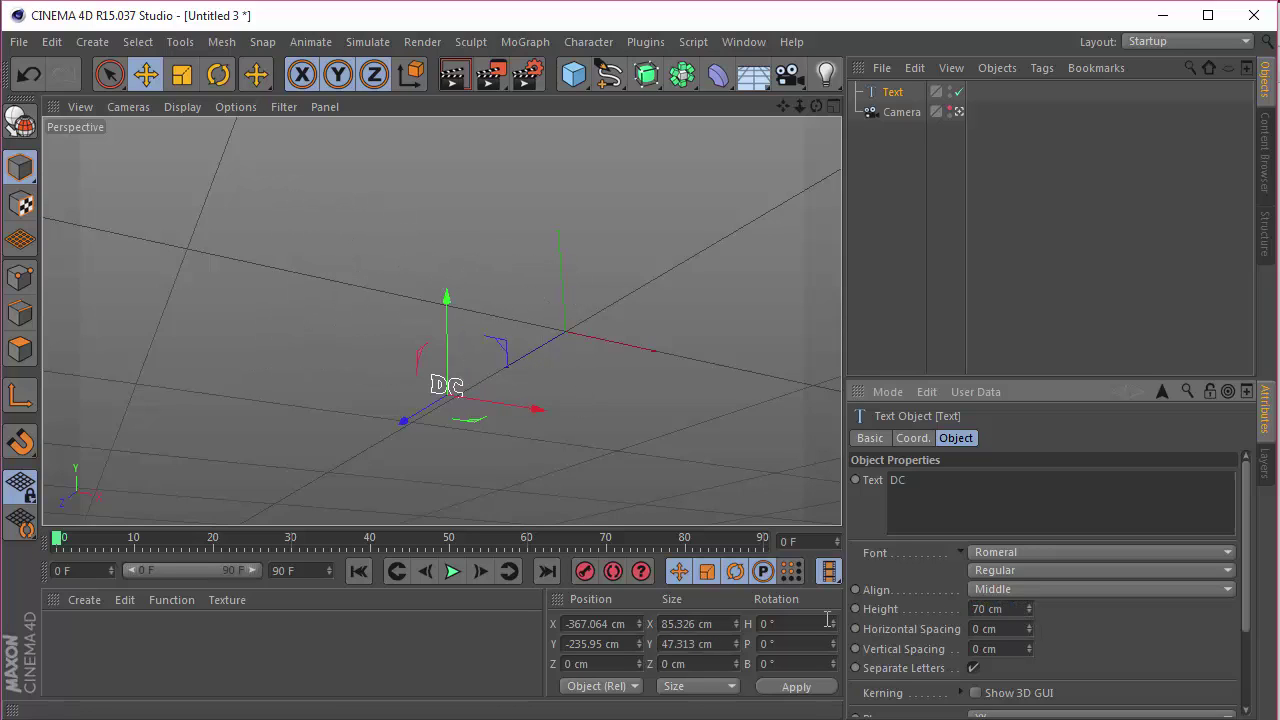
pyautogui.write('0')
pyautogui.press('Return')
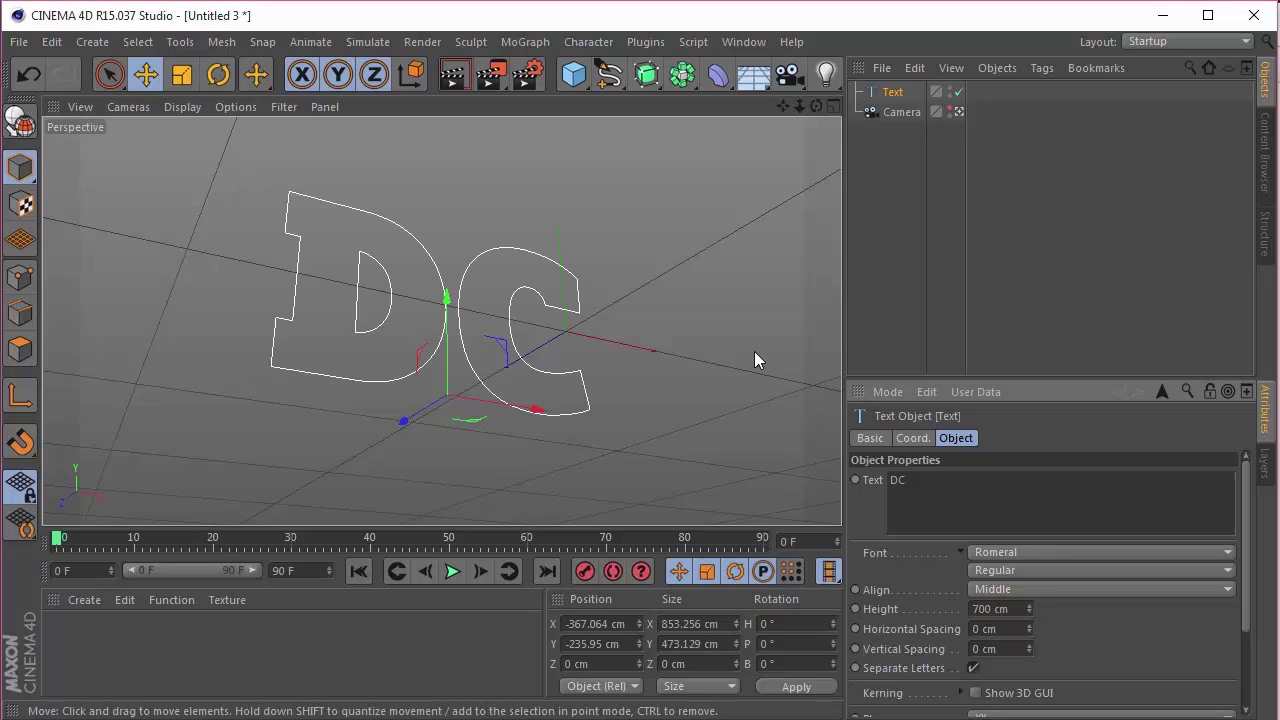
# Set the DC text's Z position to 50 cm.
pyautogui.click(597, 663)
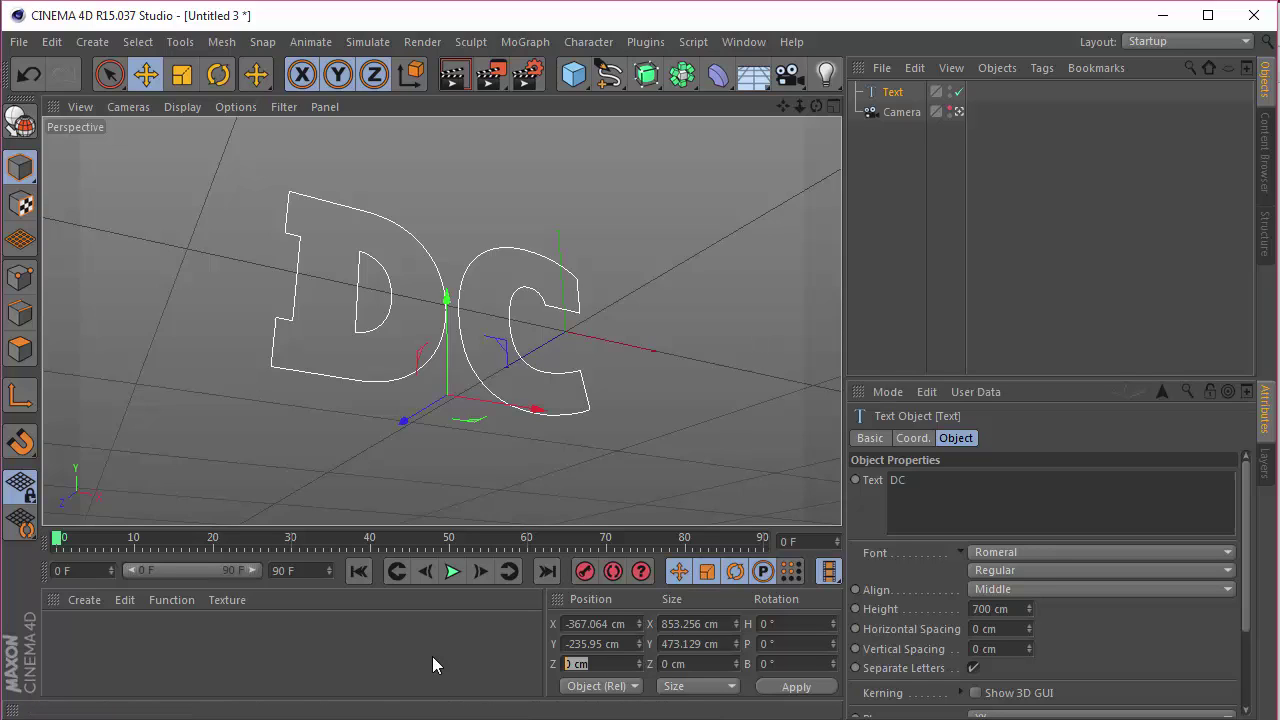
pyautogui.write('-50')
pyautogui.press('Return')
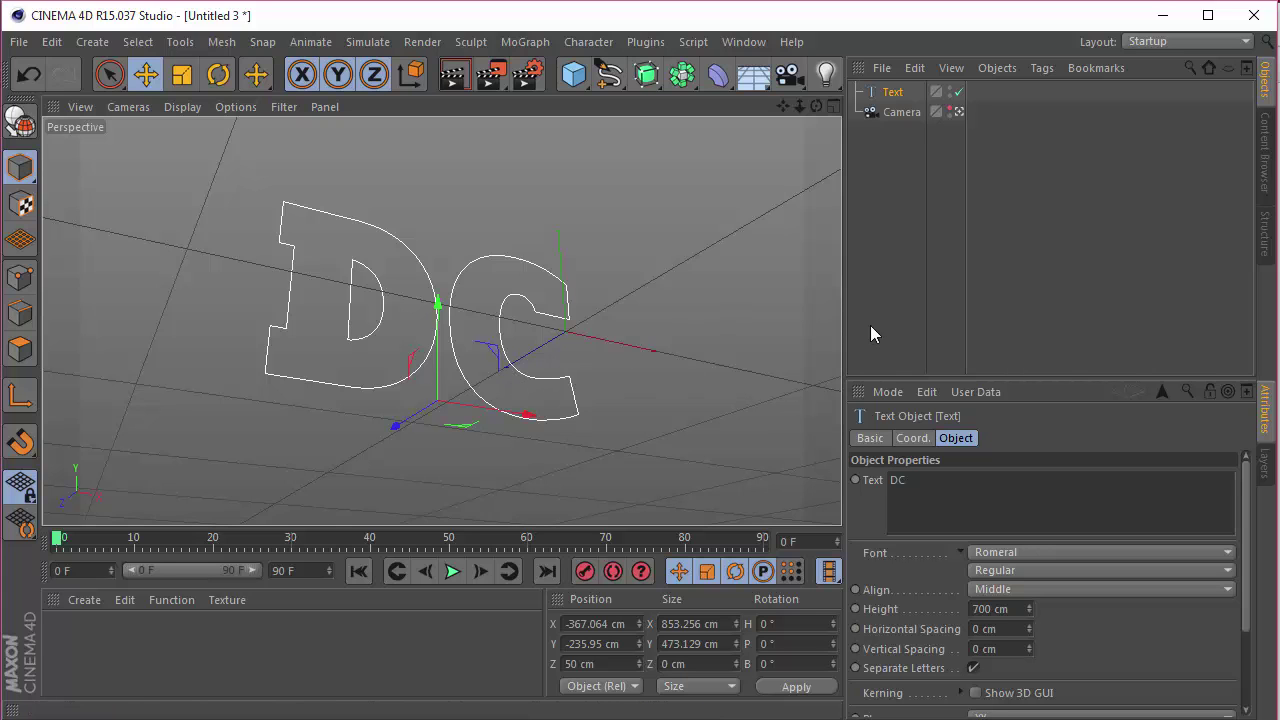
# Leave the camera view and convert the DC text into separate editable letter splines.
pyautogui.click(960, 112)
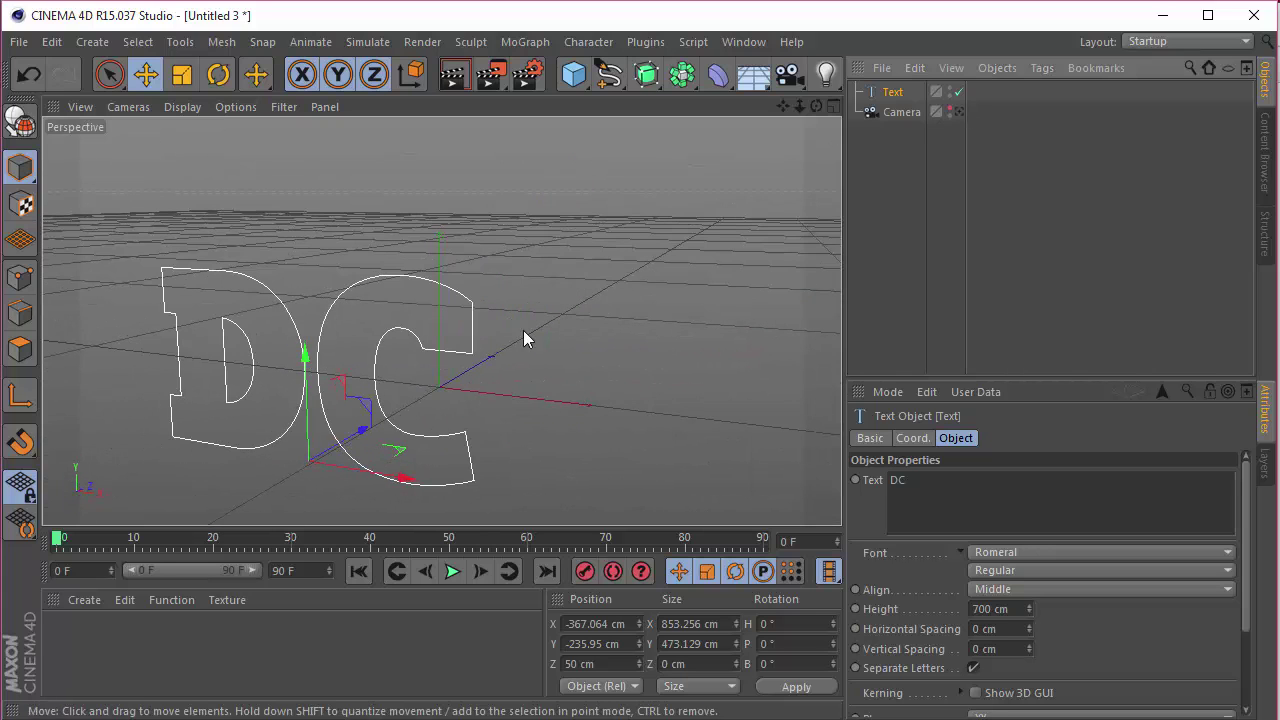
pyautogui.moveTo(784, 107); pyautogui.dragTo(850, 75)
pyautogui.moveTo(441, 321); pyautogui.dragTo(496, 283)
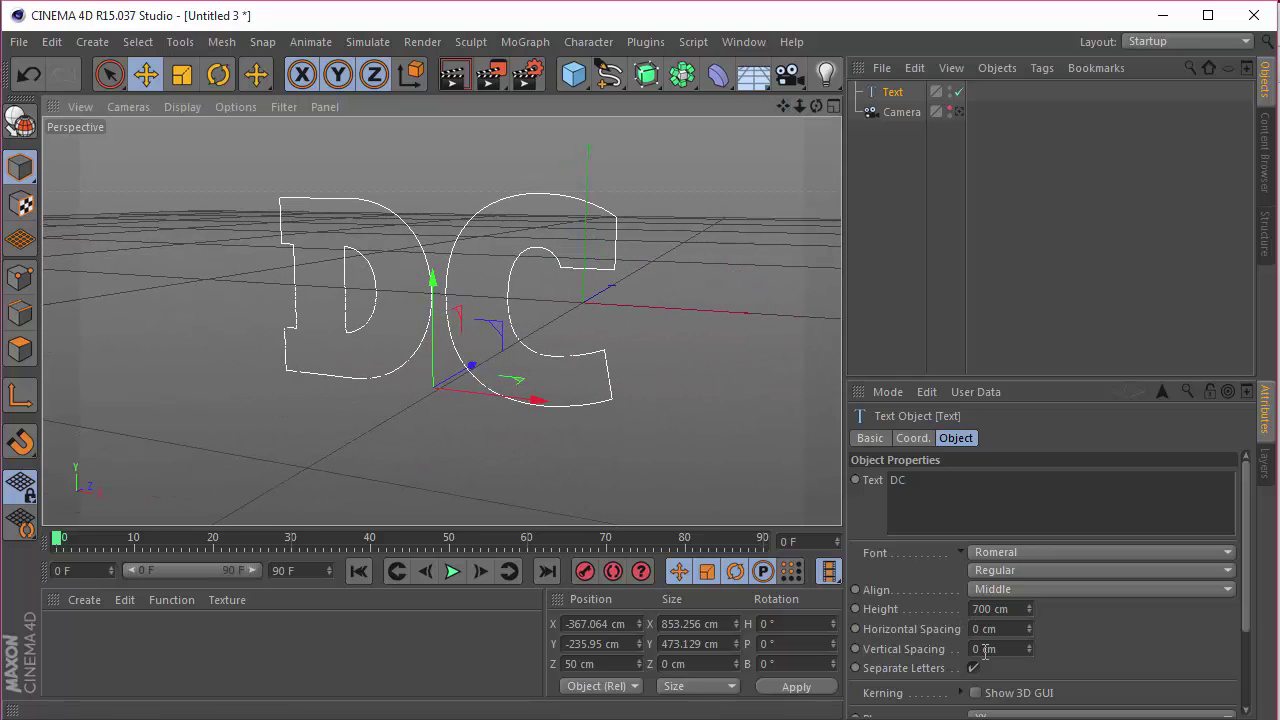
pyautogui.press('c')
# Move the D and C splines out of the Text null and delete the null.
pyautogui.click(896, 112)
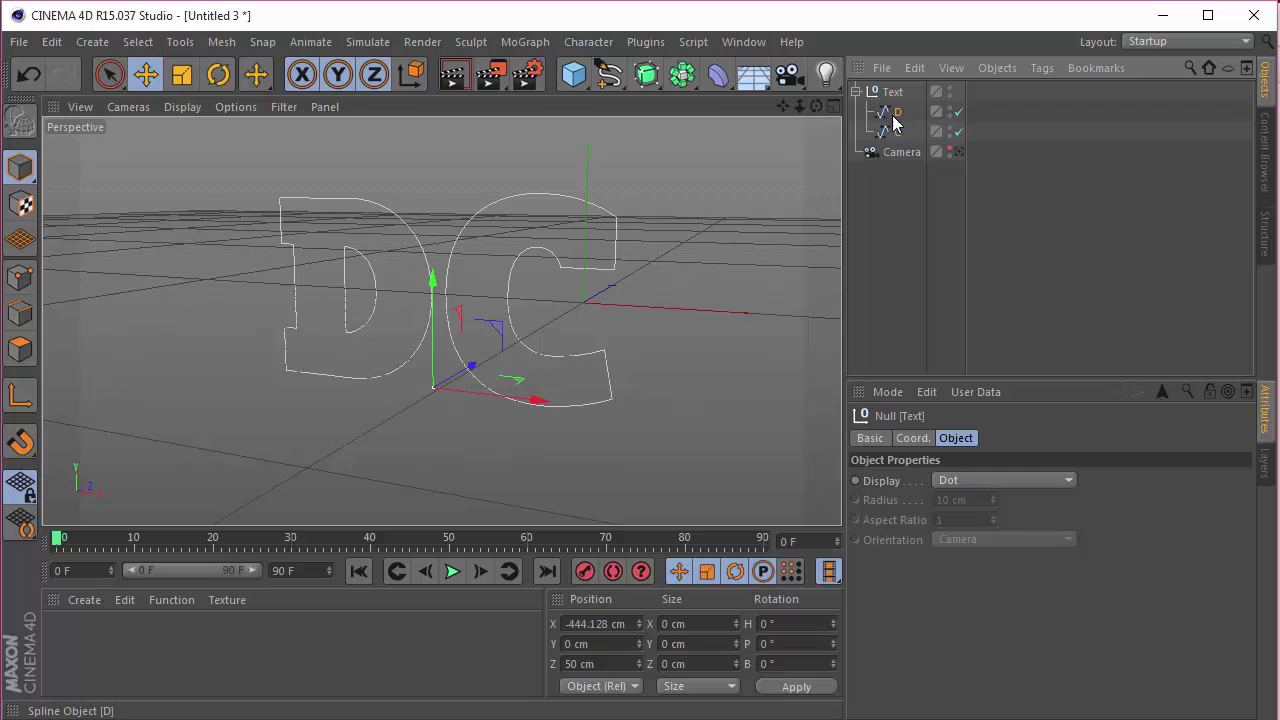
pyautogui.keyDown('shift'); pyautogui.click(890, 131); pyautogui.keyUp('shift')
pyautogui.moveTo(888, 132); pyautogui.dragTo(880, 150)
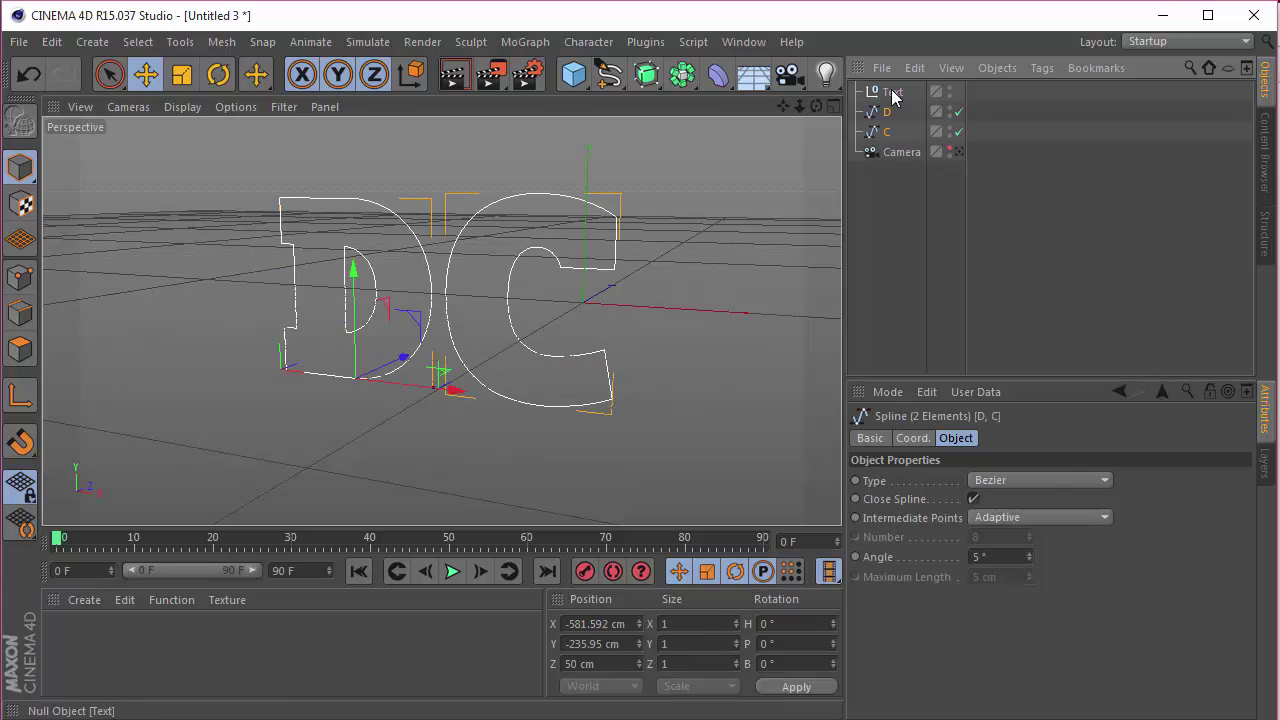
pyautogui.click(893, 93)
pyautogui.press('Delete')
# Add an Extrude object and place the D spline inside it.
pyautogui.click(893, 93)
pyautogui.click(888, 112)
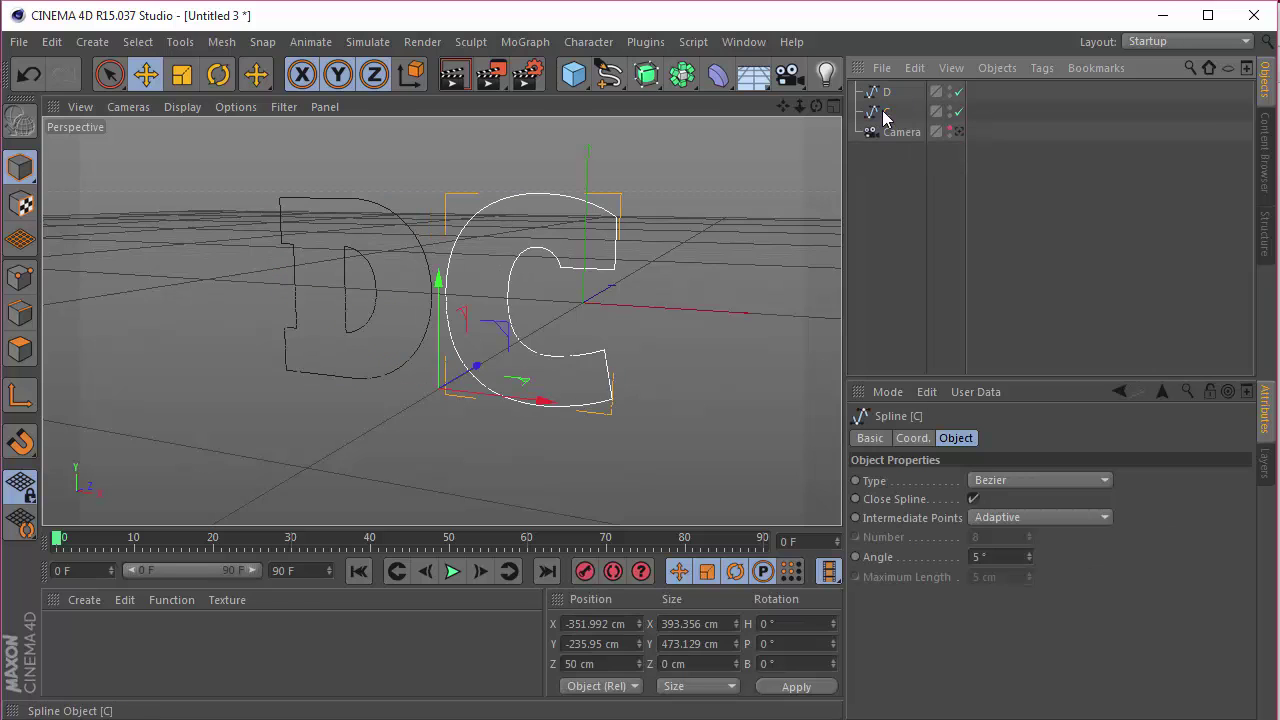
pyautogui.click(646, 74)
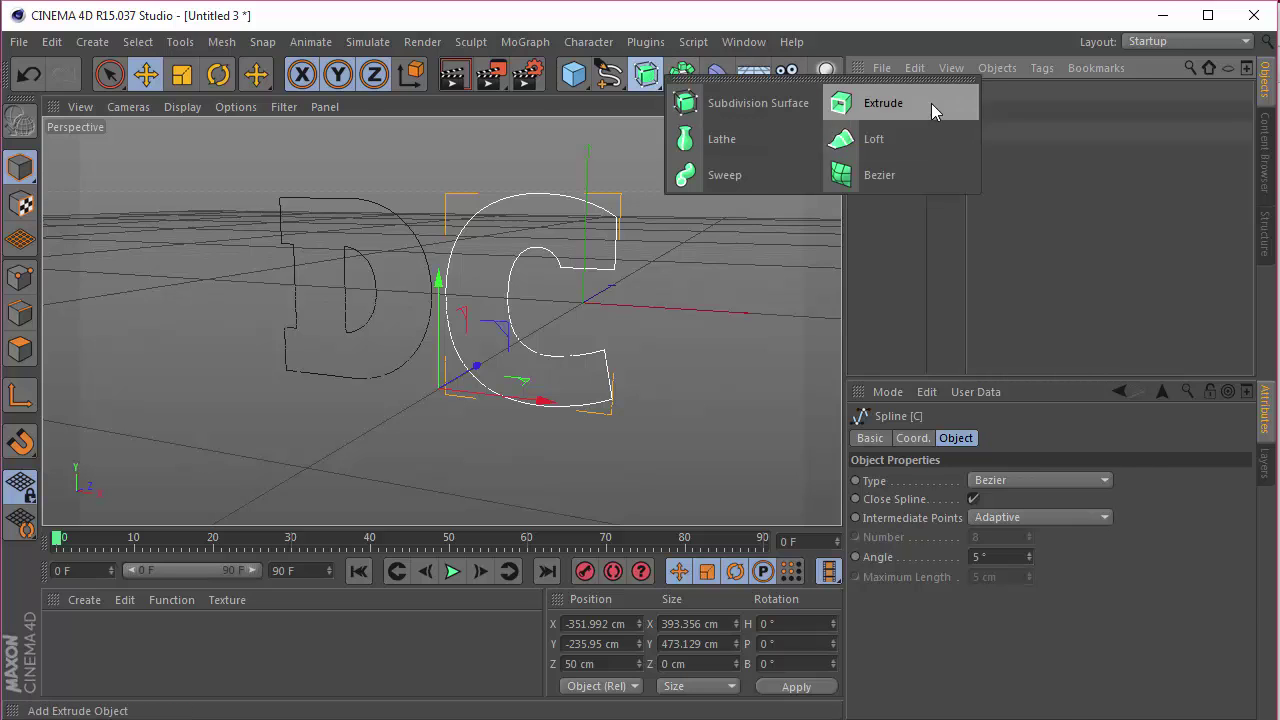
pyautogui.click(931, 103)
pyautogui.moveTo(886, 112); pyautogui.dragTo(890, 100)
pyautogui.click(890, 110)
pyautogui.click(896, 93)
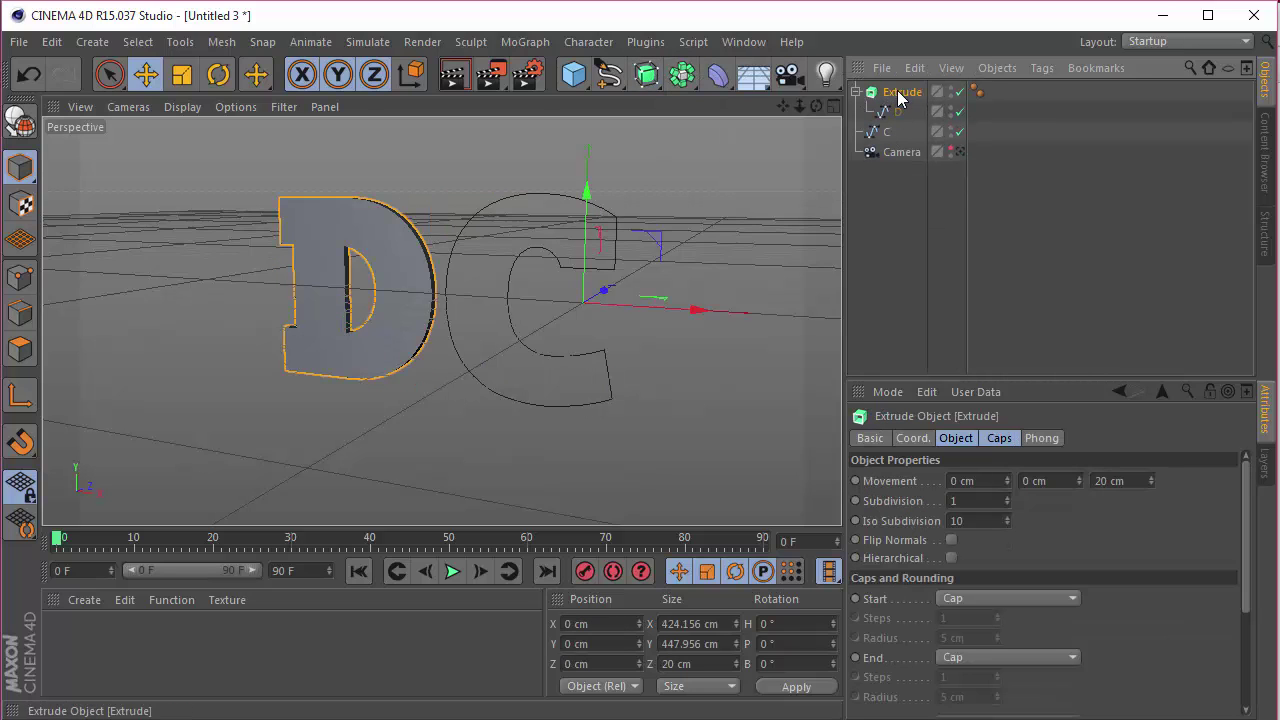
# Duplicate the Extrude object, put the C spline inside the copy and delete the copied D spline.
pyautogui.hotkey('ctrl', 'c')
pyautogui.hotkey('ctrl', 'v')
pyautogui.moveTo(886, 172); pyautogui.dragTo(894, 109)
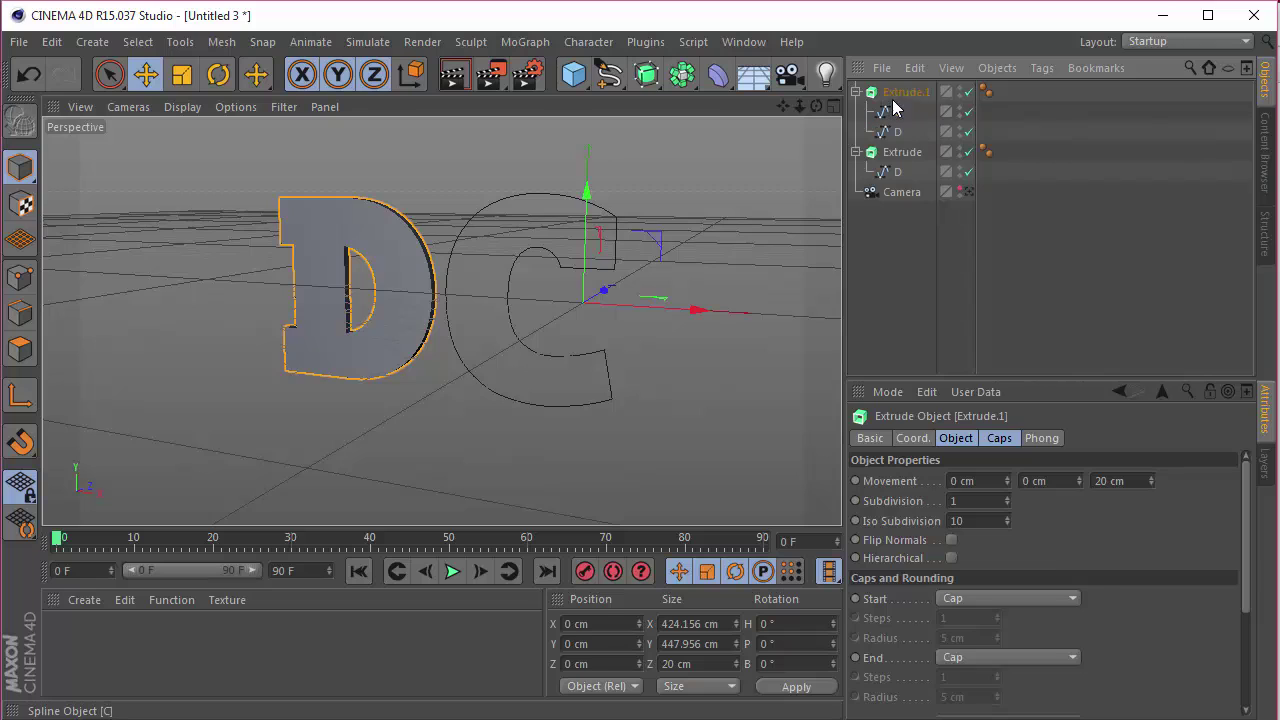
pyautogui.click(900, 134)
pyautogui.press('Delete')
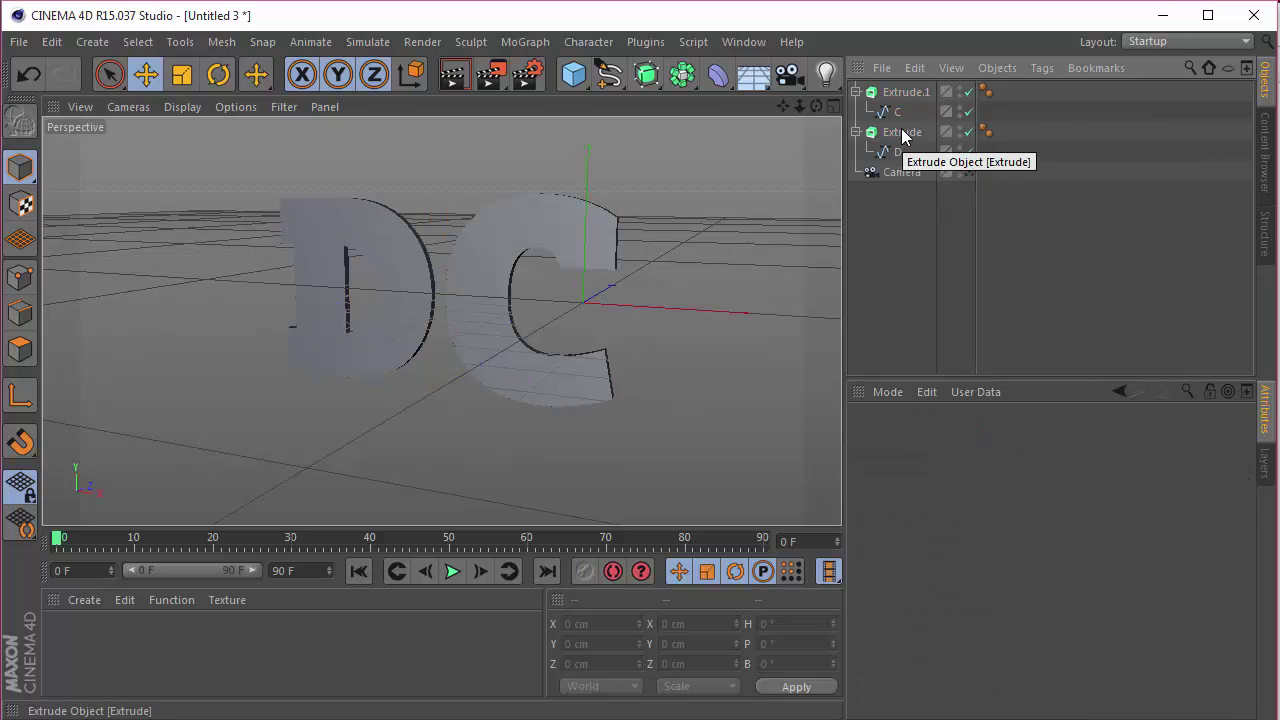
# Rename the two Extrude objects C and D after the letter splines they contain.
pyautogui.click(895, 92)
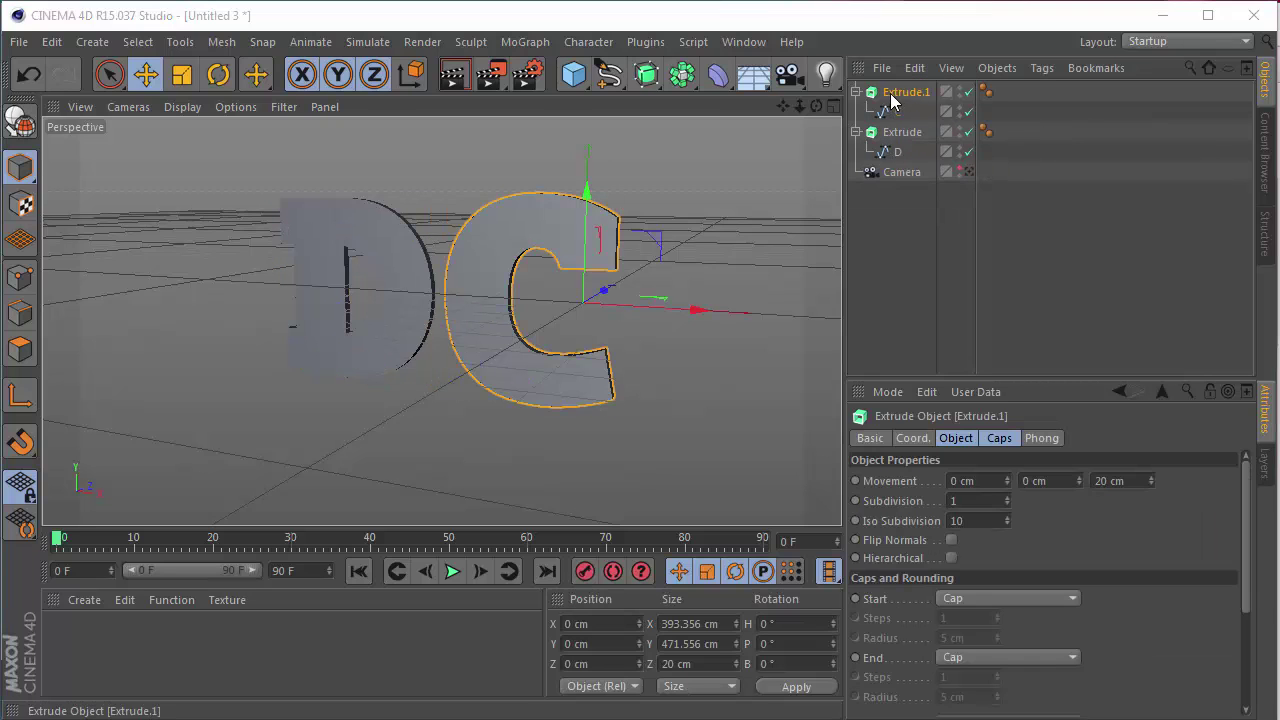
pyautogui.doubleClick(895, 92)
pyautogui.press('BackSpace')
pyautogui.write('C')
pyautogui.press('Tab')
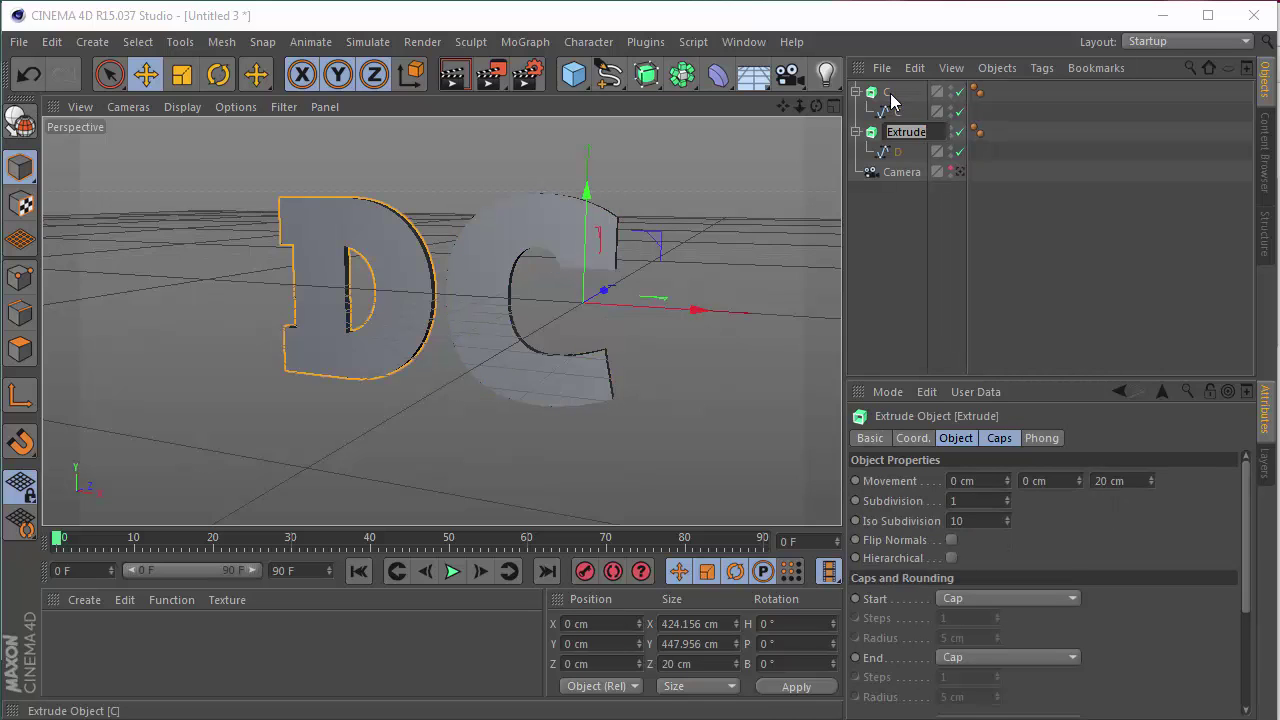
pyautogui.write('D')
pyautogui.press('Return')
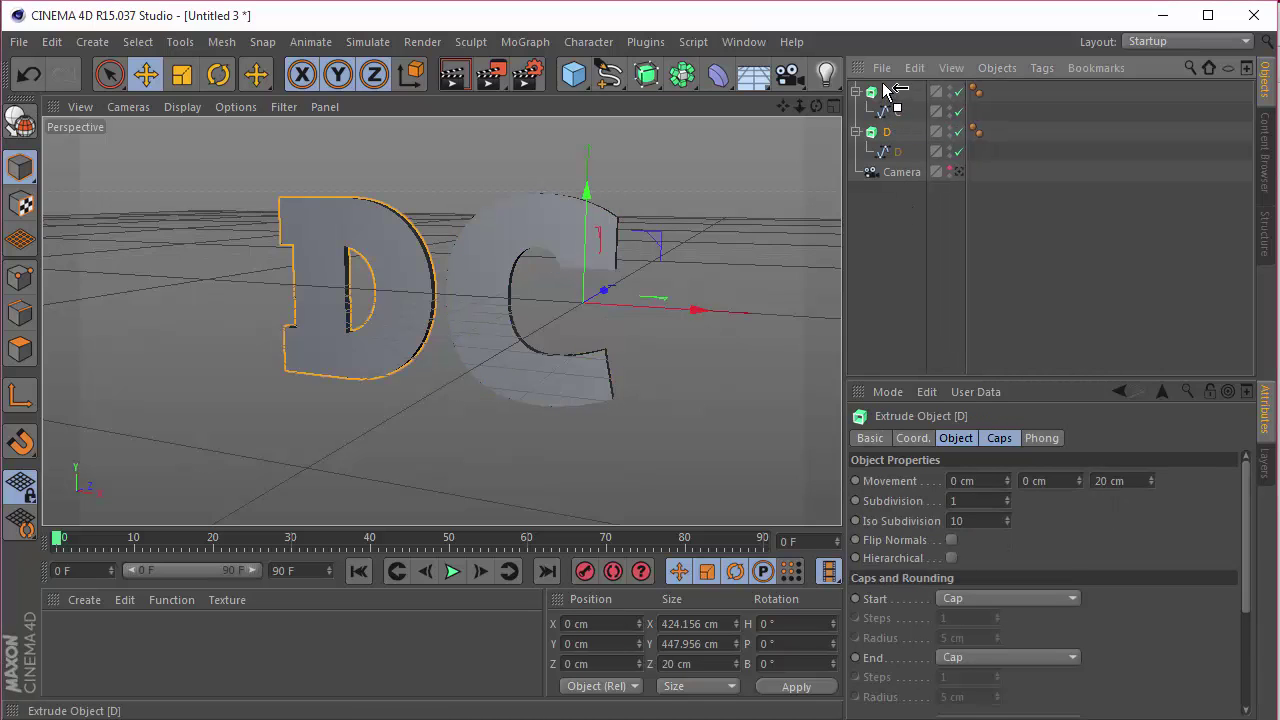
# Collapse both Extrude hierarchies and reorder the objects so that D is above C.
pyautogui.click(856, 131)
pyautogui.click(856, 91)
pyautogui.moveTo(862, 98); pyautogui.dragTo(872, 128)
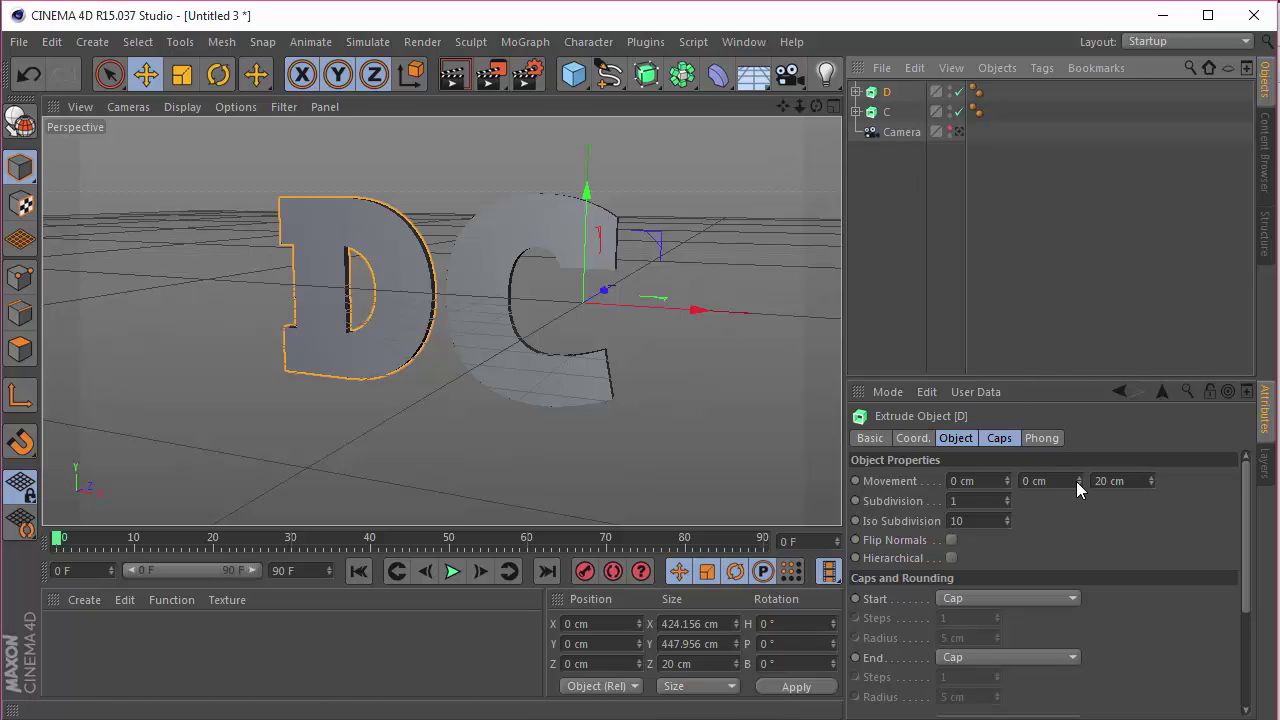
# Set the Z extrusion movement of both the D and C Extrude objects to 100 cm.
pyautogui.doubleClick(1147, 488)
pyautogui.write('100')
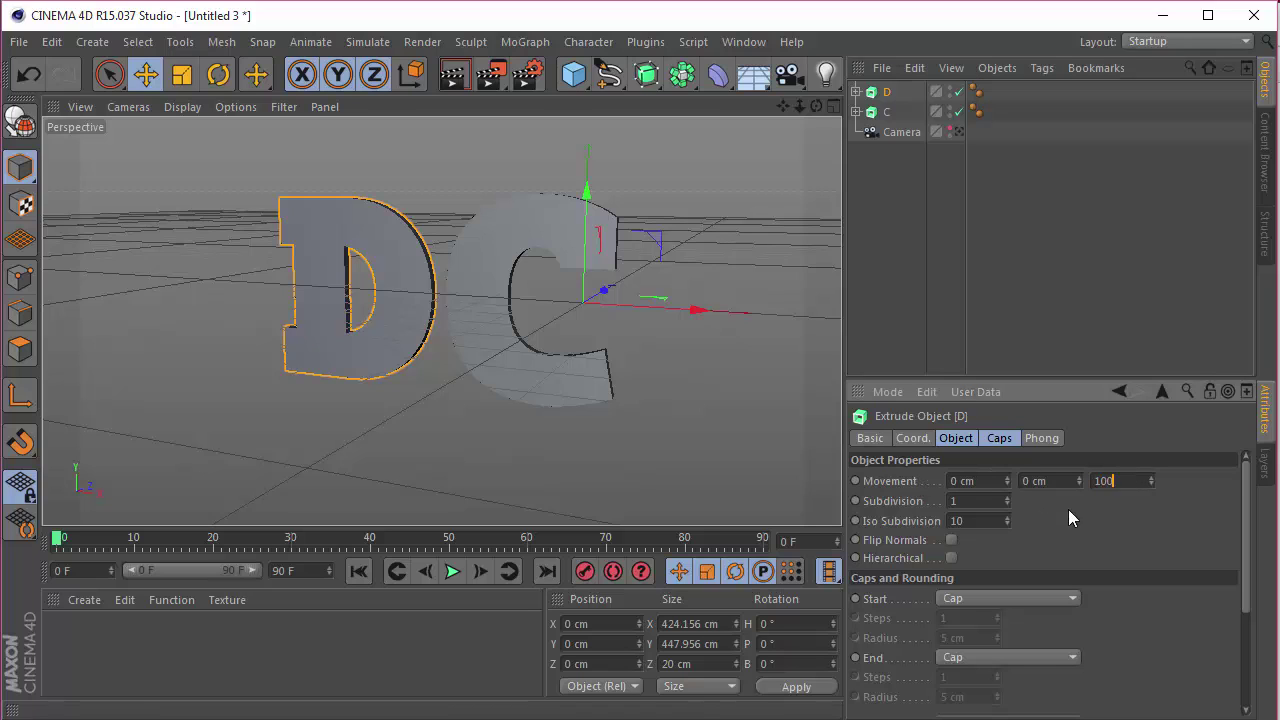
pyautogui.press('Return')
pyautogui.click(886, 111)
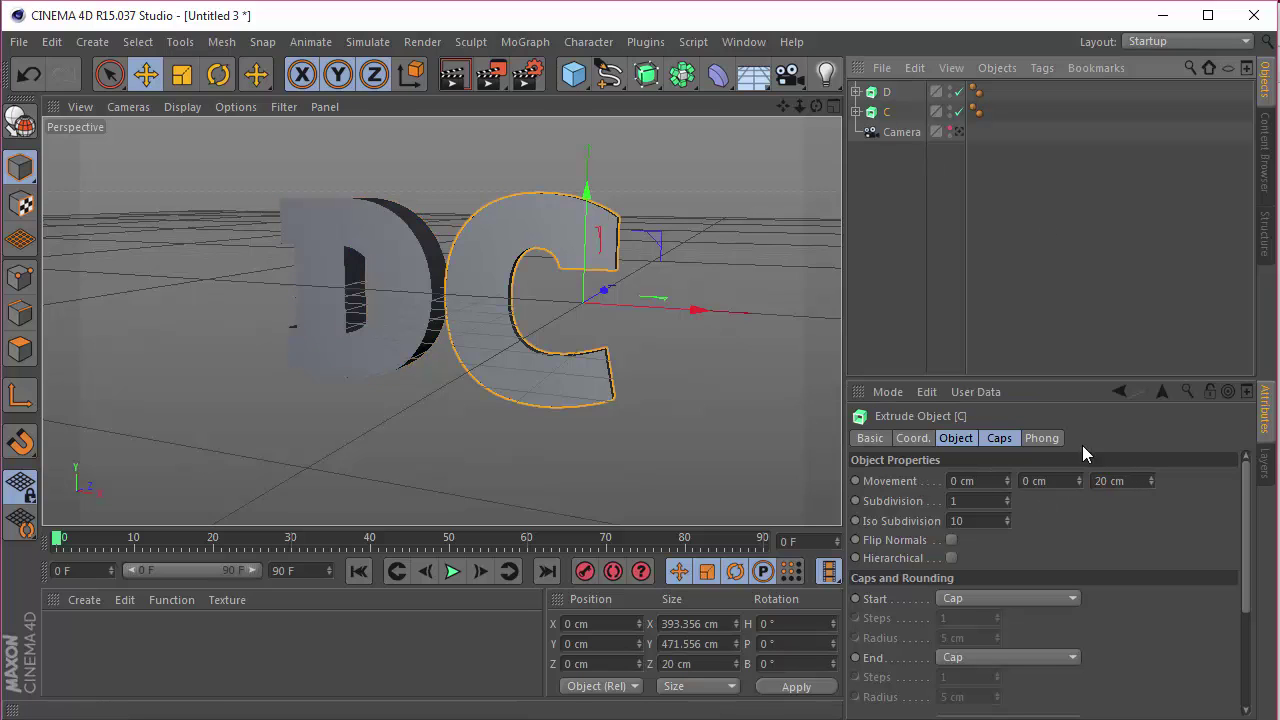
pyautogui.doubleClick(1127, 481)
pyautogui.write('100')
pyautogui.press('Return')
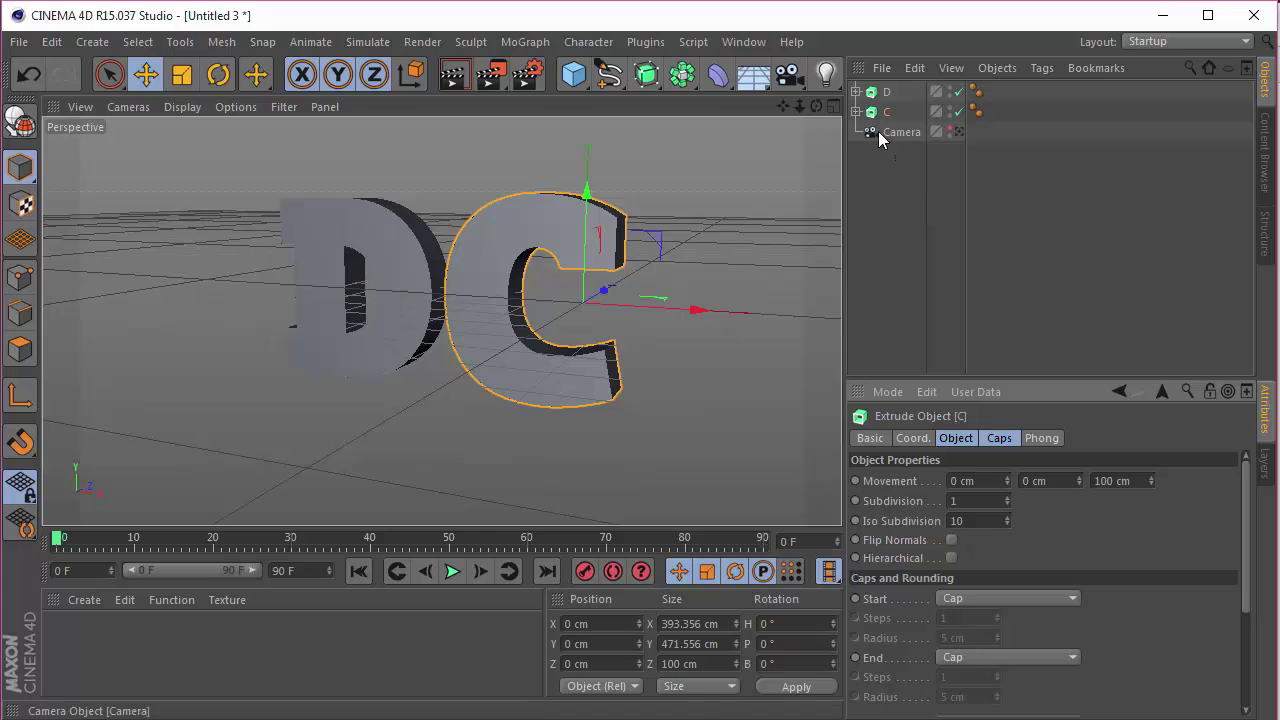
# Select both Extrude objects and display the viewport shading with mesh lines.
pyautogui.moveTo(816, 106); pyautogui.dragTo(740, 112)
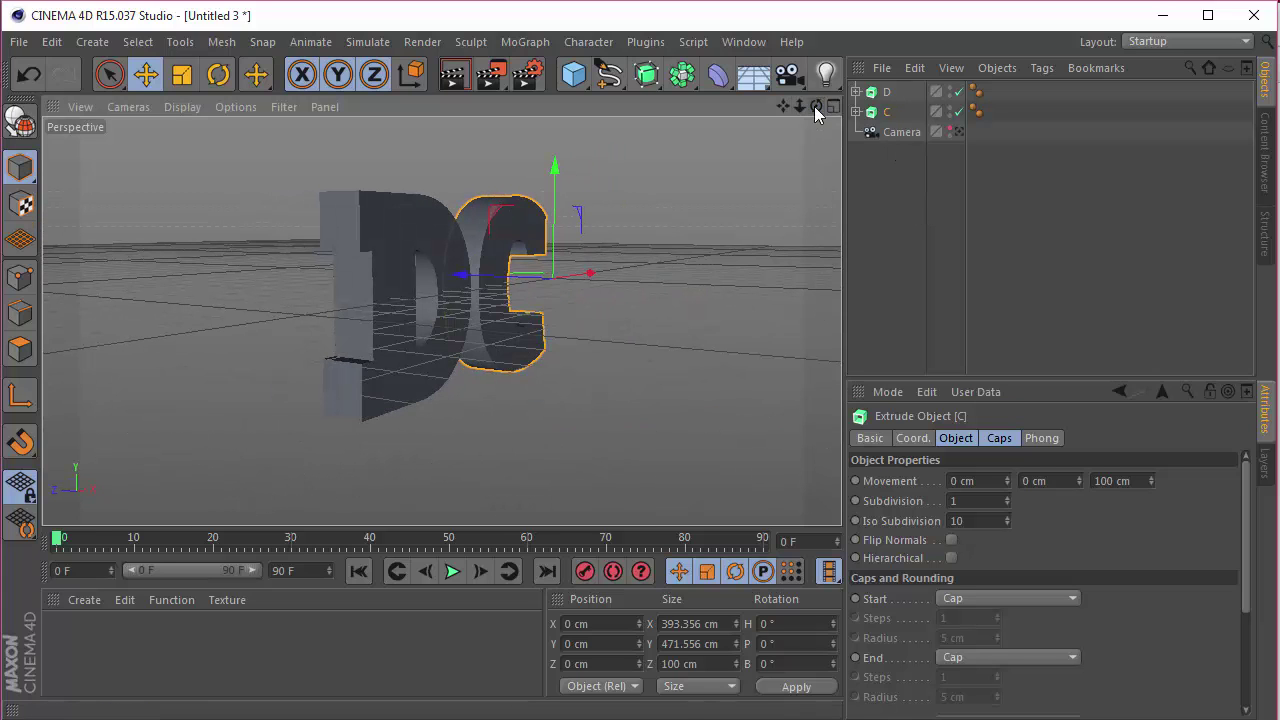
pyautogui.keyDown('ctrl'); pyautogui.click(880, 92); pyautogui.keyUp('ctrl')
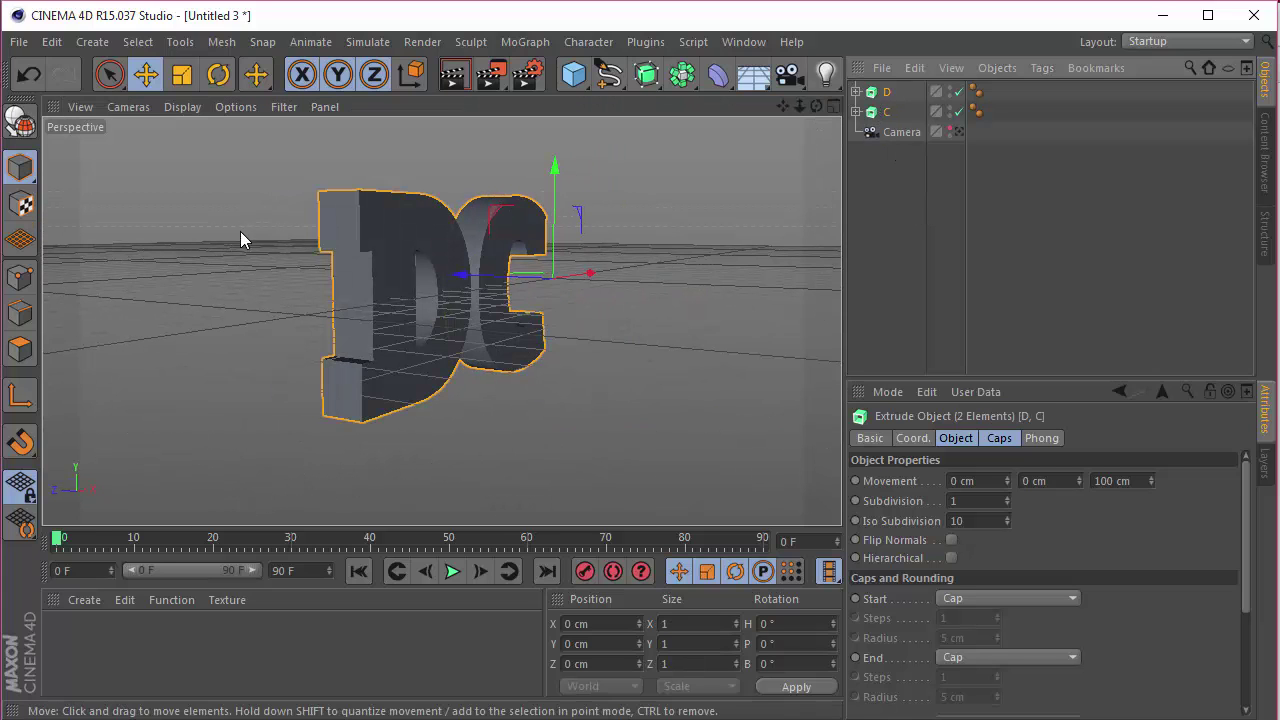
pyautogui.click(181, 105)
pyautogui.click(223, 158)
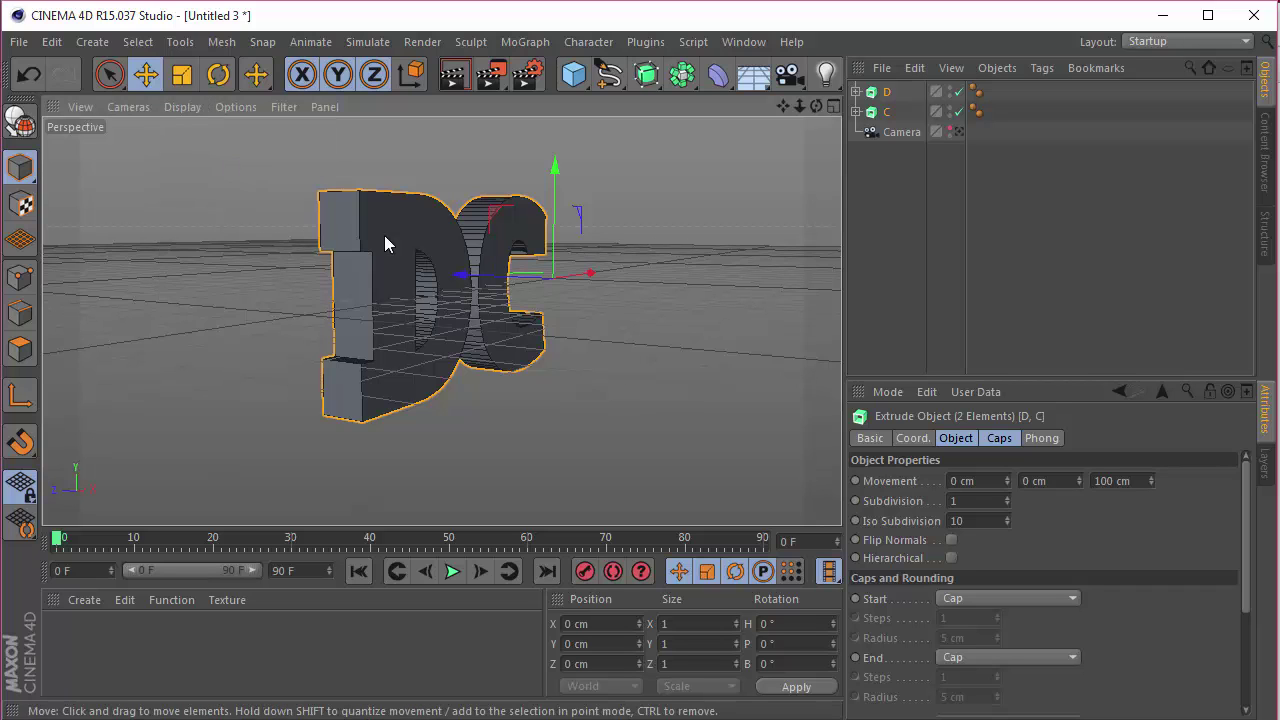
# Set the Subdivision of the D and C Extrude objects to 3.
pyautogui.scroll(2, 385, 250)
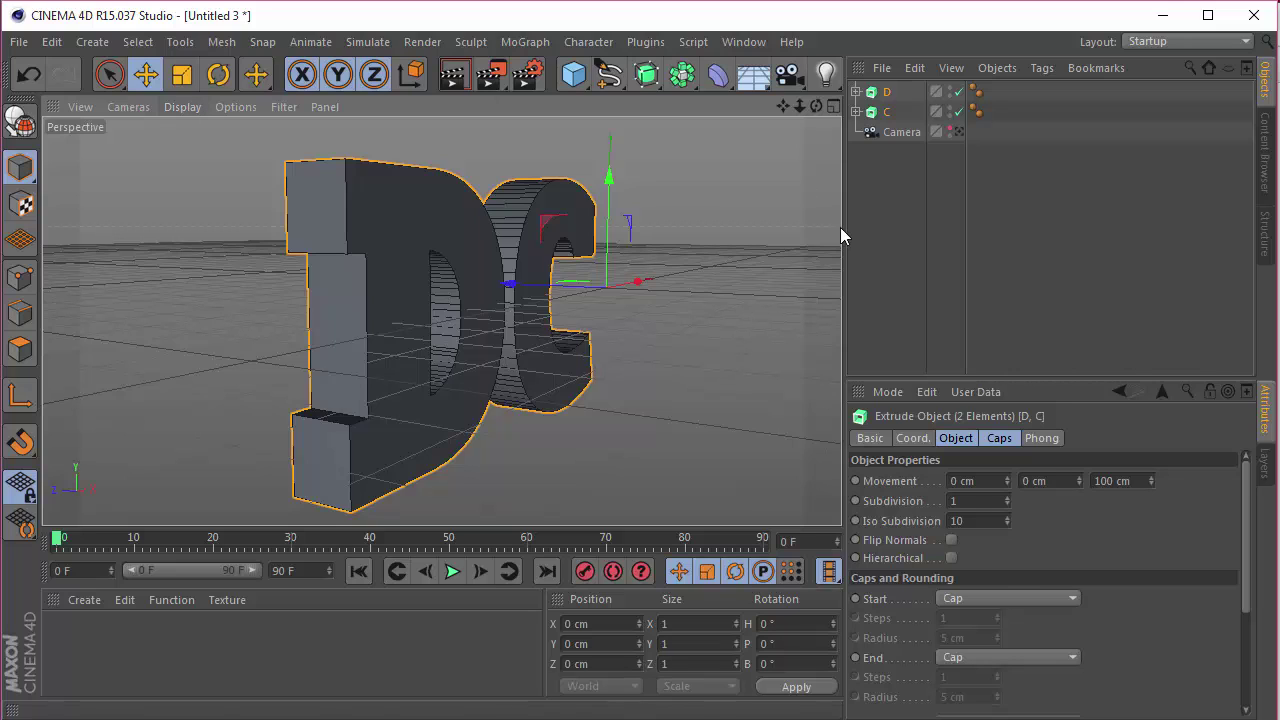
pyautogui.click(1006, 497)
pyautogui.click(1006, 497)
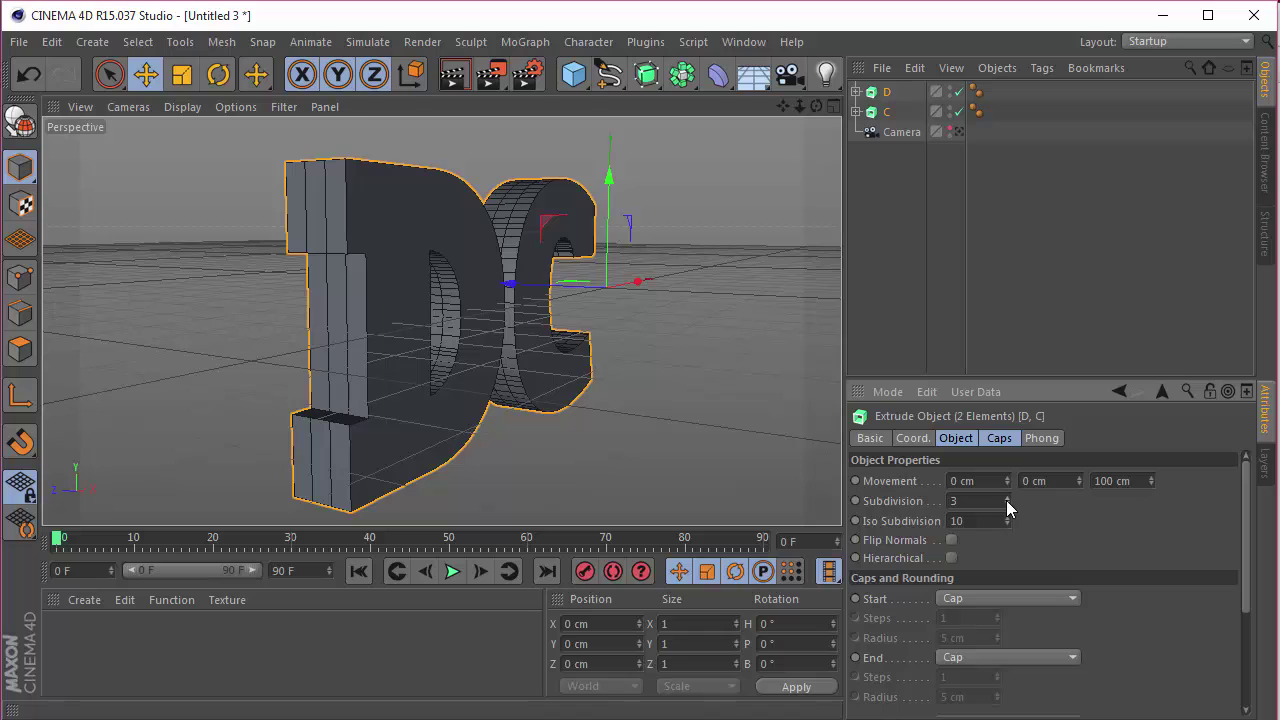
# Set the intermediate points of both the D and C splines to Uniform.
pyautogui.click(856, 91)
pyautogui.click(856, 131)
pyautogui.click(890, 112)
pyautogui.keyDown('ctrl'); pyautogui.click(890, 152); pyautogui.keyUp('ctrl')
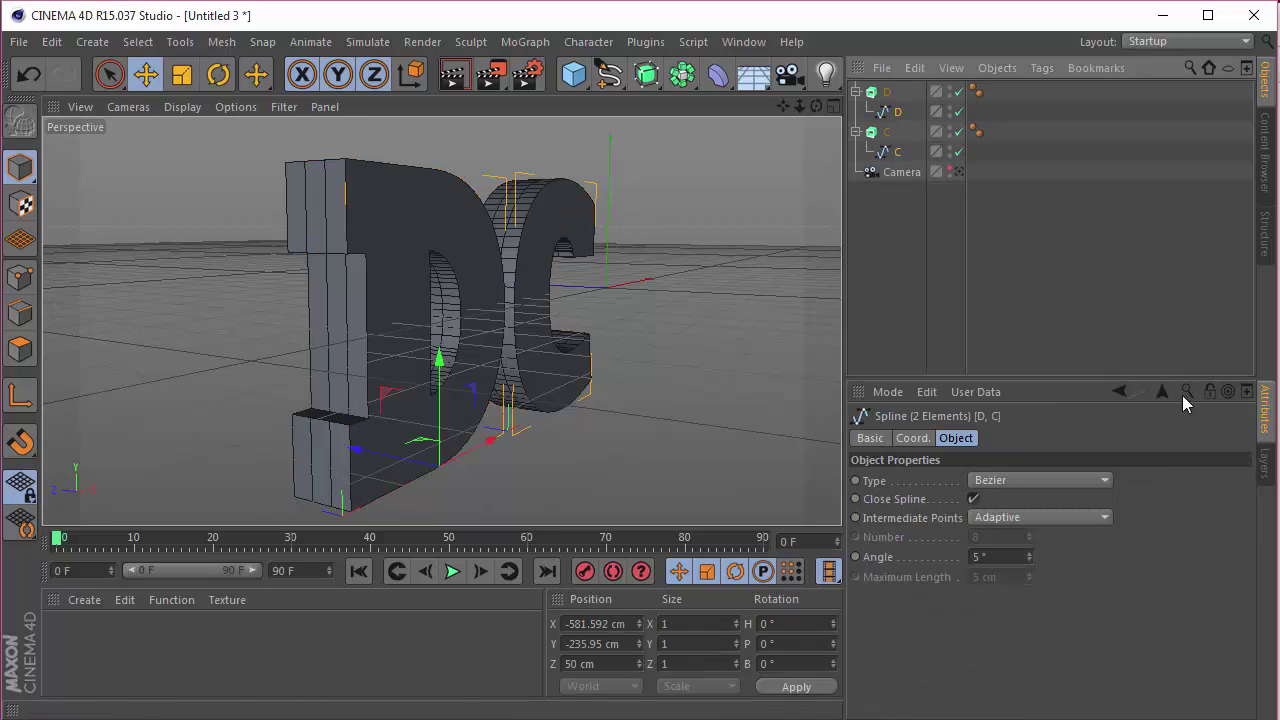
pyautogui.click(1005, 518)
pyautogui.click(1009, 576)
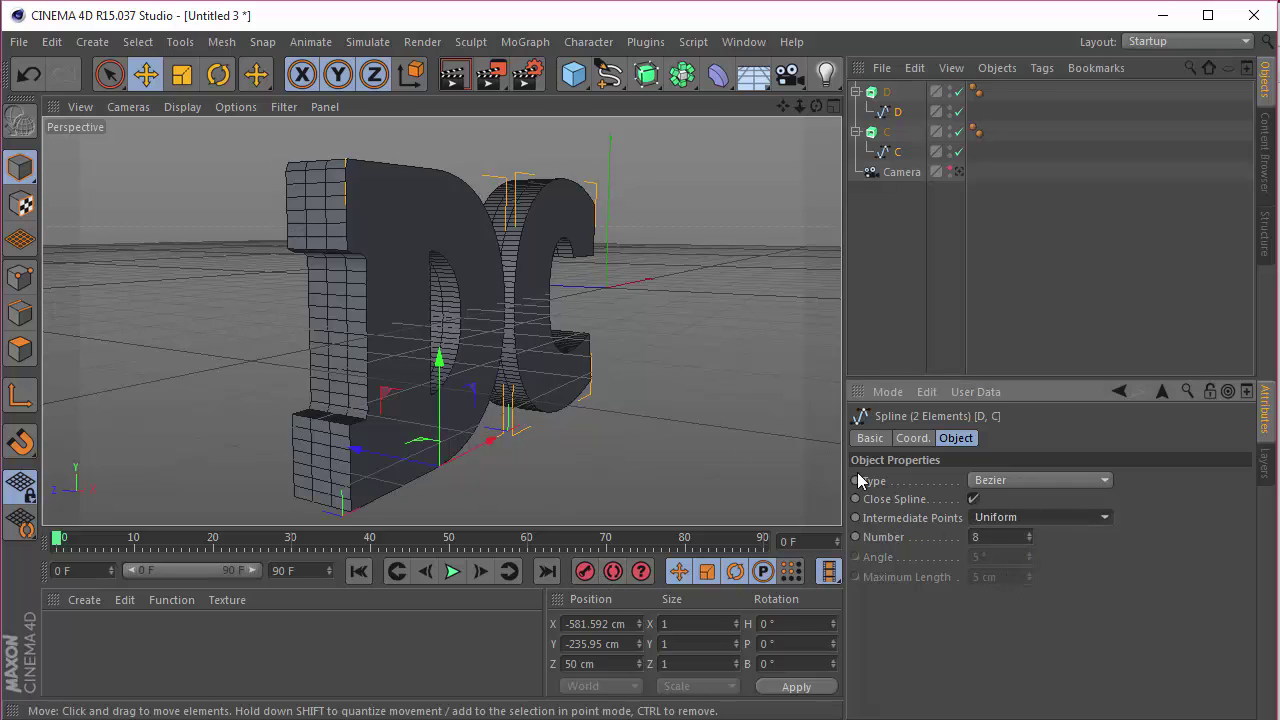
# Try a lower number of intermediate points on both letter splines and undo the change.
pyautogui.moveTo(1033, 540); pyautogui.dragTo(709, 502)
pyautogui.hotkey('ctrl', 'z')
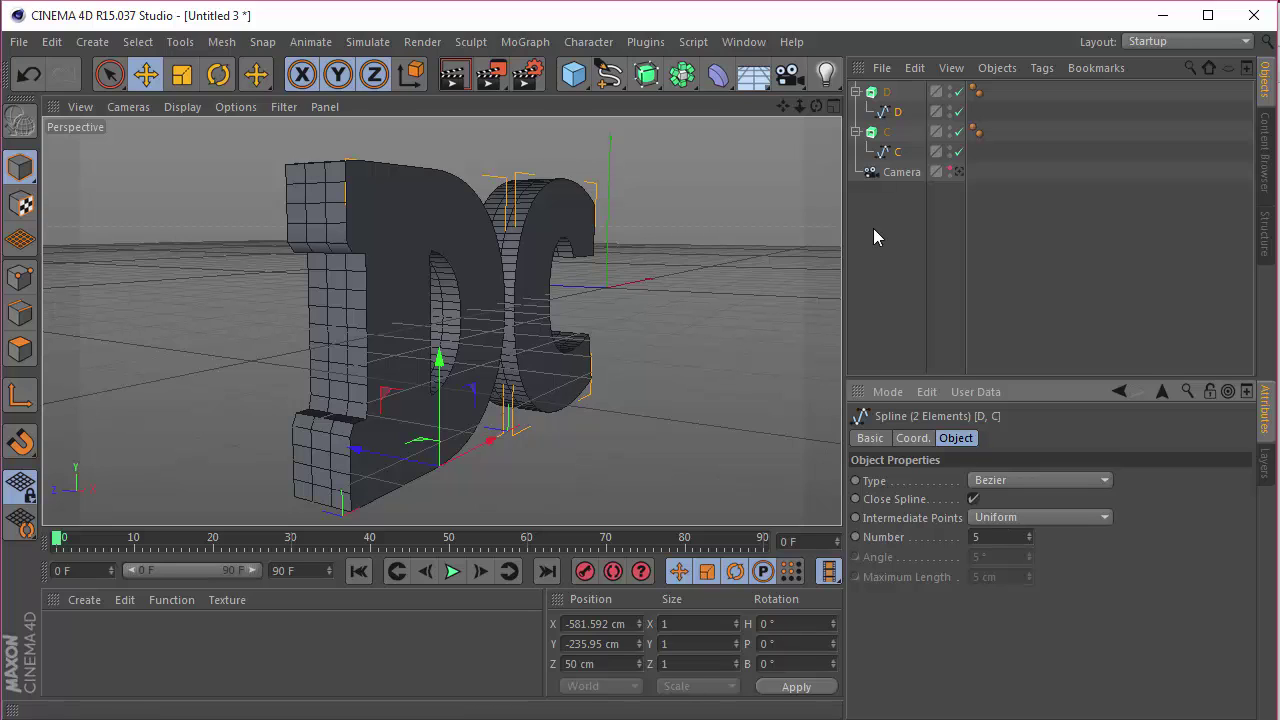
pyautogui.hotkey('ctrl', 'z')
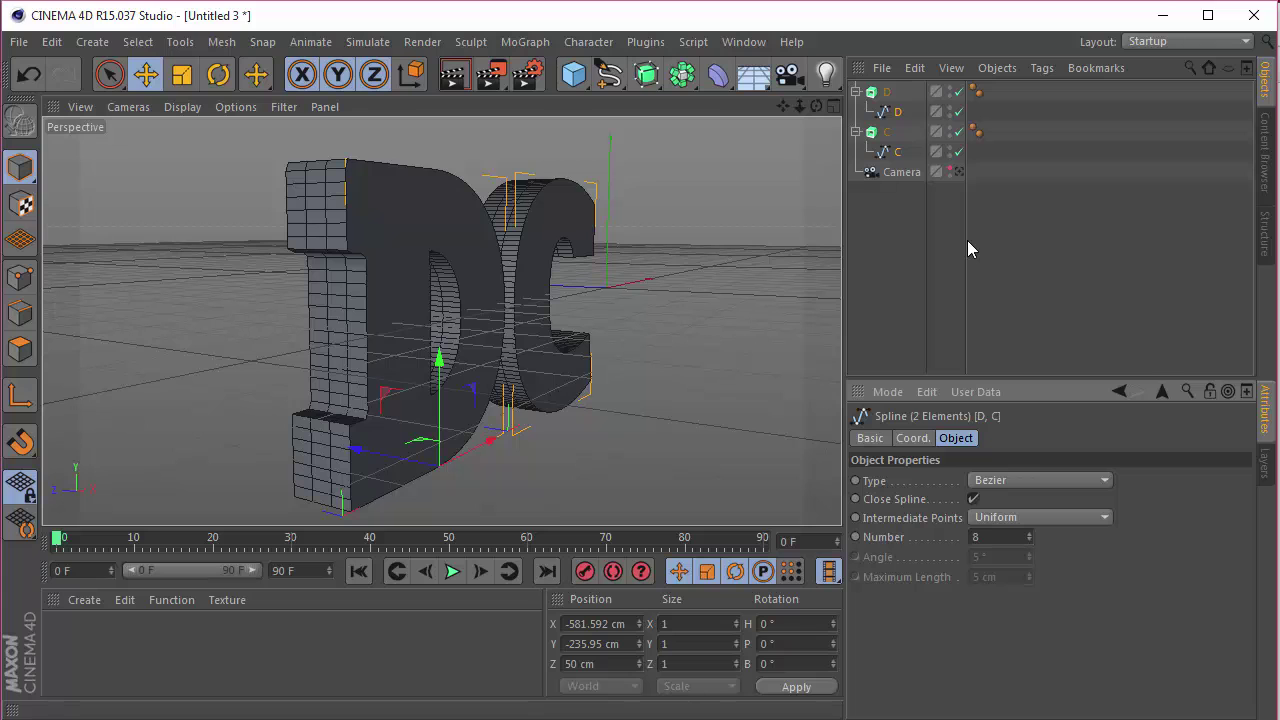
# Set the number of intermediate points on the C spline to 5.
pyautogui.click(902, 216)
pyautogui.click(434, 214)
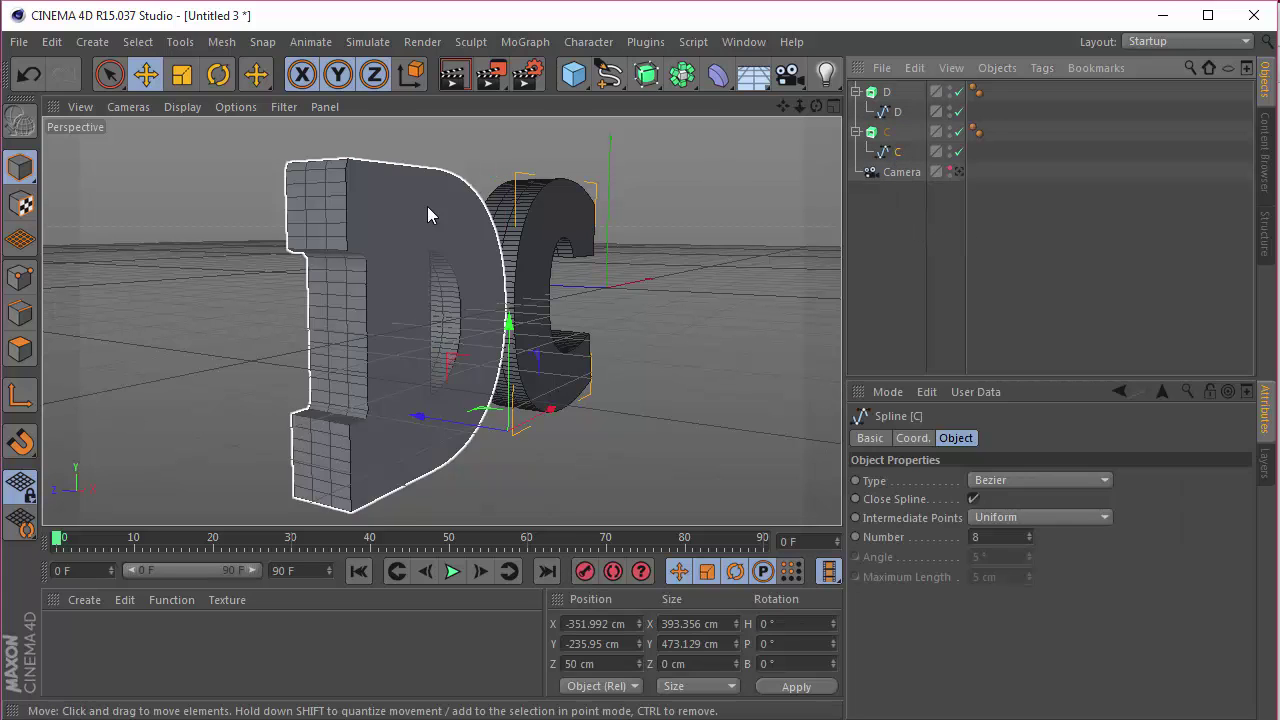
pyautogui.scroll(5, 540, 215)
pyautogui.click(581, 222)
pyautogui.click(1029, 540)
pyautogui.click(1029, 540)
pyautogui.click(1029, 540)
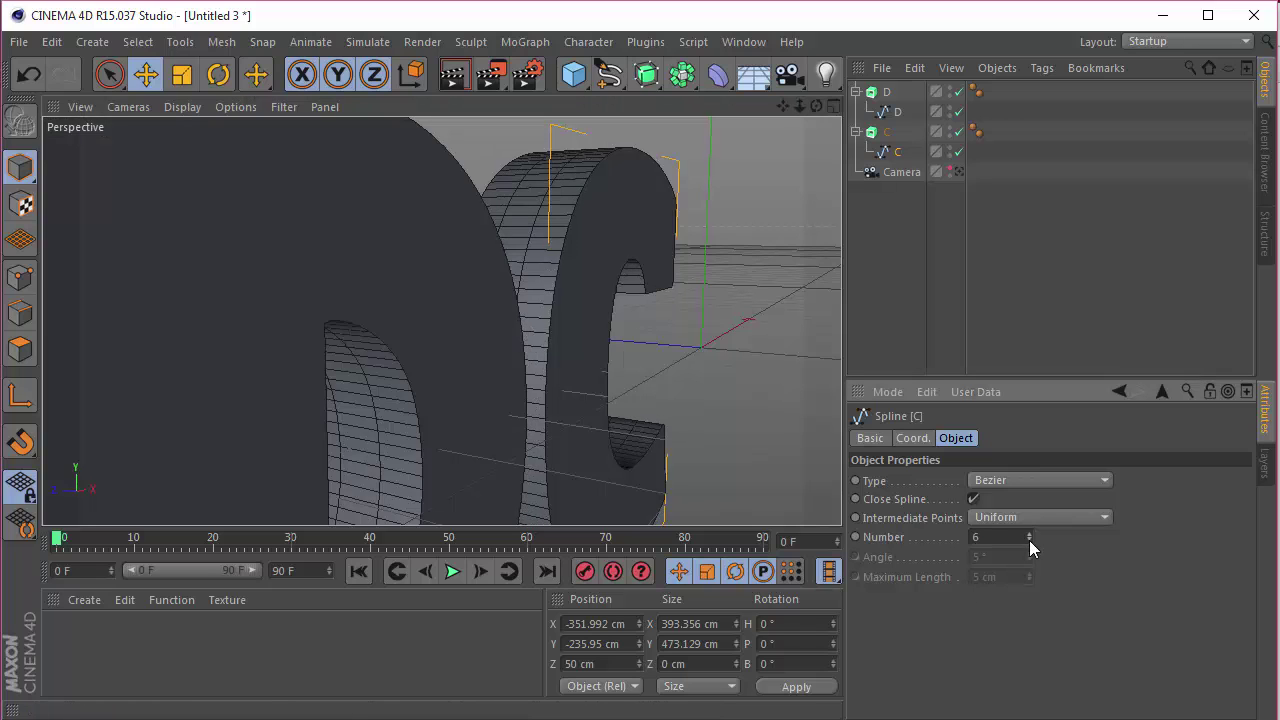
pyautogui.scroll(-3, 700, 260)
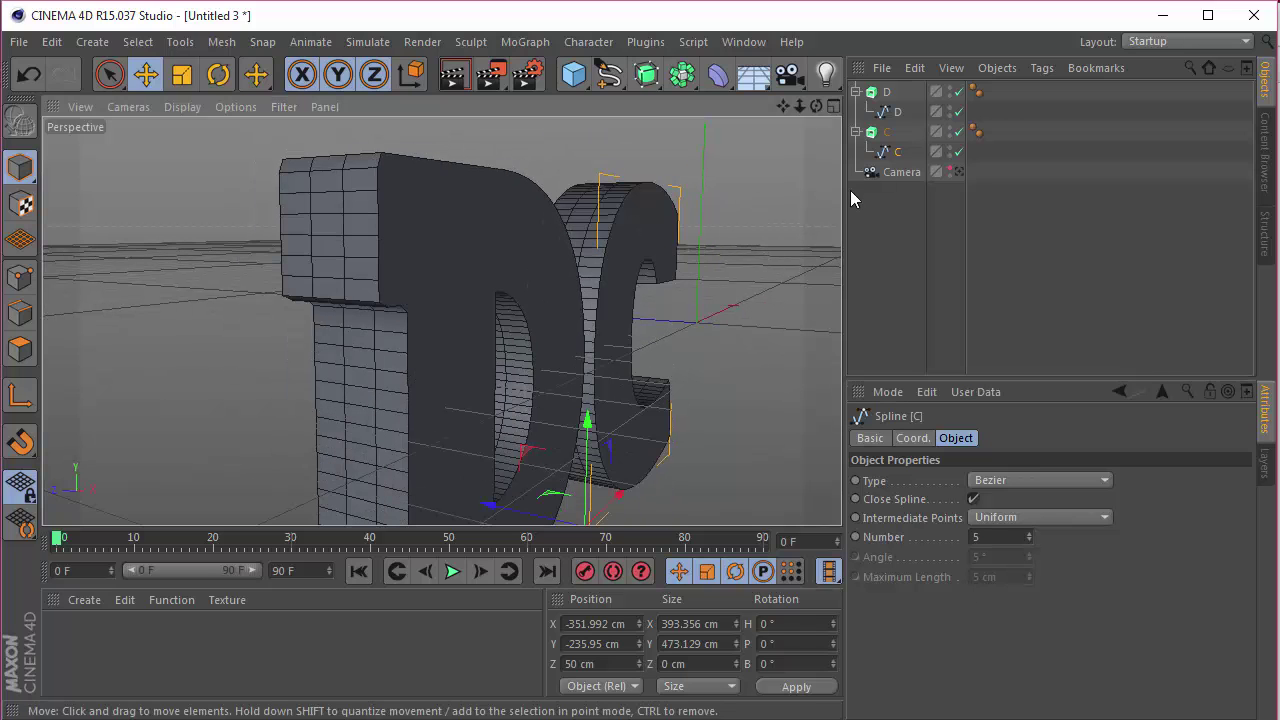
# Set the cap Type of both the D and C Extrude objects to Triangles.
pyautogui.click(855, 131)
pyautogui.click(855, 91)
pyautogui.click(886, 91)
pyautogui.keyDown('shift'); pyautogui.click(886, 111); pyautogui.keyUp('shift')
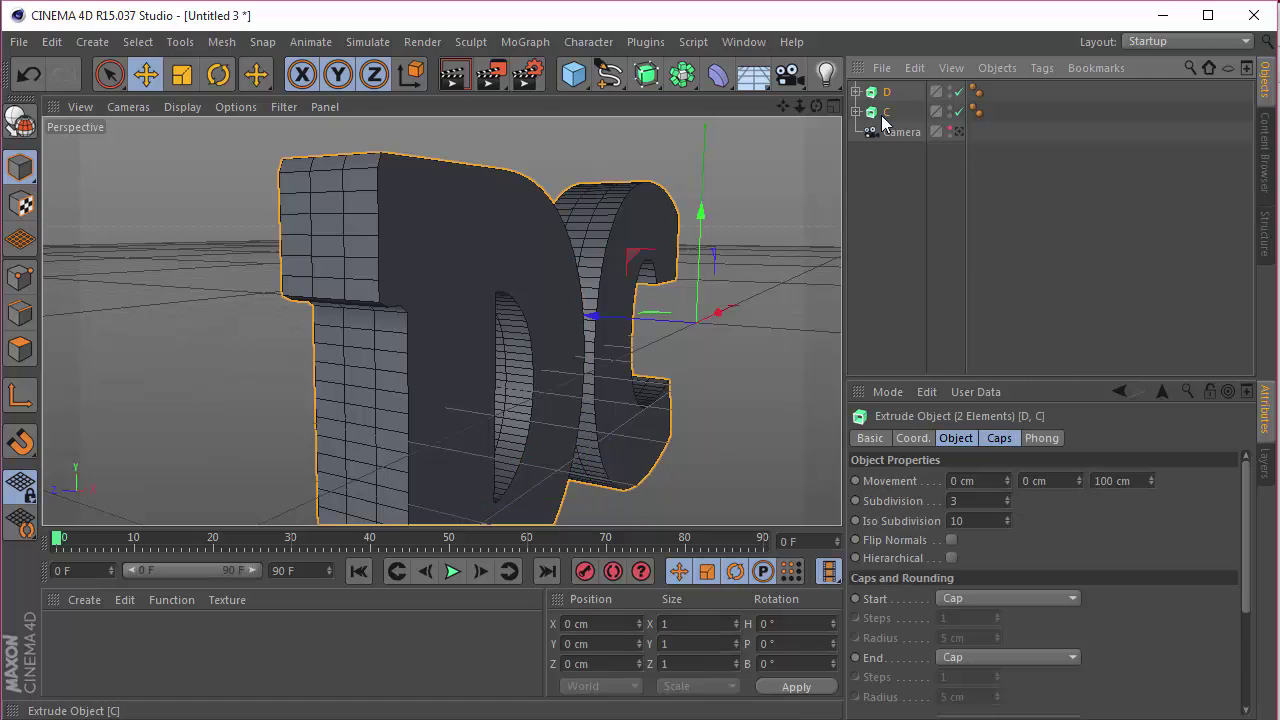
pyautogui.scroll(-6, 1074, 531)
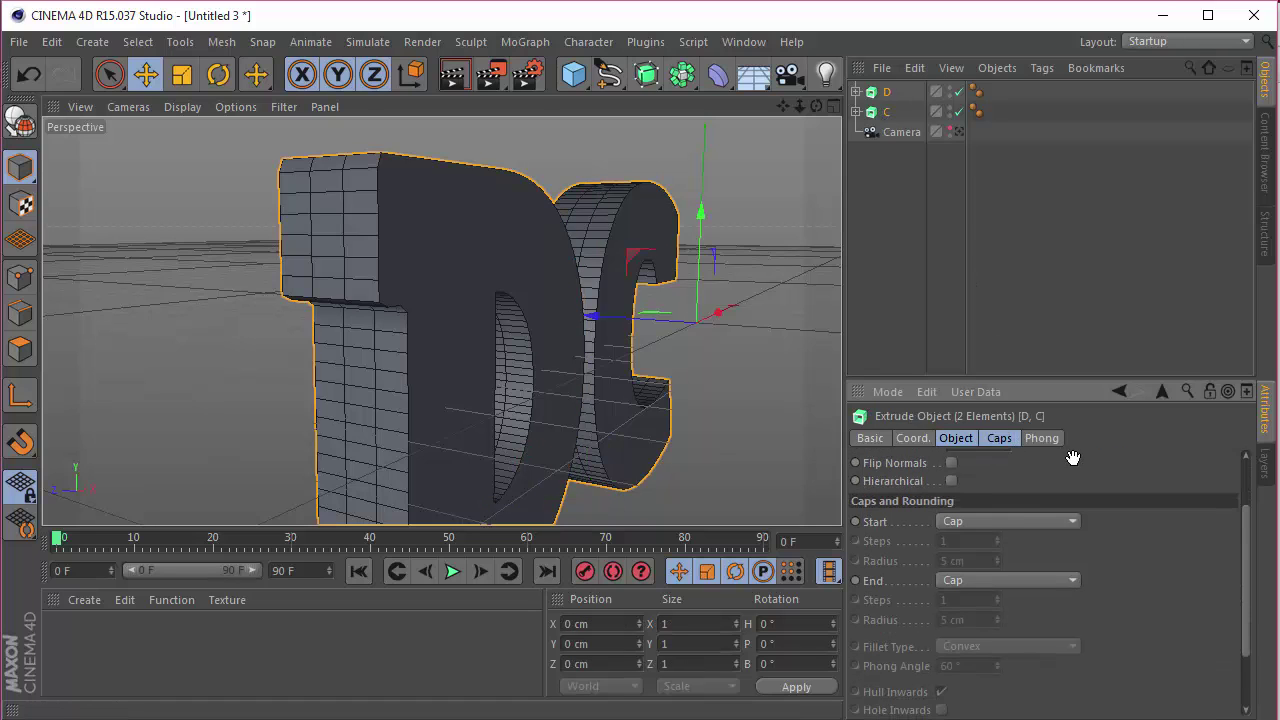
pyautogui.click(995, 438)
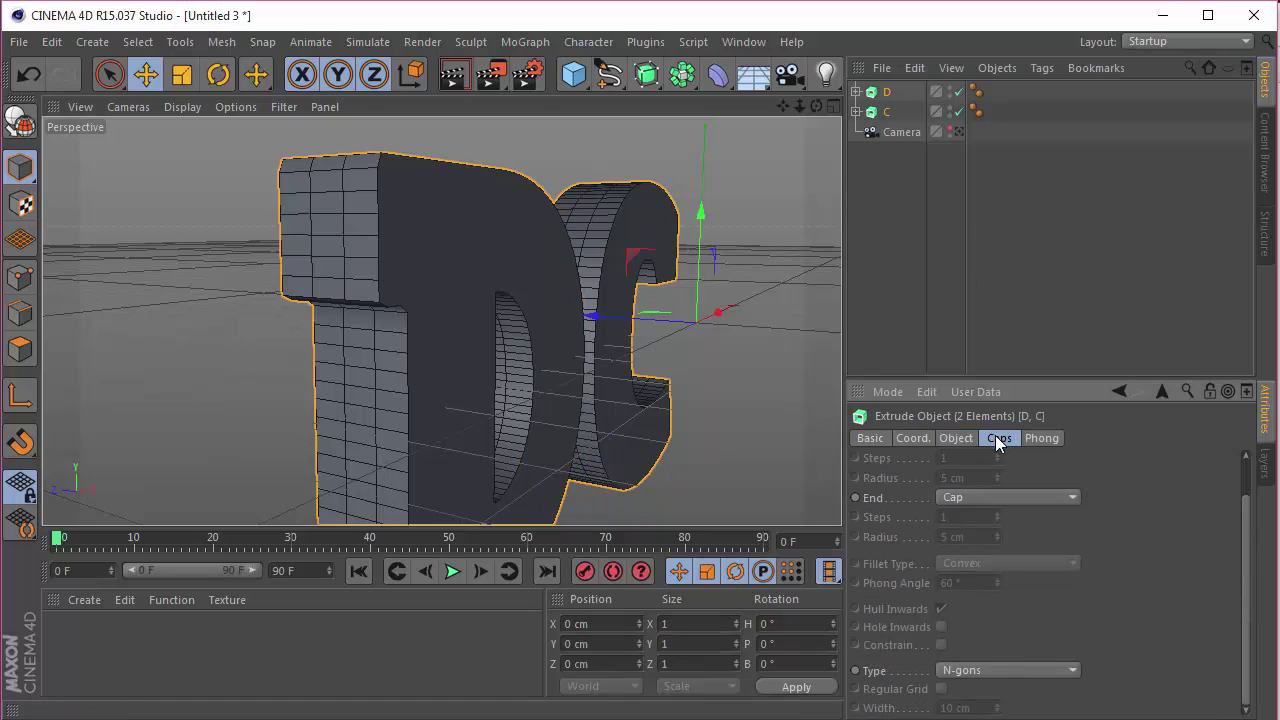
pyautogui.click(968, 671)
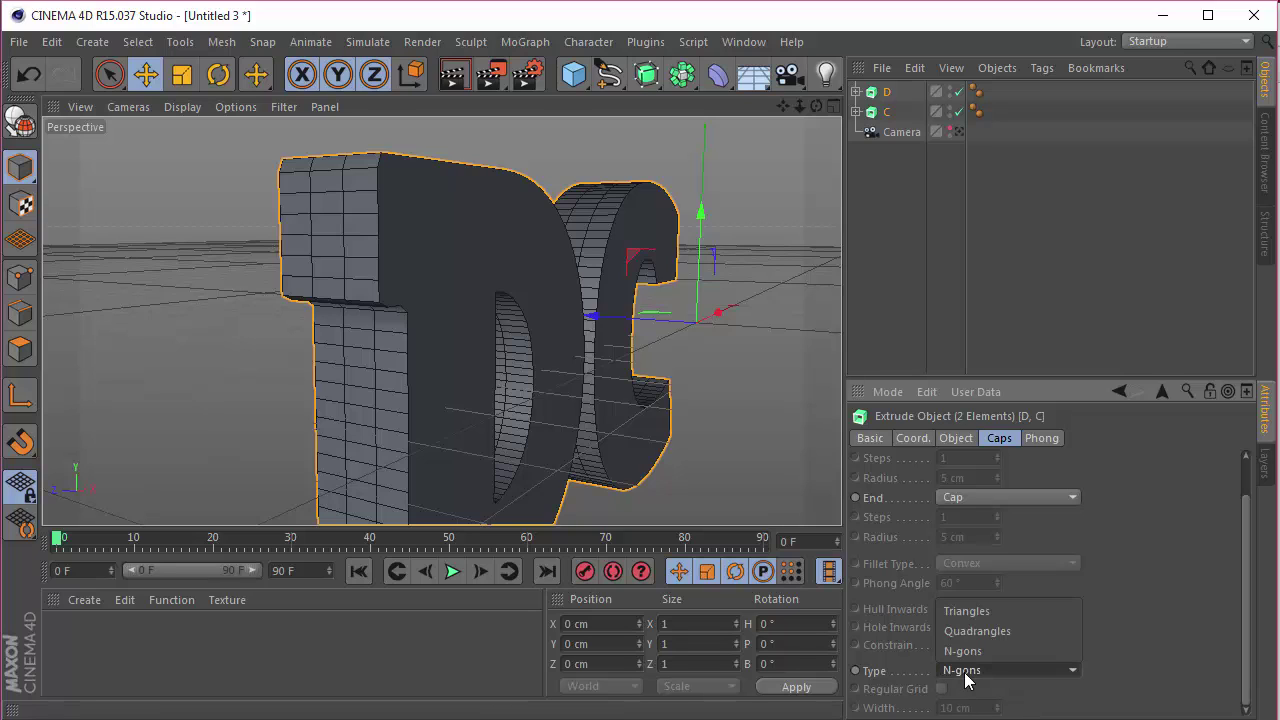
pyautogui.click(974, 612)
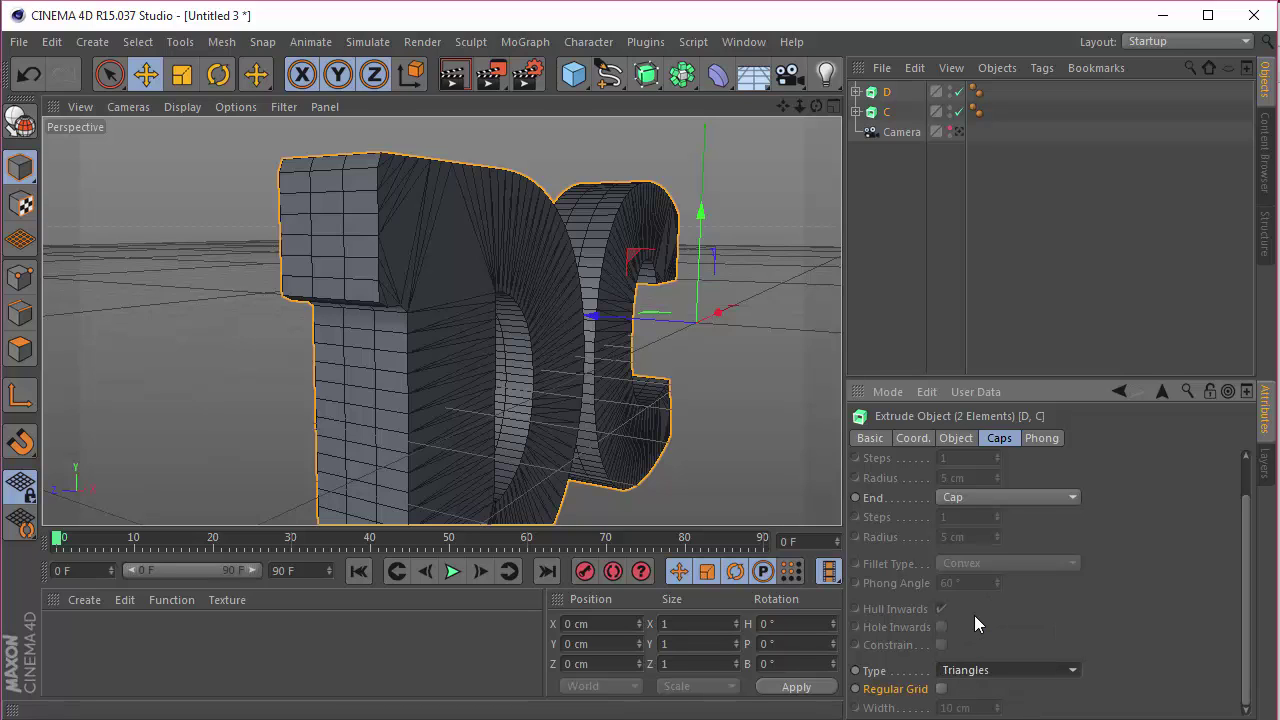
# Try the Quadrangles cap type on both Extrude objects and enable Regular Grid.
pyautogui.click(1007, 669)
pyautogui.click(1001, 631)
pyautogui.click(941, 689)
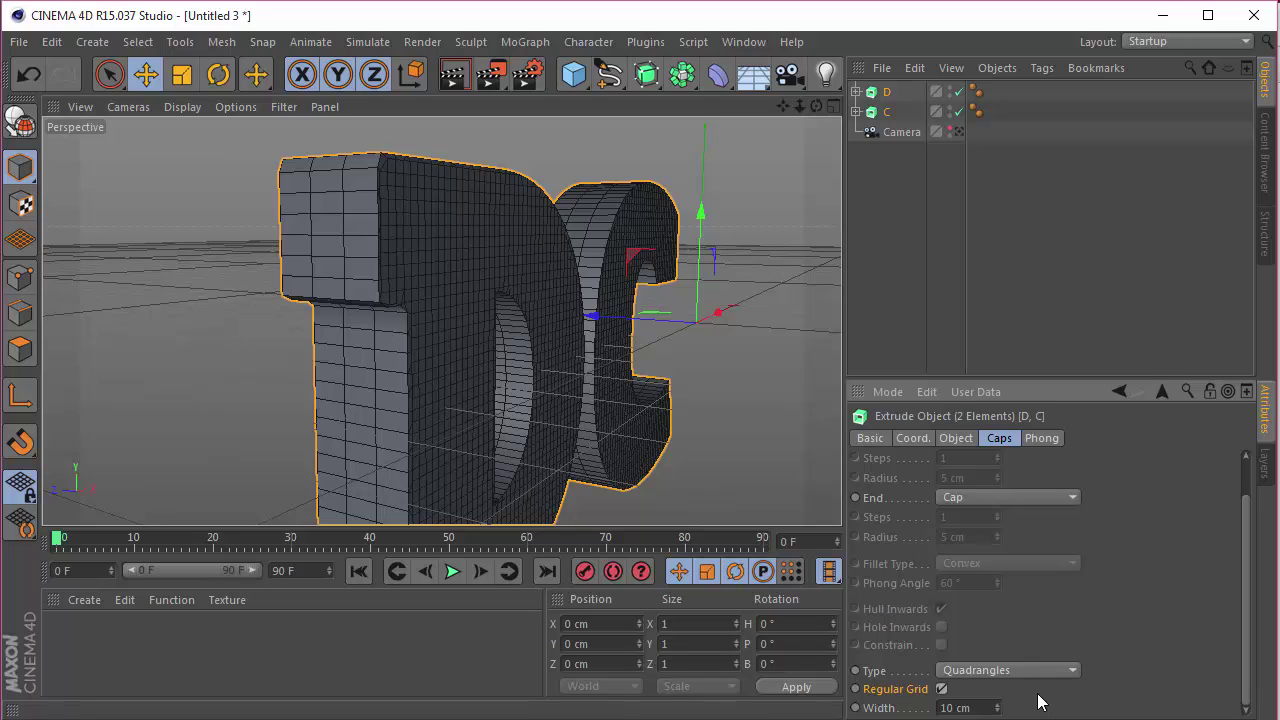
# Set the cap Type of both letters to Triangles with a regular grid Width of 25 cm.
pyautogui.click(1022, 666)
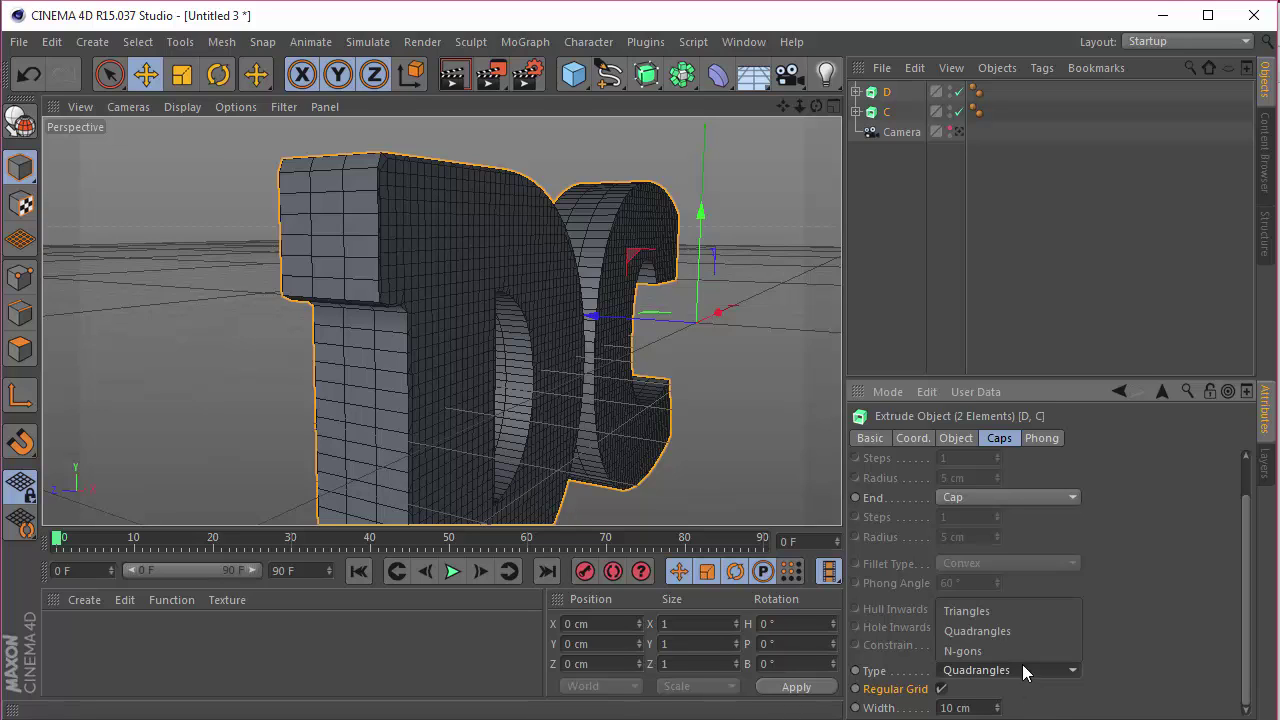
pyautogui.click(1019, 610)
pyautogui.click(984, 707)
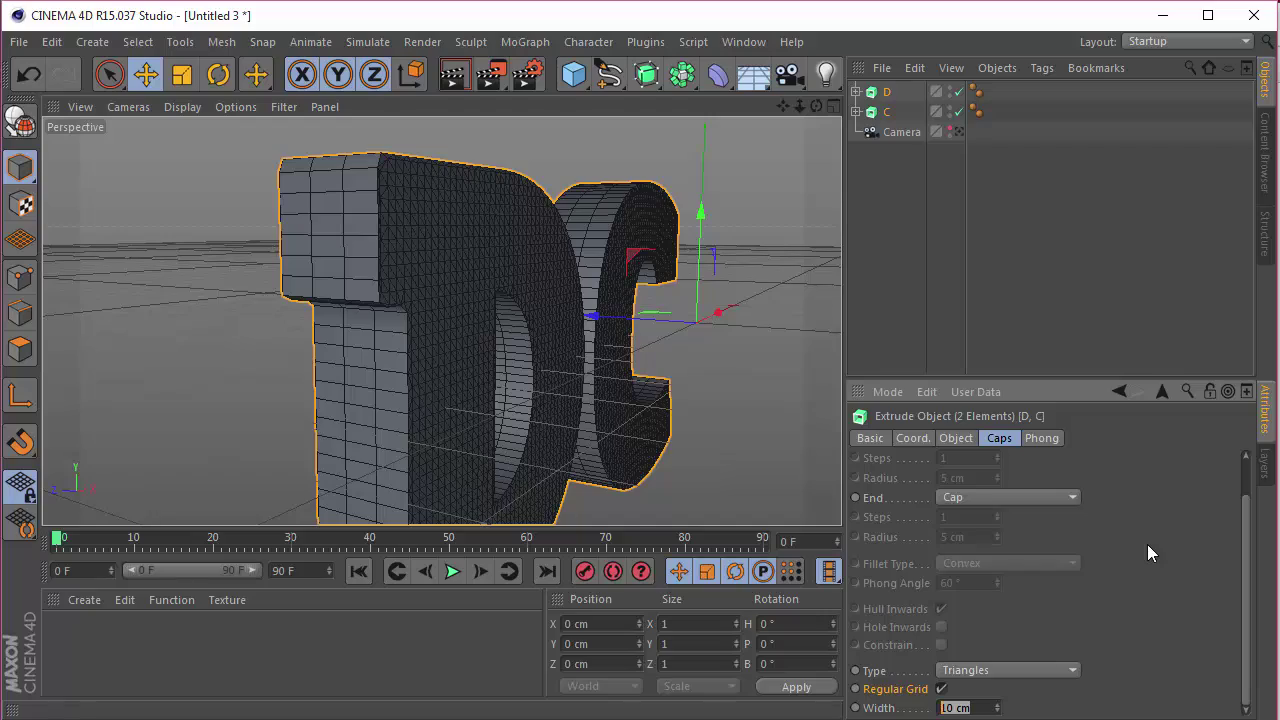
pyautogui.write('25')
pyautogui.press('Return')
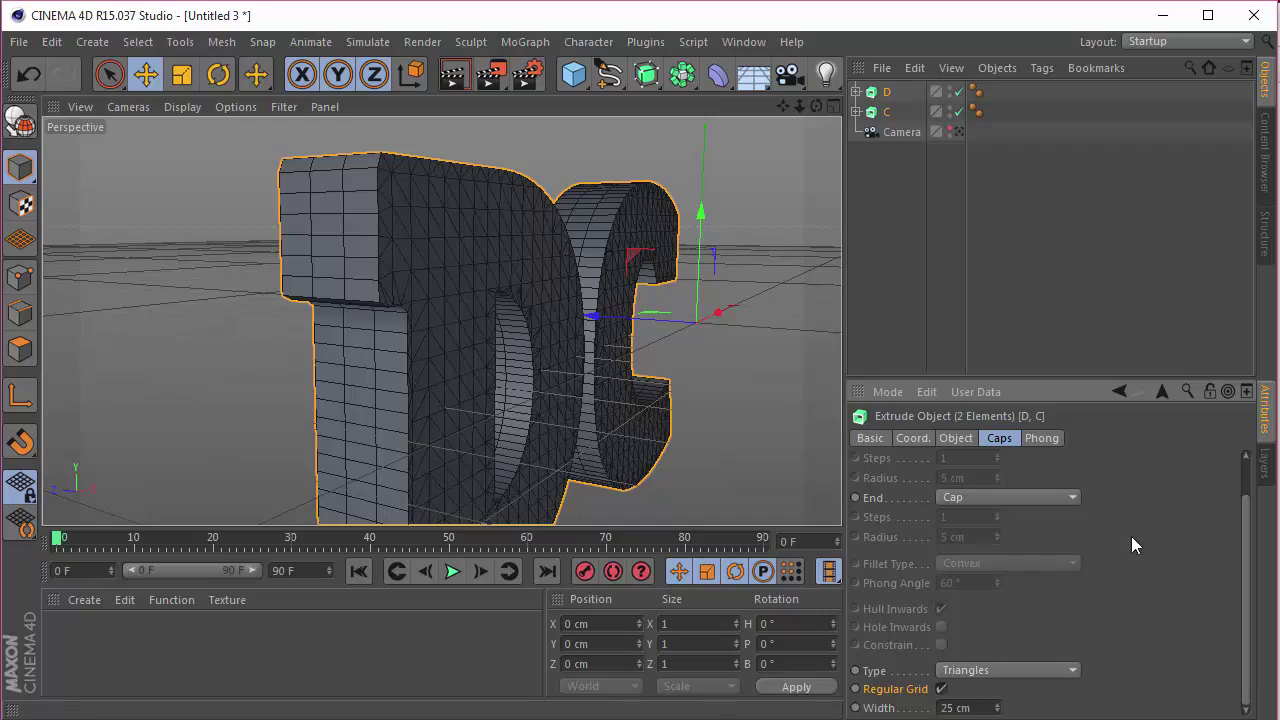
# Make the D and C Extrude objects editable.
pyautogui.scroll(5, 443, 320)
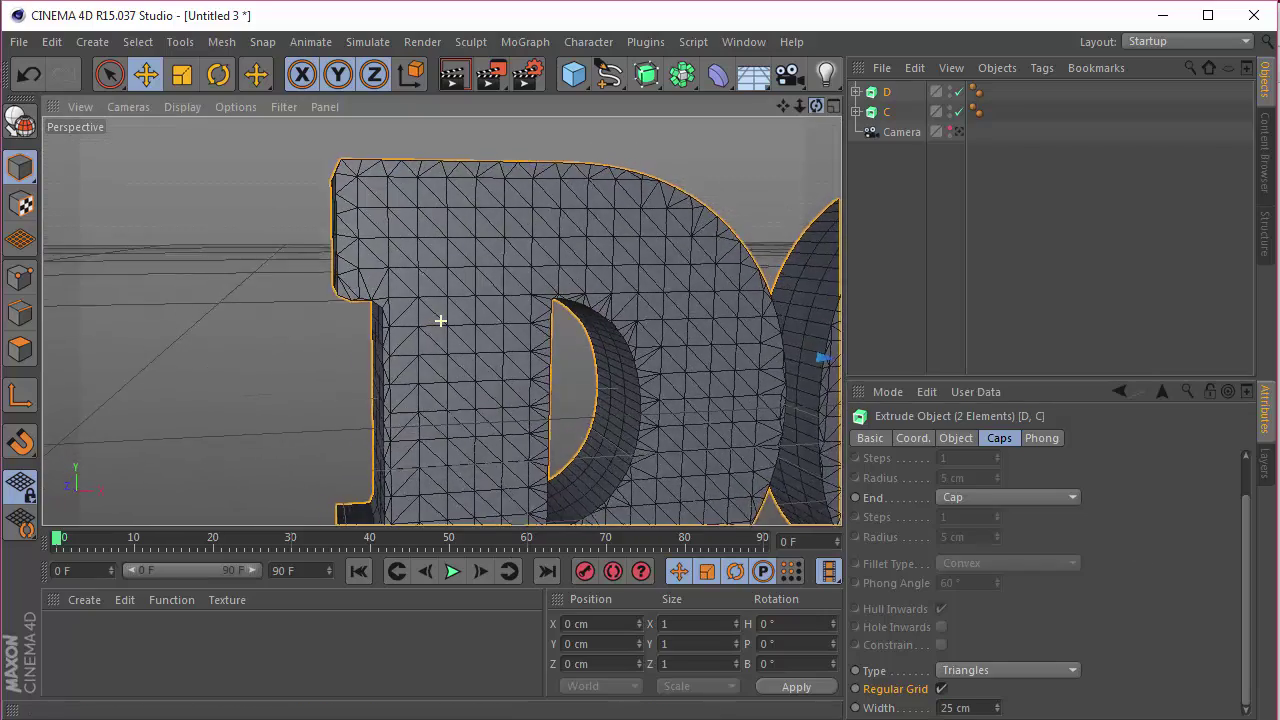
pyautogui.keyDown('alt'); pyautogui.moveTo(440, 320); pyautogui.dragTo(441, 321); pyautogui.keyUp('alt')
pyautogui.moveTo(797, 107); pyautogui.dragTo(804, 117)
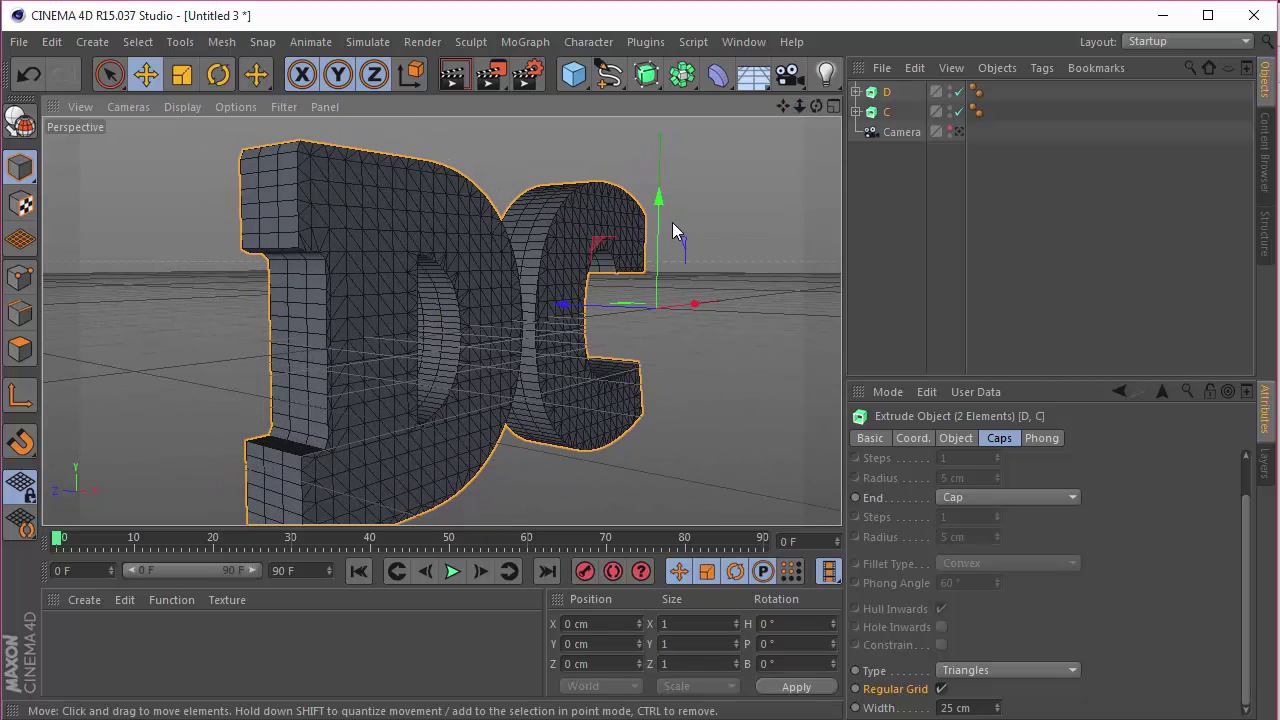
pyautogui.press('u')
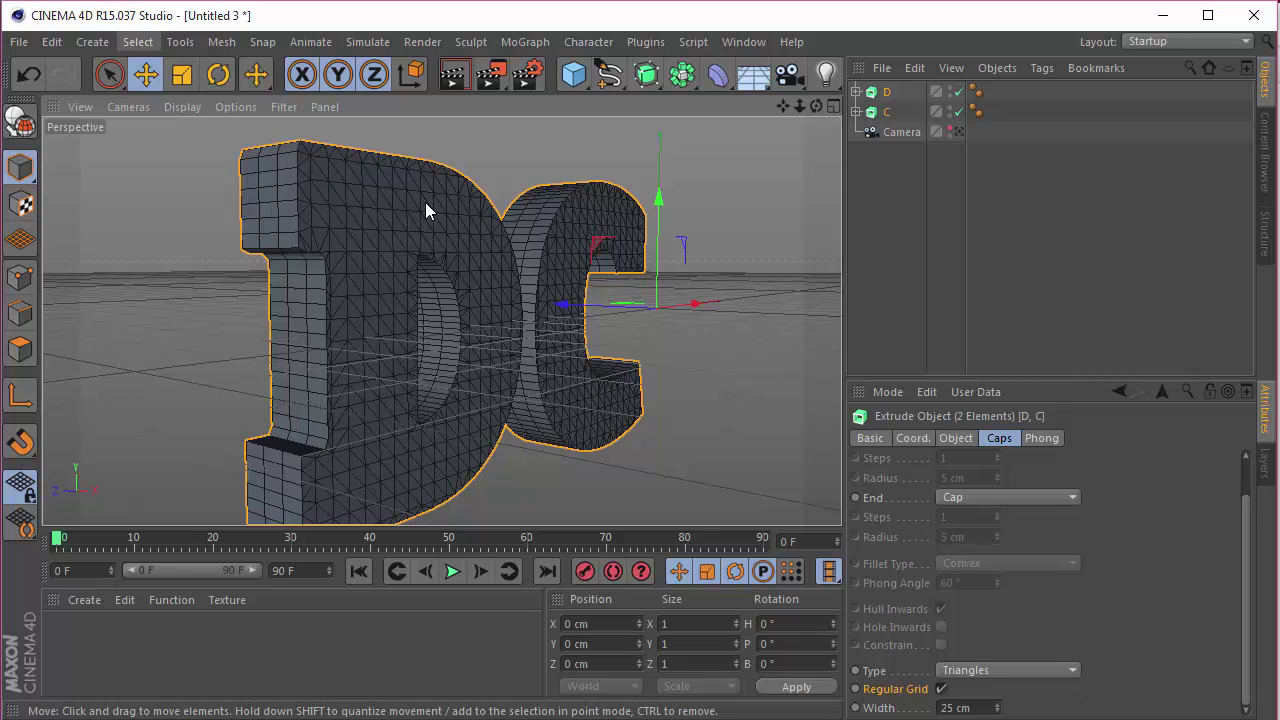
pyautogui.keyDown('alt'); pyautogui.moveTo(281, 176); pyautogui.dragTo(355, 207, button='right'); pyautogui.keyUp('alt')
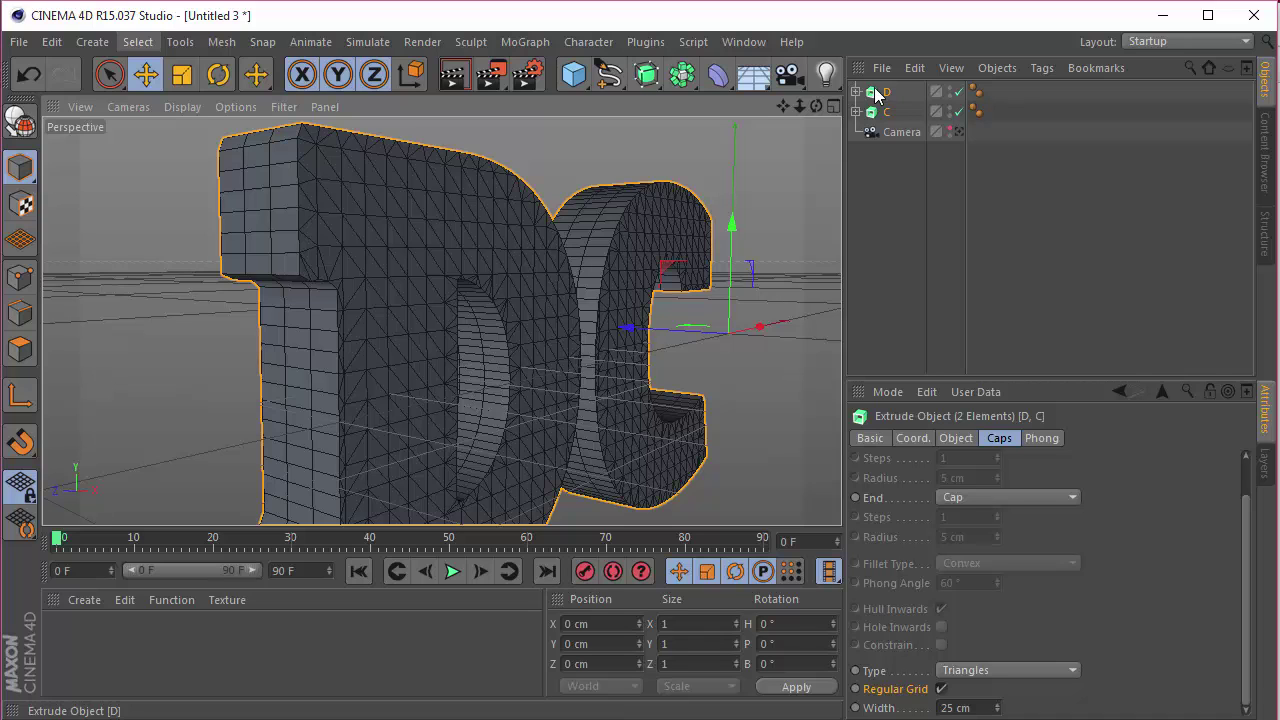
pyautogui.press('c')
pyautogui.keyDown('ctrl'); pyautogui.click(856, 112); pyautogui.keyUp('ctrl')
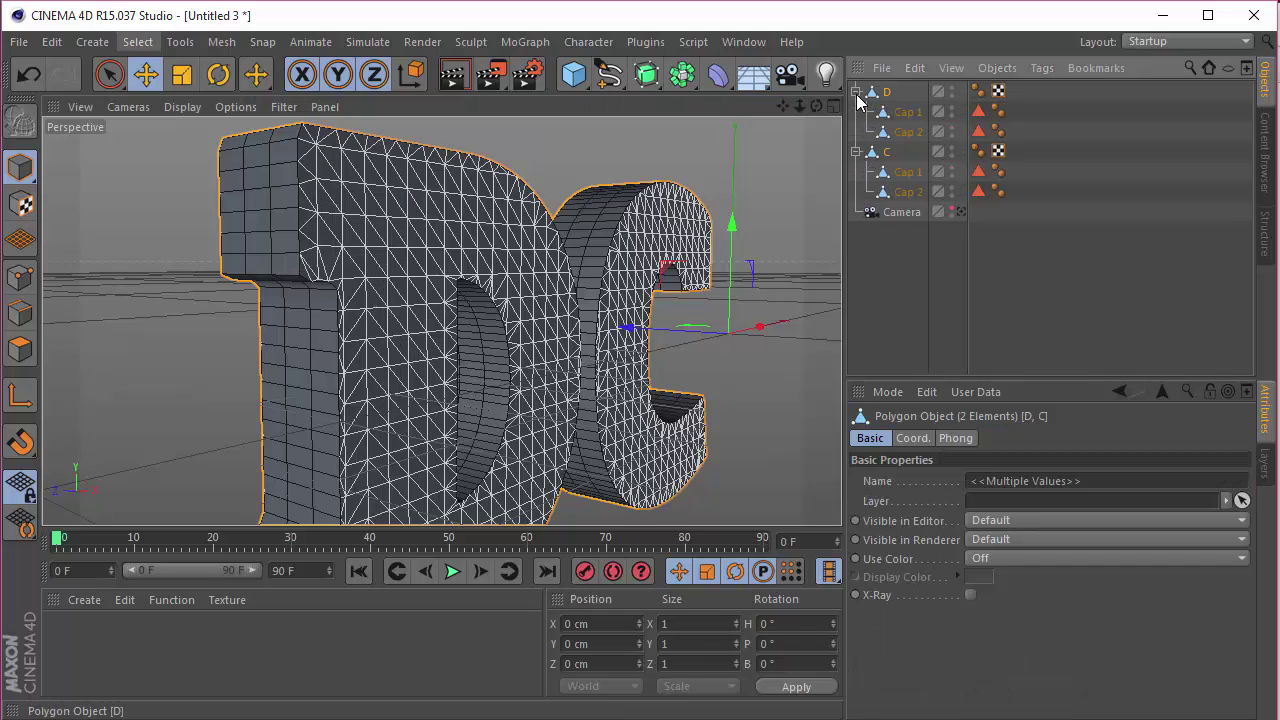
# Merge the D with its caps and the C with its caps using Connect Objects + Delete on each letter.
pyautogui.click(900, 134)
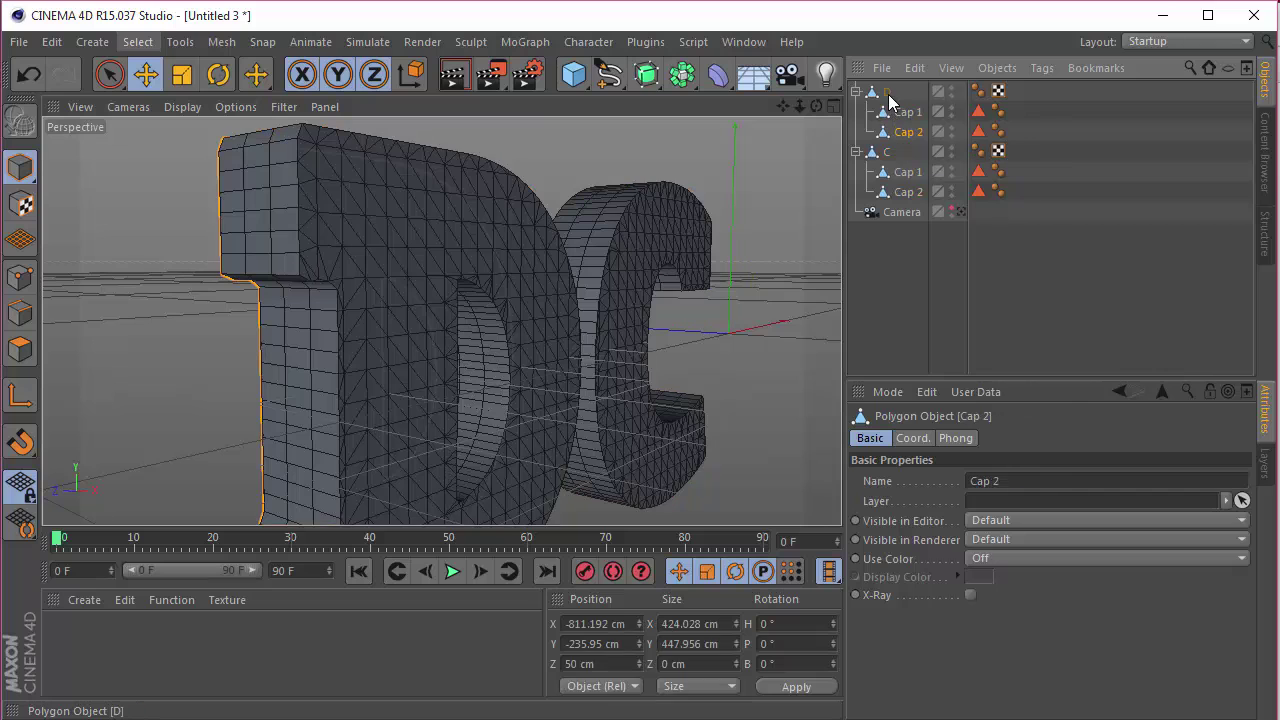
pyautogui.click(888, 95)
pyautogui.rightClick(890, 97)
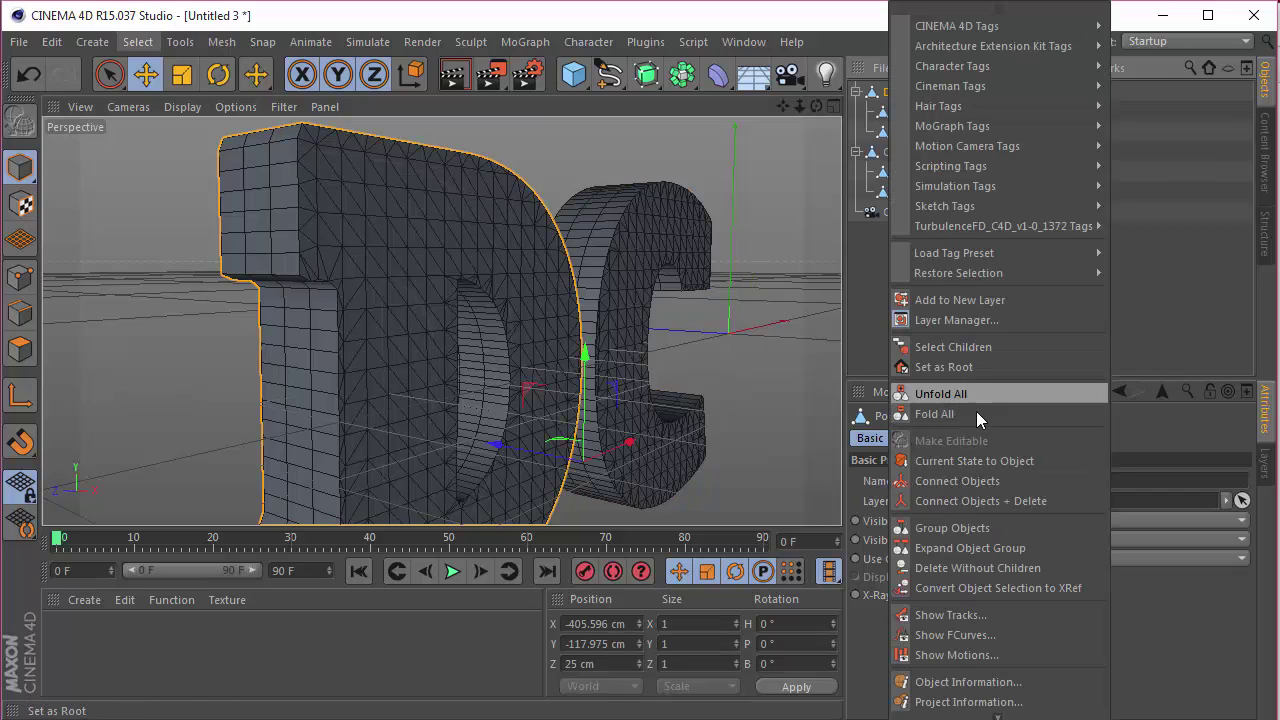
pyautogui.click(980, 501)
pyautogui.click(906, 152)
pyautogui.rightClick(885, 114)
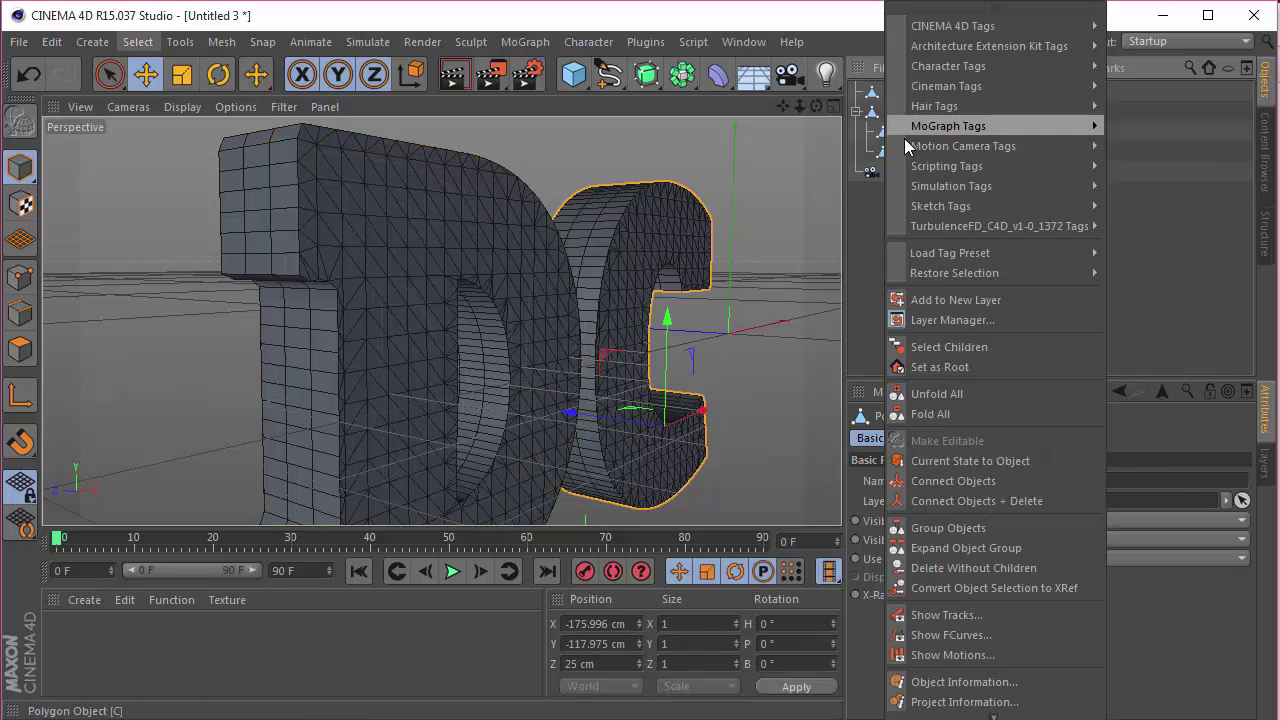
pyautogui.click(986, 503)
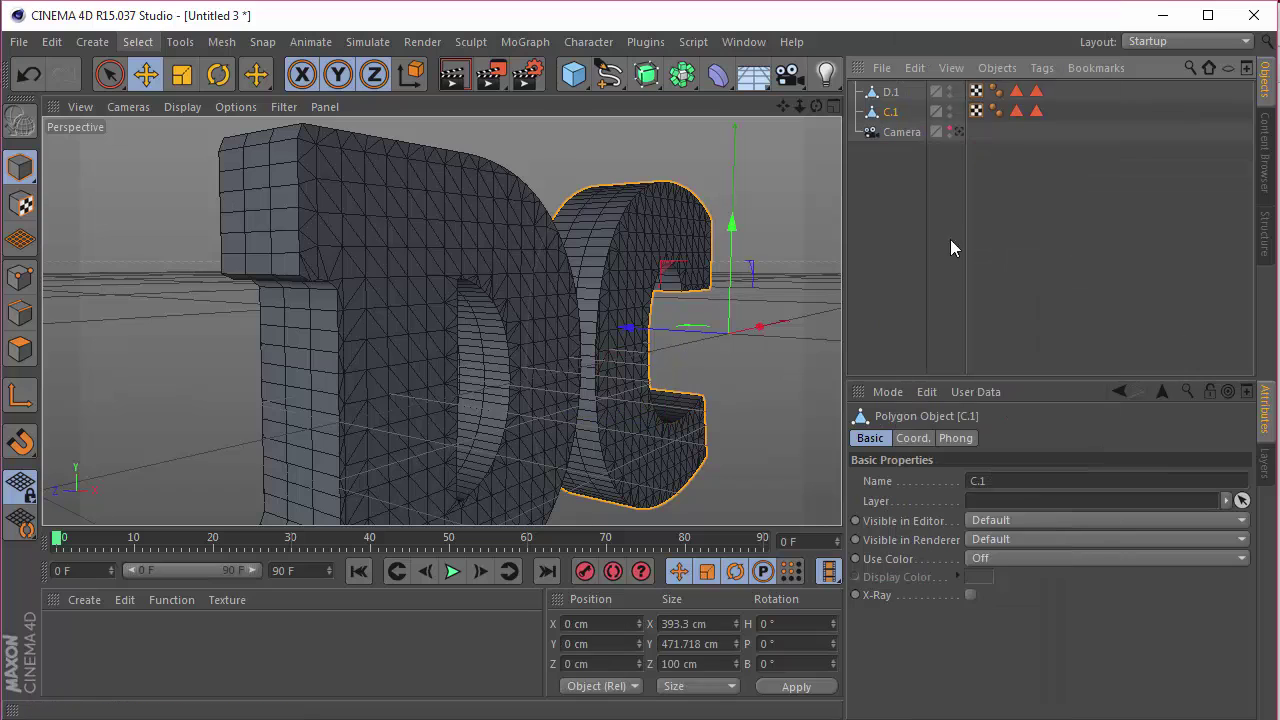
# Rename the two merged letter objects as D and C.
pyautogui.doubleClick(890, 91)
pyautogui.write('D')
pyautogui.press('Down')
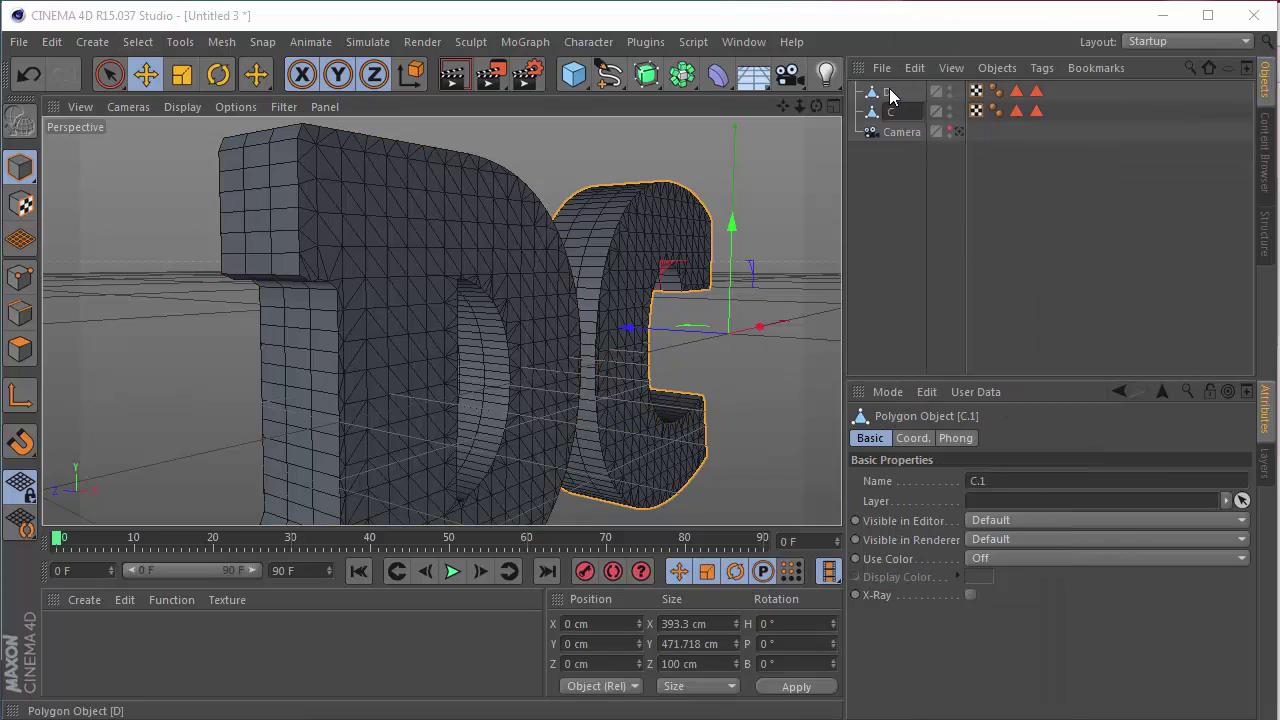
pyautogui.write('C')
pyautogui.press('Return')
# Delete the Phong and polygon selection tags from both the D and C objects.
pyautogui.moveTo(1052, 161); pyautogui.dragTo(996, 46)
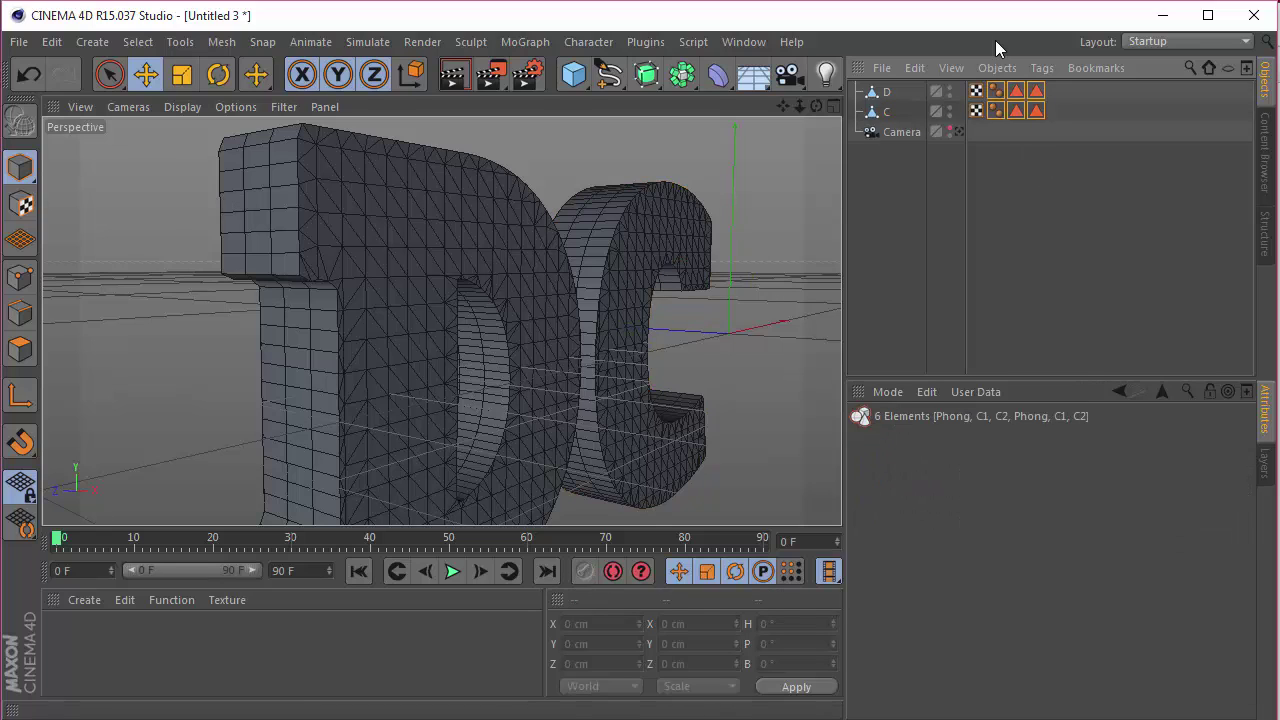
pyautogui.press('Delete')
pyautogui.click(883, 116)
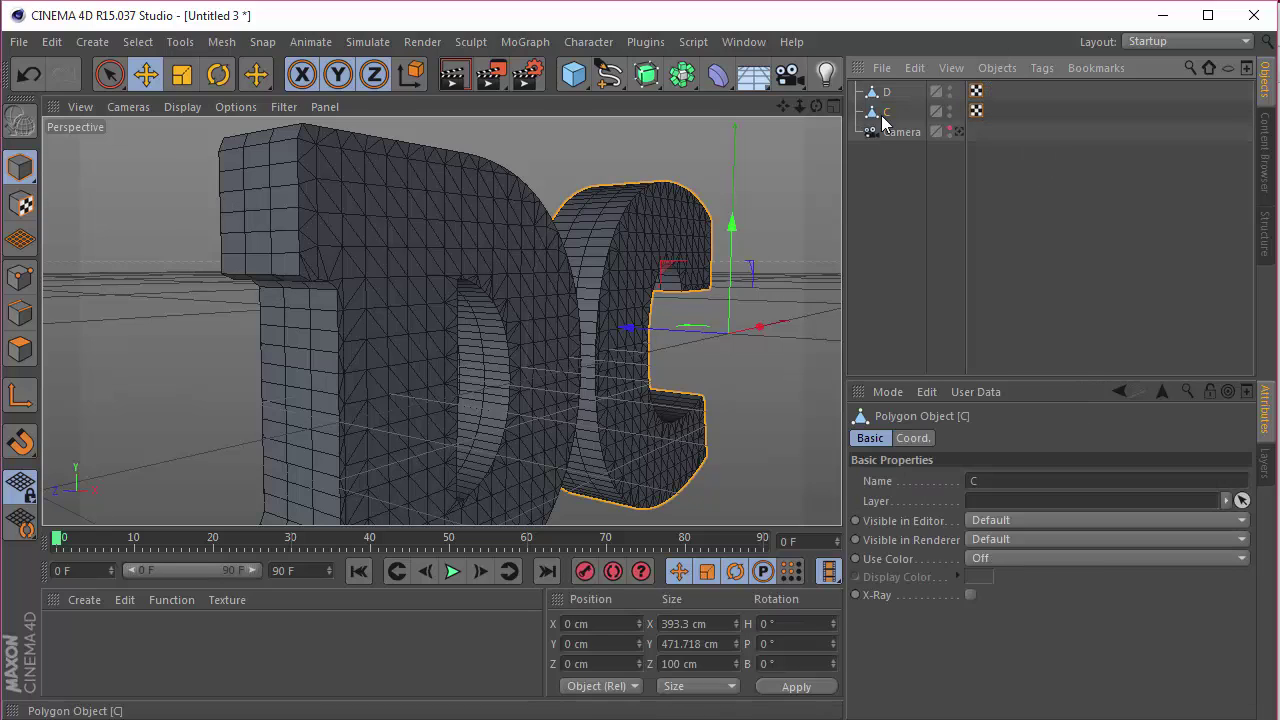
# Optimize all polygons of the D object in polygon mode.
pyautogui.click(886, 92)
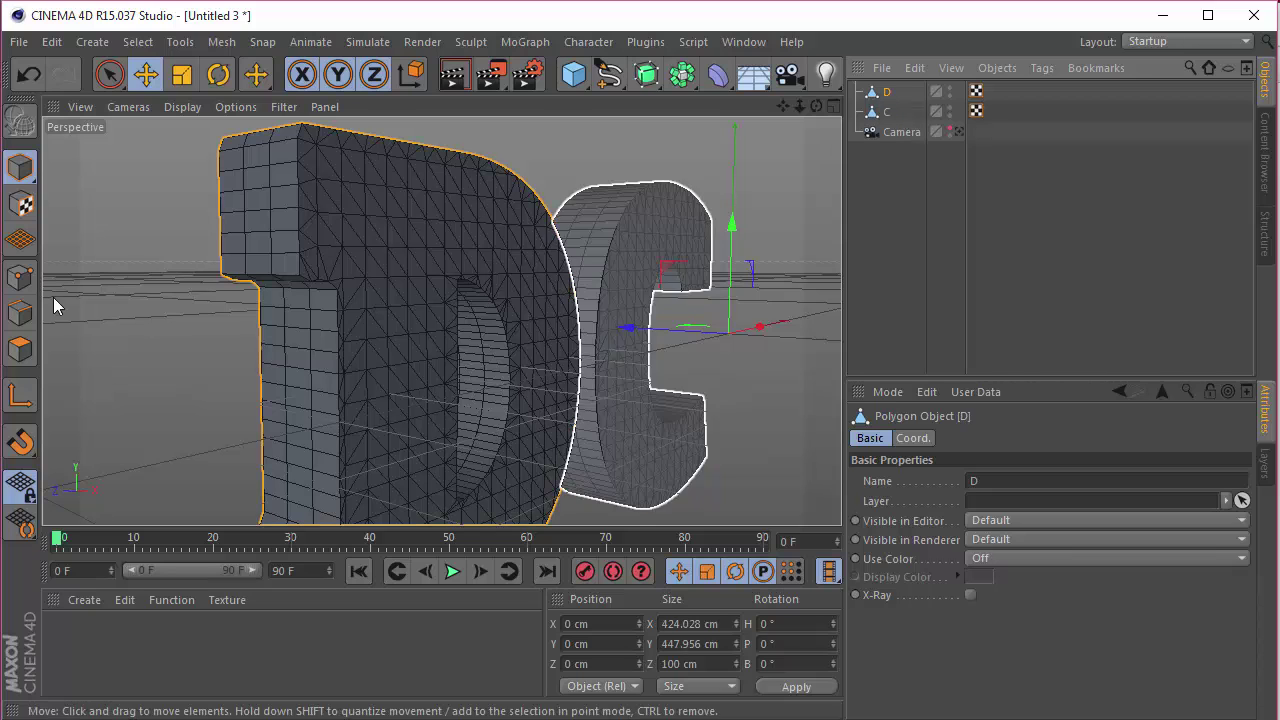
pyautogui.click(20, 348)
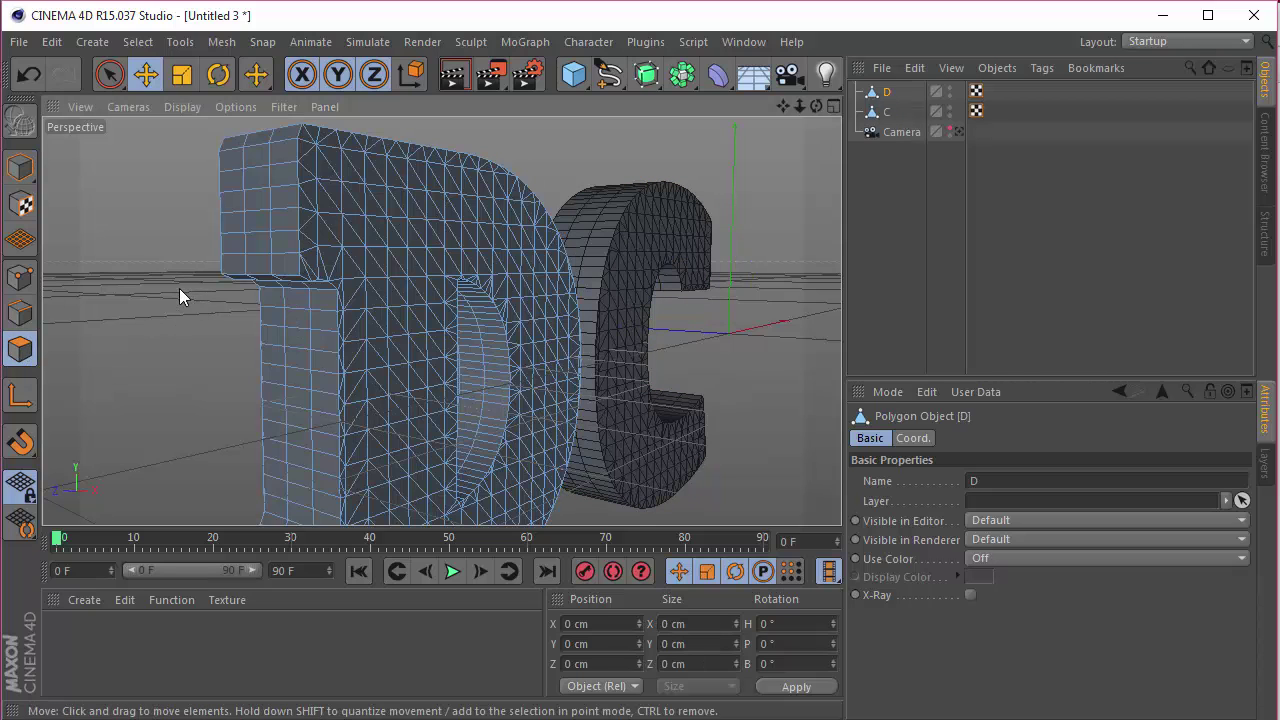
pyautogui.hotkey('ctrl', 'a')
pyautogui.rightClick(557, 156)
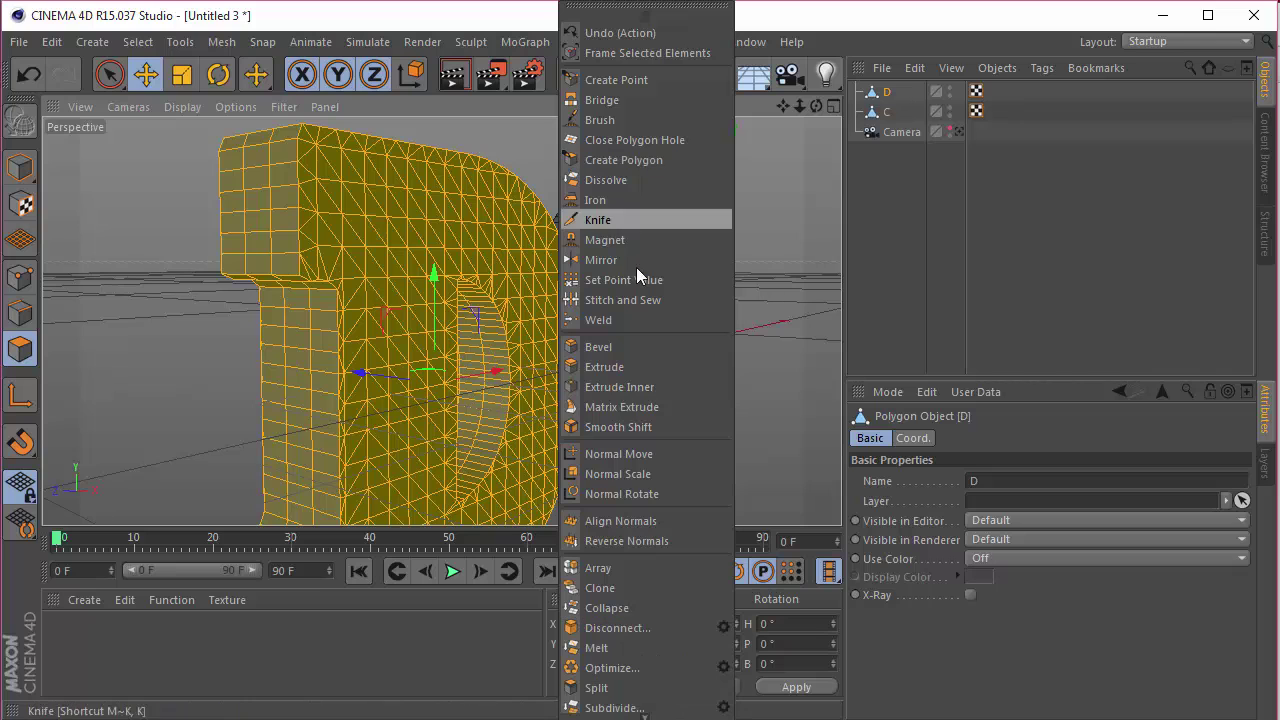
pyautogui.click(606, 668)
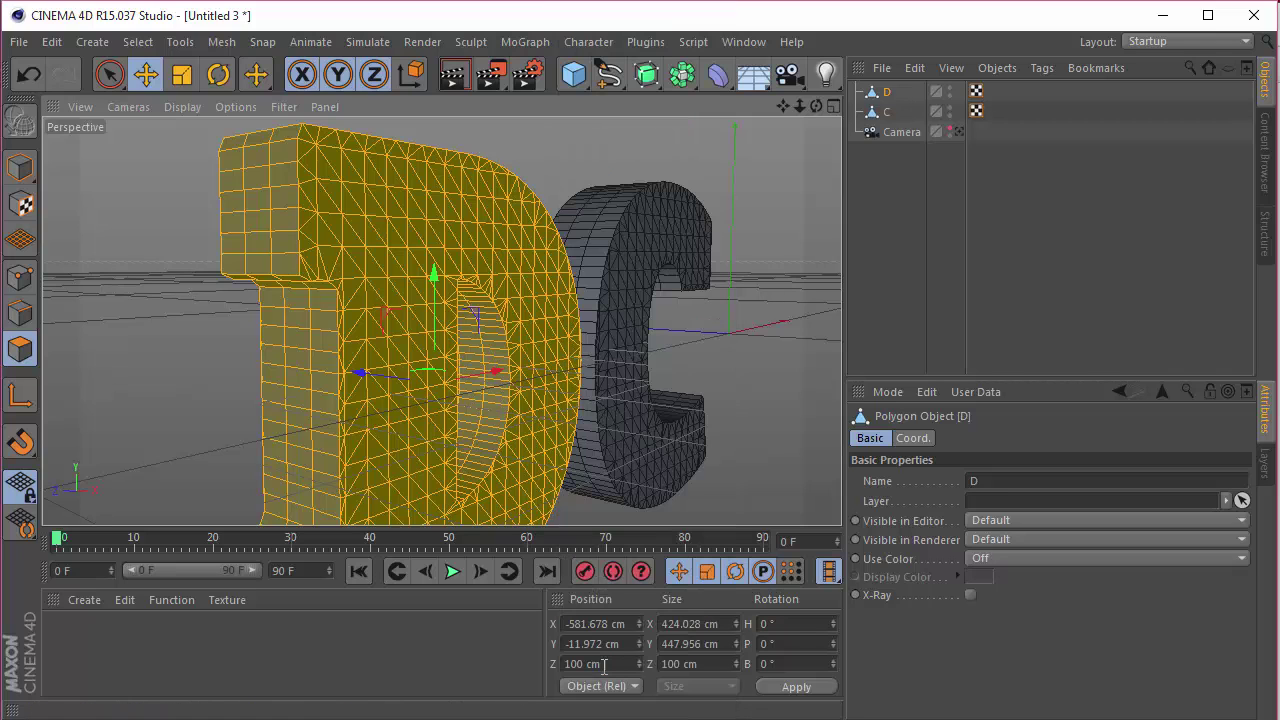
# Optimize all polygons of the C object and check the polygon selections of both letters.
pyautogui.click(883, 112)
pyautogui.hotkey('ctrl', 'a')
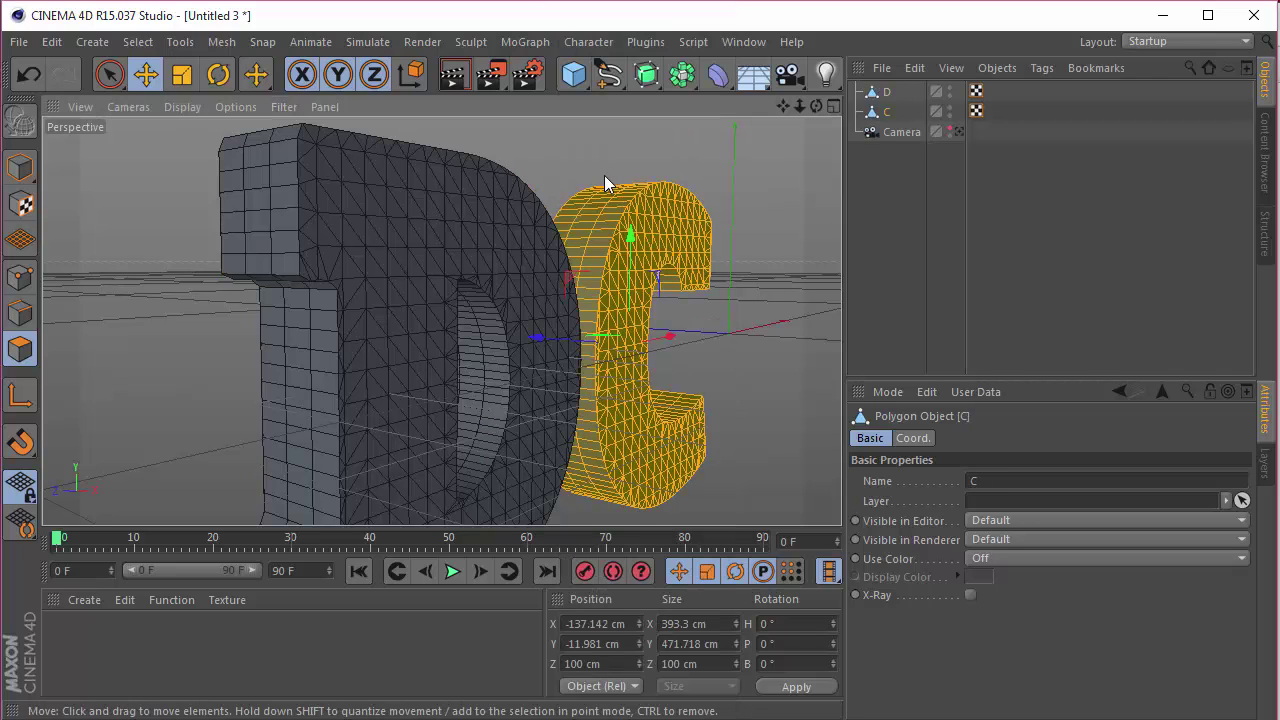
pyautogui.rightClick(565, 150)
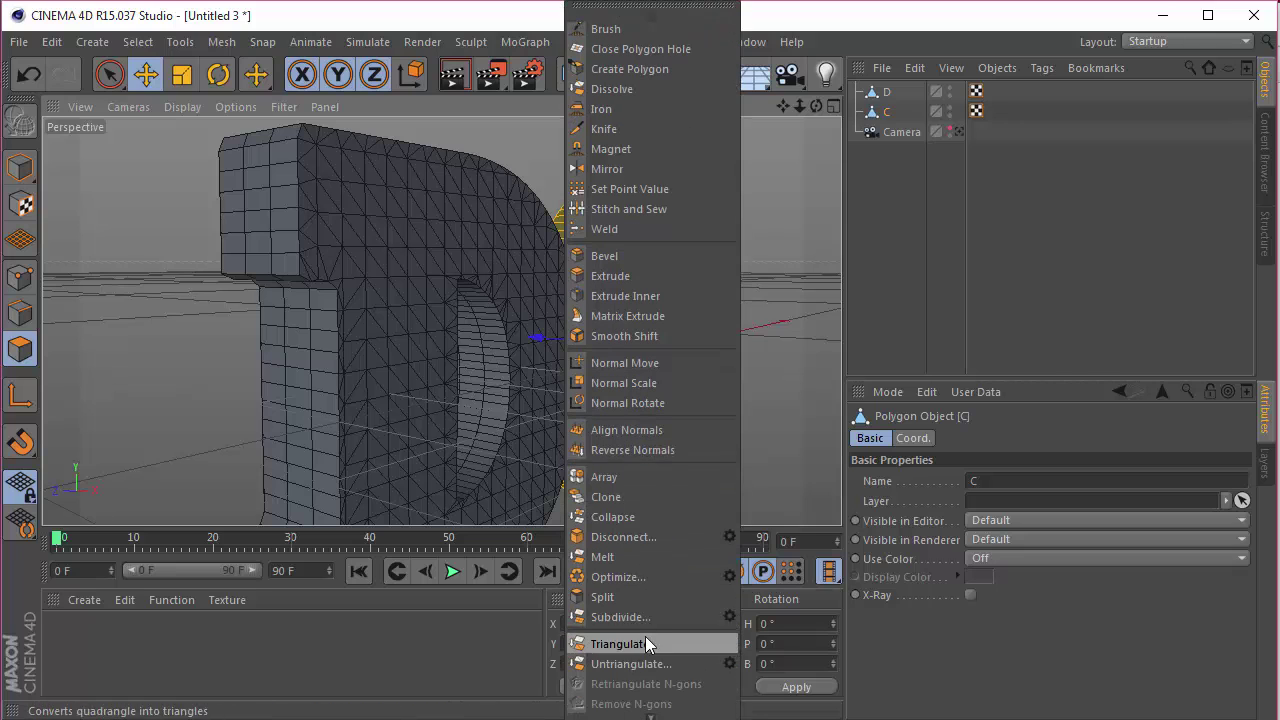
pyautogui.click(646, 577)
pyautogui.click(938, 140)
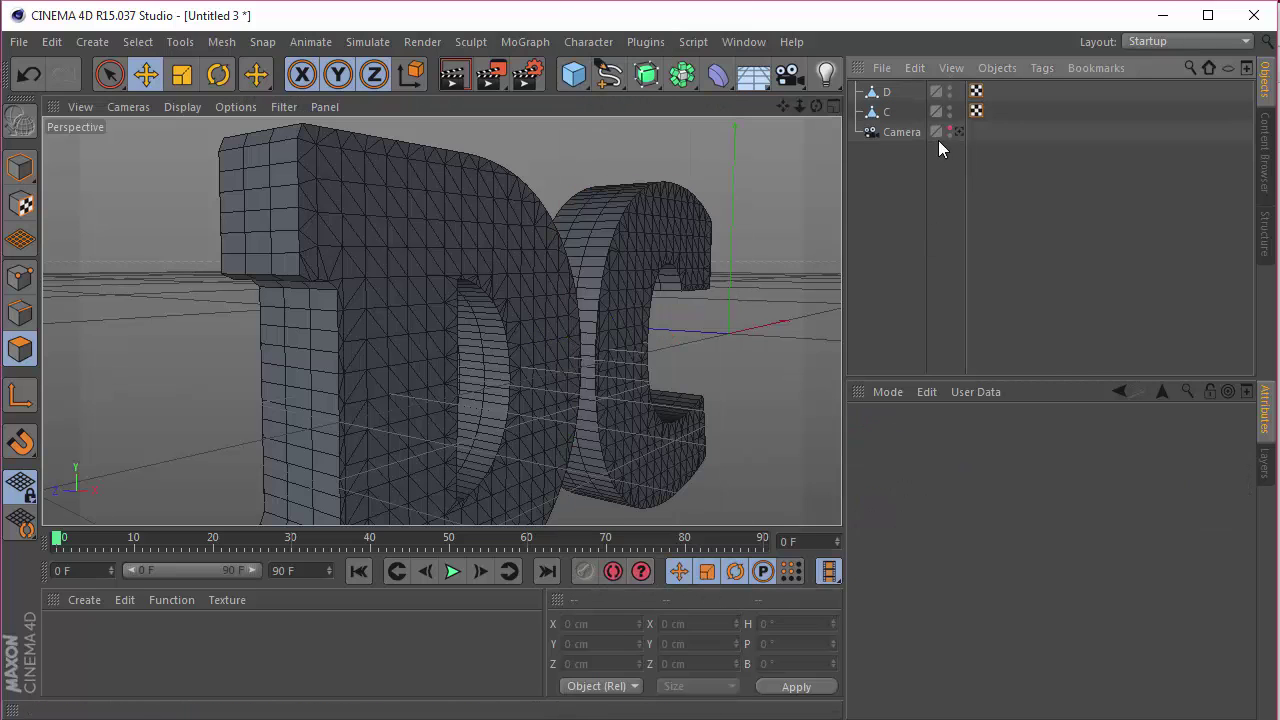
pyautogui.click(877, 116)
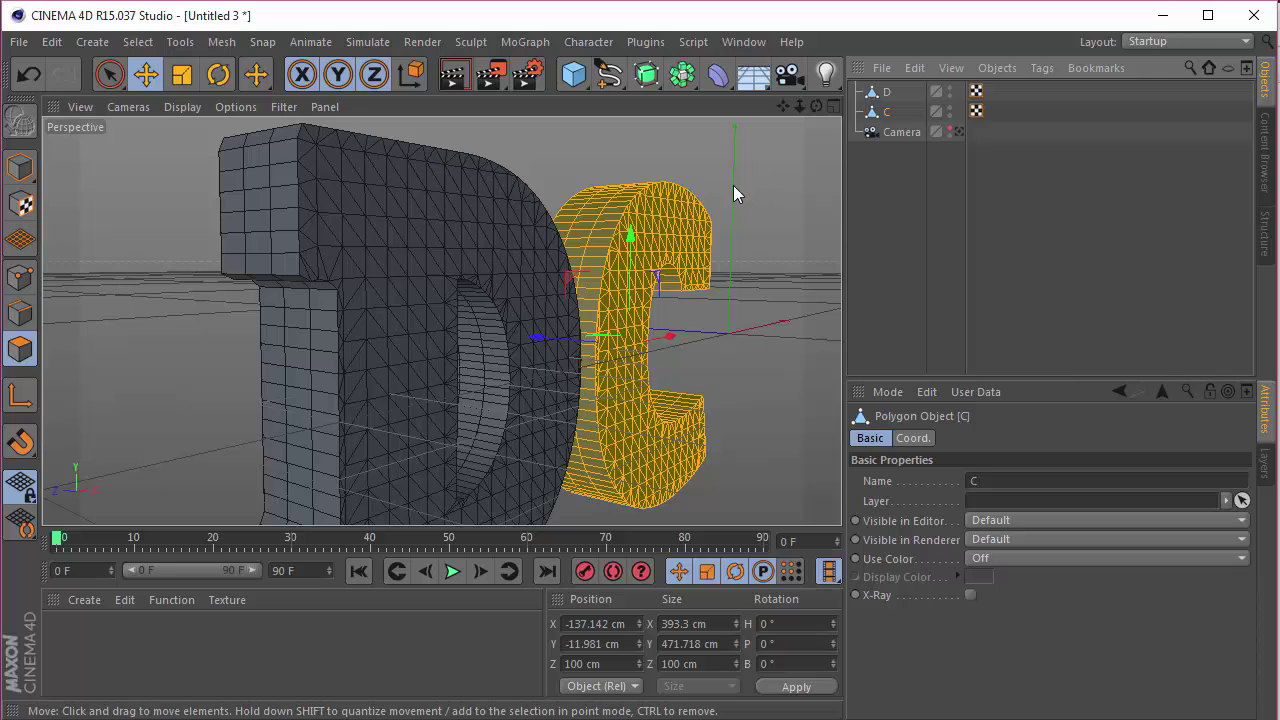
pyautogui.click(877, 160)
pyautogui.click(884, 92)
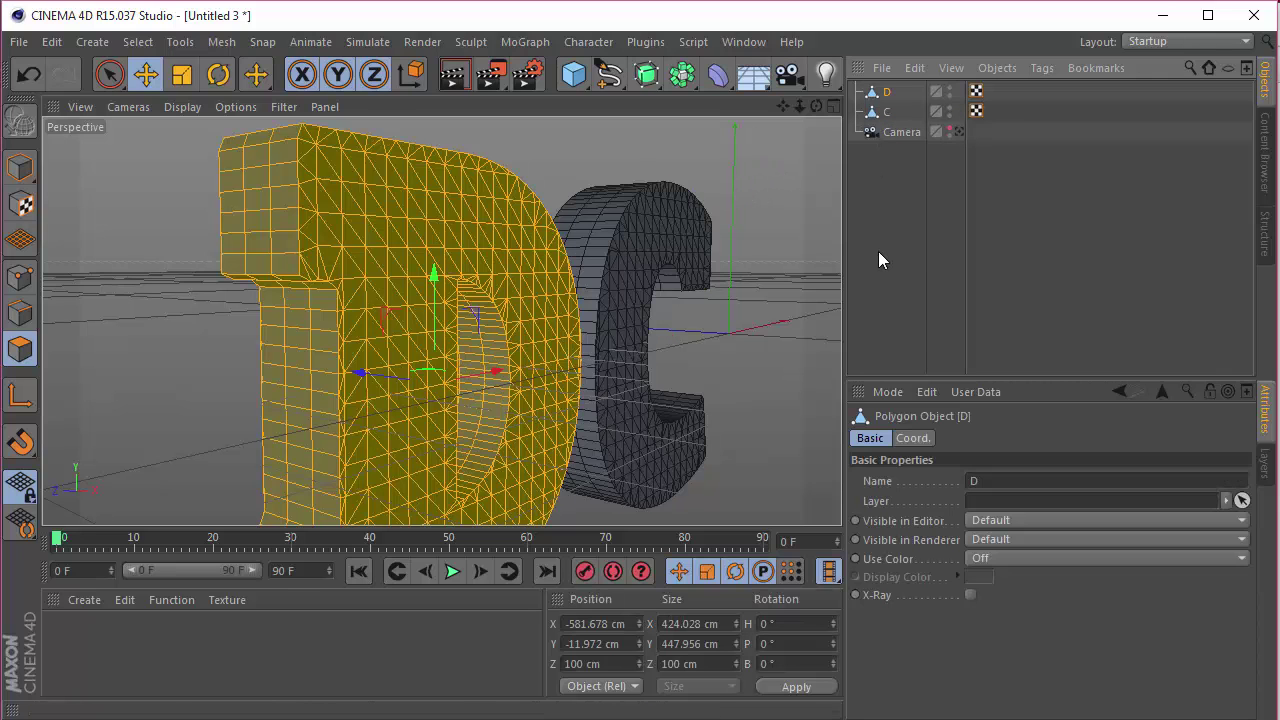
# Undo back to before the letters were merged, restoring separate caps under both D and C.
pyautogui.hotkey('ctrl', 'z')
pyautogui.hotkey('ctrl', 'z')
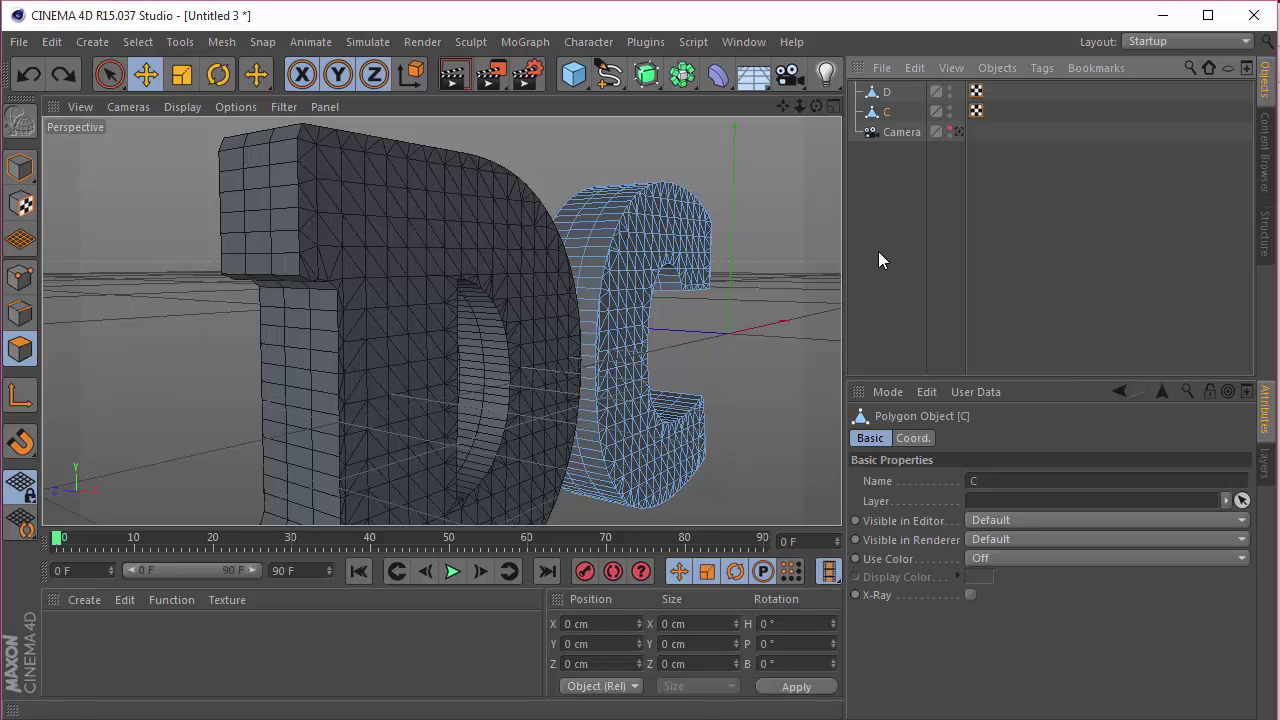
pyautogui.hotkey('ctrl', 'z')
pyautogui.hotkey('ctrl', 'y')
pyautogui.hotkey('ctrl', 'y')
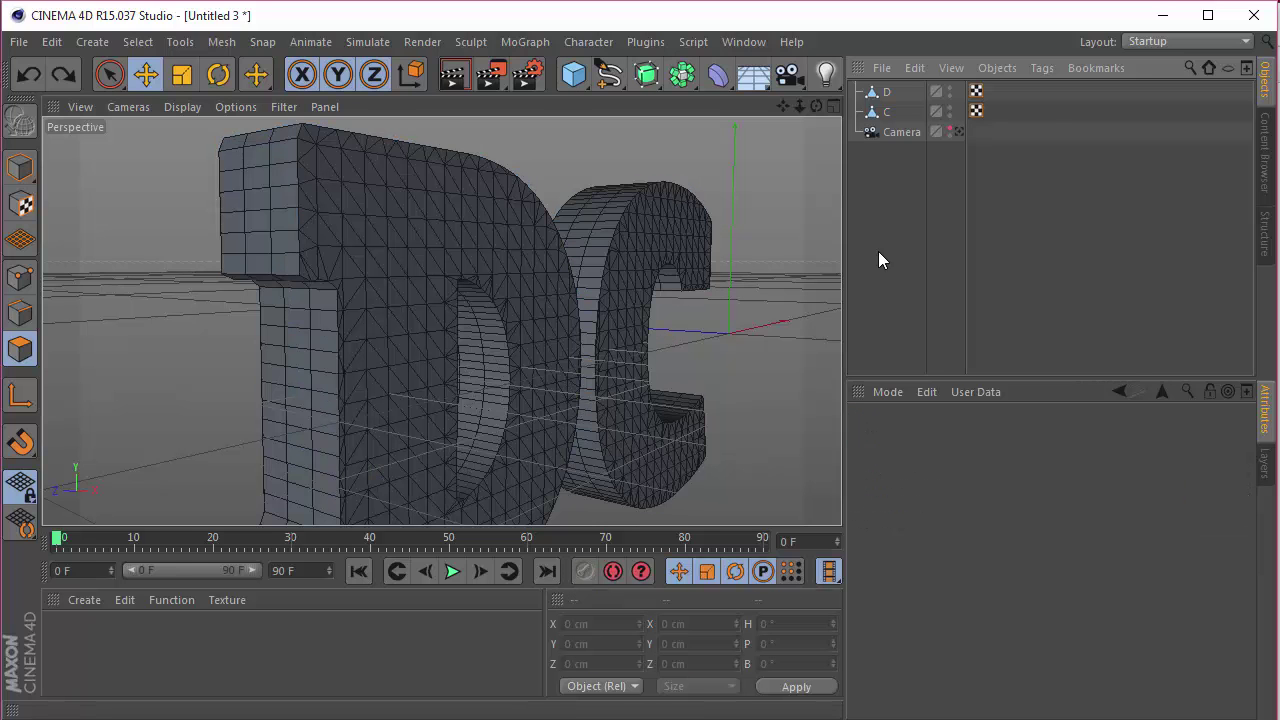
pyautogui.hotkey('ctrl', 'y')
pyautogui.hotkey('ctrl', 'y')
pyautogui.hotkey('ctrl', 'y')
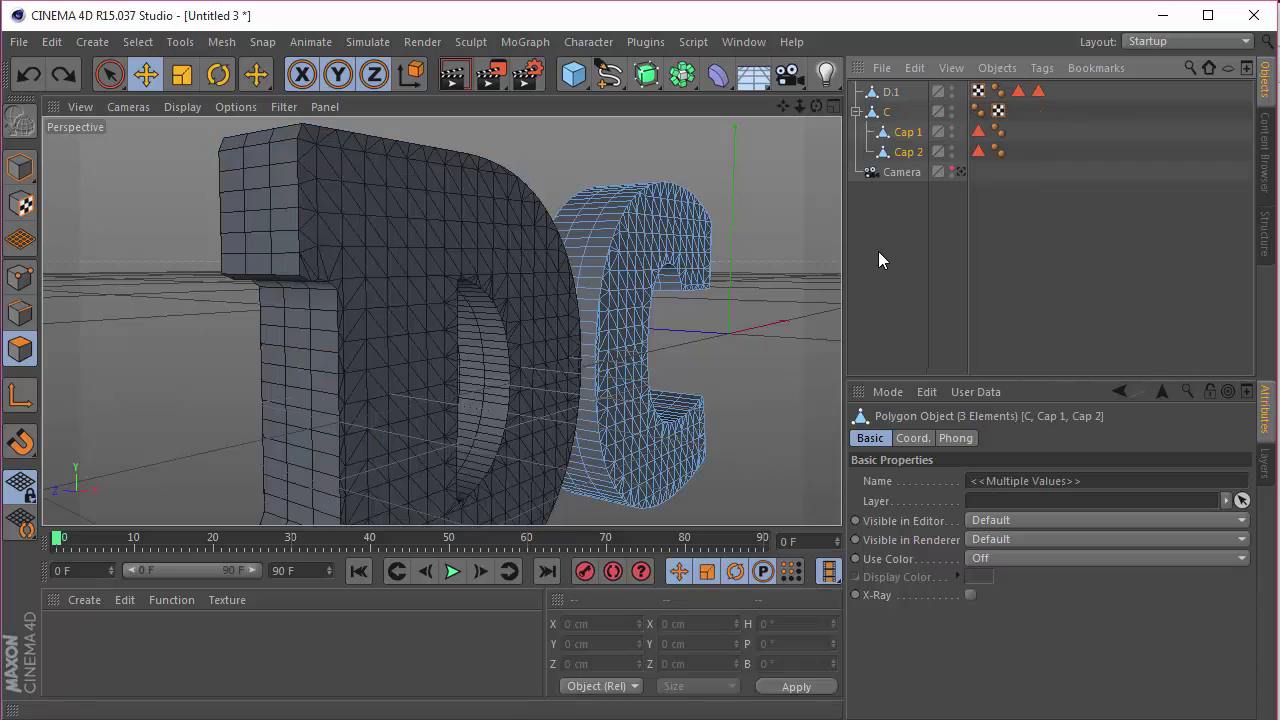
pyautogui.hotkey('ctrl', 'z')
pyautogui.hotkey('ctrl', 'z')
pyautogui.hotkey('ctrl', 'z')
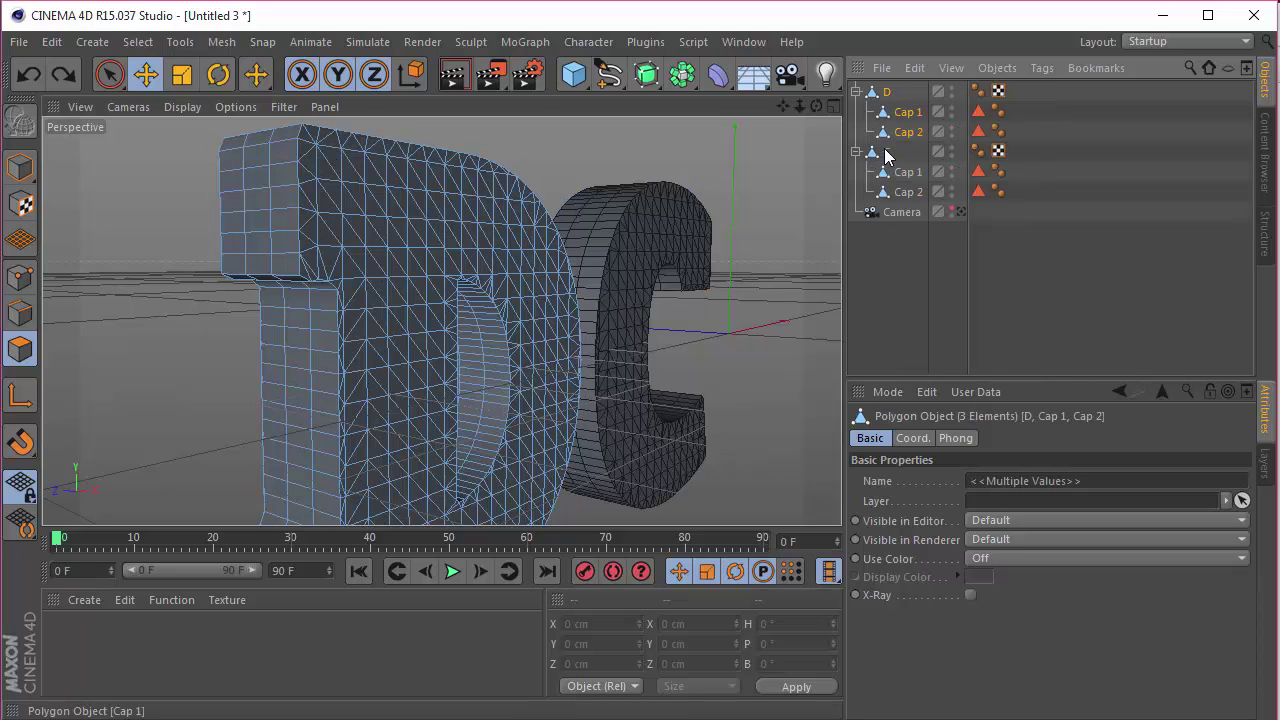
# Select all polygons of the D object and triangulate them.
pyautogui.click(1049, 111)
pyautogui.click(882, 90)
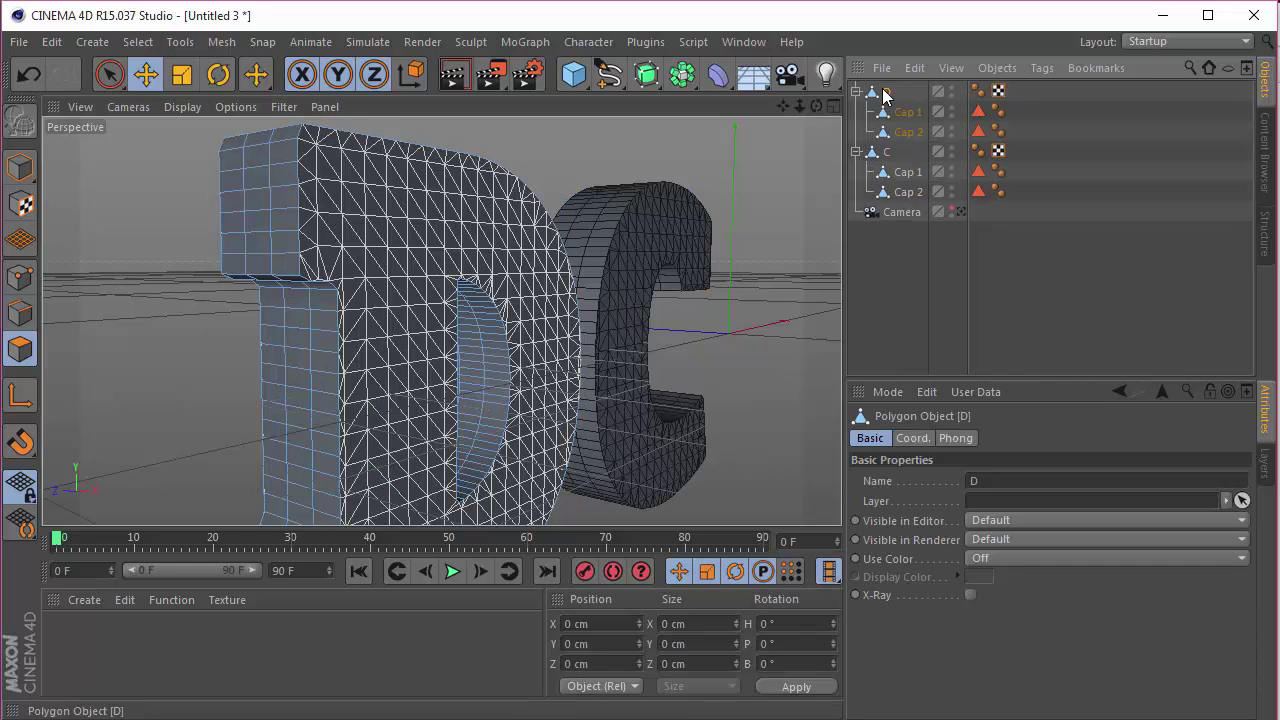
pyautogui.doubleClick(884, 92)
pyautogui.press('Return')
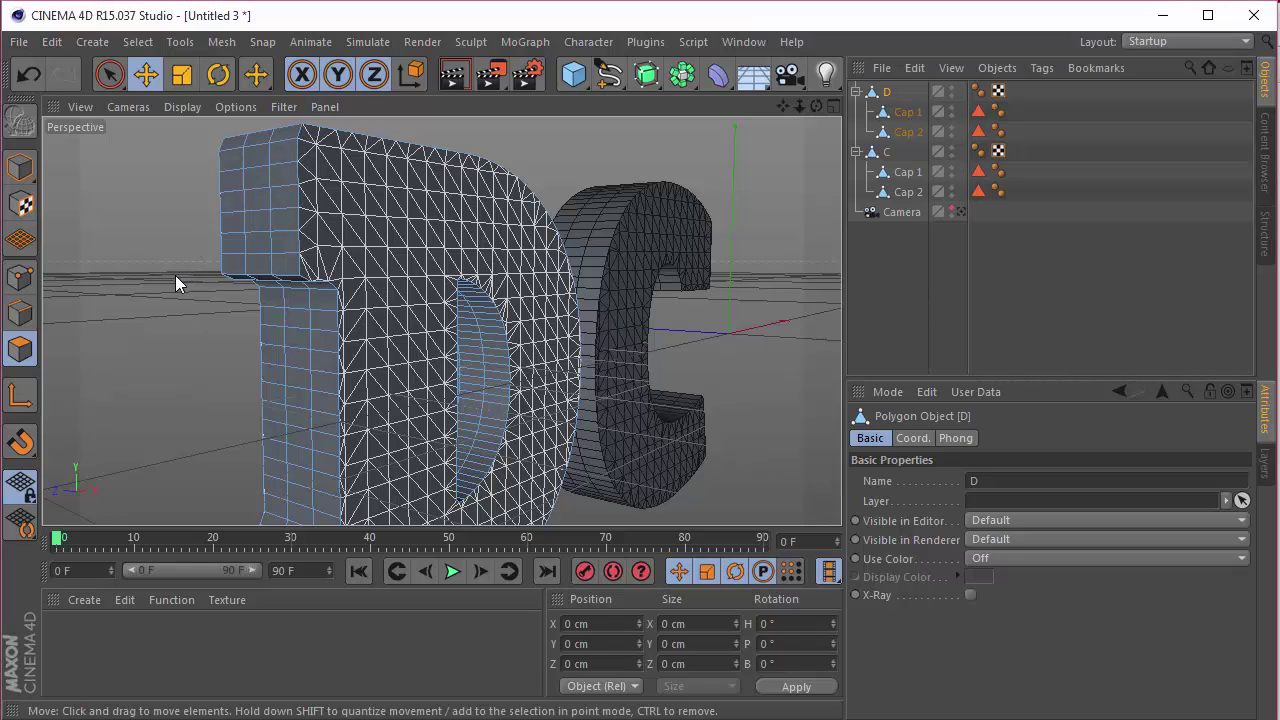
pyautogui.hotkey('ctrl', 'a')
pyautogui.rightClick(592, 152)
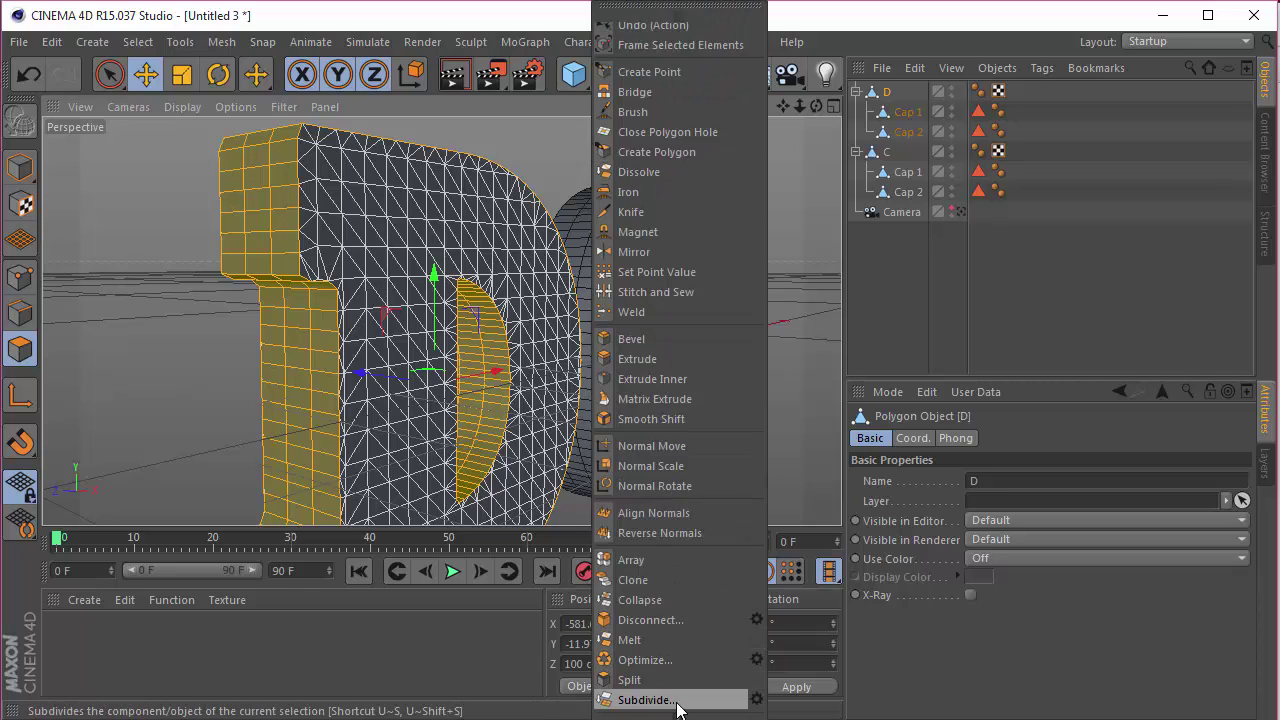
pyautogui.click(677, 706)
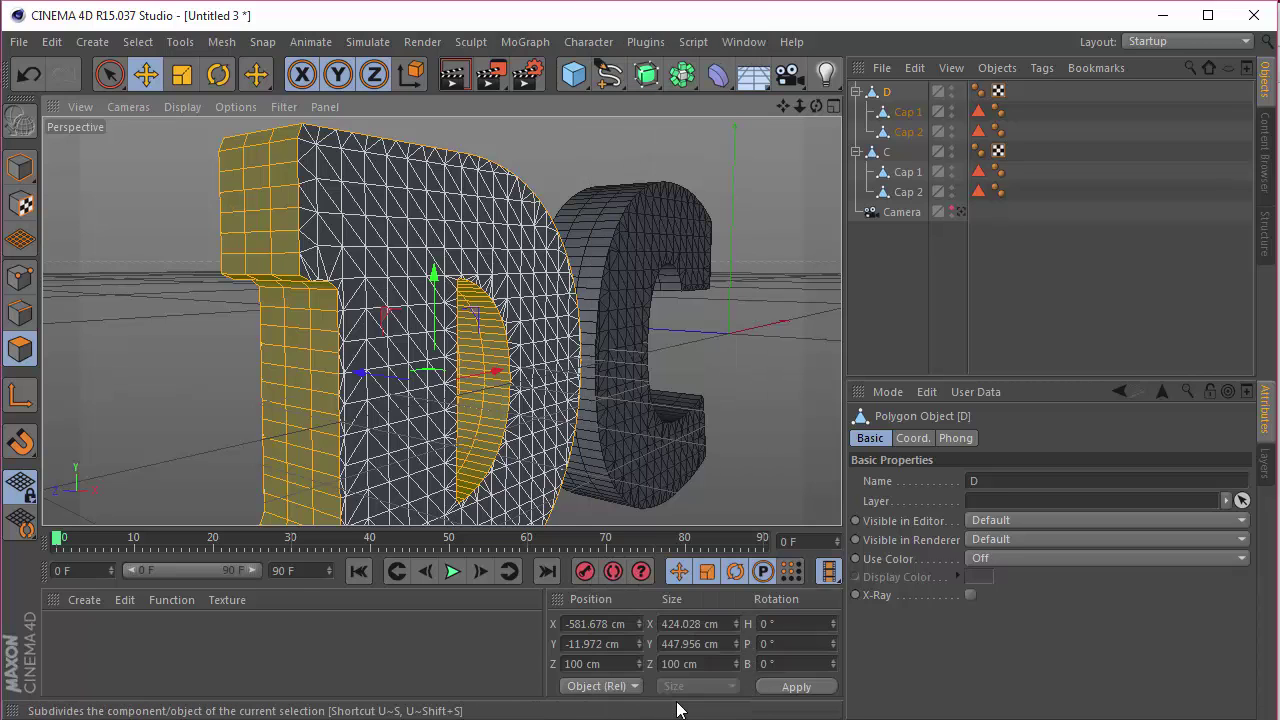
pyautogui.rightClick(589, 253)
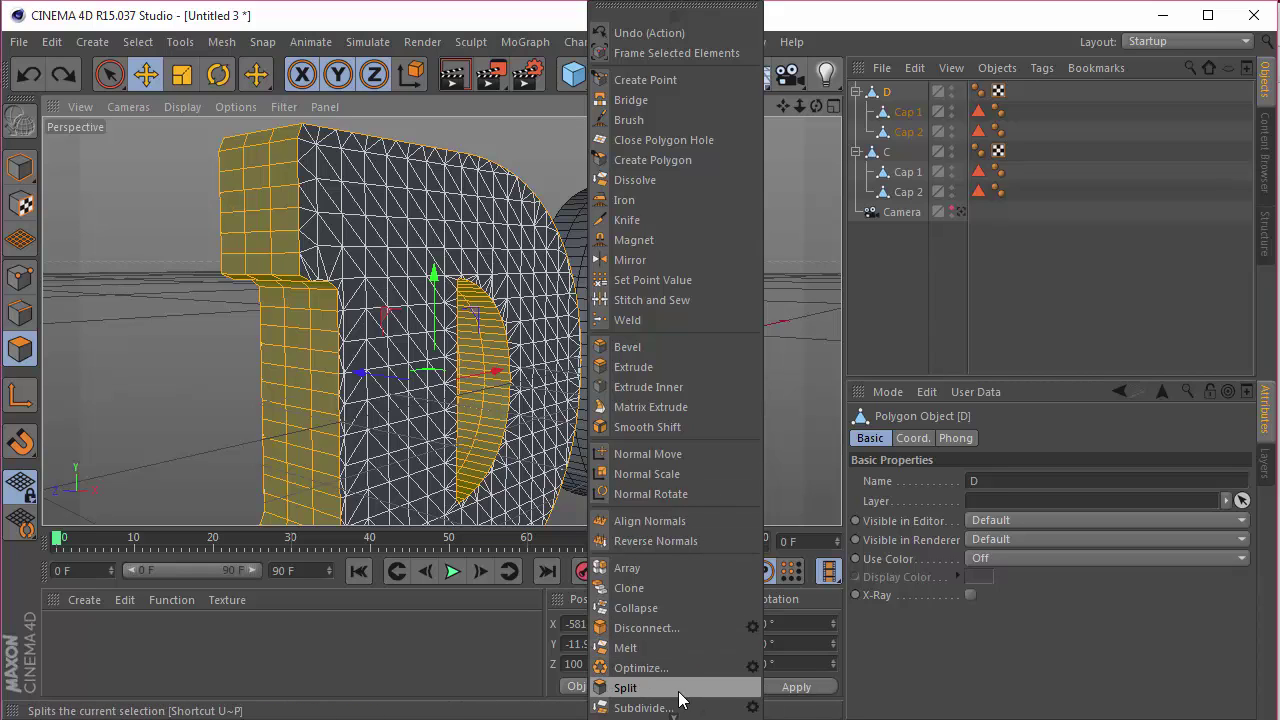
pyautogui.moveTo(672, 711)
pyautogui.click(659, 648)
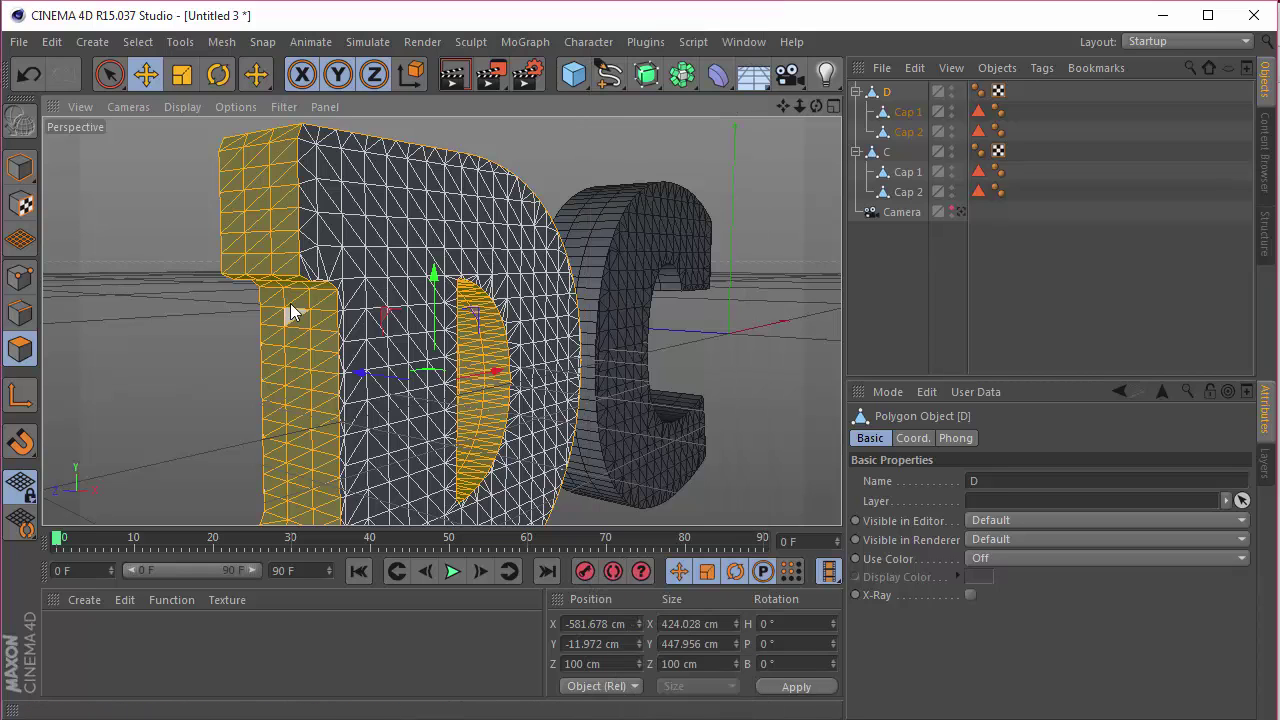
# Triangulate all polygons of the C object.
pyautogui.click(885, 153)
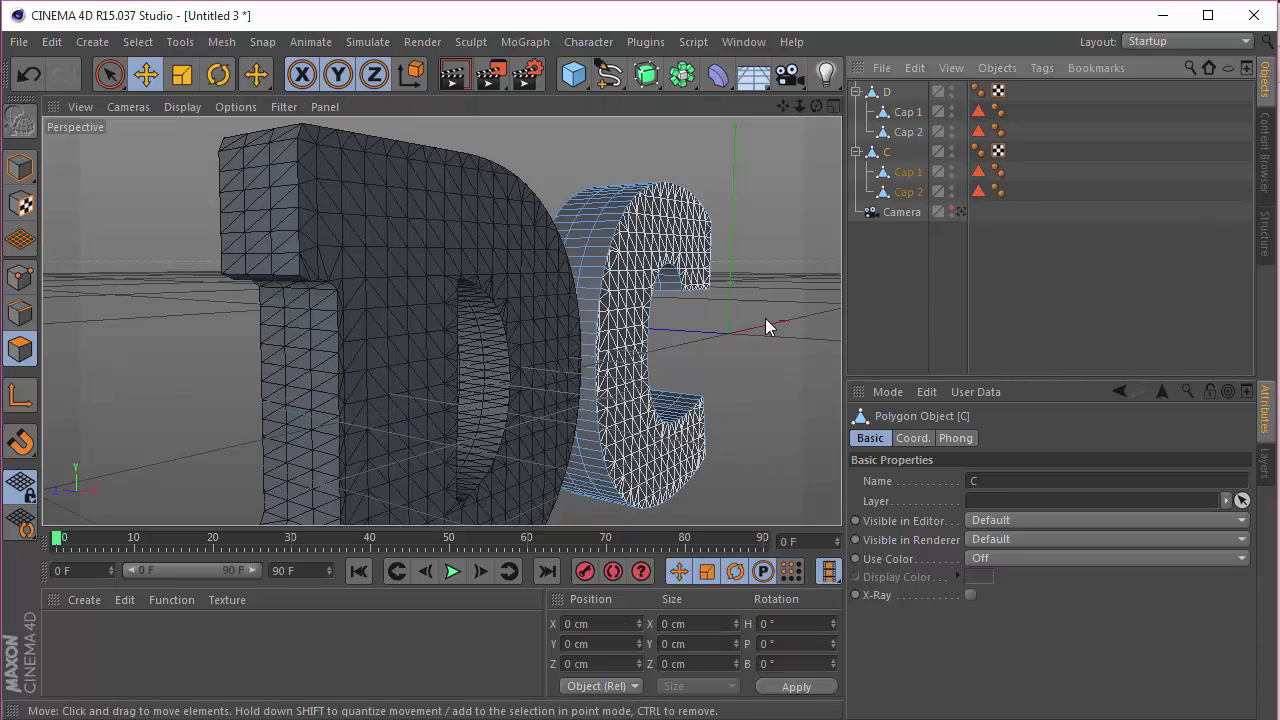
pyautogui.hotkey('ctrl', 'a')
pyautogui.rightClick(725, 187)
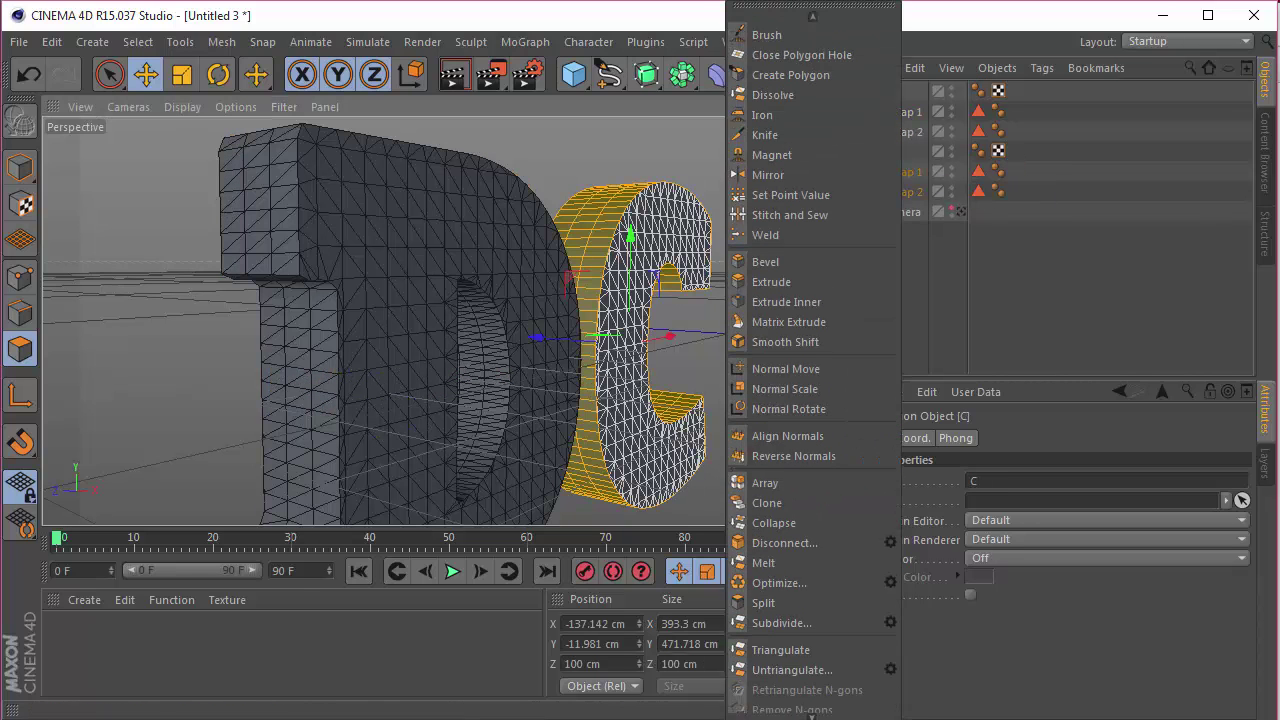
pyautogui.click(777, 646)
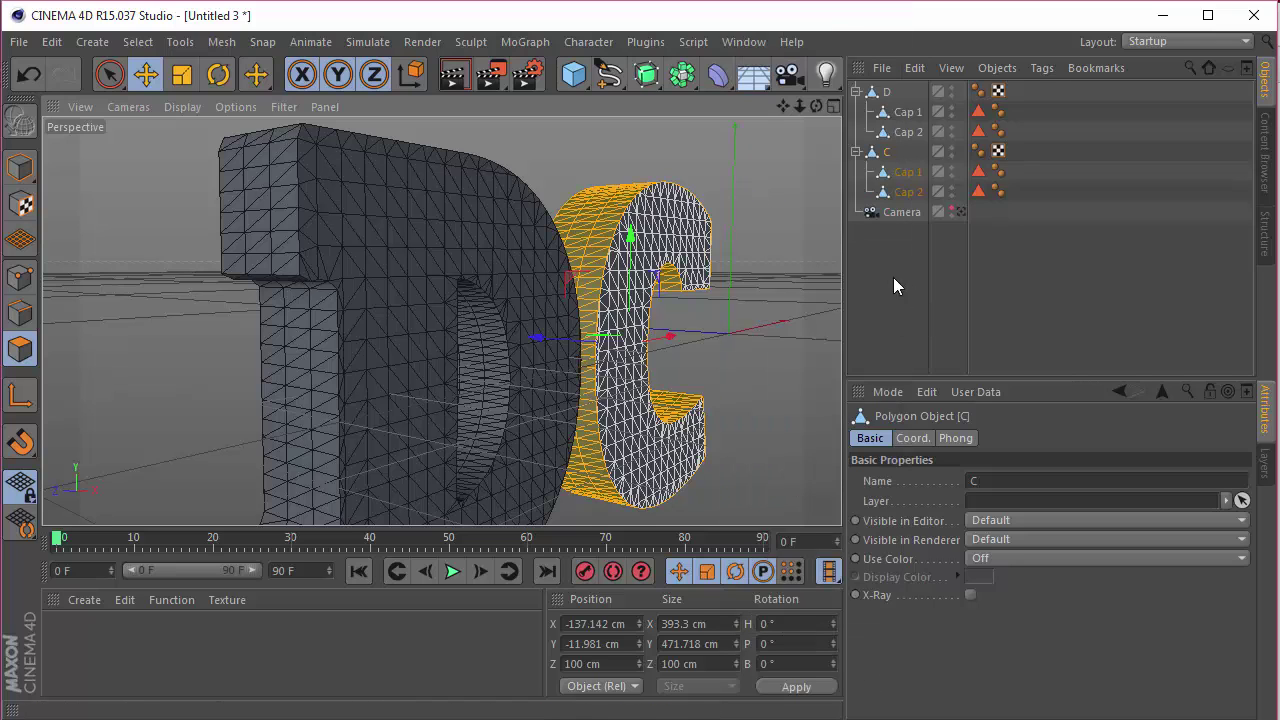
# Merge the C object and its two caps into one mesh, deleting the originals.
pyautogui.click(892, 285)
pyautogui.click(903, 198)
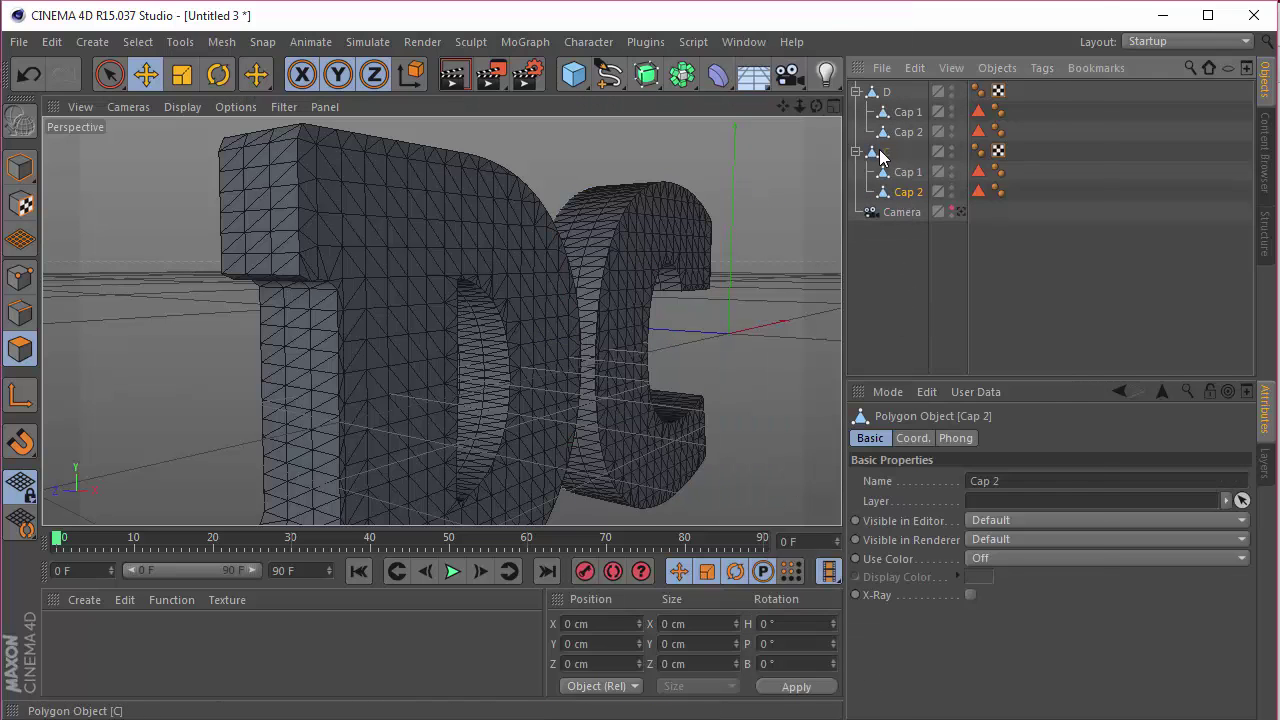
pyautogui.keyDown('shift'); pyautogui.click(886, 152); pyautogui.keyUp('shift')
pyautogui.rightClick(886, 152)
pyautogui.click(985, 501)
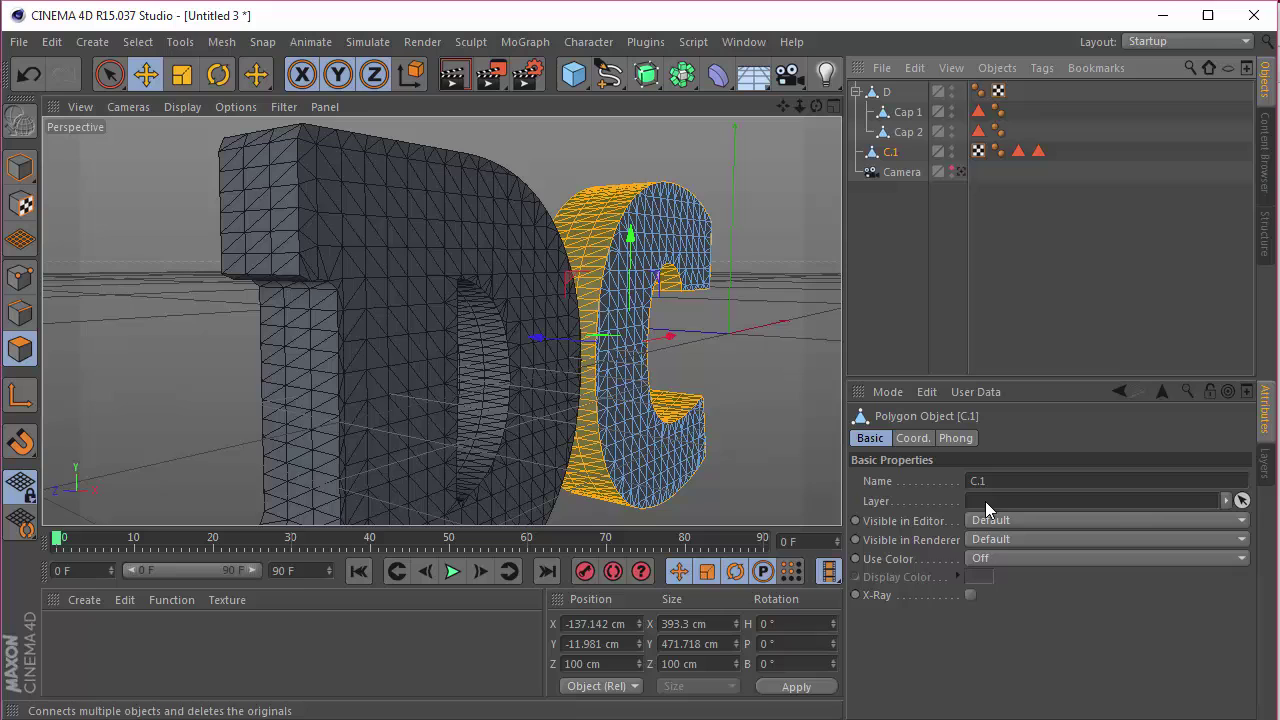
# Merge the D object and its two caps into one mesh with Connect Objects + Delete.
pyautogui.click(908, 112)
pyautogui.keyDown('shift'); pyautogui.click(908, 132); pyautogui.keyUp('shift')
pyautogui.rightClick(908, 132)
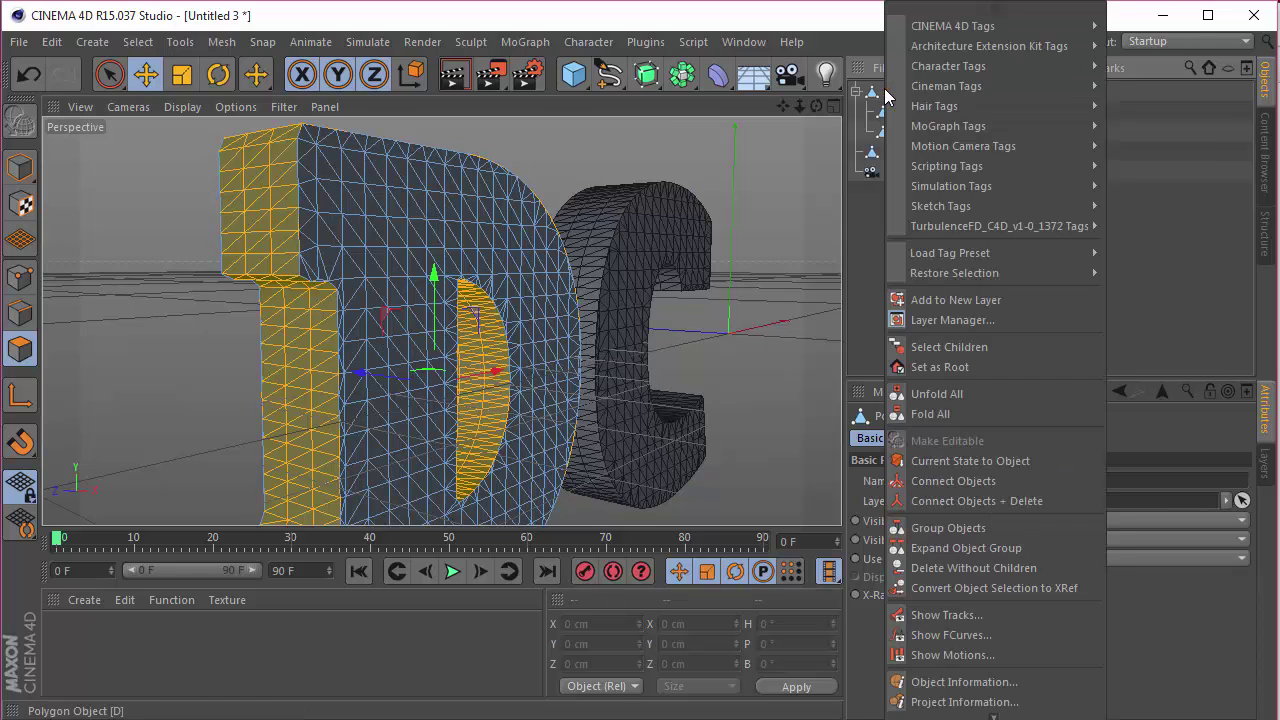
pyautogui.click(988, 502)
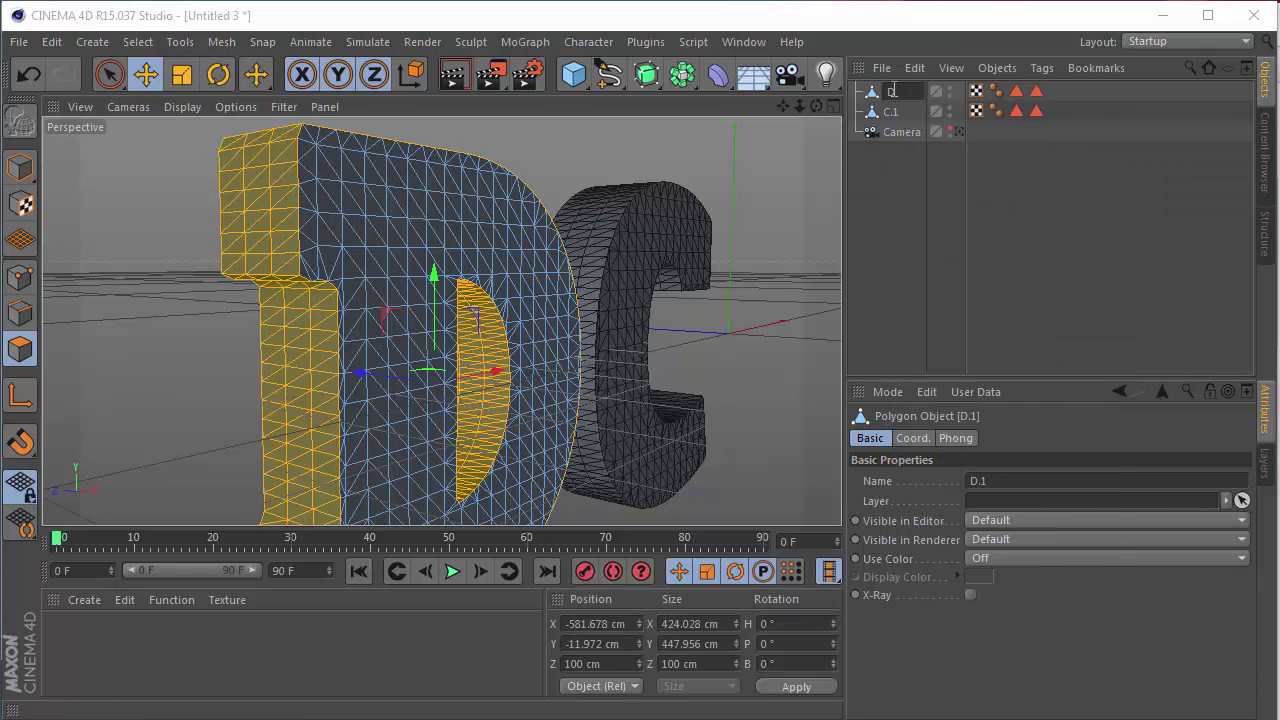
# Rename the merged objects D and C, and delete their Phong and polygon selection tags.
pyautogui.press('Return')
pyautogui.doubleClick(891, 111)
pyautogui.write('C')
pyautogui.press('Return')
pyautogui.moveTo(1062, 182); pyautogui.dragTo(996, 62)
pyautogui.press('Delete')
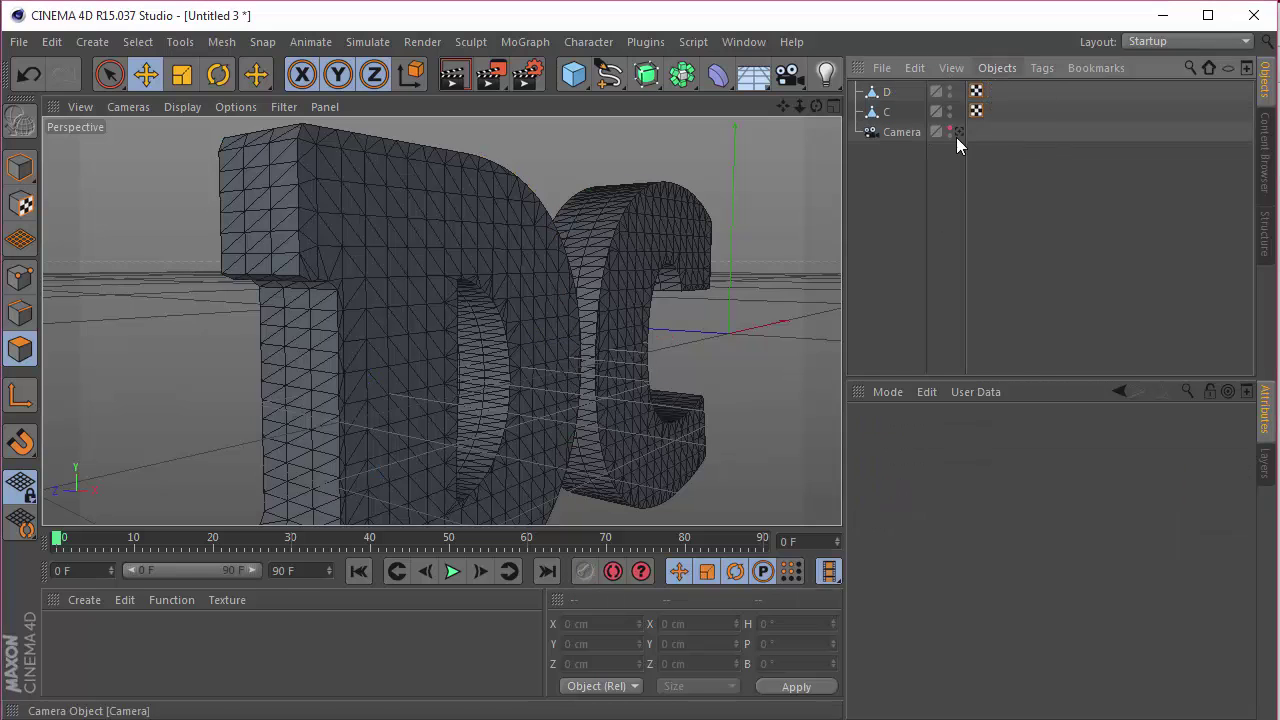
# Create a new material and load a Gradient shader as its Color texture, opening the shader's settings.
pyautogui.moveTo(800, 106)
pyautogui.mouseDown()
pyautogui.moveTo(785, 108)
pyautogui.moveTo(816, 110)
pyautogui.moveTo(787, 107)
pyautogui.mouseUp()
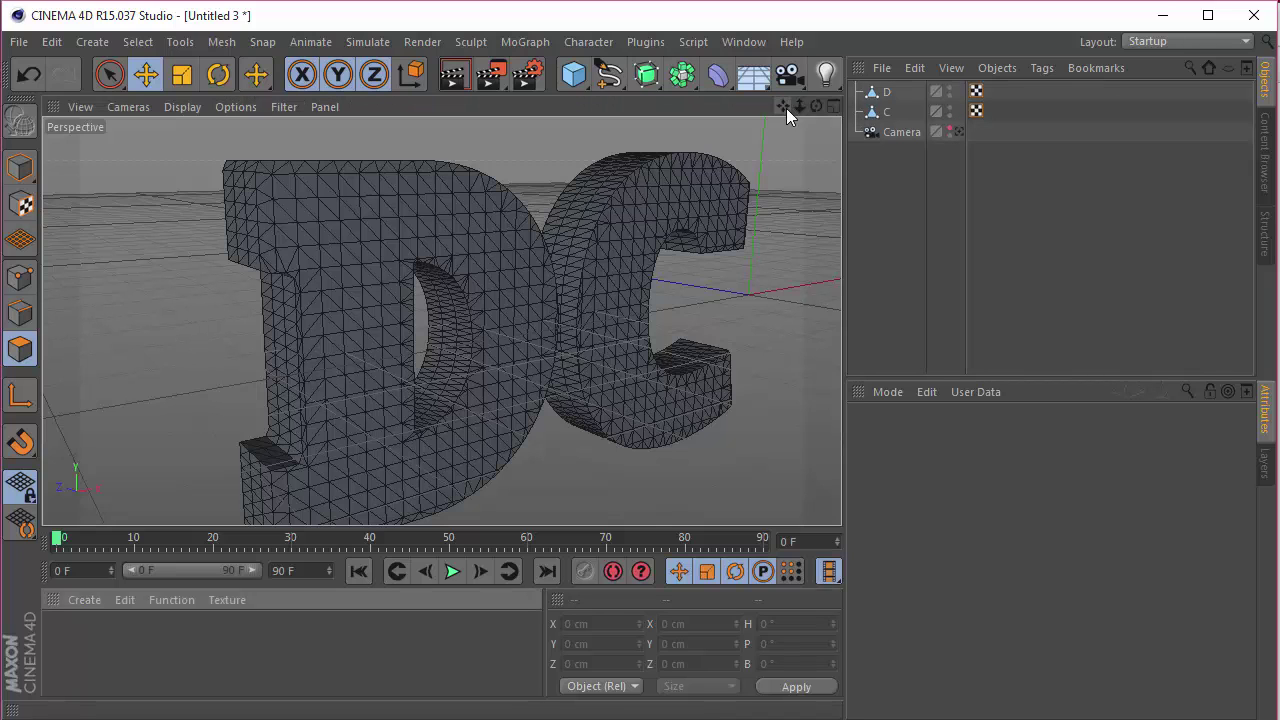
pyautogui.doubleClick(137, 636)
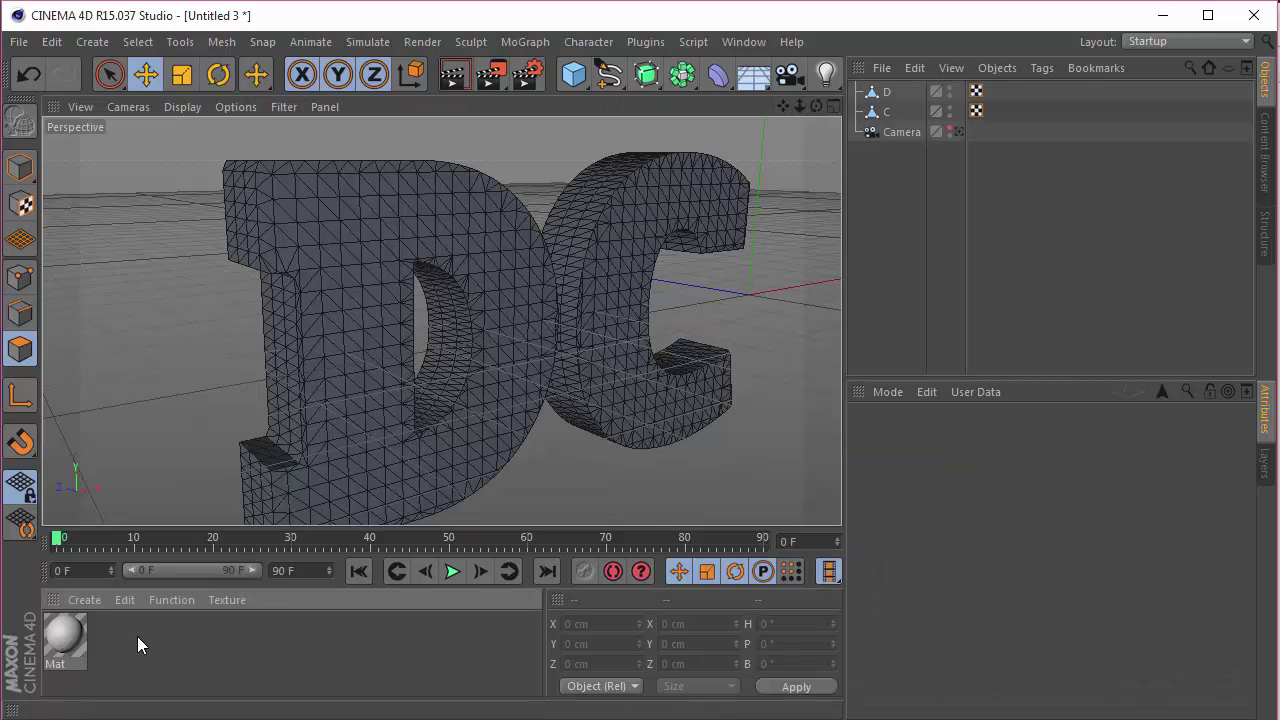
pyautogui.doubleClick(66, 636)
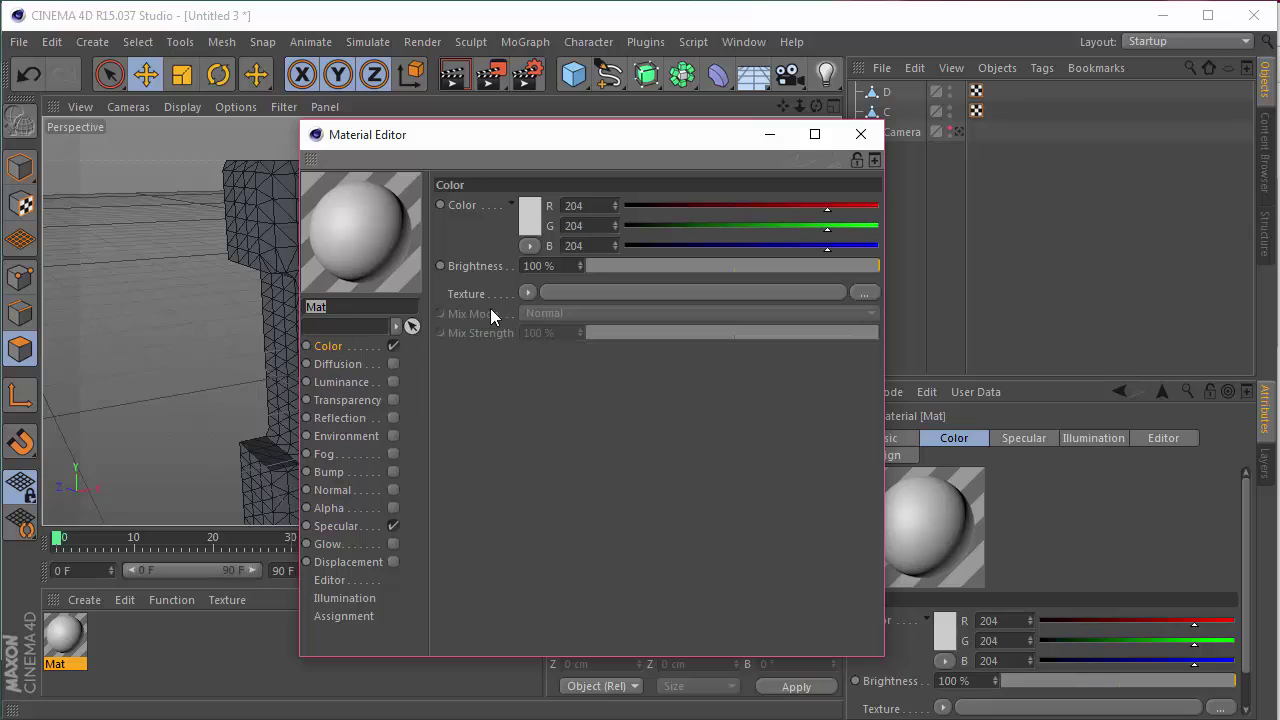
pyautogui.click(528, 293)
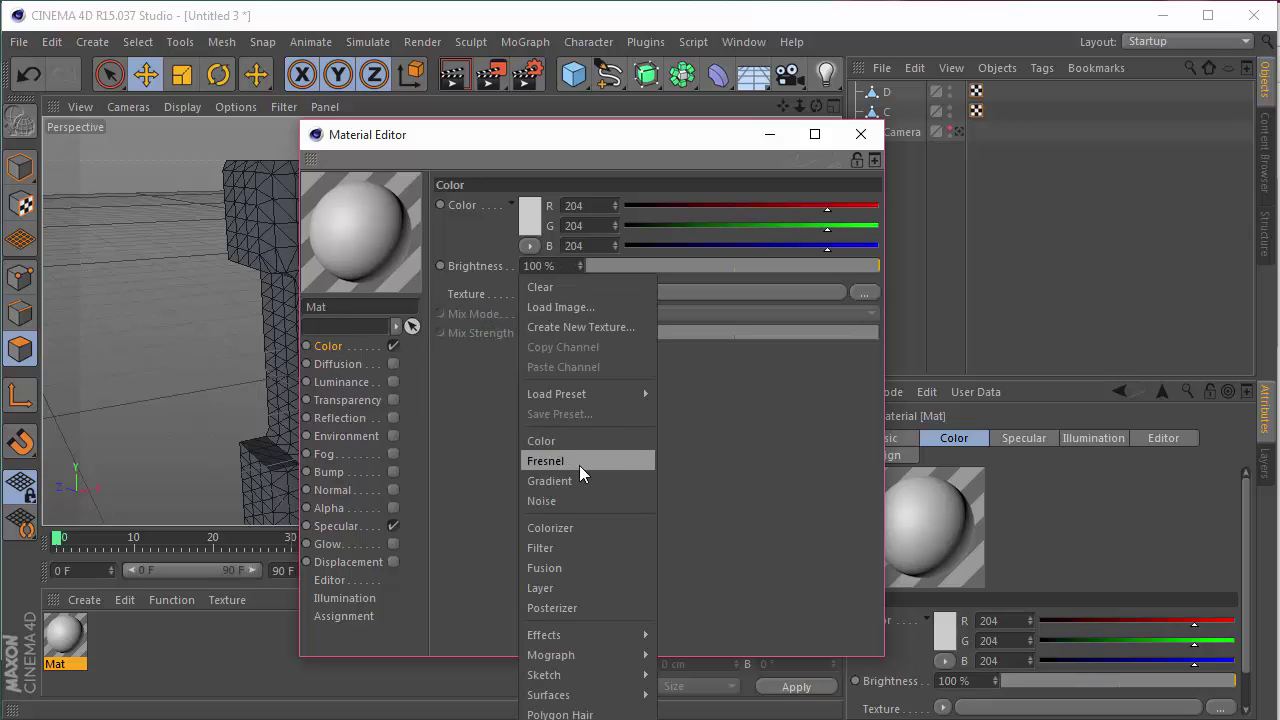
pyautogui.click(565, 482)
pyautogui.click(598, 295)
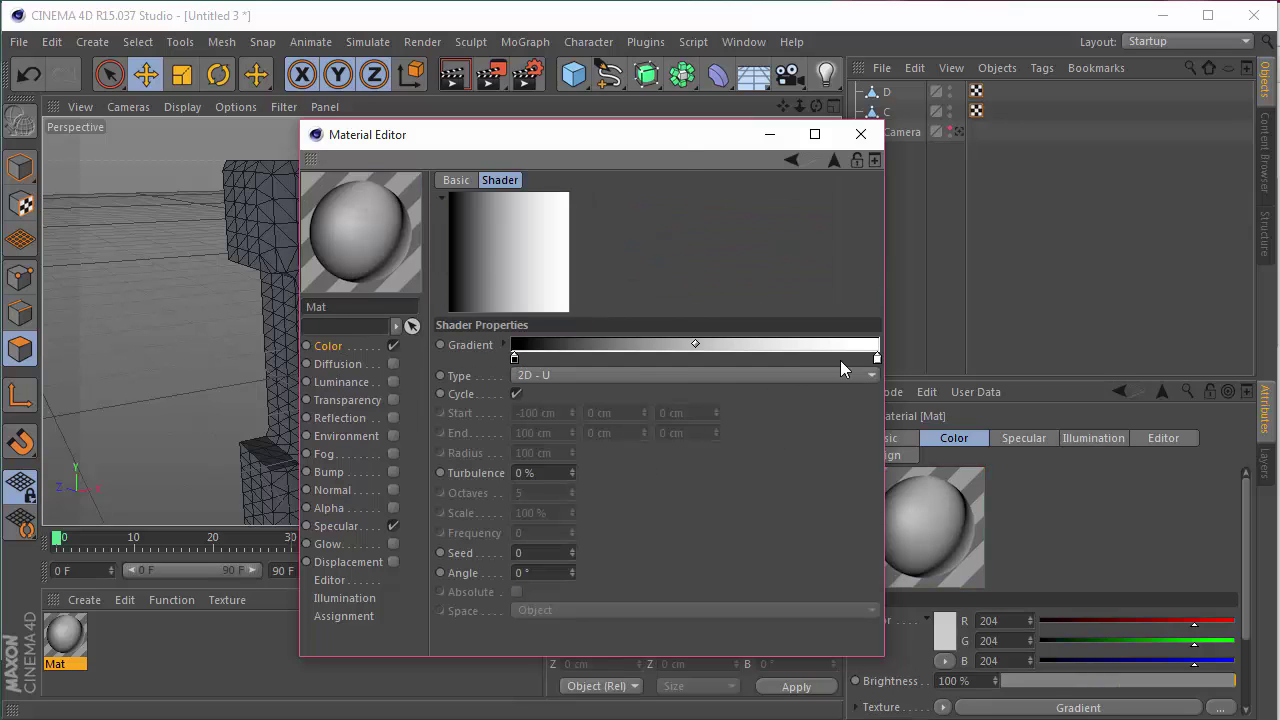
# Set the gradient's black starting knot to a dark grey of RGB 110, 110, 110.
pyautogui.doubleClick(514, 358)
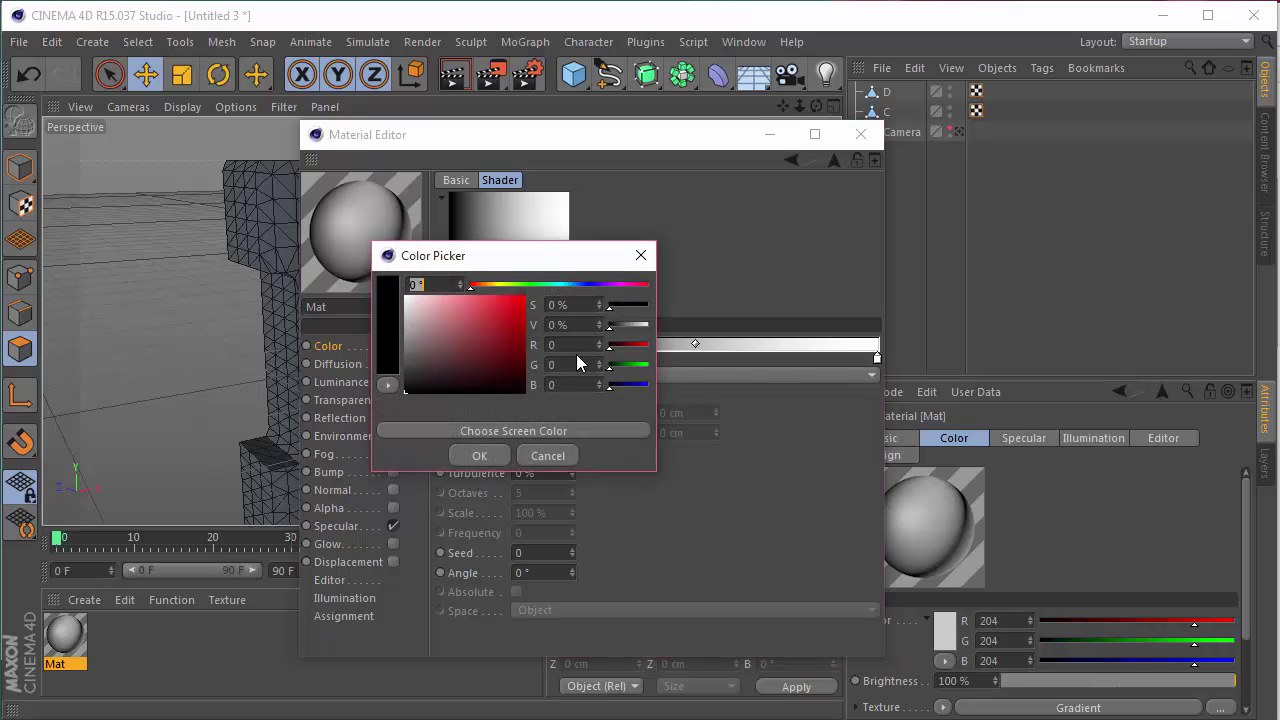
pyautogui.click(575, 345)
pyautogui.write('110')
pyautogui.press('Tab')
pyautogui.write('110')
pyautogui.press('Tab')
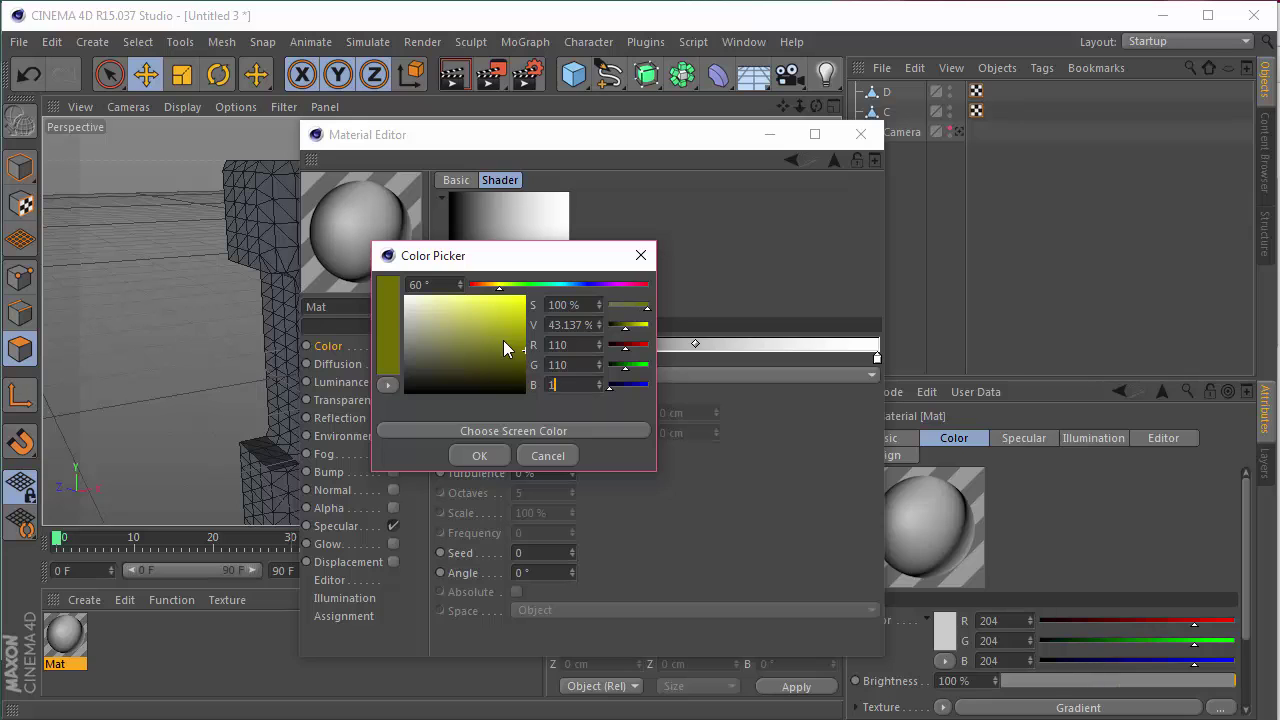
pyautogui.write('110')
pyautogui.press('Tab')
pyautogui.press('Return')
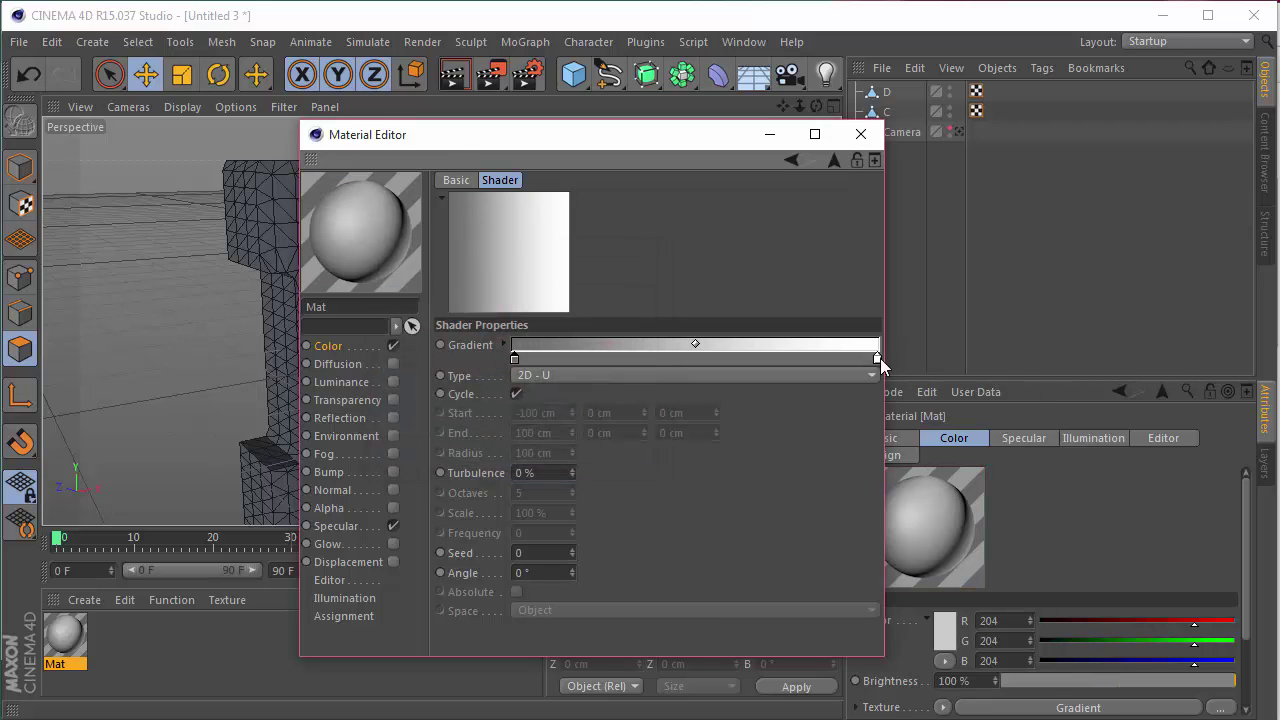
# Set the gradient's white end knot to a light grey of RGB 220, 220, 220.
pyautogui.doubleClick(878, 360)
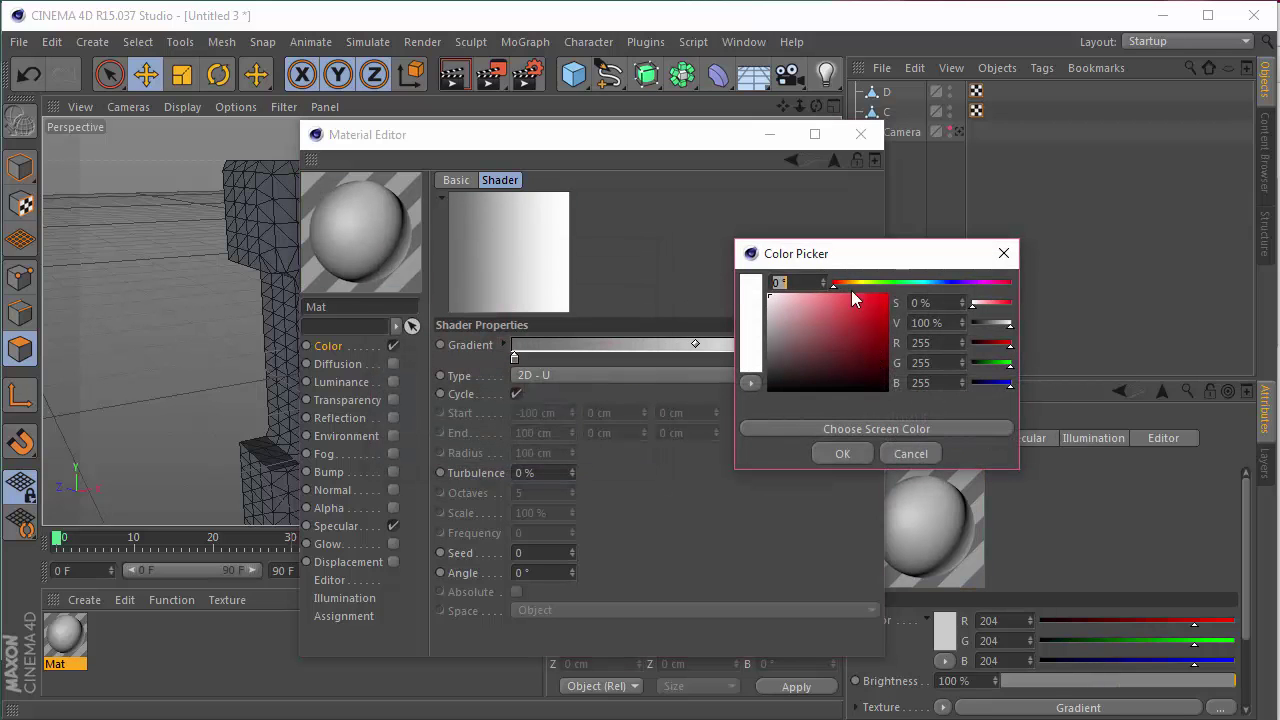
pyautogui.press('Tab')
pyautogui.press('Tab')
pyautogui.press('Tab')
pyautogui.write('120')
pyautogui.press('BackSpace')
pyautogui.press('BackSpace')
pyautogui.press('BackSpace')
pyautogui.write('220')
pyautogui.press('Tab')
pyautogui.write('2')
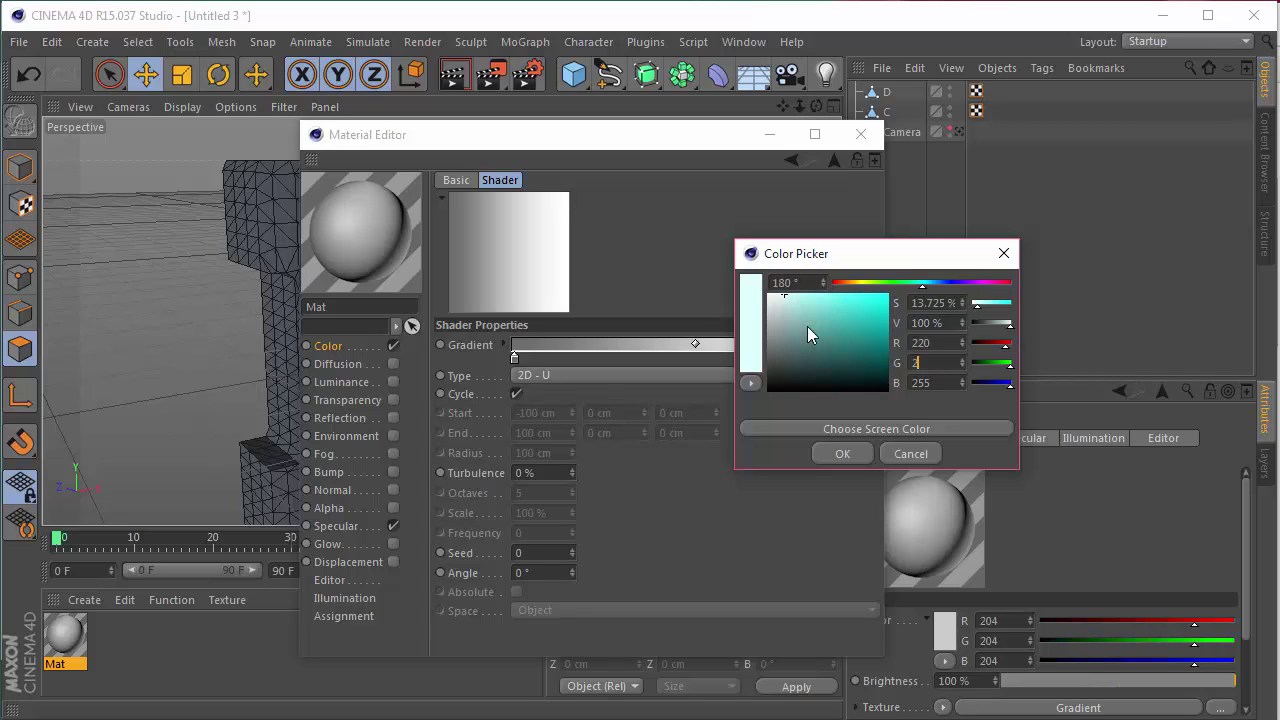
pyautogui.write('20')
pyautogui.press('Tab')
pyautogui.write('220')
pyautogui.press('Return')
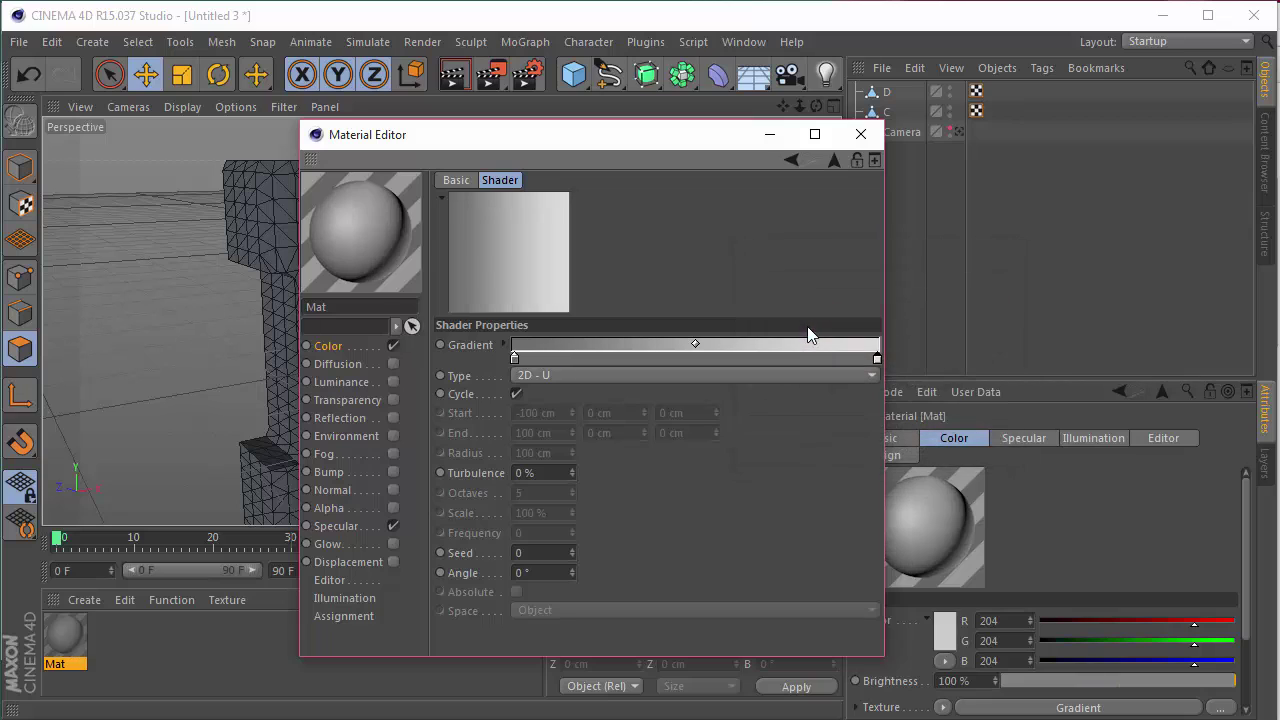
# Move the gradient's dark knot to about one third and place a copy of the light knot at about two thirds.
pyautogui.moveTo(515, 358); pyautogui.dragTo(642, 356)
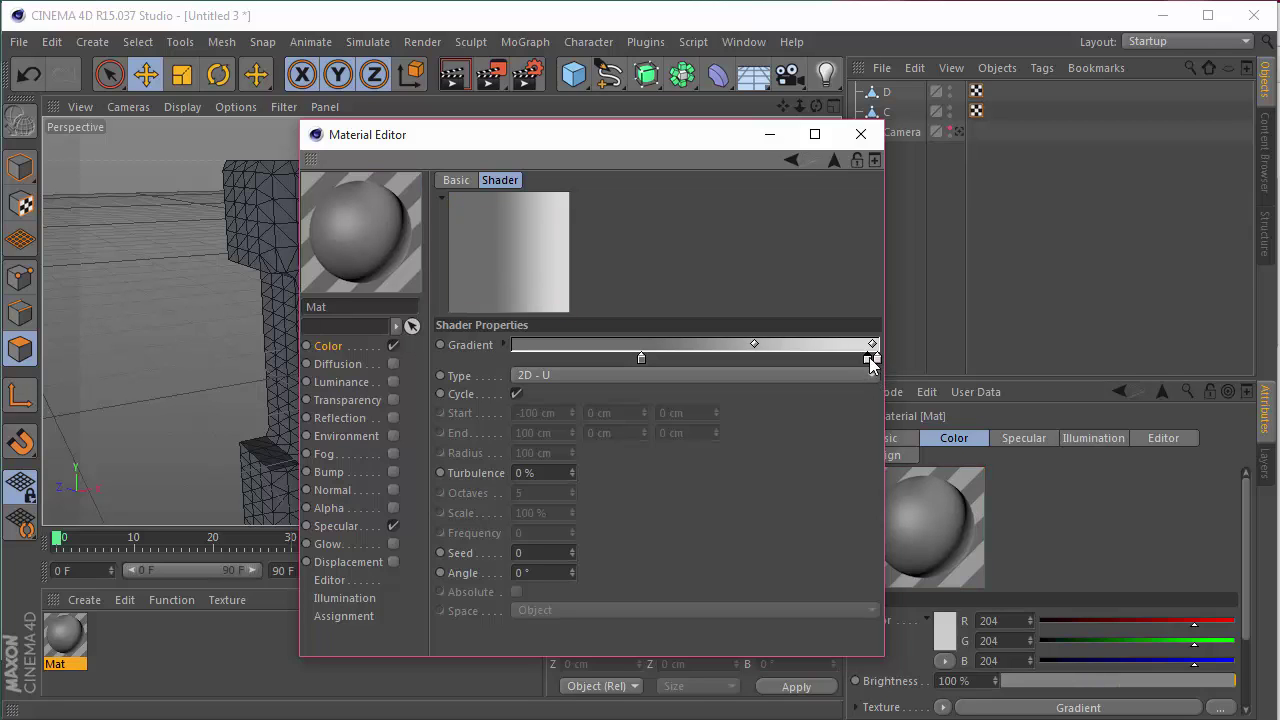
pyautogui.keyDown('ctrl'); pyautogui.moveTo(874, 358); pyautogui.dragTo(756, 358); pyautogui.keyUp('ctrl')
pyautogui.moveTo(641, 357); pyautogui.dragTo(641, 358)
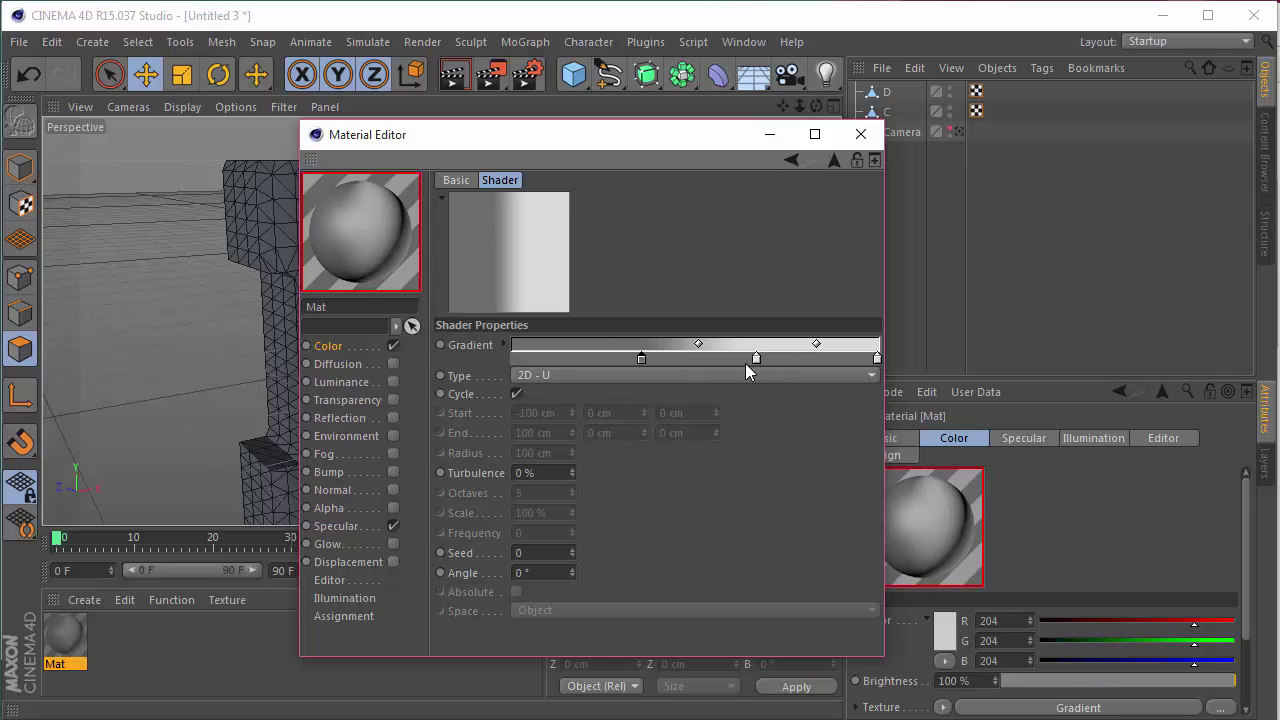
pyautogui.moveTo(756, 358); pyautogui.dragTo(765, 359)
pyautogui.moveTo(641, 358); pyautogui.dragTo(645, 360)
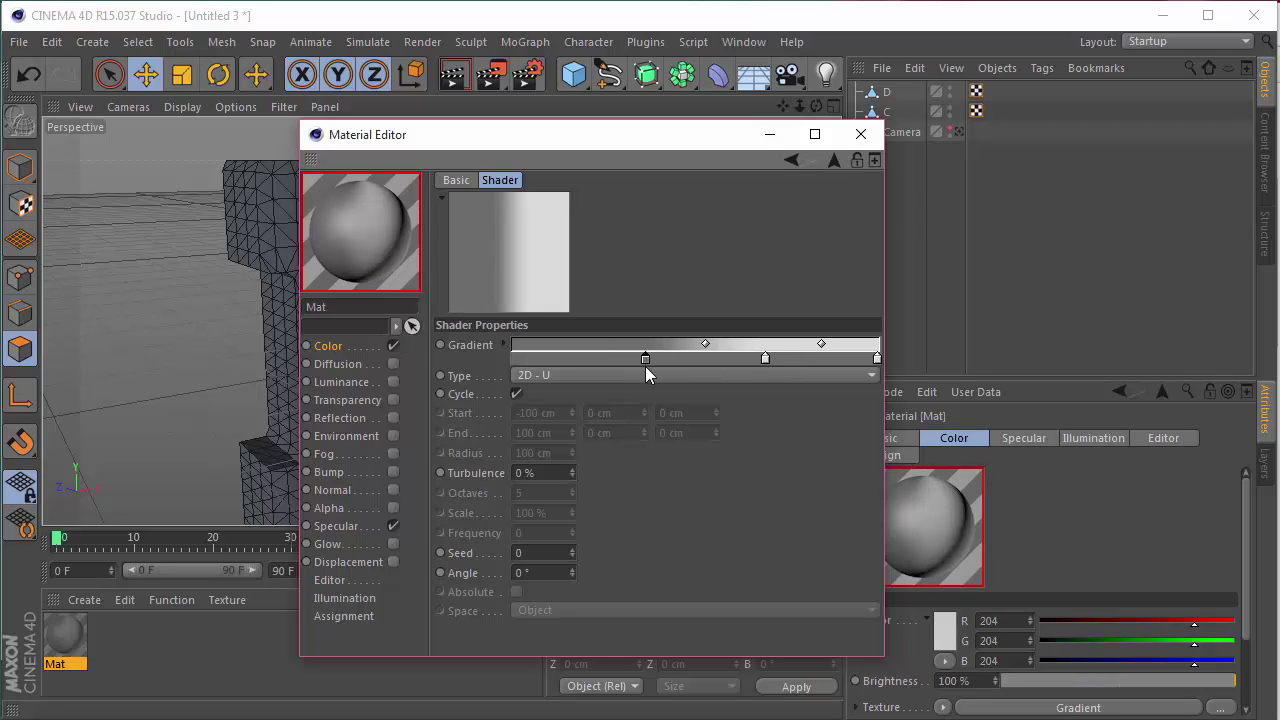
# Close the material editor and apply the gradient material to both the C and D objects.
pyautogui.click(861, 134)
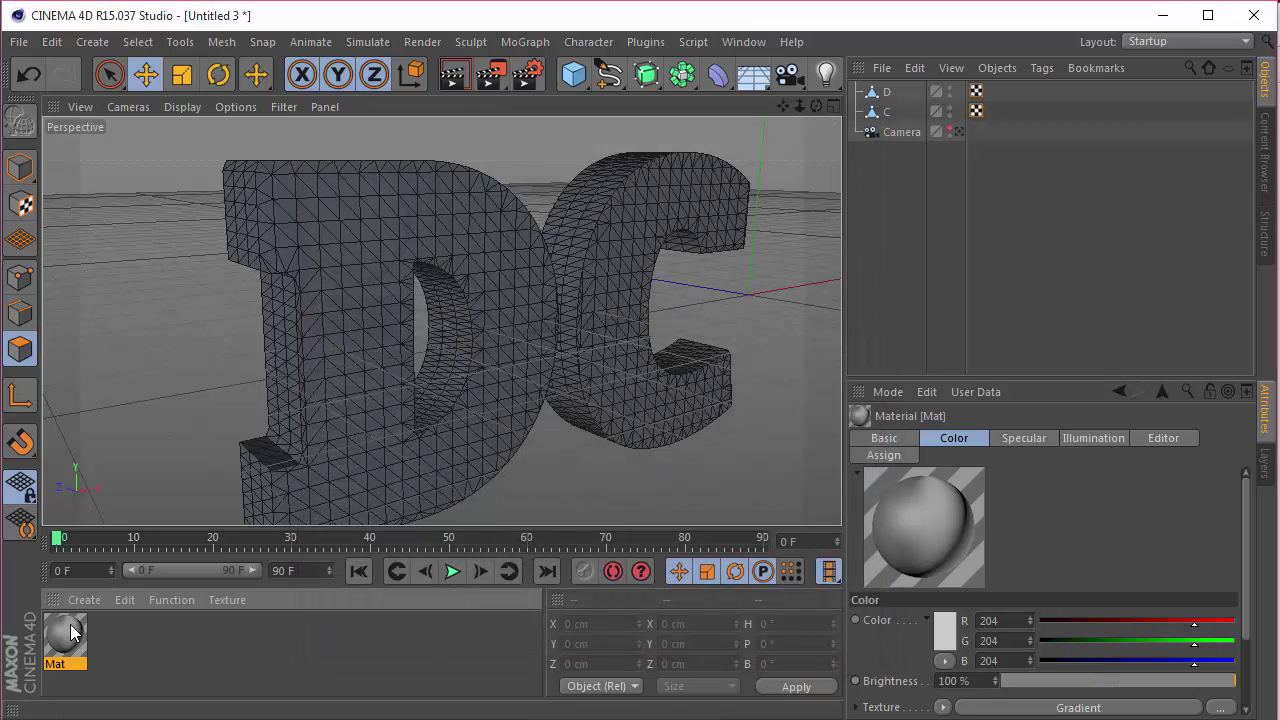
pyautogui.moveTo(70, 630); pyautogui.dragTo(888, 114)
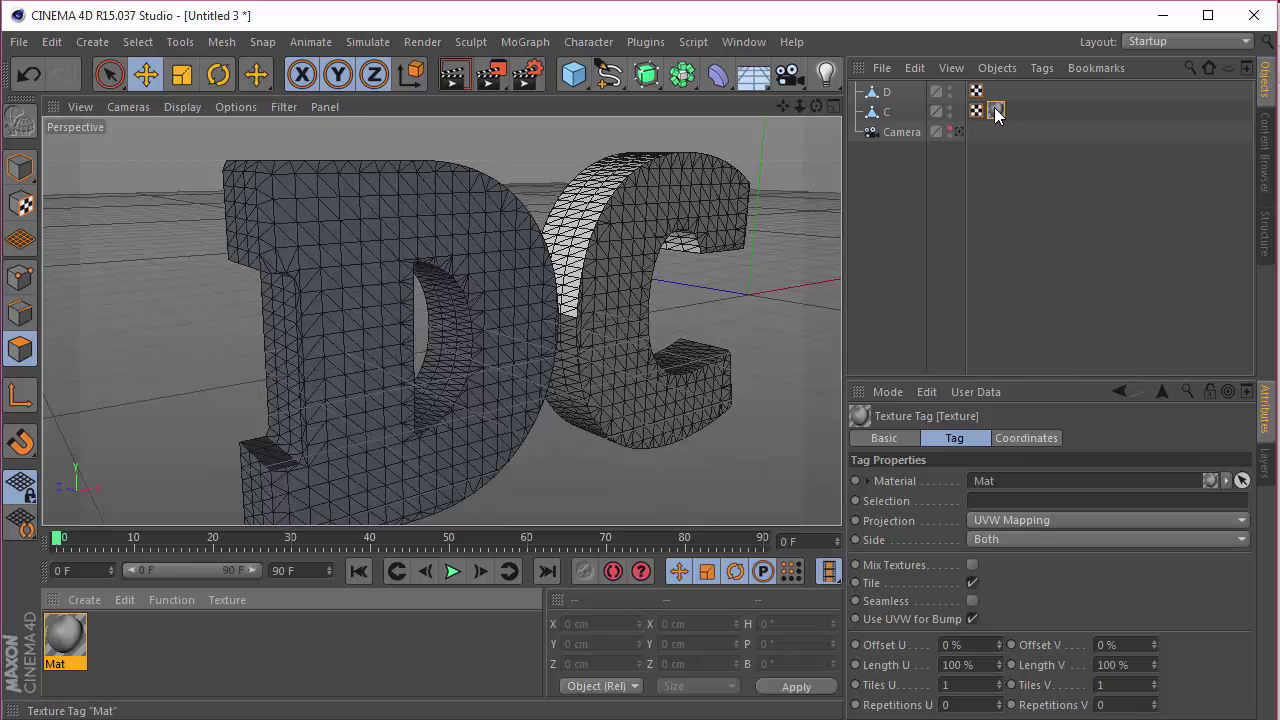
pyautogui.click(1000, 200)
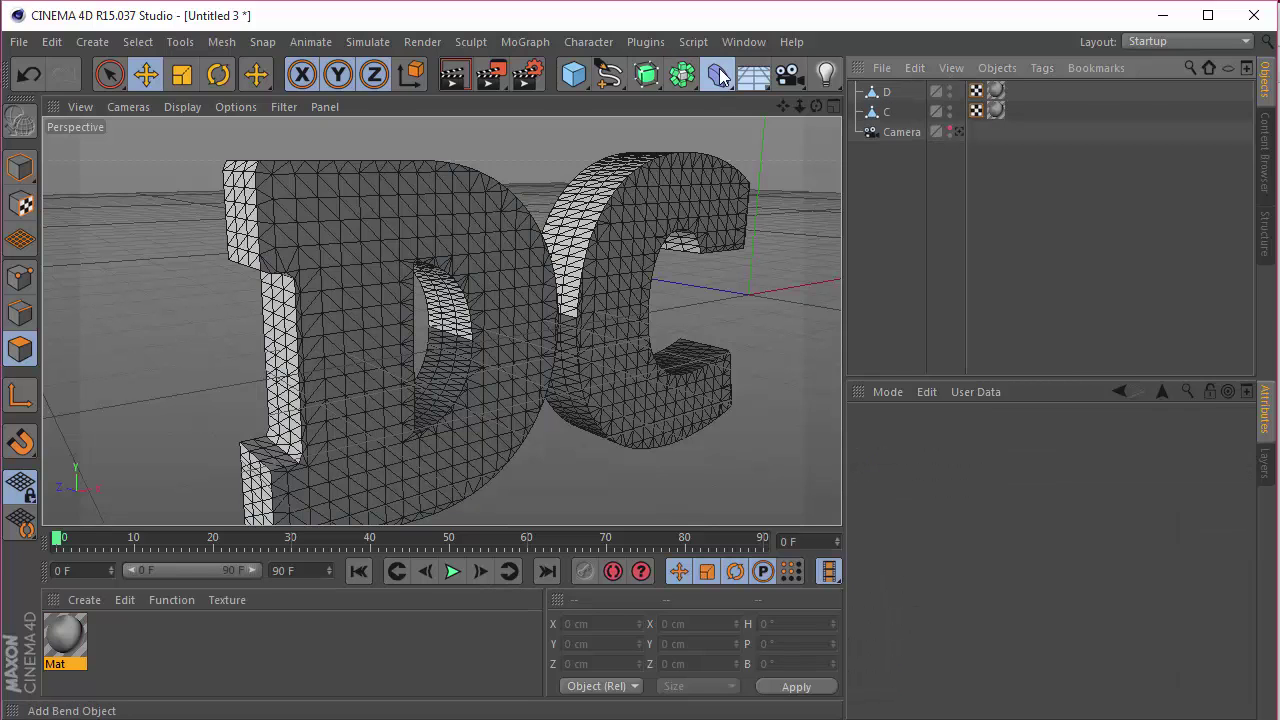
# Add a Displacer deformer as a child of both the D and C objects.
pyautogui.moveTo(718, 75); pyautogui.dragTo(828, 323)
pyautogui.moveTo(903, 94); pyautogui.dragTo(885, 141)
pyautogui.click(935, 195)
# Select the Displacers of both D and C and set their height to 15 cm.
pyautogui.click(917, 152)
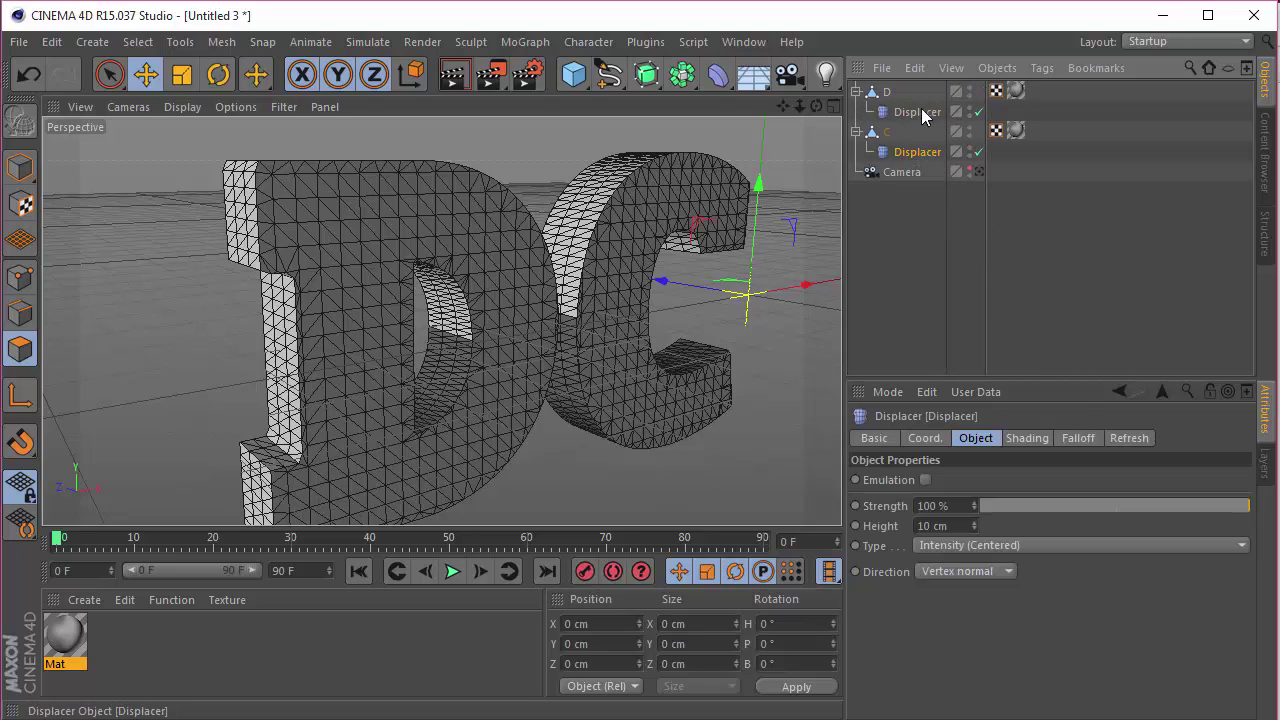
pyautogui.keyDown('ctrl'); pyautogui.click(921, 112); pyautogui.keyUp('ctrl')
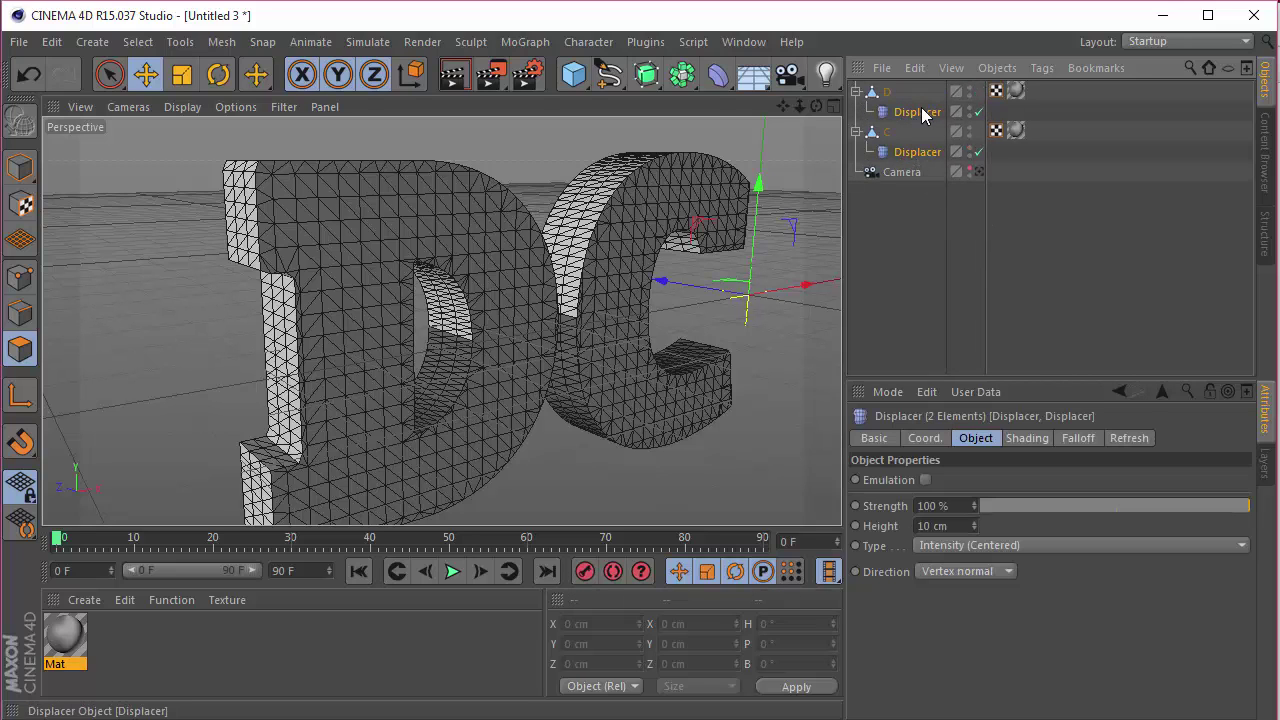
pyautogui.click(959, 453)
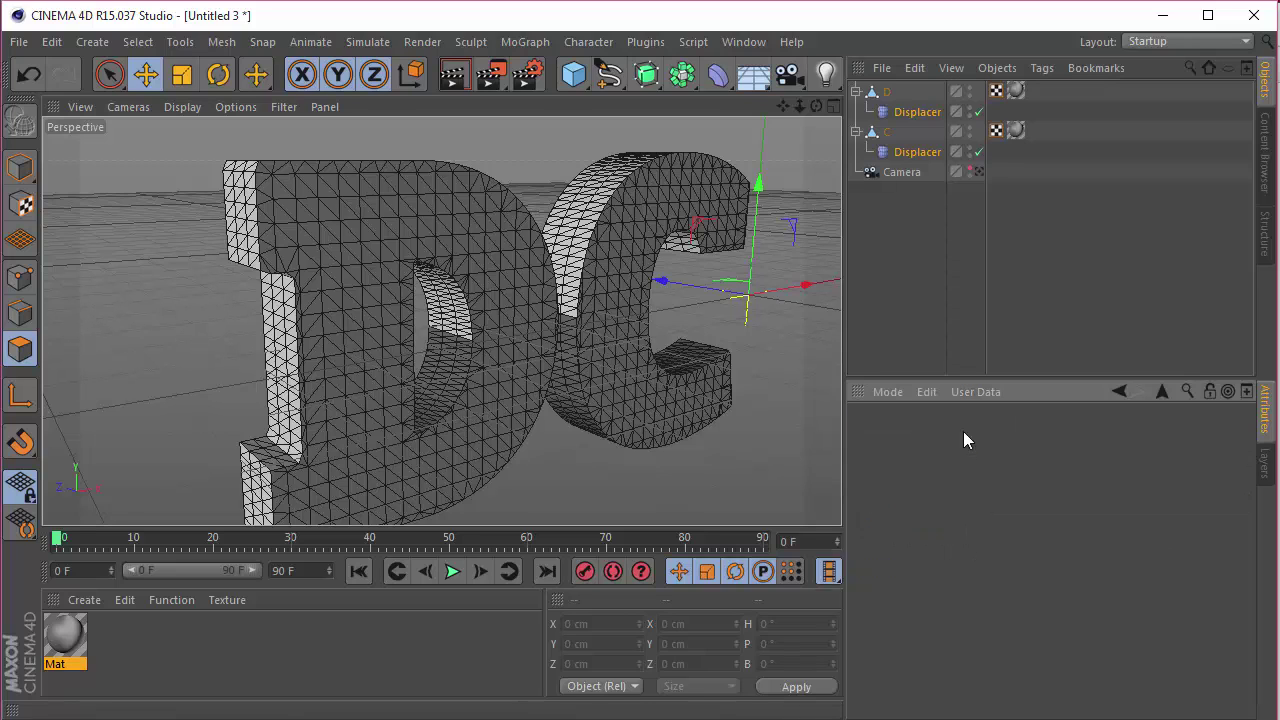
pyautogui.click(927, 116)
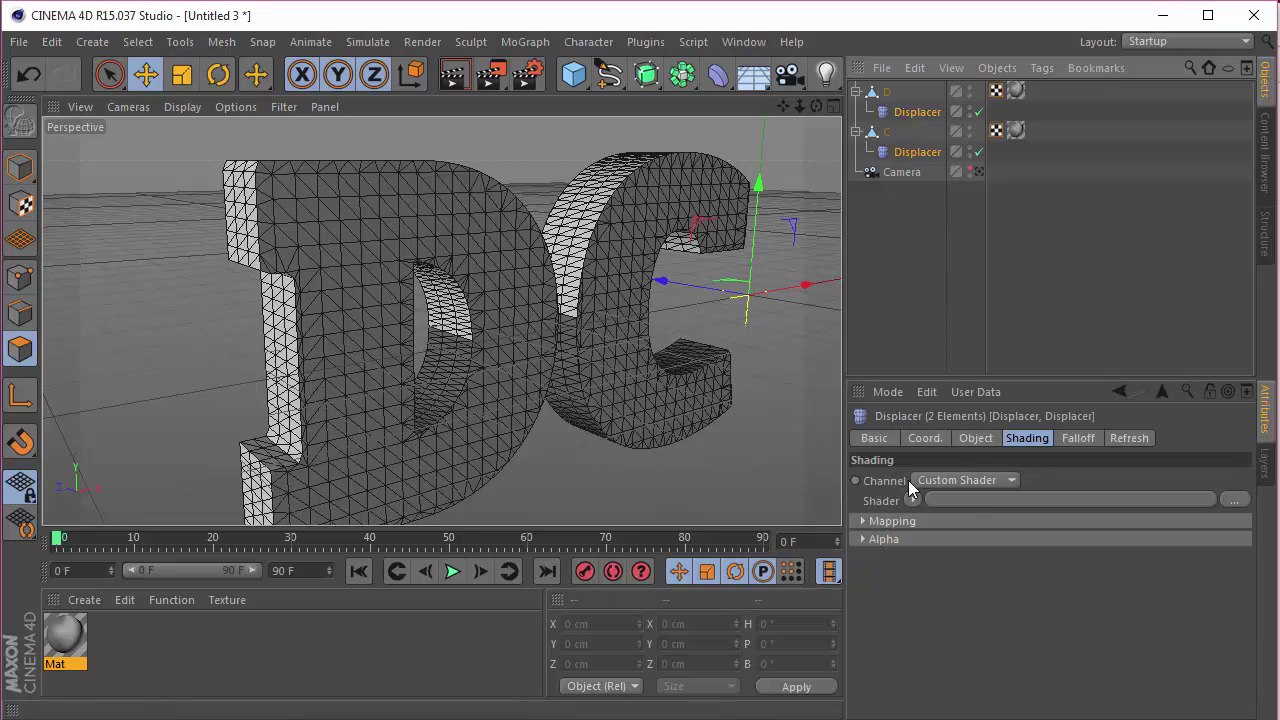
pyautogui.click(970, 440)
pyautogui.click(958, 530)
pyautogui.write('15')
pyautogui.press('Return')
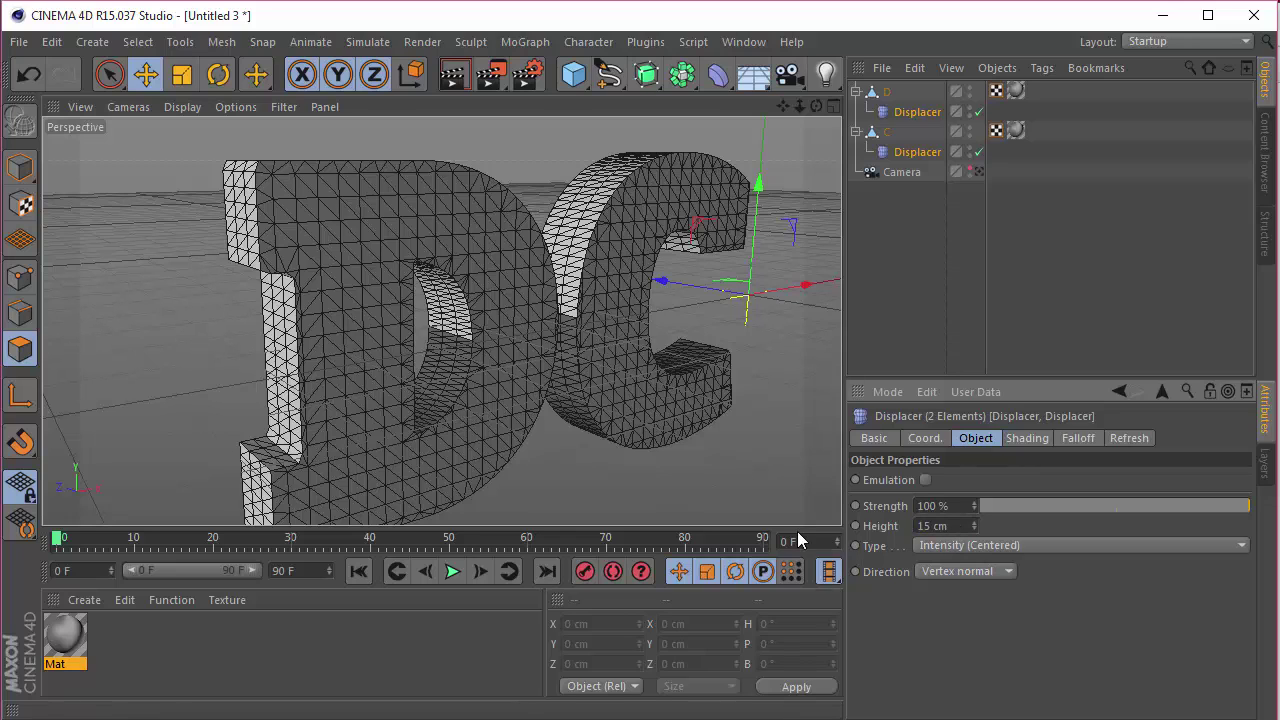
# Assign a Noise shader to both Displacers and open the shader's settings.
pyautogui.click(1033, 443)
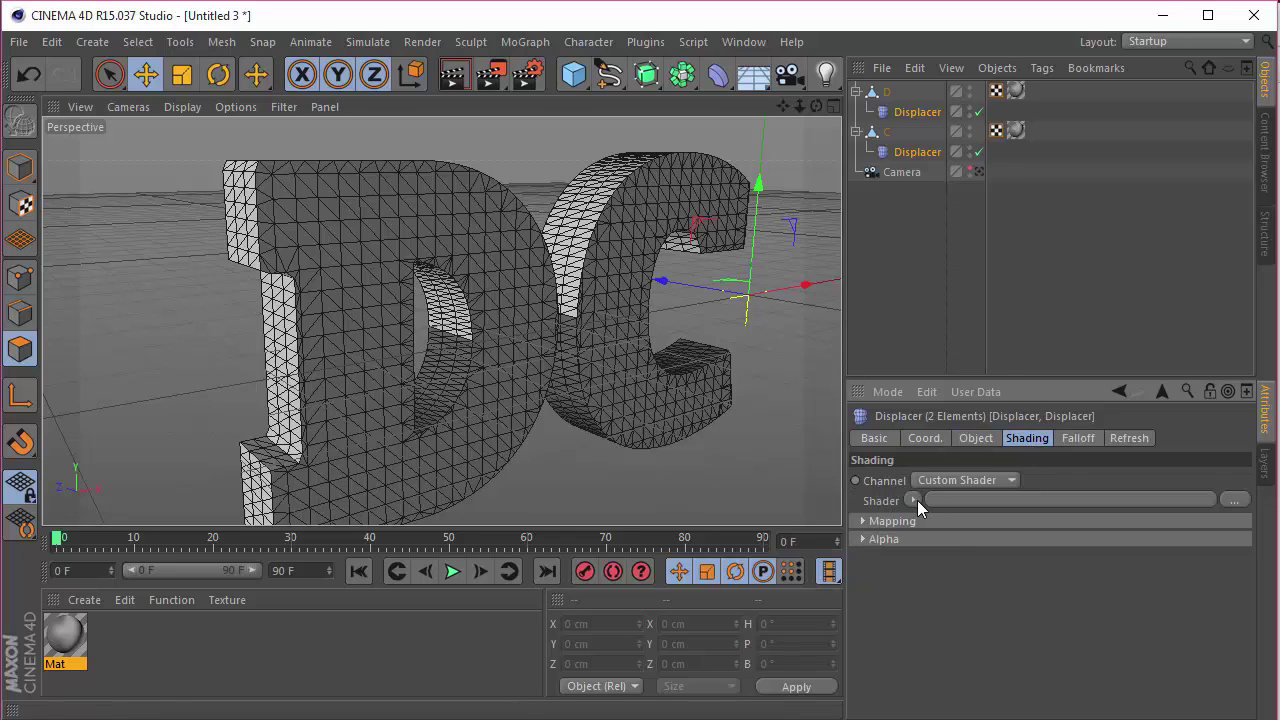
pyautogui.click(915, 500)
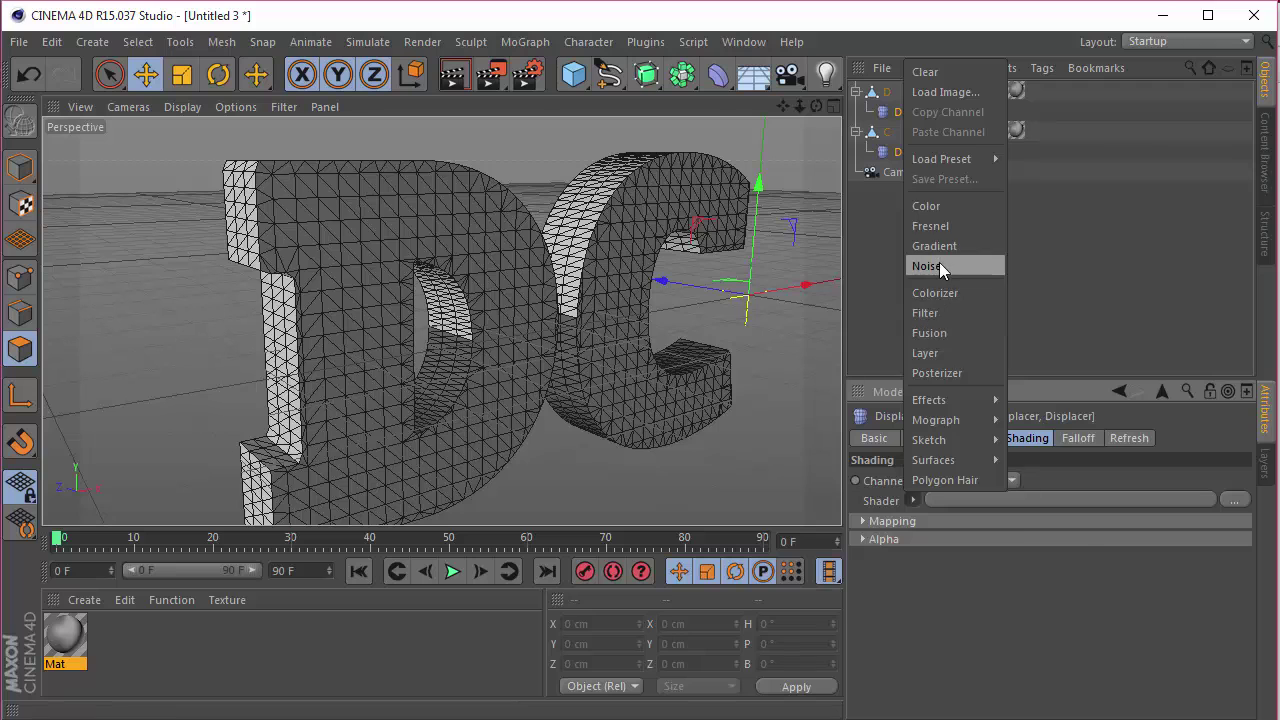
pyautogui.click(939, 265)
pyautogui.click(929, 542)
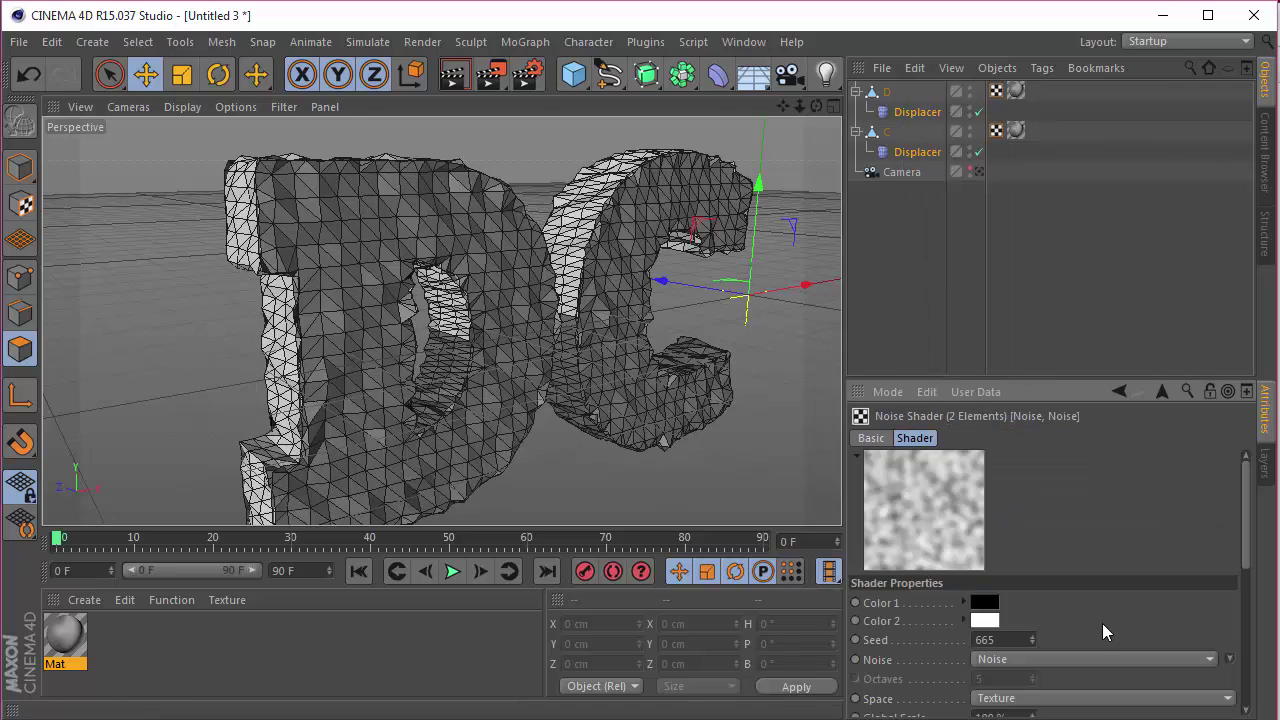
# Set the Noise shader's global scale to 150% and return to the Displacer settings.
pyautogui.scroll(-4, 1086, 543)
pyautogui.scroll(-2, 1086, 497)
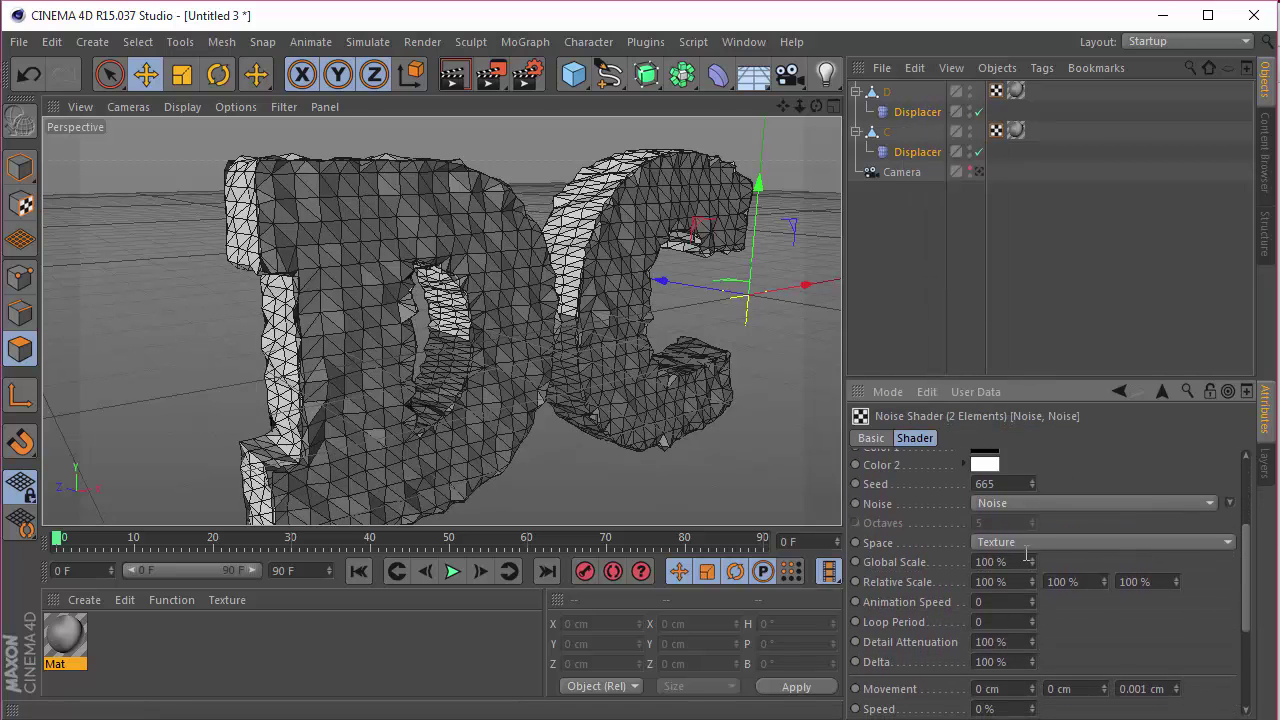
pyautogui.write('150')
pyautogui.press('Return')
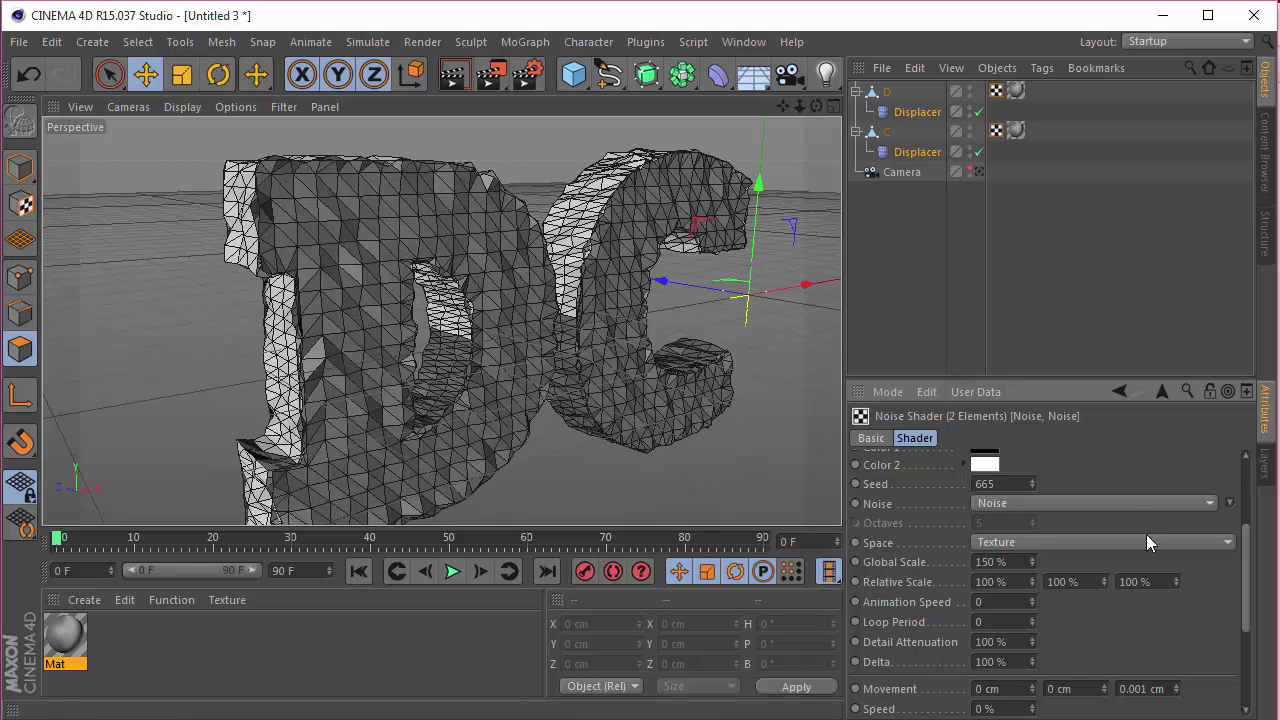
pyautogui.moveTo(1176, 630); pyautogui.dragTo(1100, 715, button='middle')
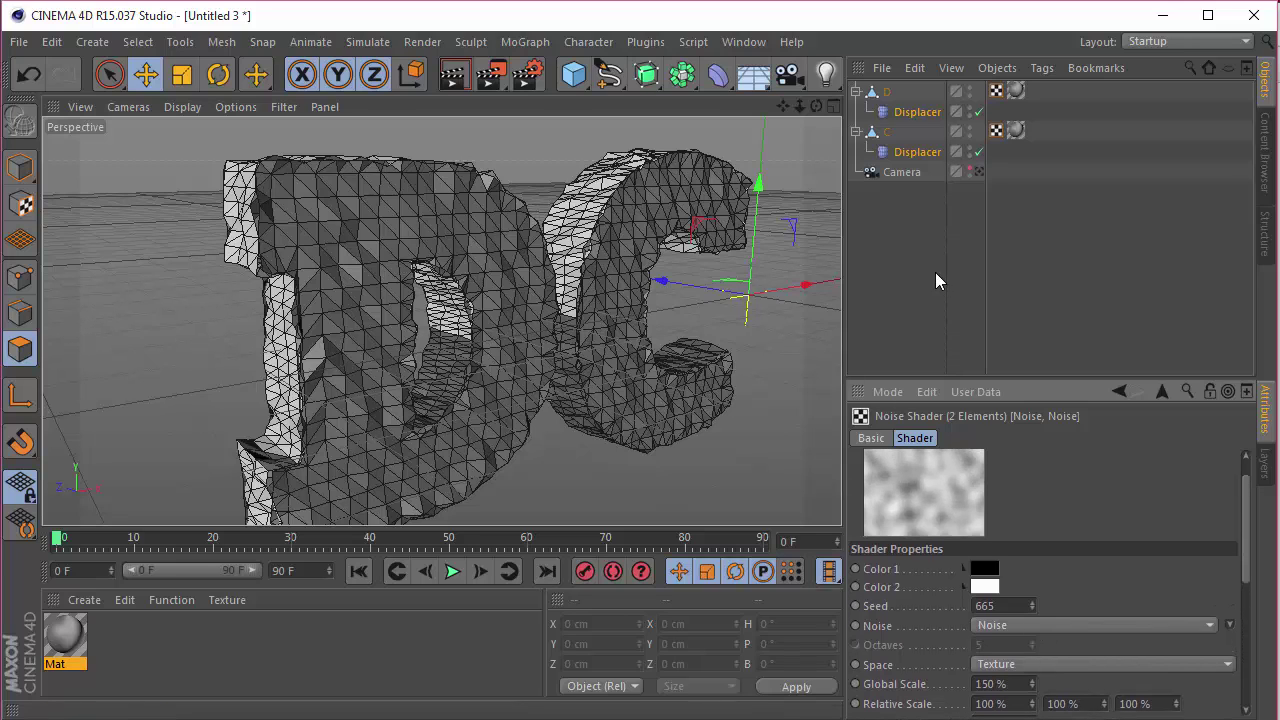
pyautogui.click(1163, 394)
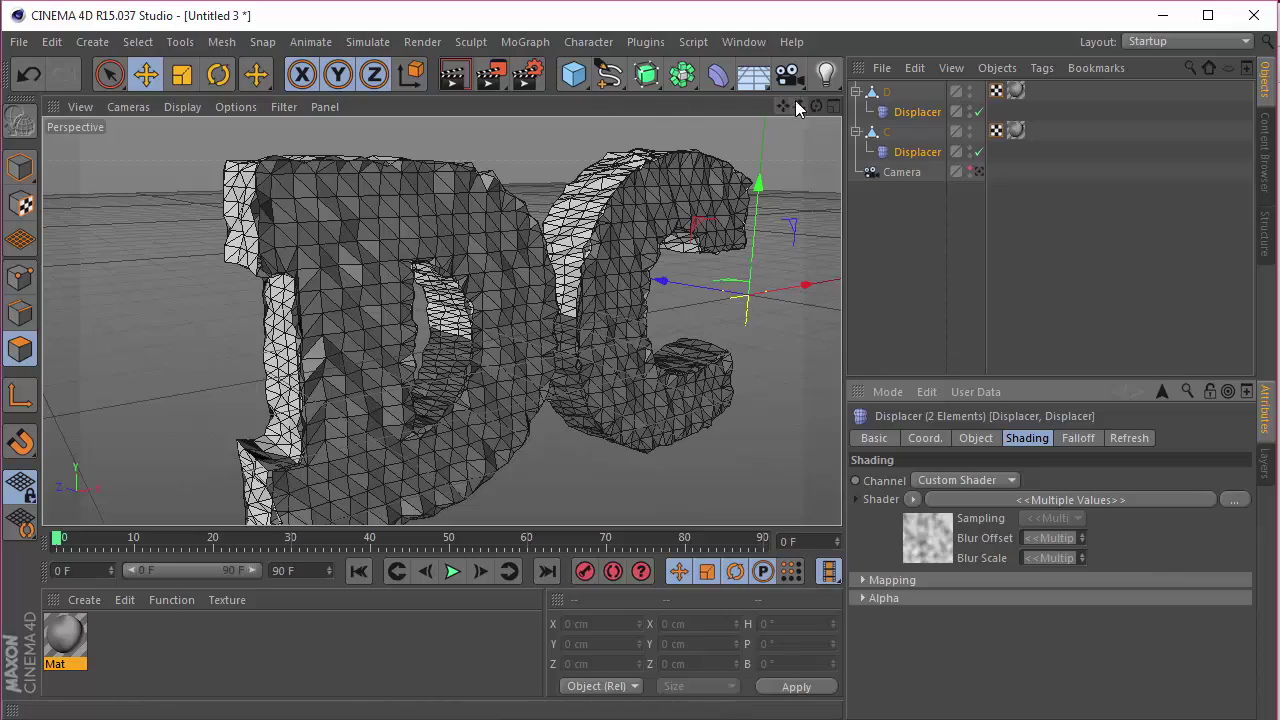
# Try other displacement heights while viewing the letters from different angles, and restore both Displacers' height to 15 cm.
pyautogui.moveTo(816, 106); pyautogui.dragTo(441, 320)
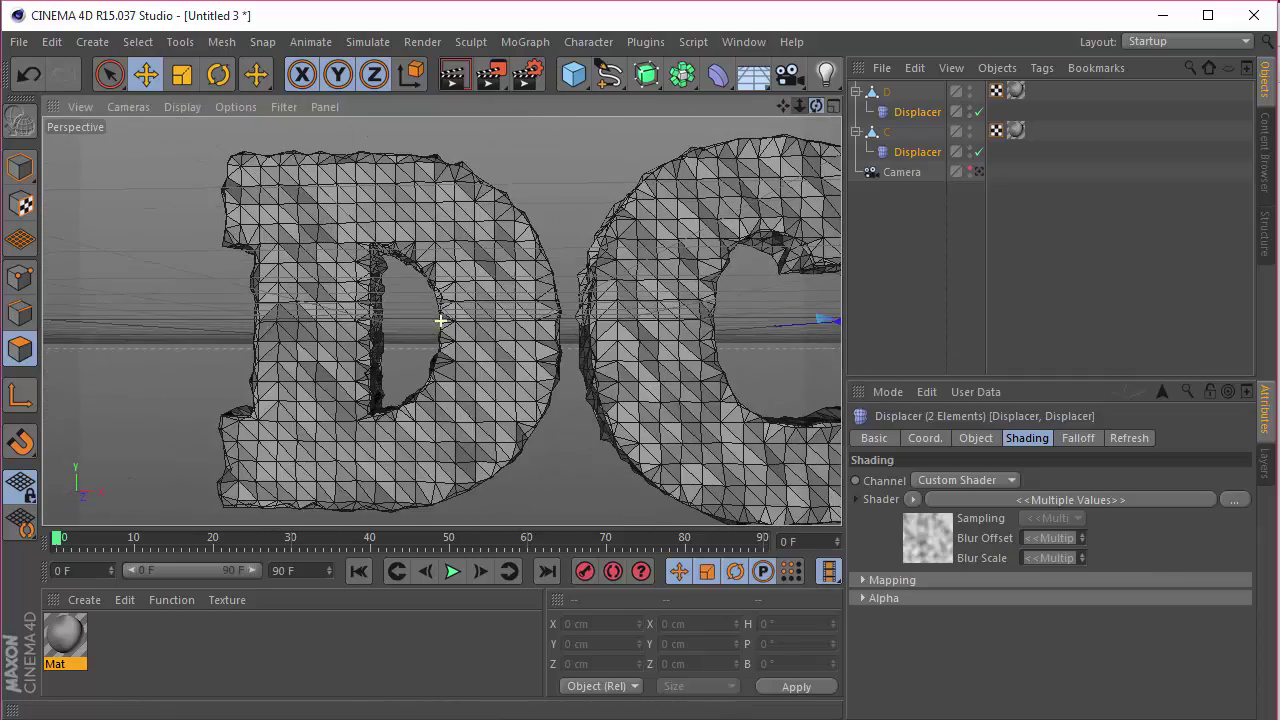
pyautogui.click(976, 438)
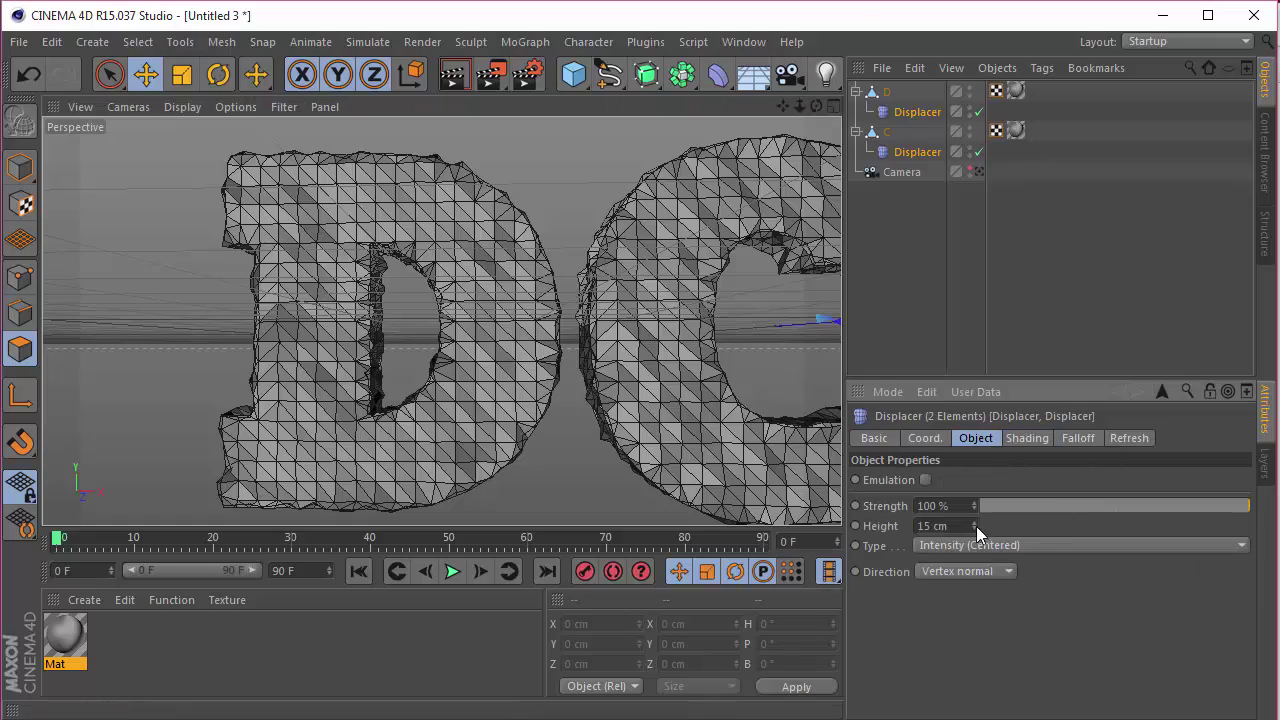
pyautogui.moveTo(976, 526); pyautogui.dragTo(976, 500)
pyautogui.moveTo(812, 112)
pyautogui.mouseDown()
pyautogui.moveTo(790, 140)
pyautogui.moveTo(814, 110)
pyautogui.mouseUp()
pyautogui.hotkey('ctrl', 'z')
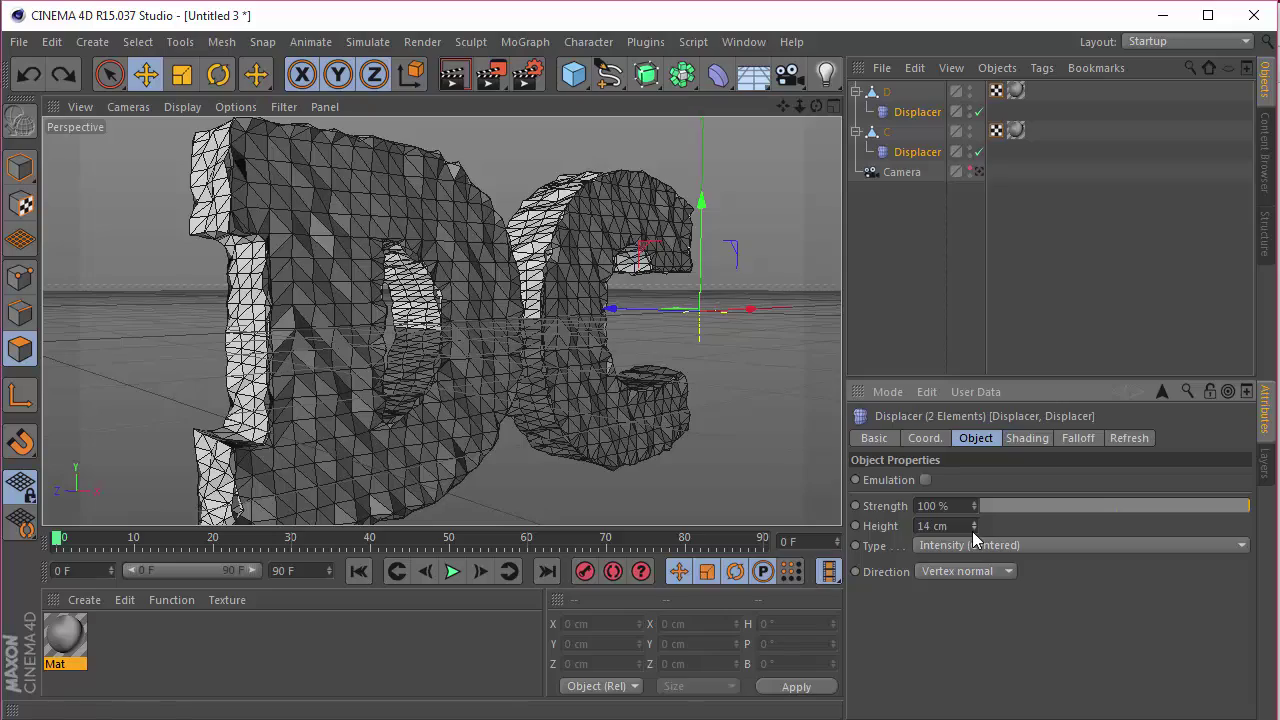
pyautogui.moveTo(973, 527); pyautogui.dragTo(480, 495)
pyautogui.write('15')
pyautogui.press('Return')
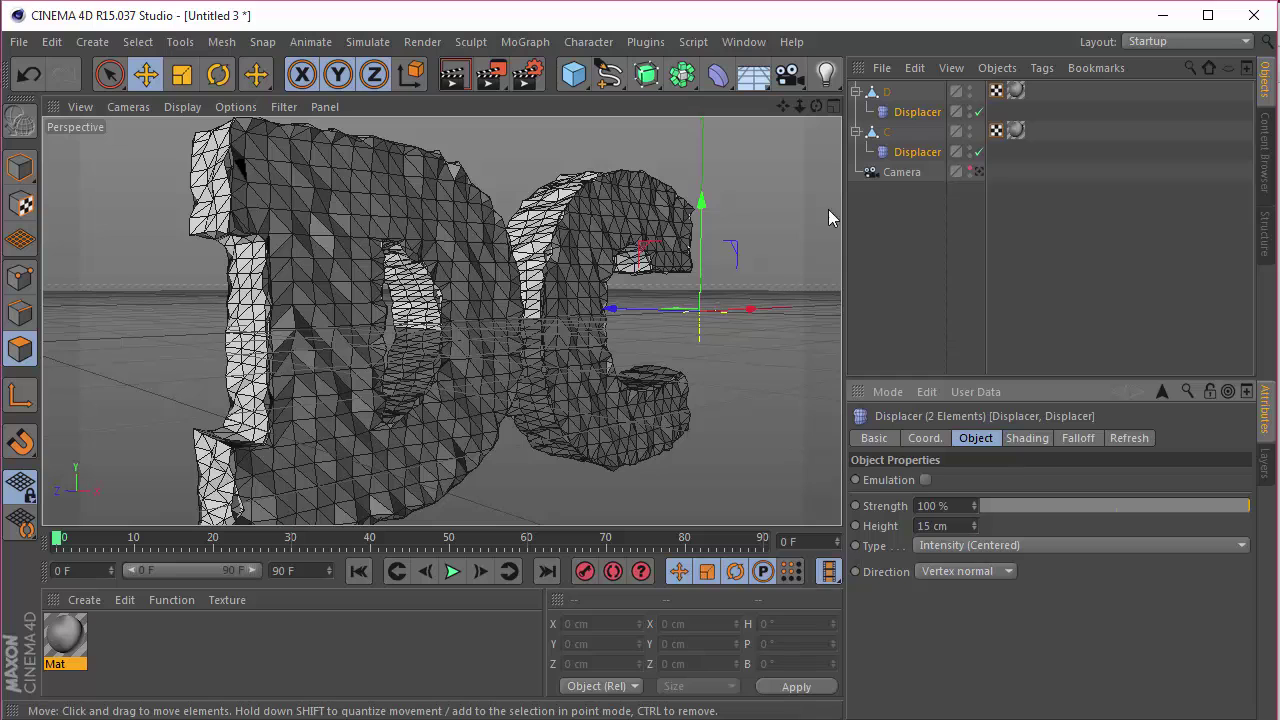
# Triangulate all polygons of the C mesh and the D mesh, and deselect everything.
pyautogui.click(886, 132)
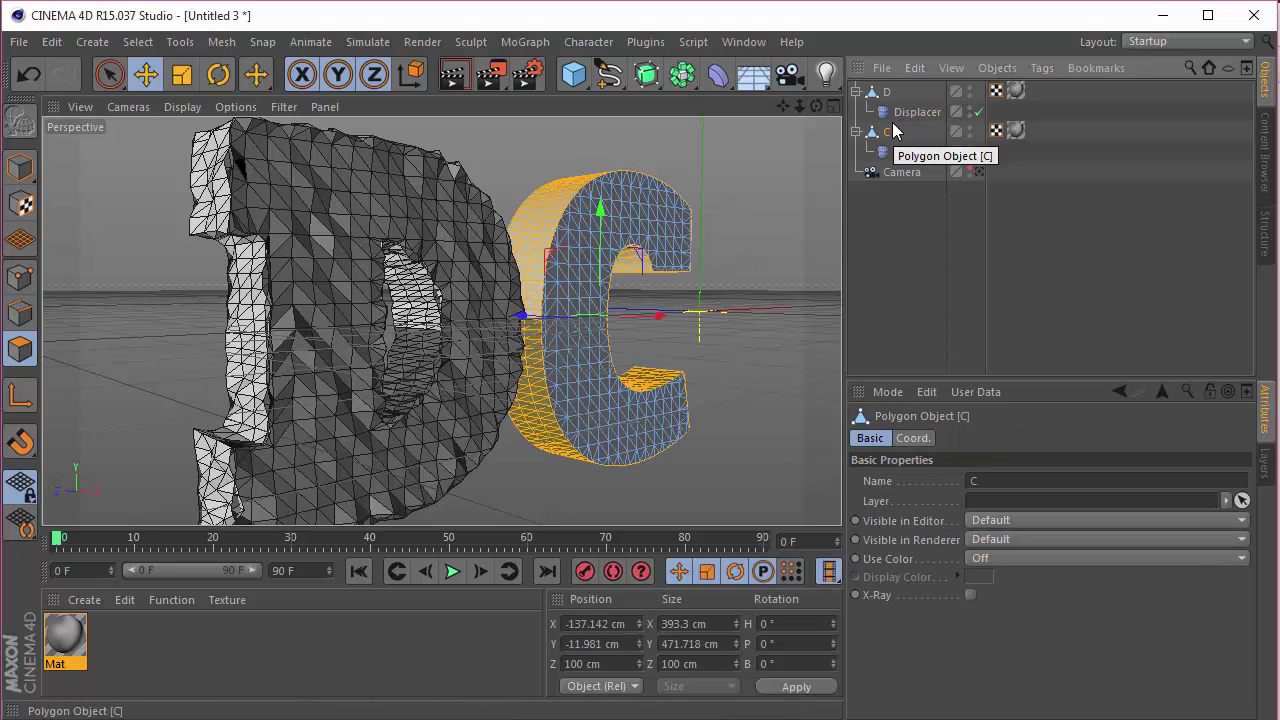
pyautogui.hotkey('ctrl', 'a')
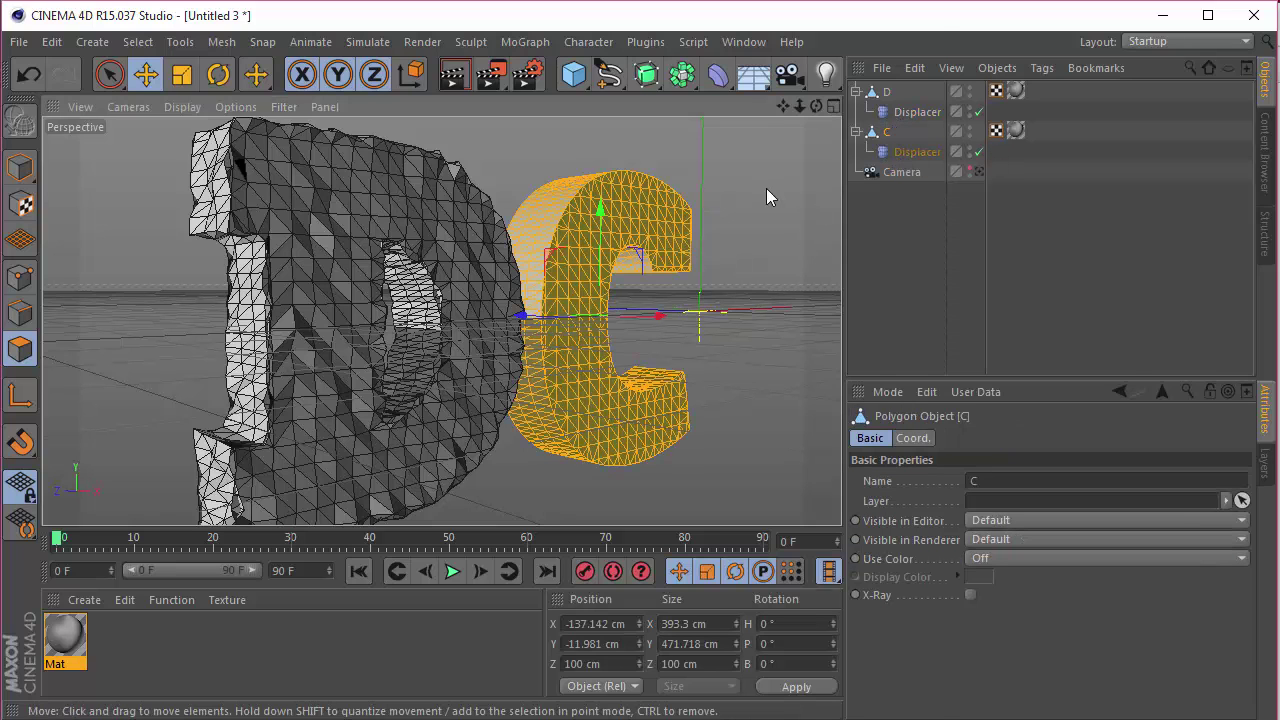
pyautogui.rightClick(766, 190)
pyautogui.click(847, 666)
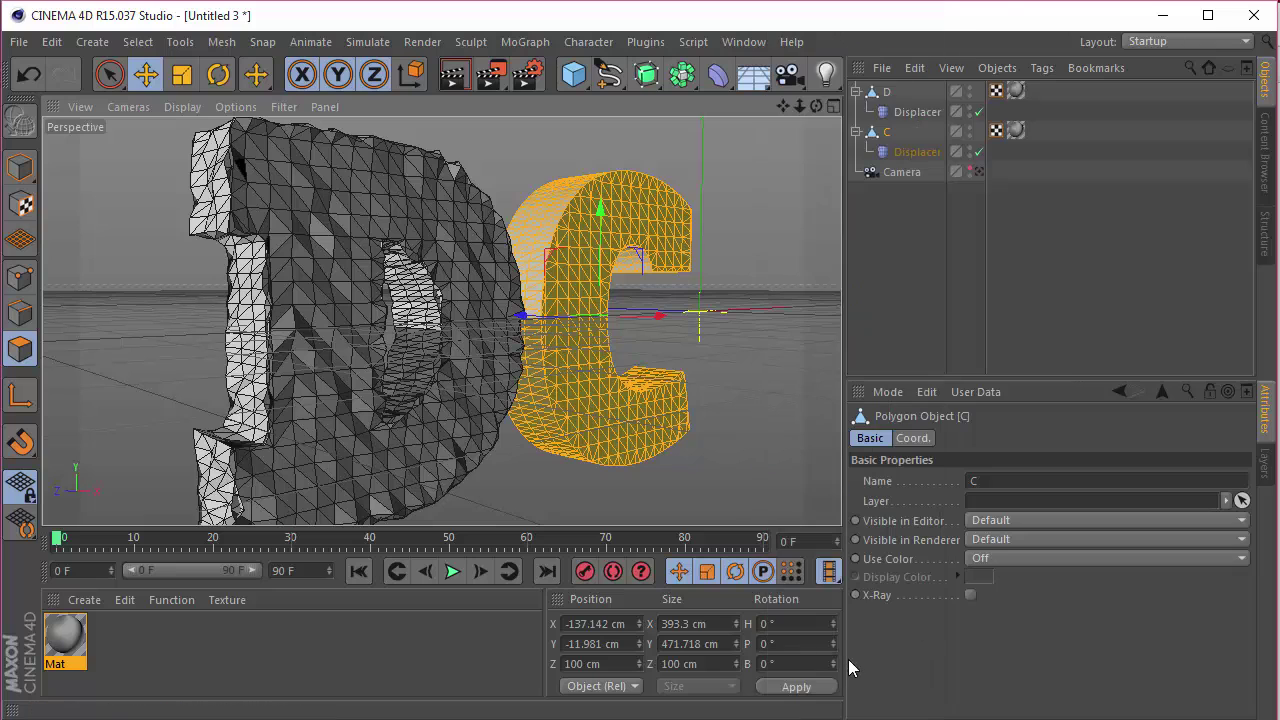
pyautogui.click(886, 92)
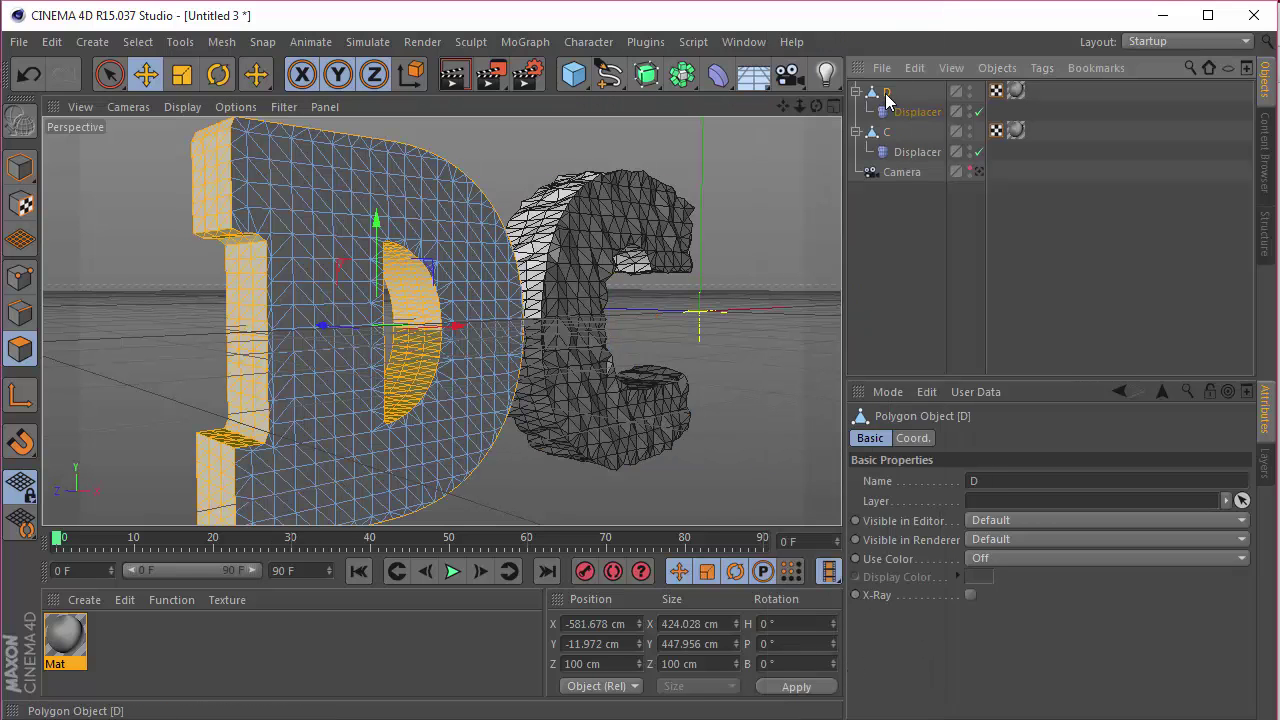
pyautogui.hotkey('ctrl', 'a')
pyautogui.rightClick(732, 270)
pyautogui.click(808, 668)
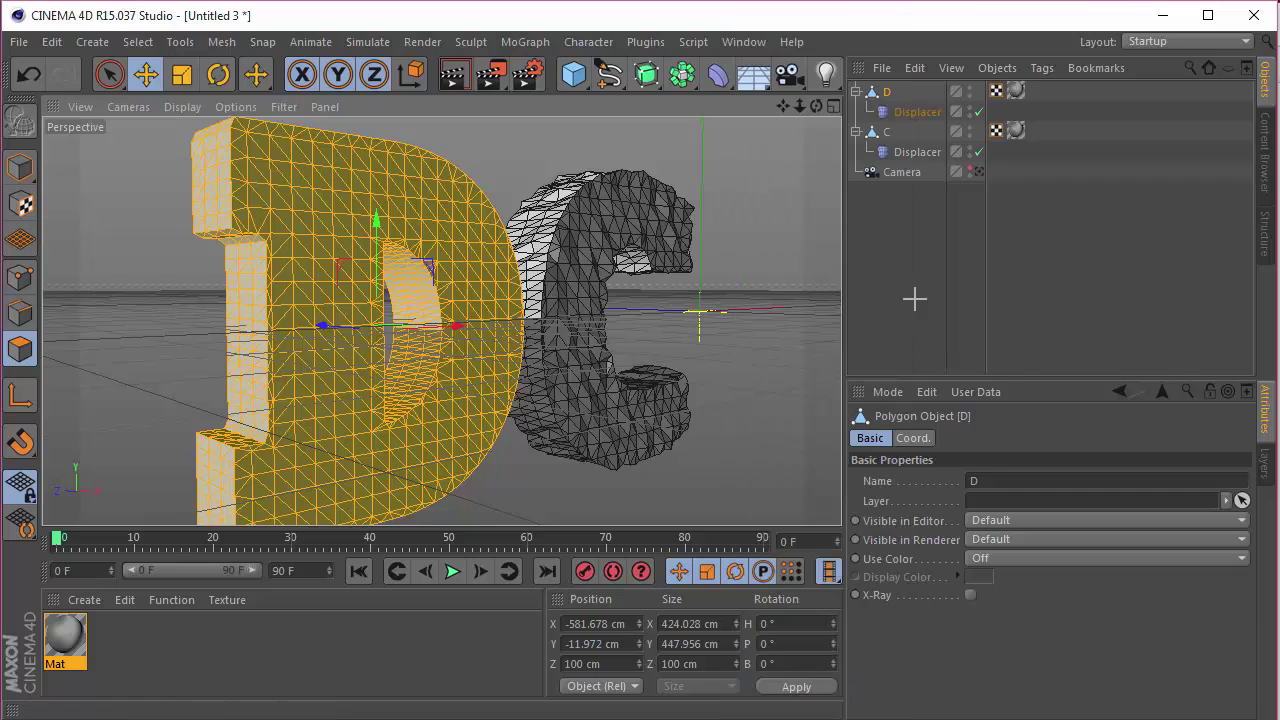
pyautogui.click(914, 294)
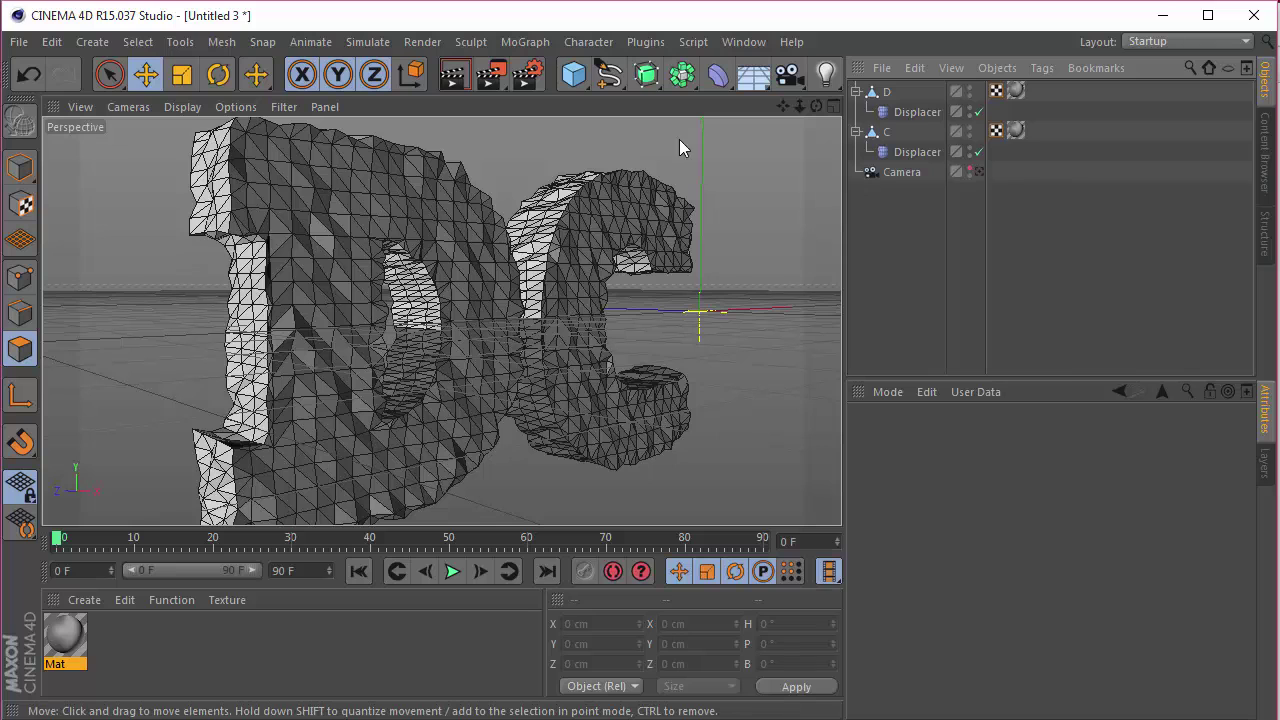
# Group the D and C objects under a null and name it Text.
pyautogui.click(856, 91)
pyautogui.click(856, 111)
pyautogui.click(877, 114)
pyautogui.keyDown('ctrl'); pyautogui.click(880, 92); pyautogui.keyUp('ctrl')
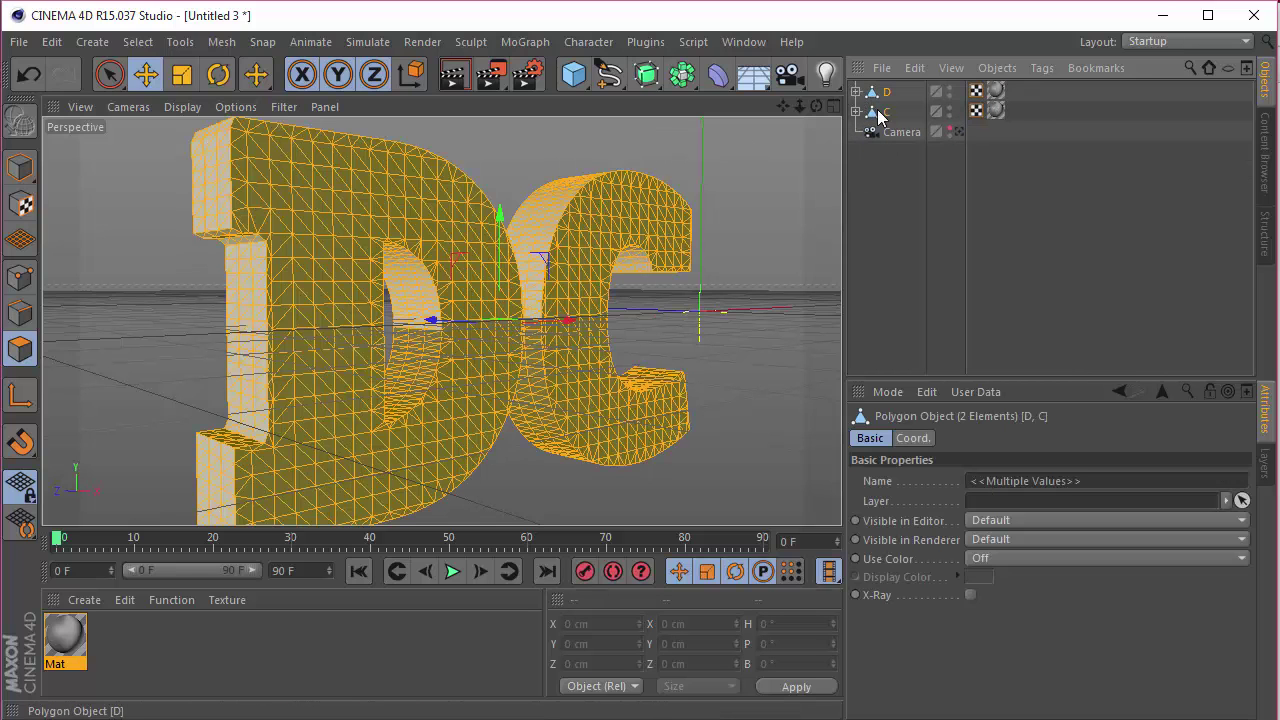
pyautogui.hotkey('alt', 'g')
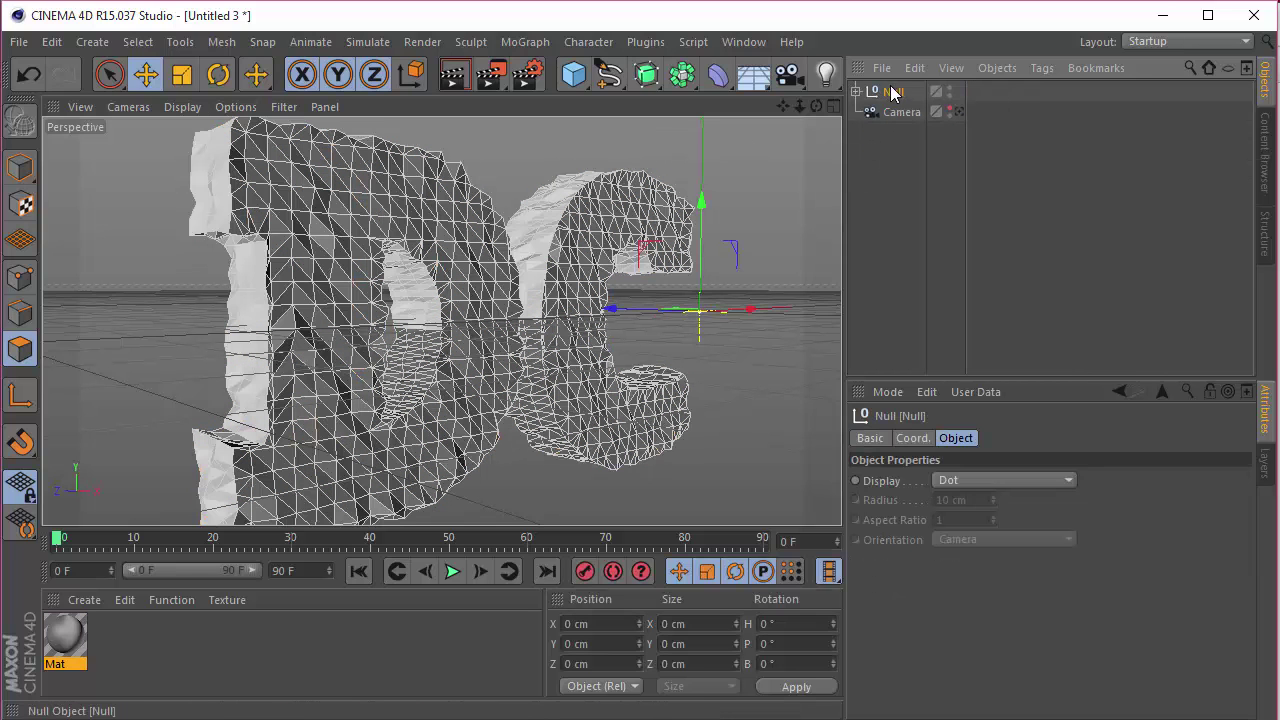
pyautogui.doubleClick(890, 91)
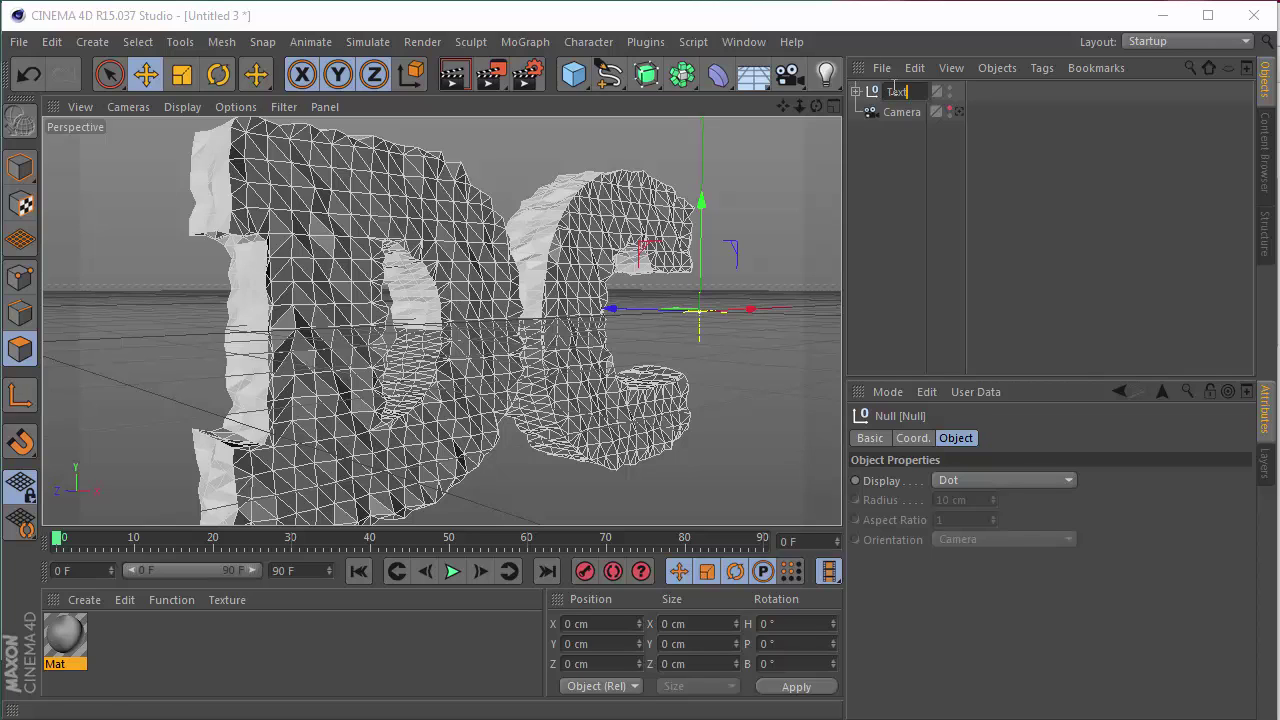
pyautogui.write('Text')
pyautogui.press('Return')
# Look through the scene camera and, in model mode, move D about 115 cm along X and C farther to space the letters apart.
pyautogui.click(959, 111)
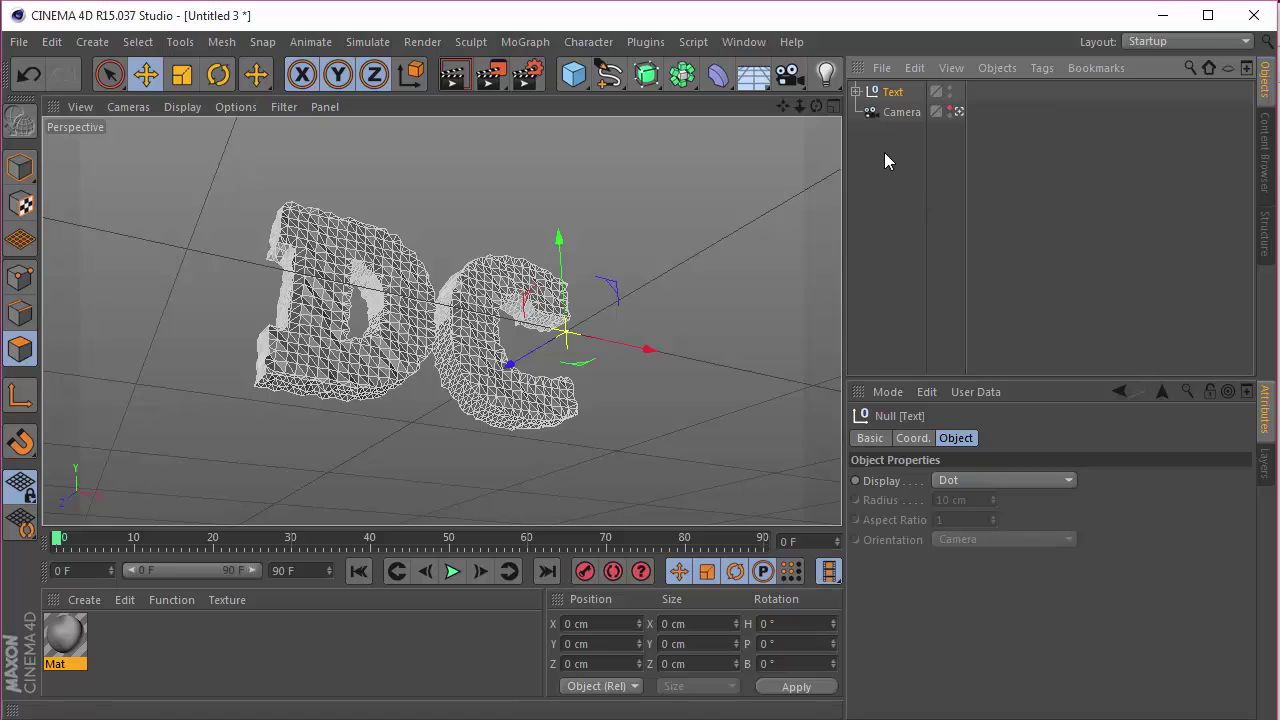
pyautogui.click(857, 91)
pyautogui.click(897, 111)
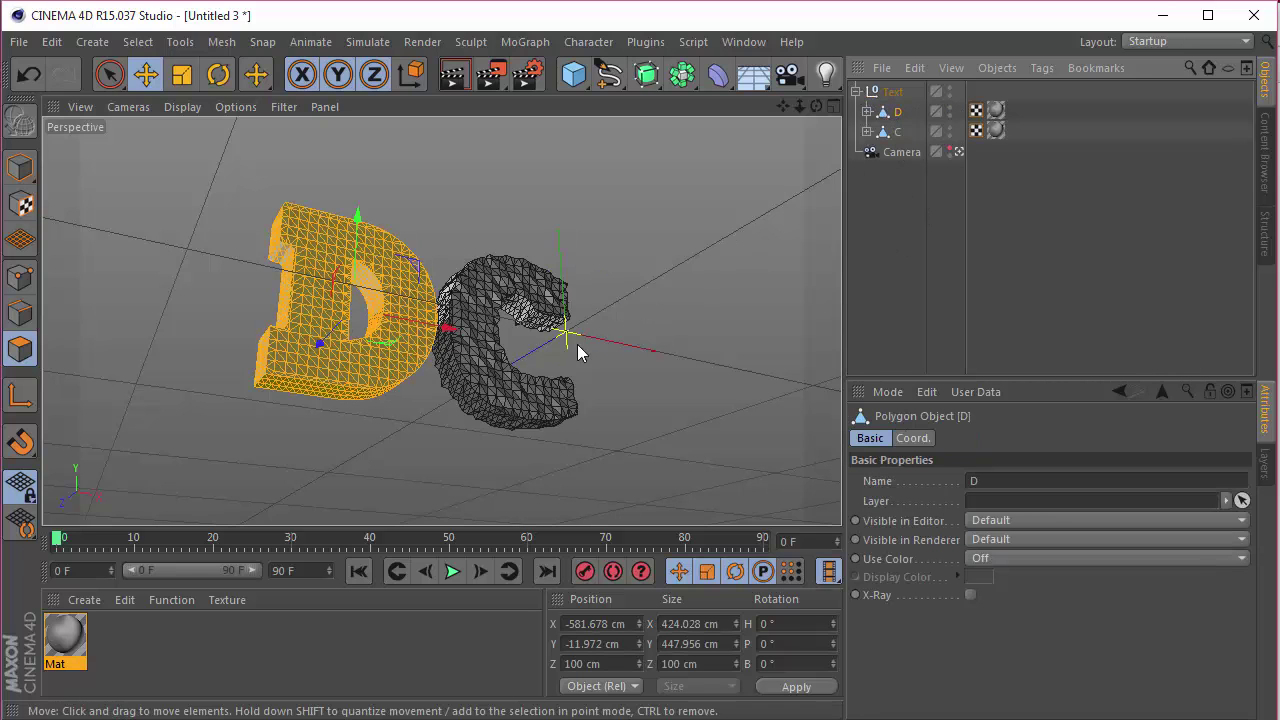
pyautogui.click(20, 167)
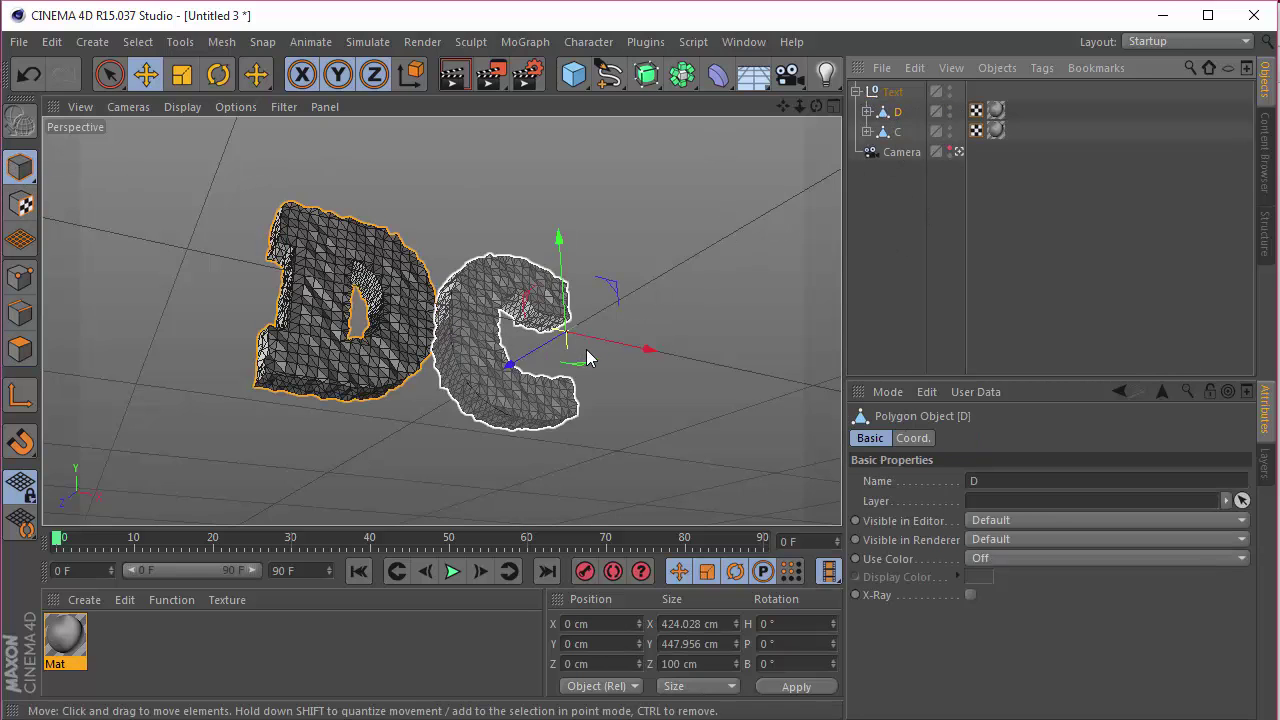
pyautogui.moveTo(604, 348); pyautogui.dragTo(678, 363)
pyautogui.click(897, 131)
pyautogui.click(897, 111)
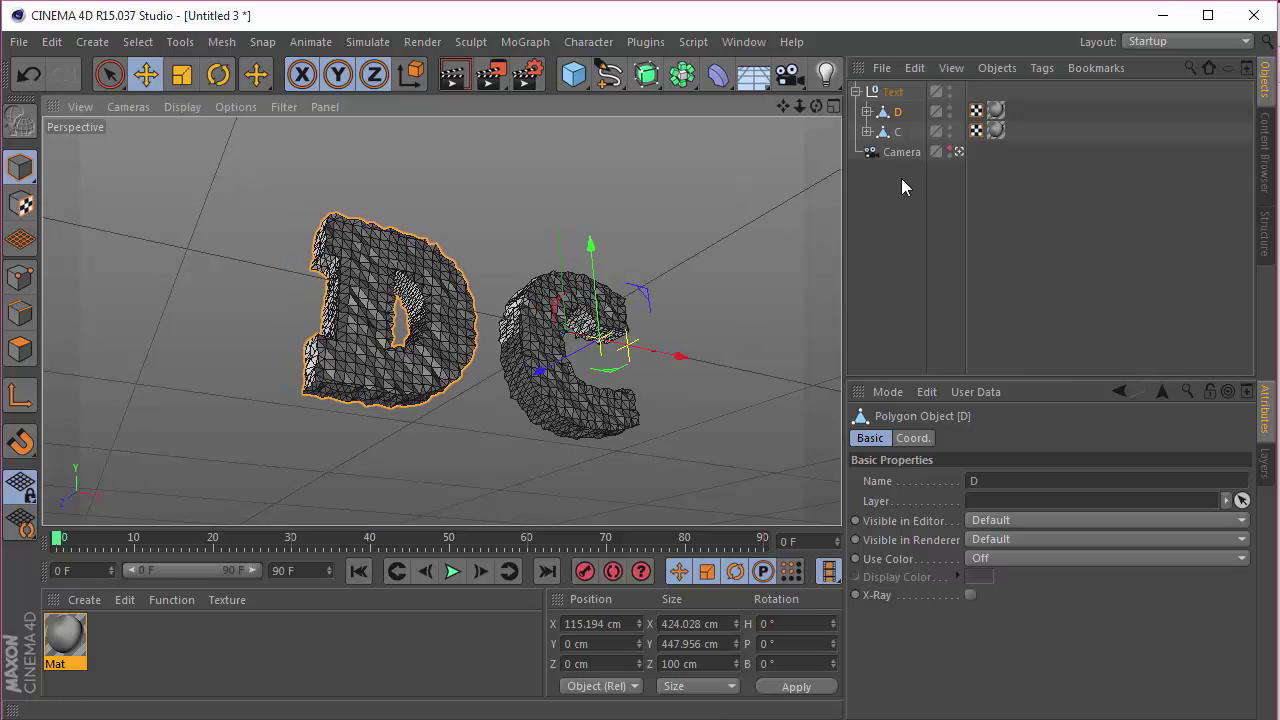
pyautogui.click(857, 92)
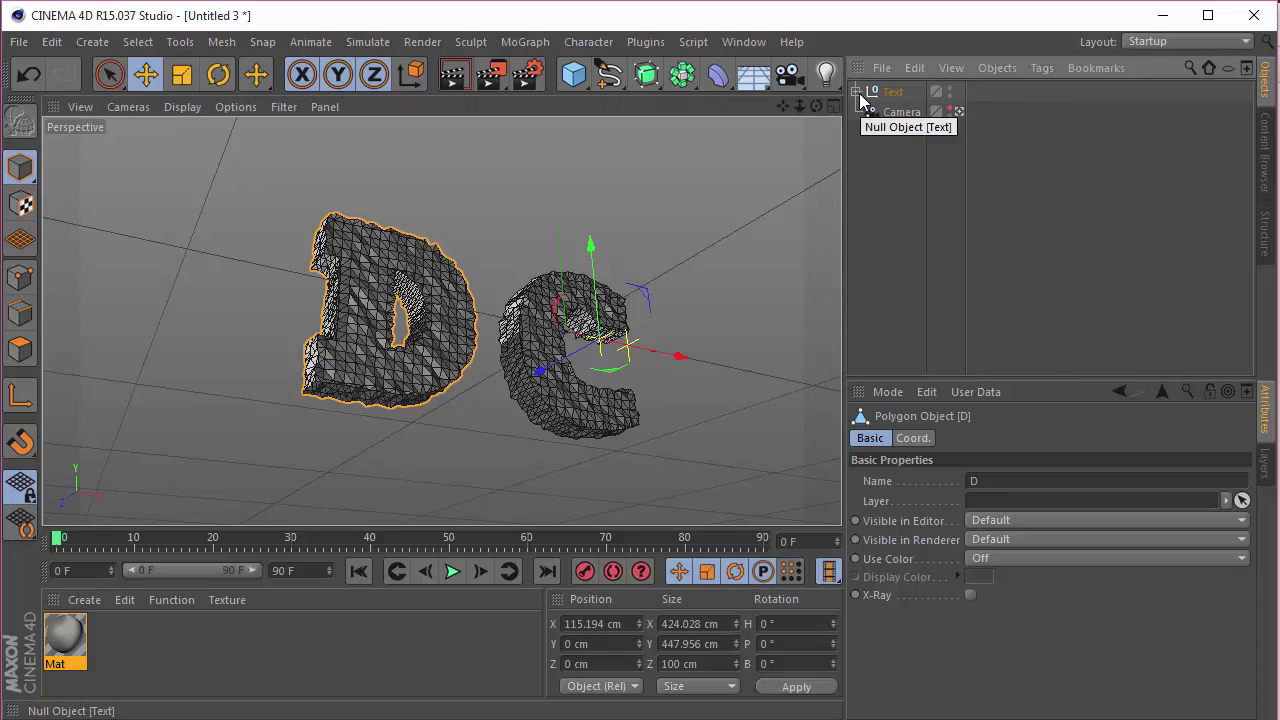
# Add a Physical Sky to the scene and hide it in the viewport.
pyautogui.click(895, 111)
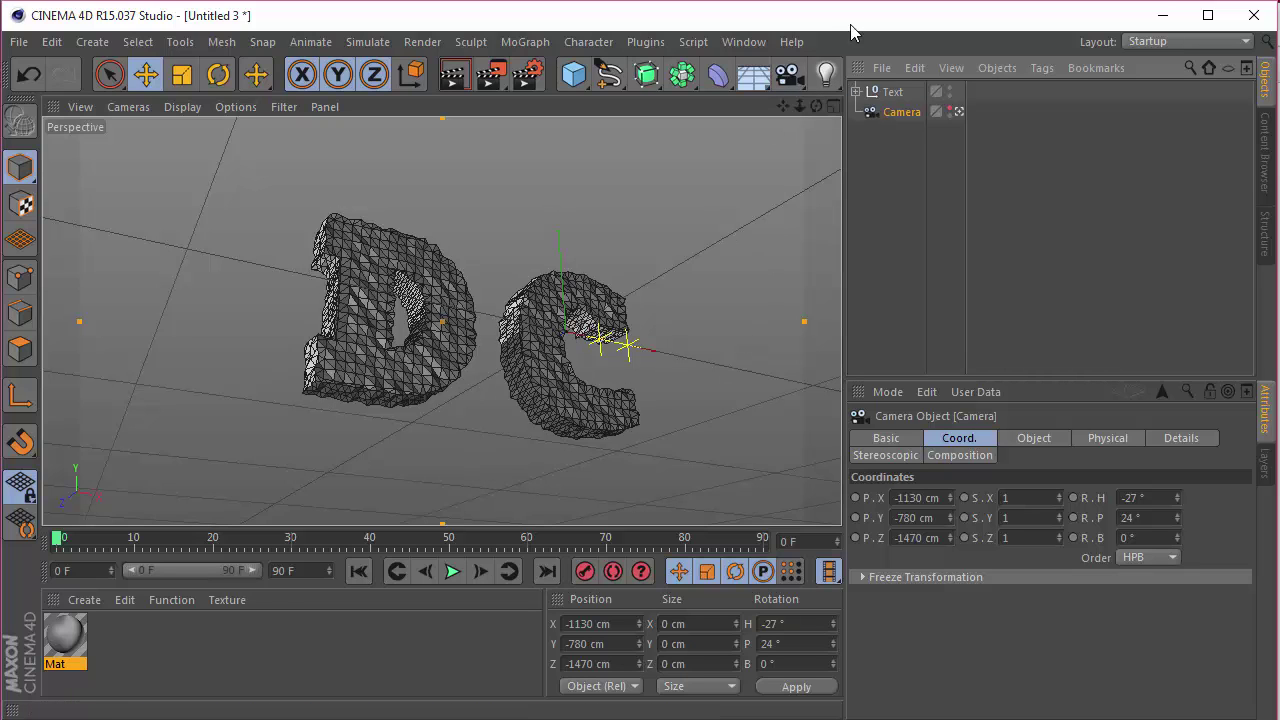
pyautogui.click(753, 74)
pyautogui.click(927, 105)
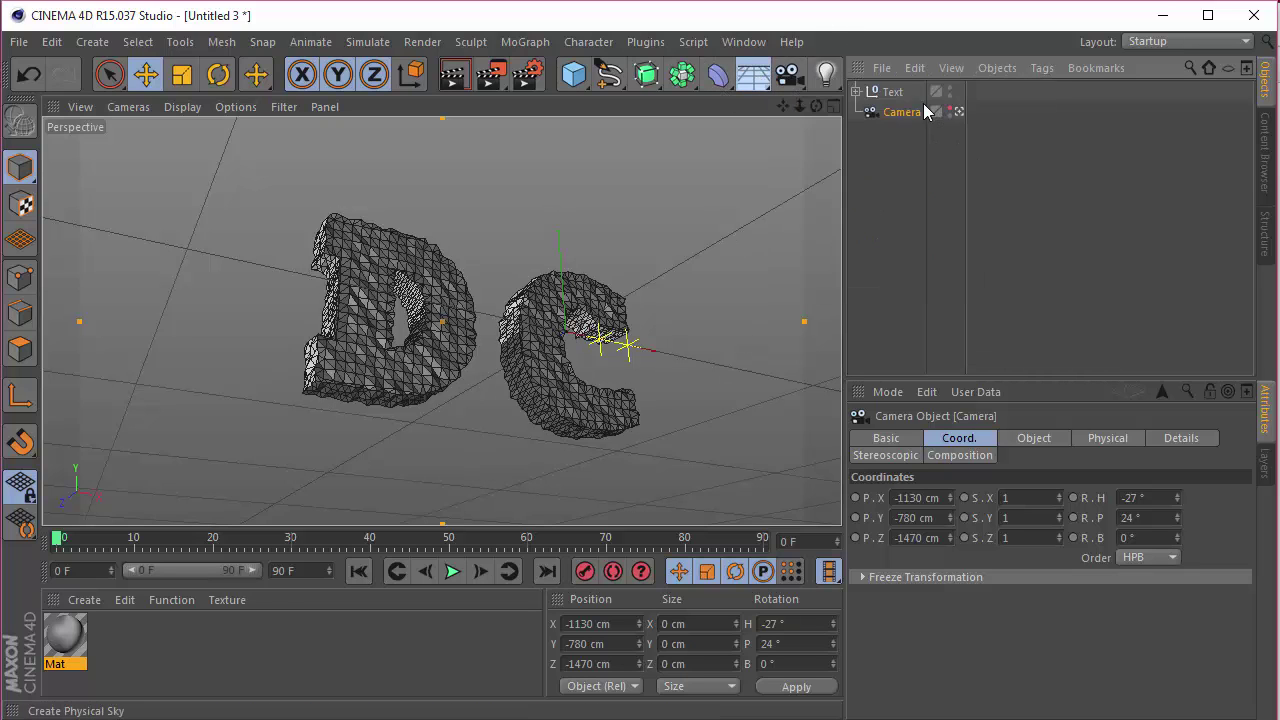
pyautogui.click(971, 87)
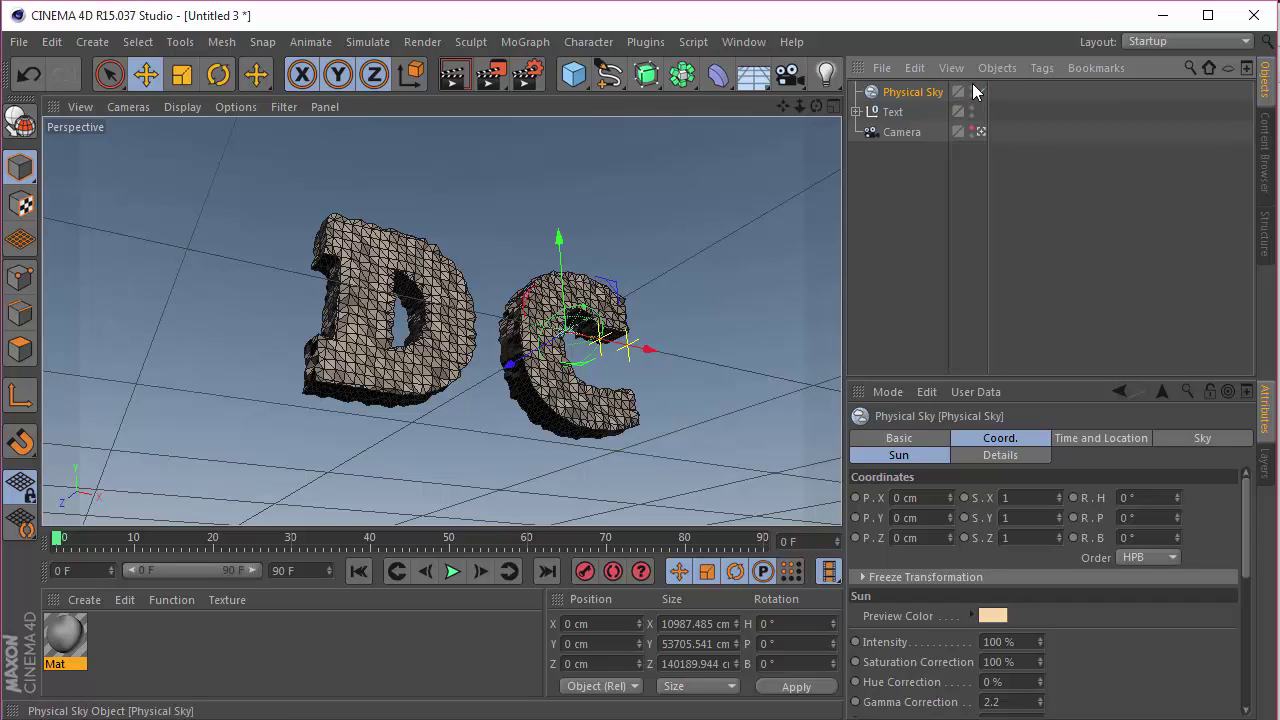
pyautogui.click(971, 87)
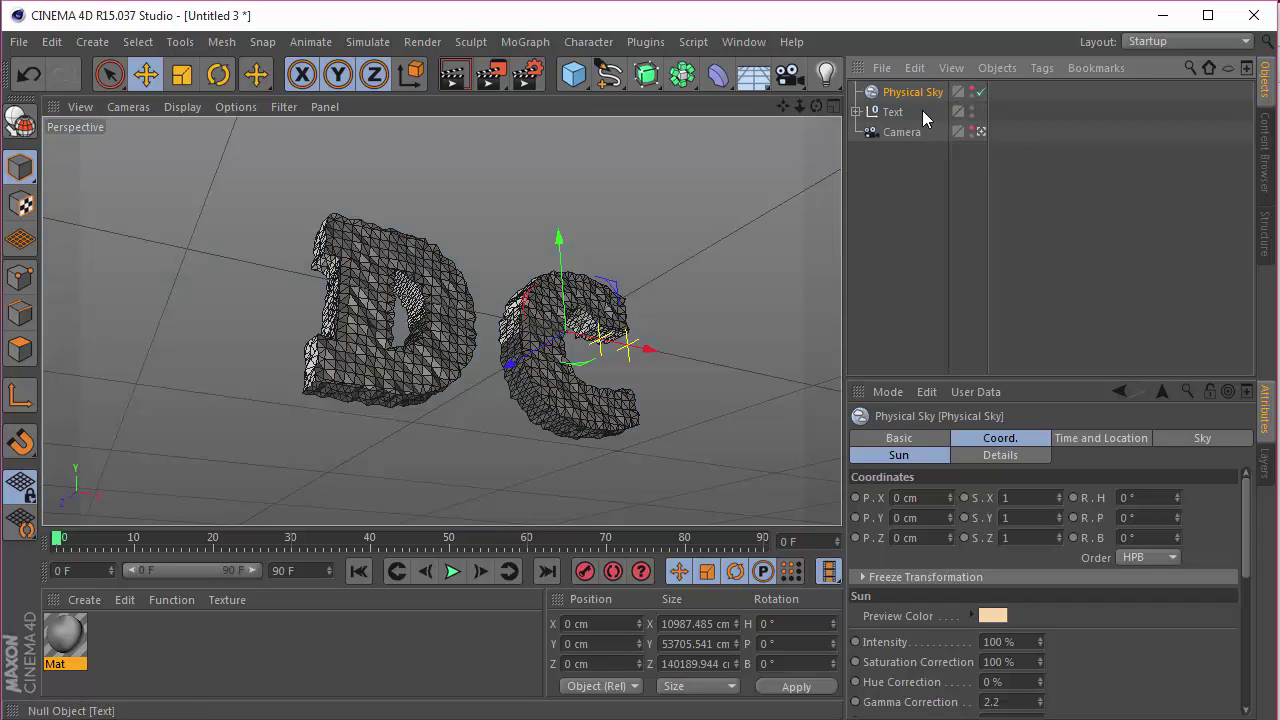
# Add an area light to the scene and position it at X -1860 cm, Y -1250 cm, Z -1410 cm.
pyautogui.moveTo(818, 78); pyautogui.dragTo(1032, 145)
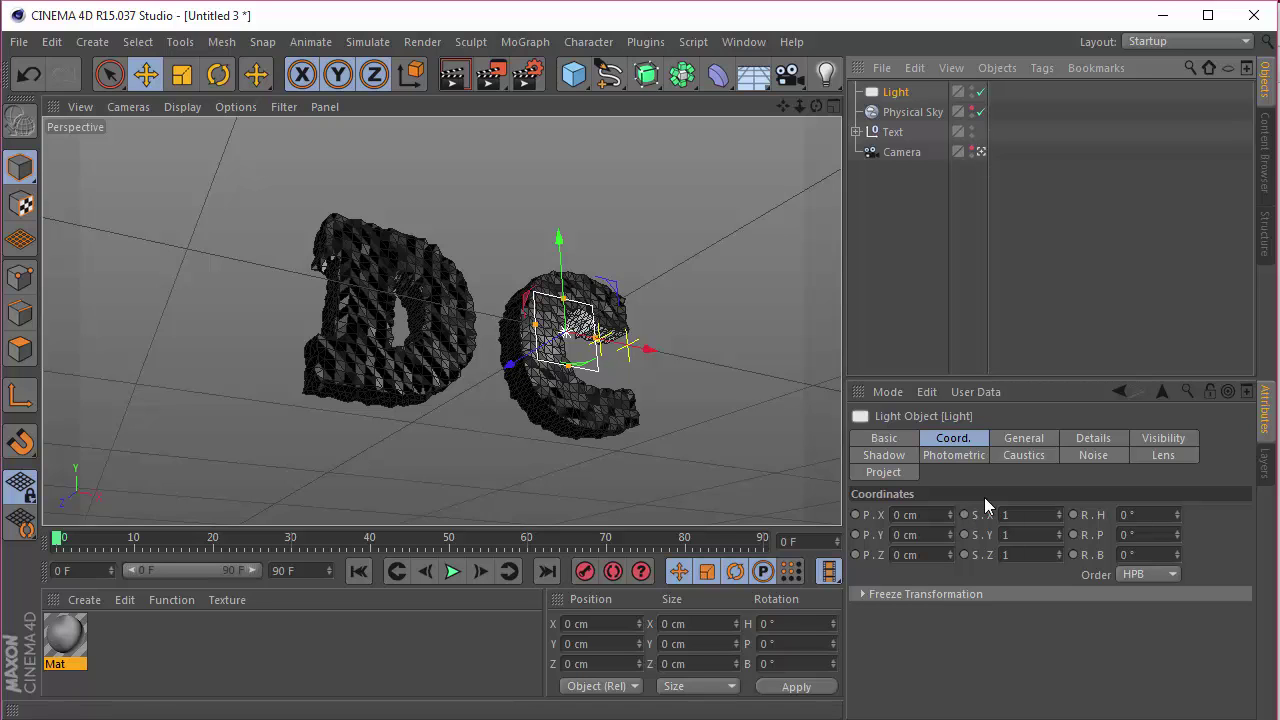
pyautogui.moveTo(816, 106); pyautogui.dragTo(670, 117)
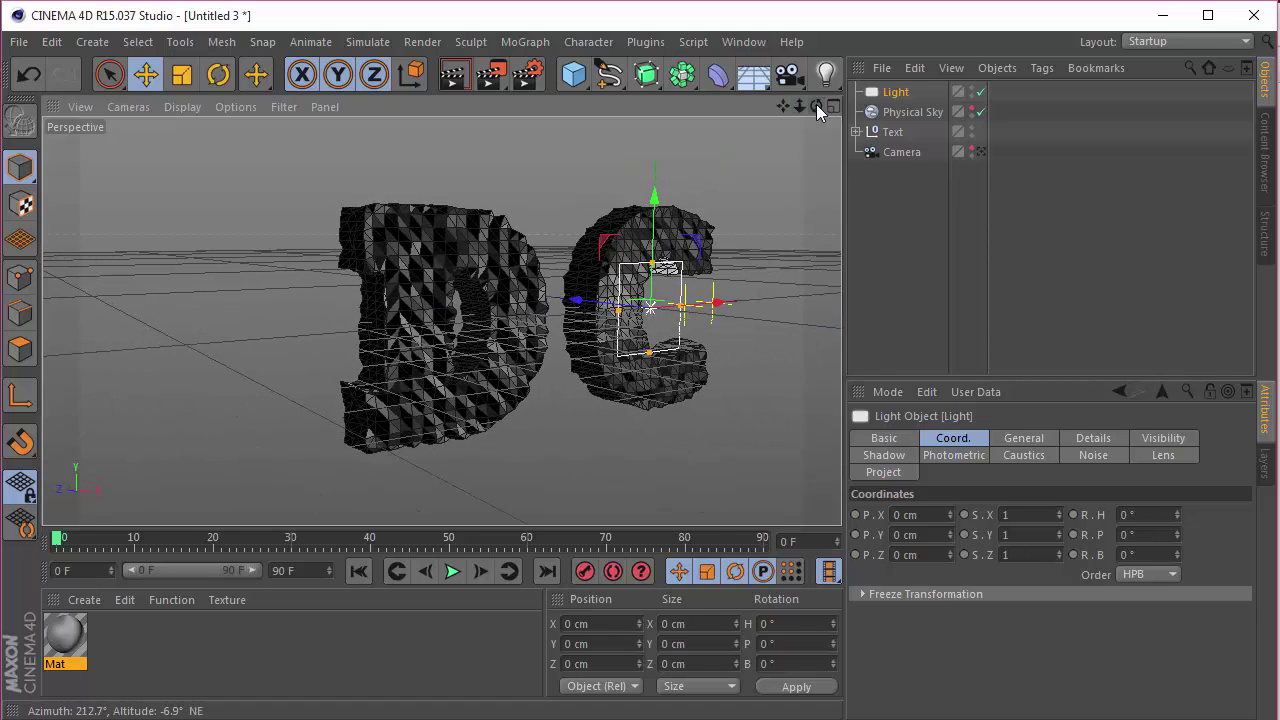
pyautogui.press('Down')
pyautogui.press('Up')
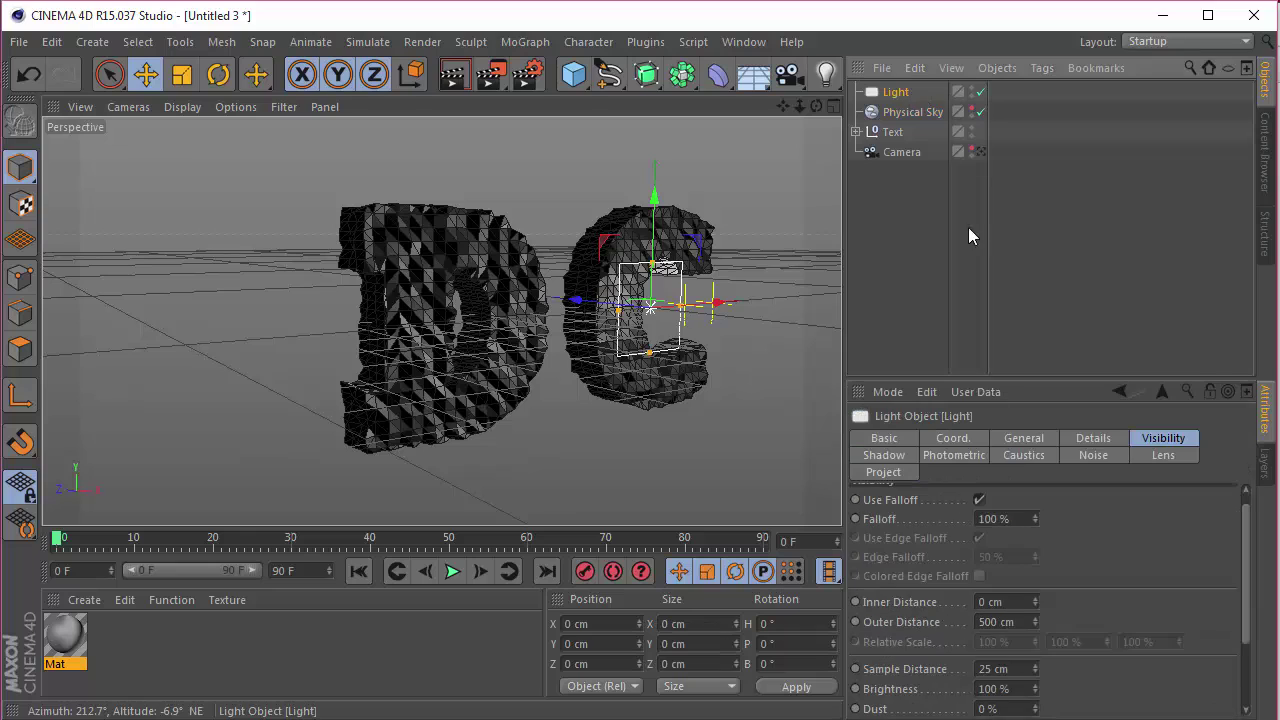
pyautogui.click(935, 438)
pyautogui.click(920, 517)
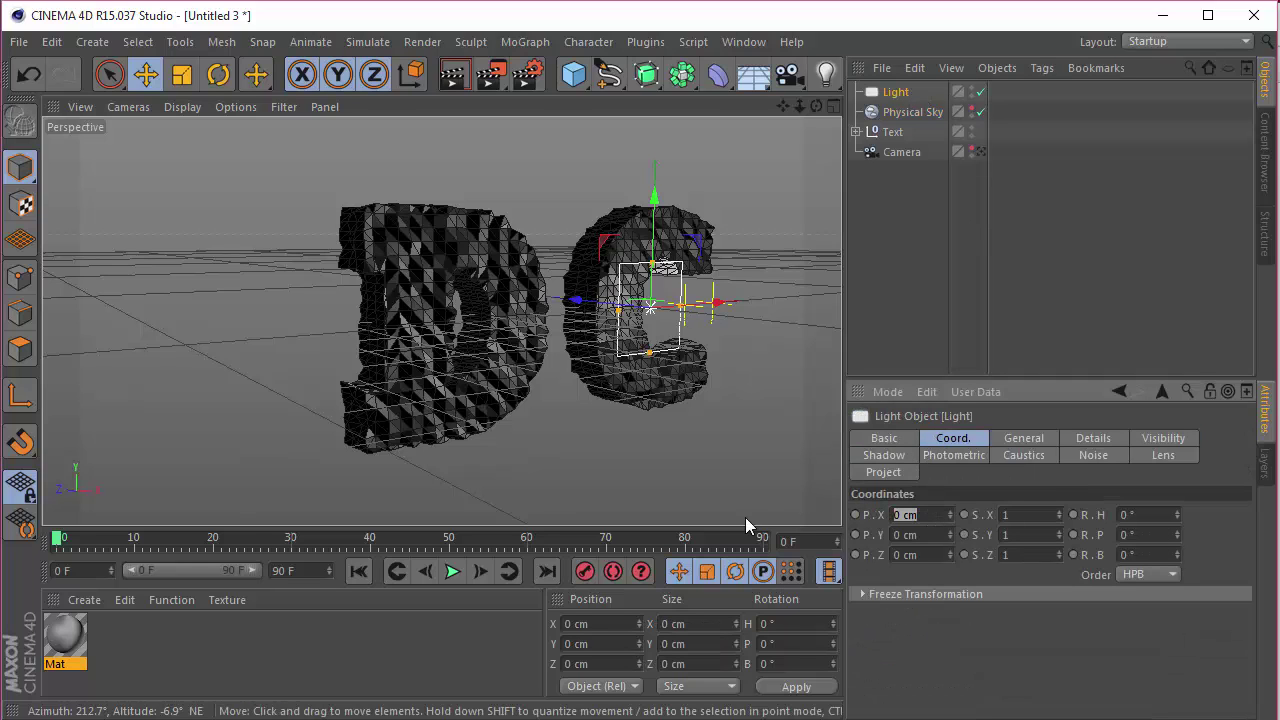
pyautogui.write('-1860')
pyautogui.press('Tab')
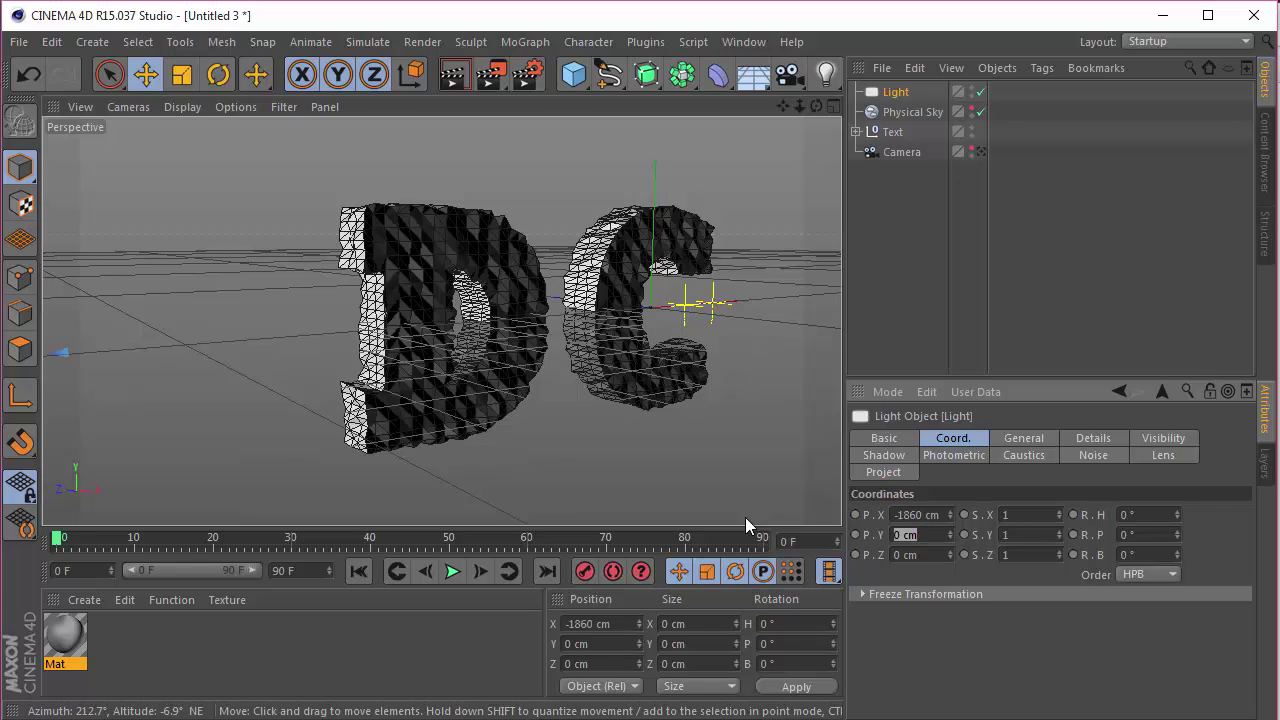
pyautogui.write('-1250')
pyautogui.press('Tab')
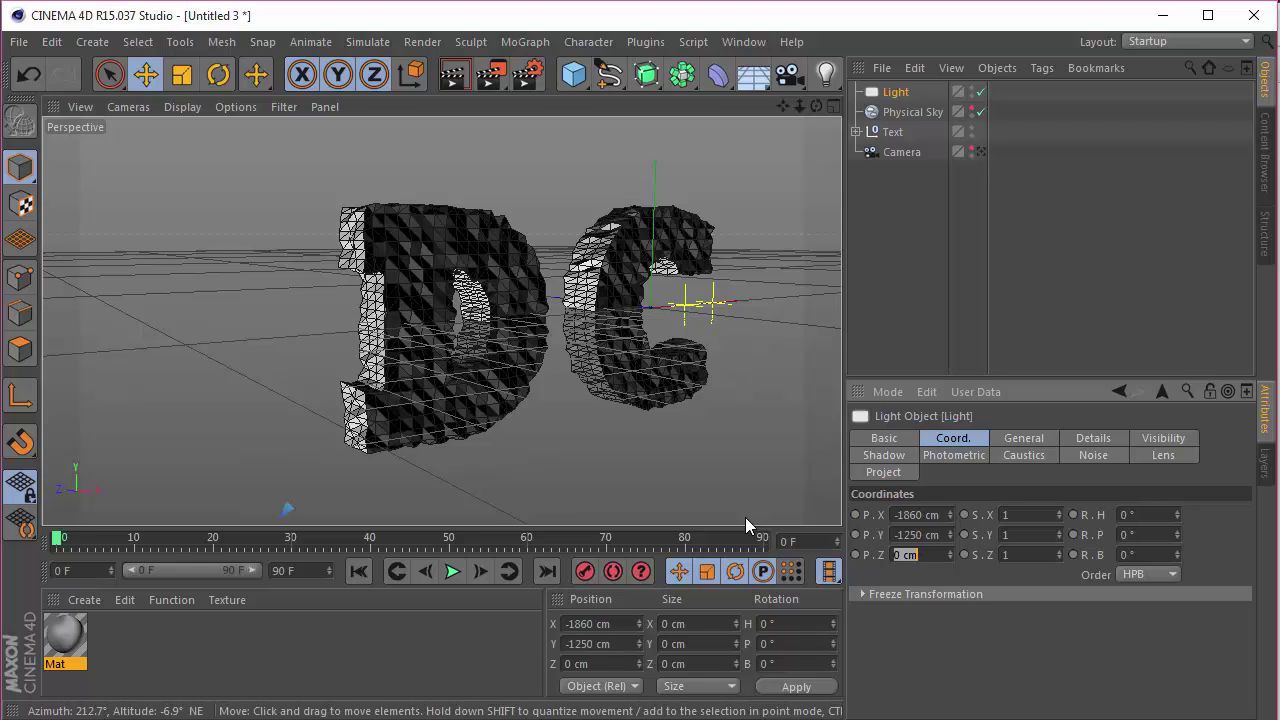
pyautogui.write('-1410')
pyautogui.press('Tab')
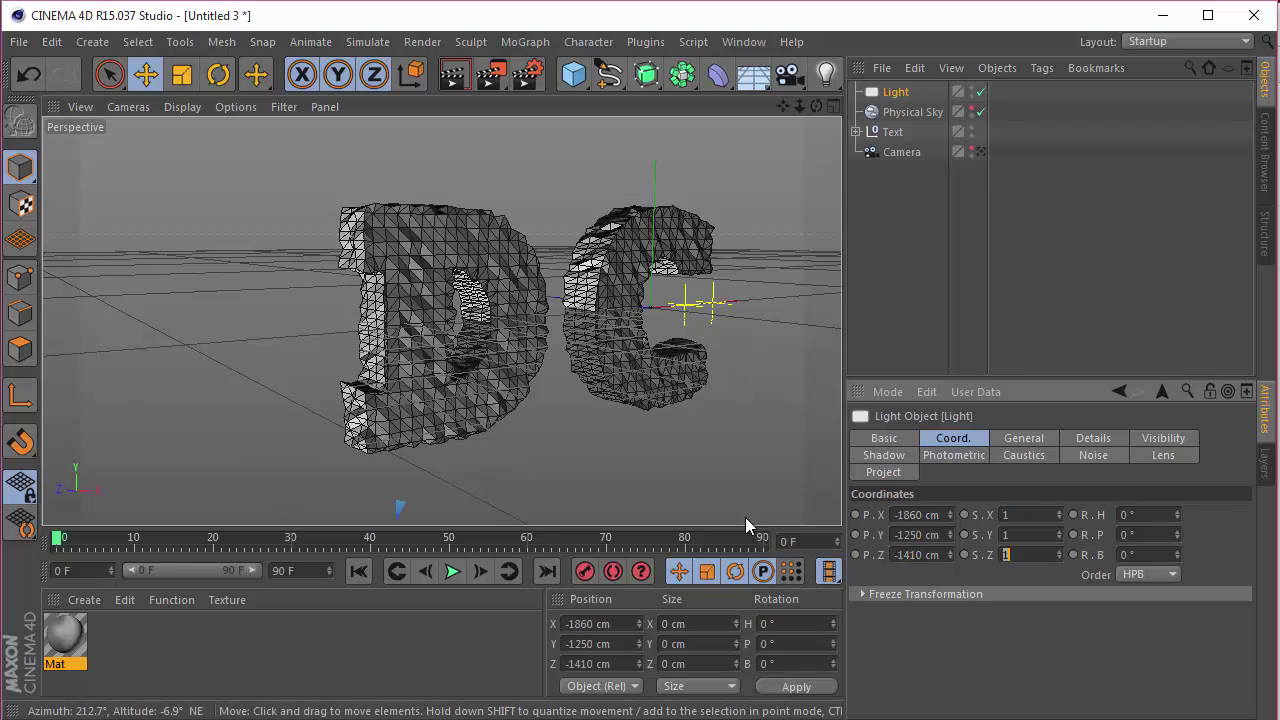
# Rotate the area light to H -65°, P 40° and B -17°.
pyautogui.press('Tab')
pyautogui.write('-65')
pyautogui.press('Tab')
pyautogui.write('40')
pyautogui.press('Tab')
pyautogui.write('-17')
pyautogui.press('Return')
# Give the area light a warm colour of RGB 230, 220, 190 and an intensity of 70%.
pyautogui.click(1012, 438)
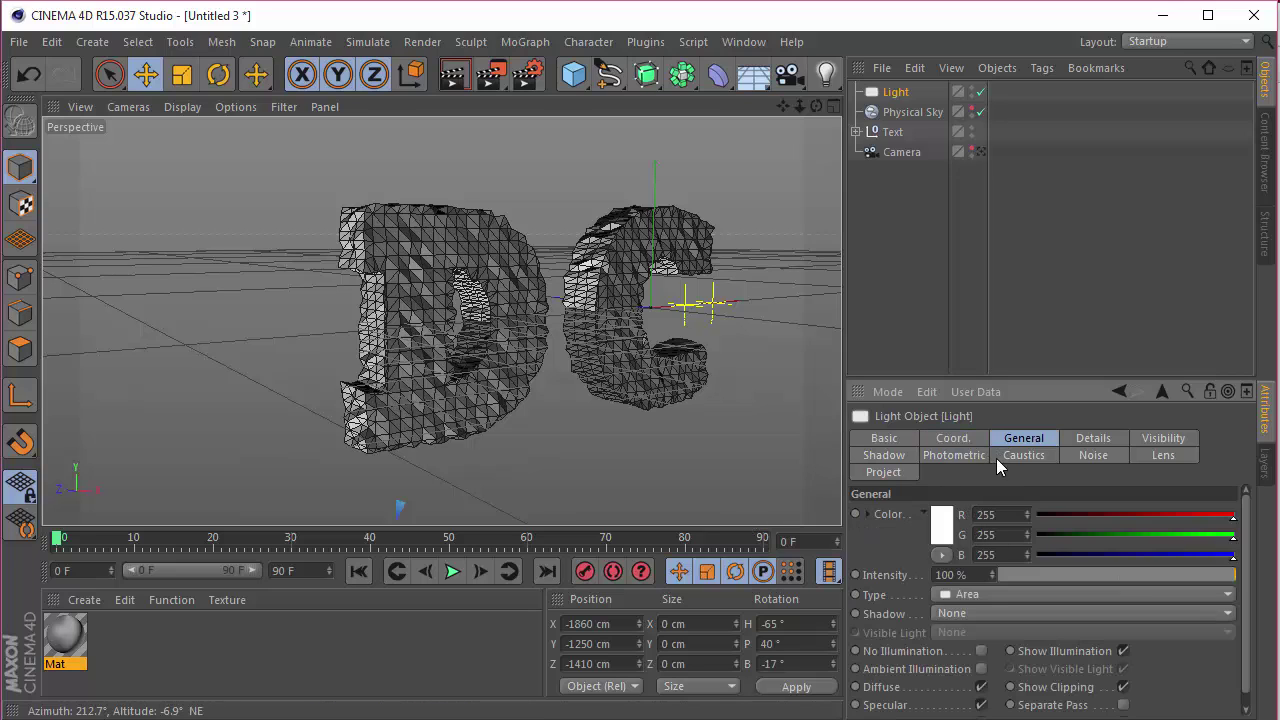
pyautogui.click(1021, 514)
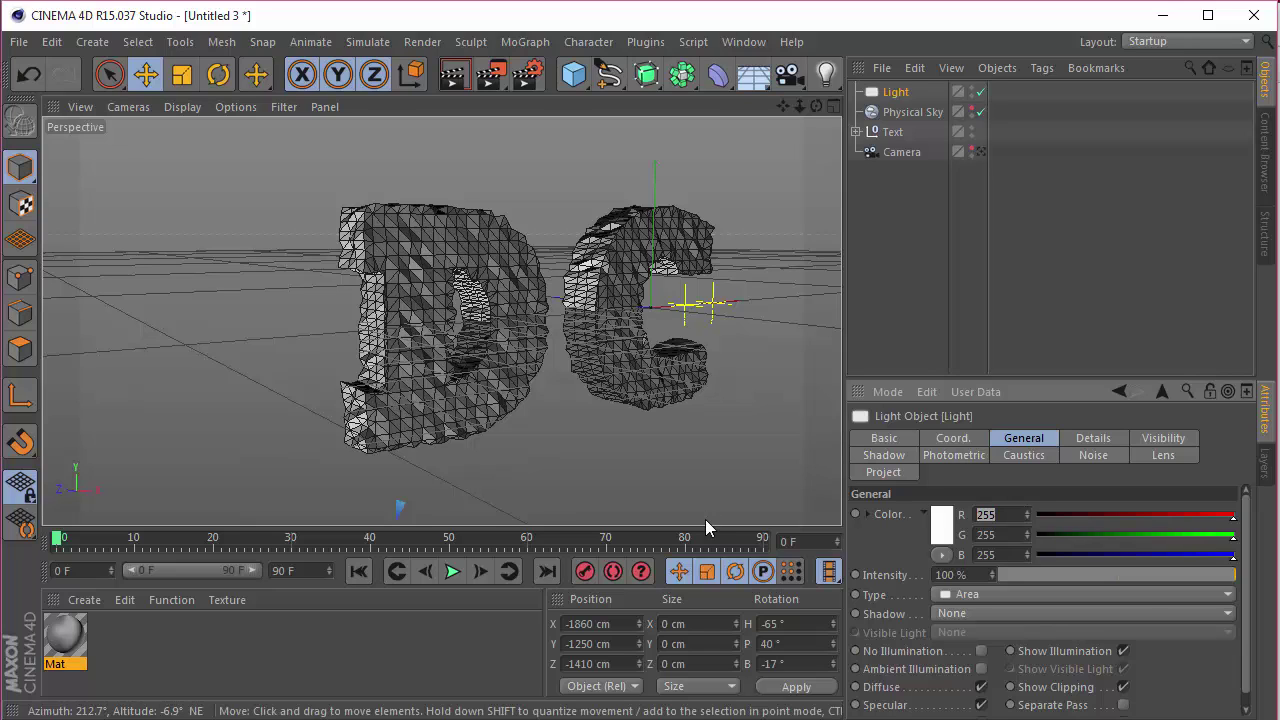
pyautogui.write('230')
pyautogui.write('220')
pyautogui.press('Return')
pyautogui.press('space')
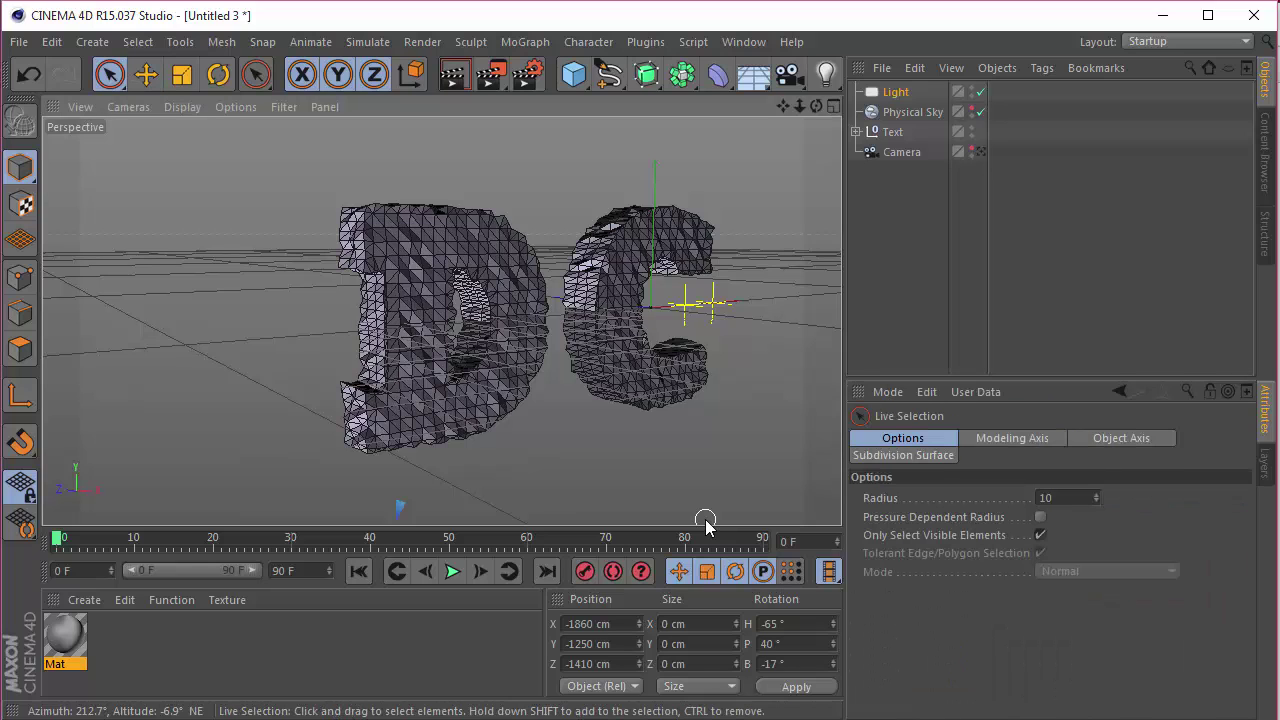
pyautogui.click(901, 100)
pyautogui.click(990, 554)
pyautogui.write('190')
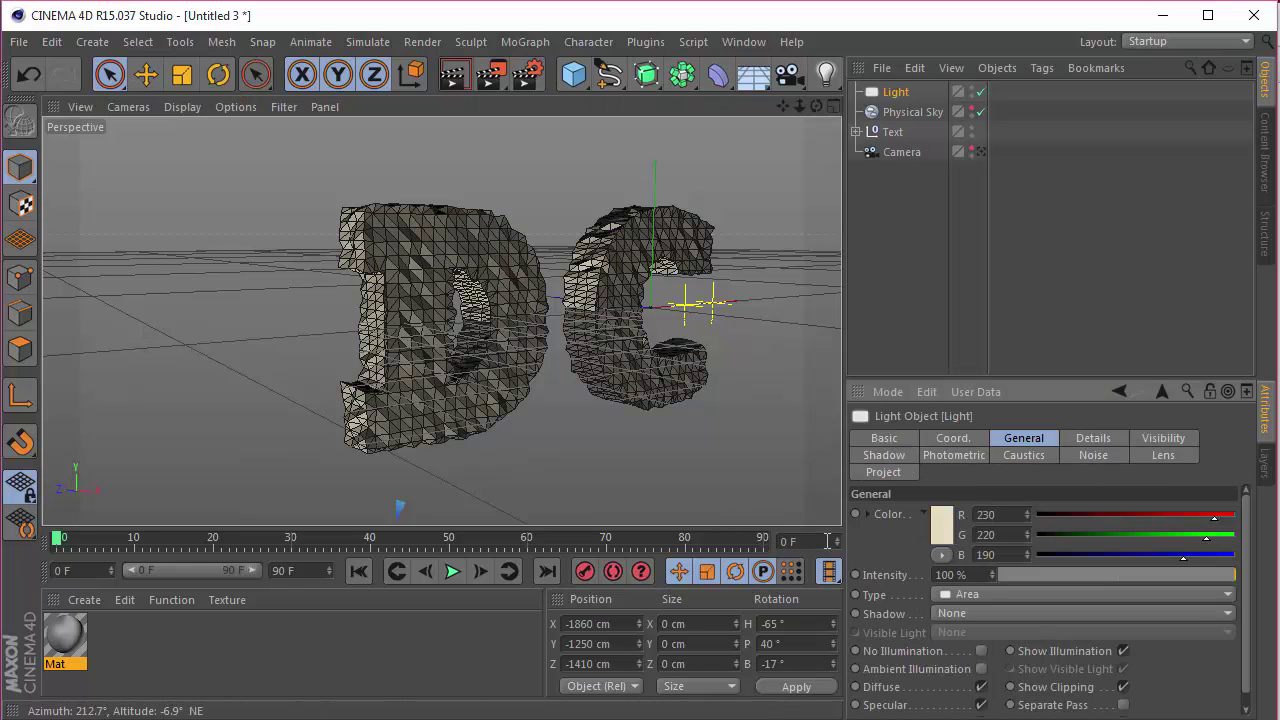
pyautogui.press('Tab')
pyautogui.write('70')
pyautogui.press('Return')
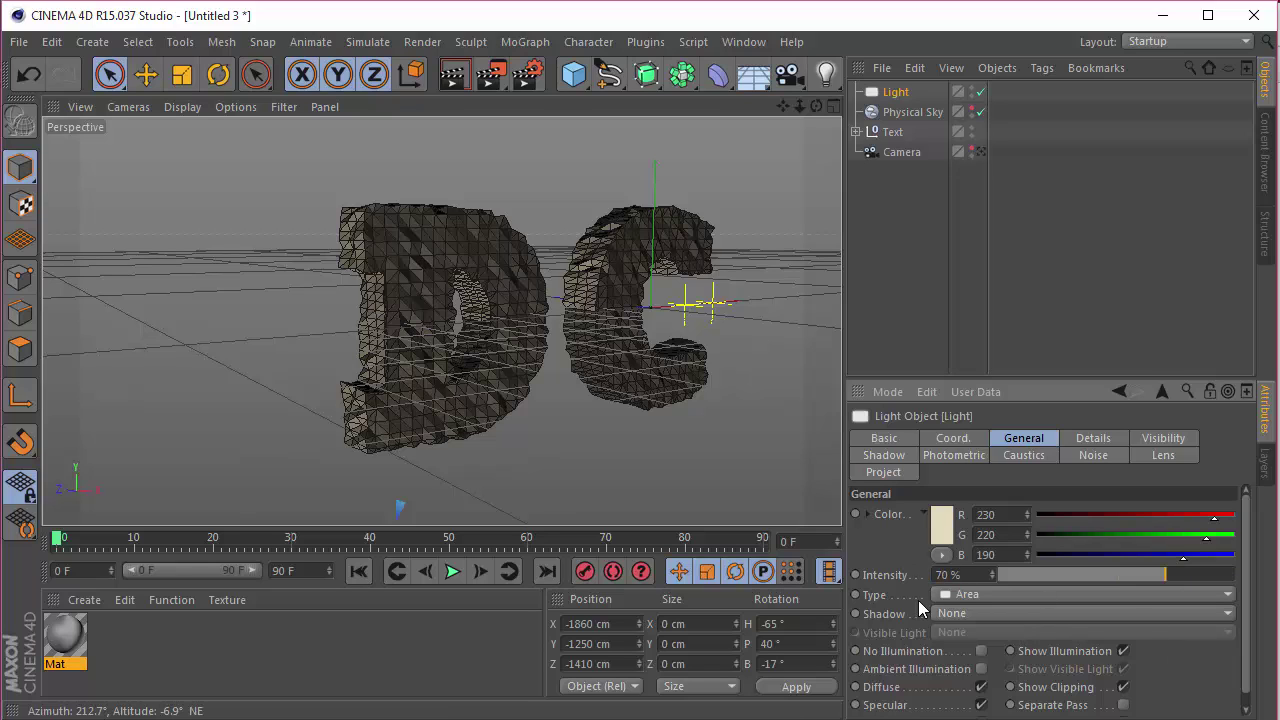
# Set the area light's rectangle size to 2410 cm in both X and Y.
pyautogui.click(1093, 439)
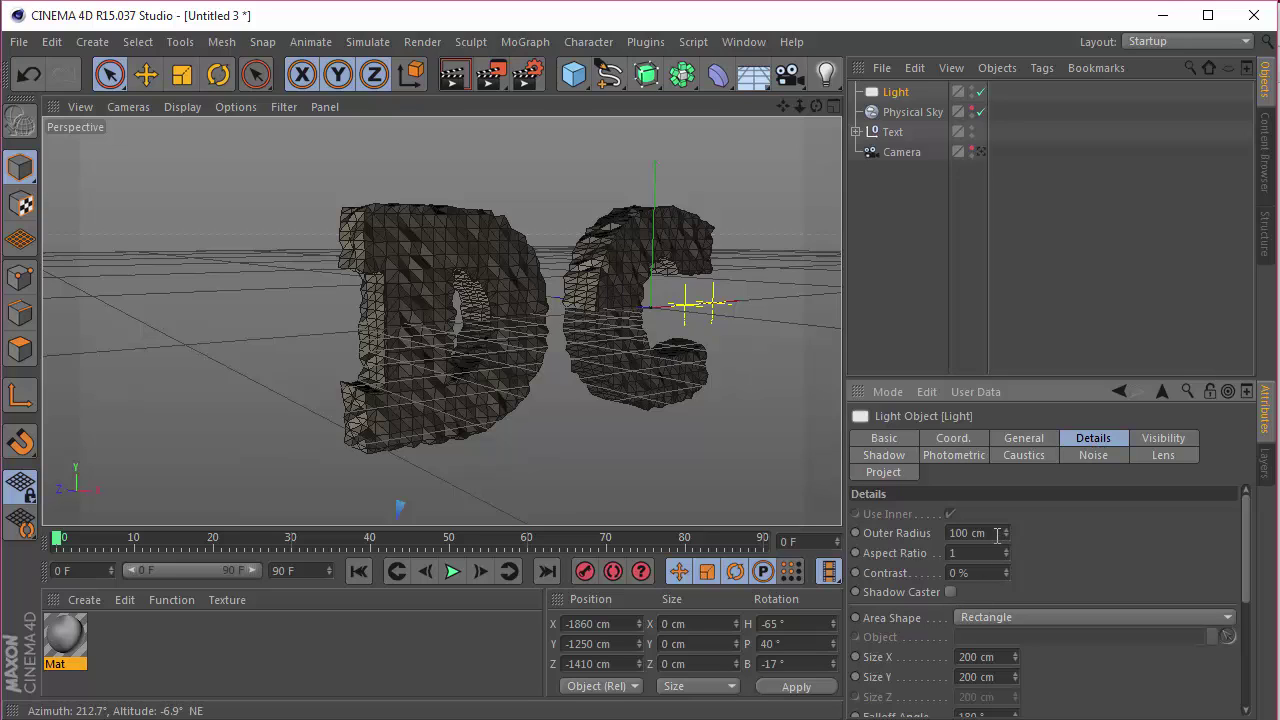
pyautogui.scroll(-2, 1094, 523)
pyautogui.moveTo(1002, 598); pyautogui.dragTo(888, 598)
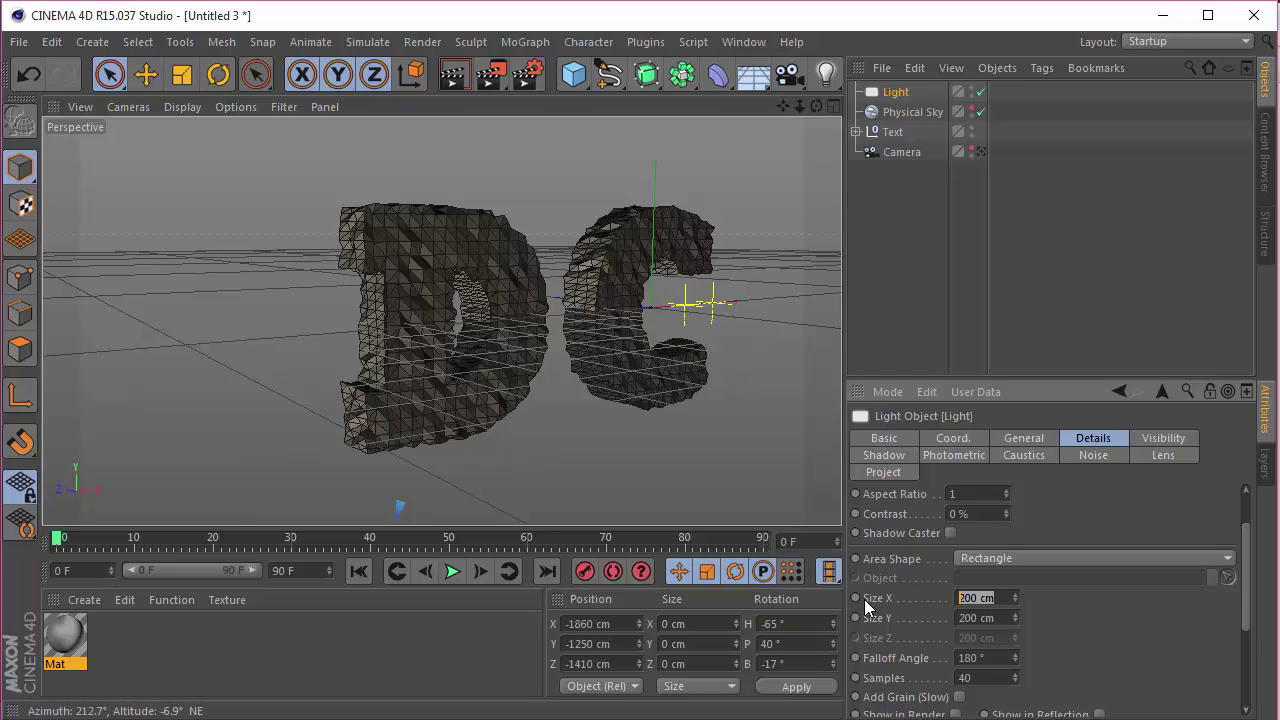
pyautogui.write('2410')
pyautogui.press('Tab')
pyautogui.write('2410')
pyautogui.press('Return')
pyautogui.scroll(2, 1128, 540)
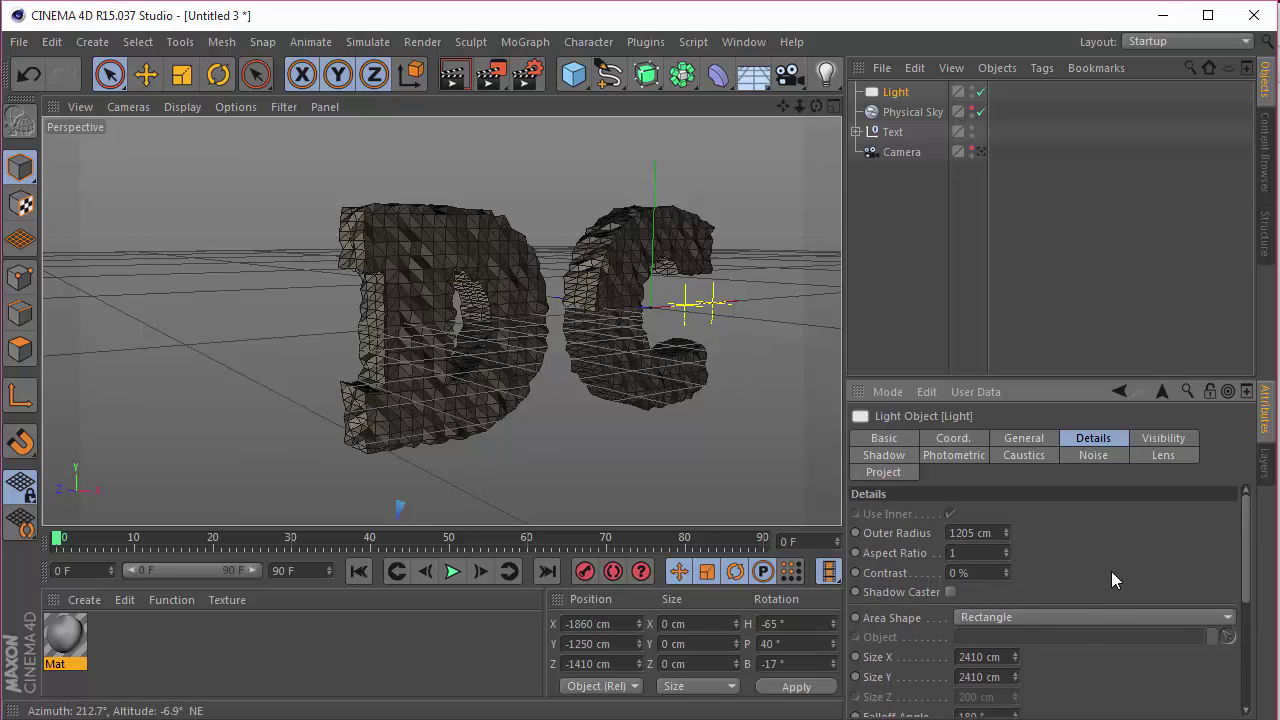
# Examine the light's remaining detail settings, its placement around the letters, and the Physical Sky's sun settings.
pyautogui.scroll(-7, 1111, 571)
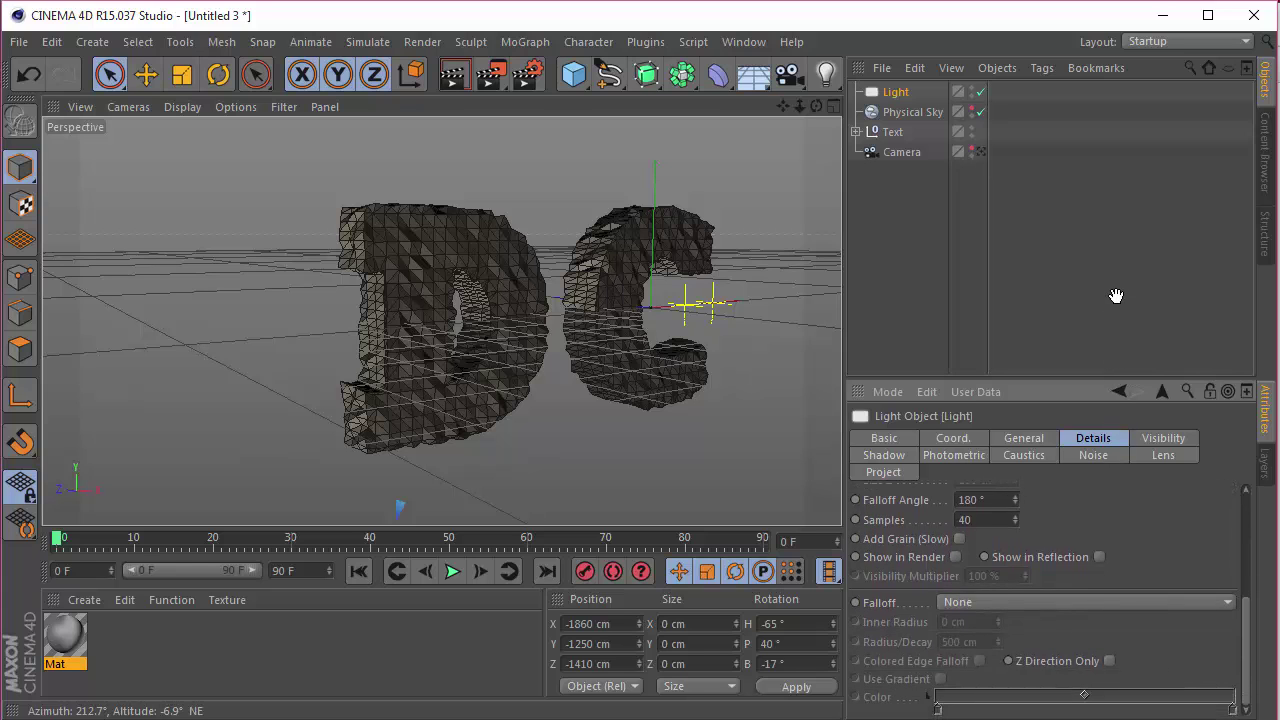
pyautogui.scroll(7, 1121, 615)
pyautogui.moveTo(816, 106); pyautogui.dragTo(517, 446)
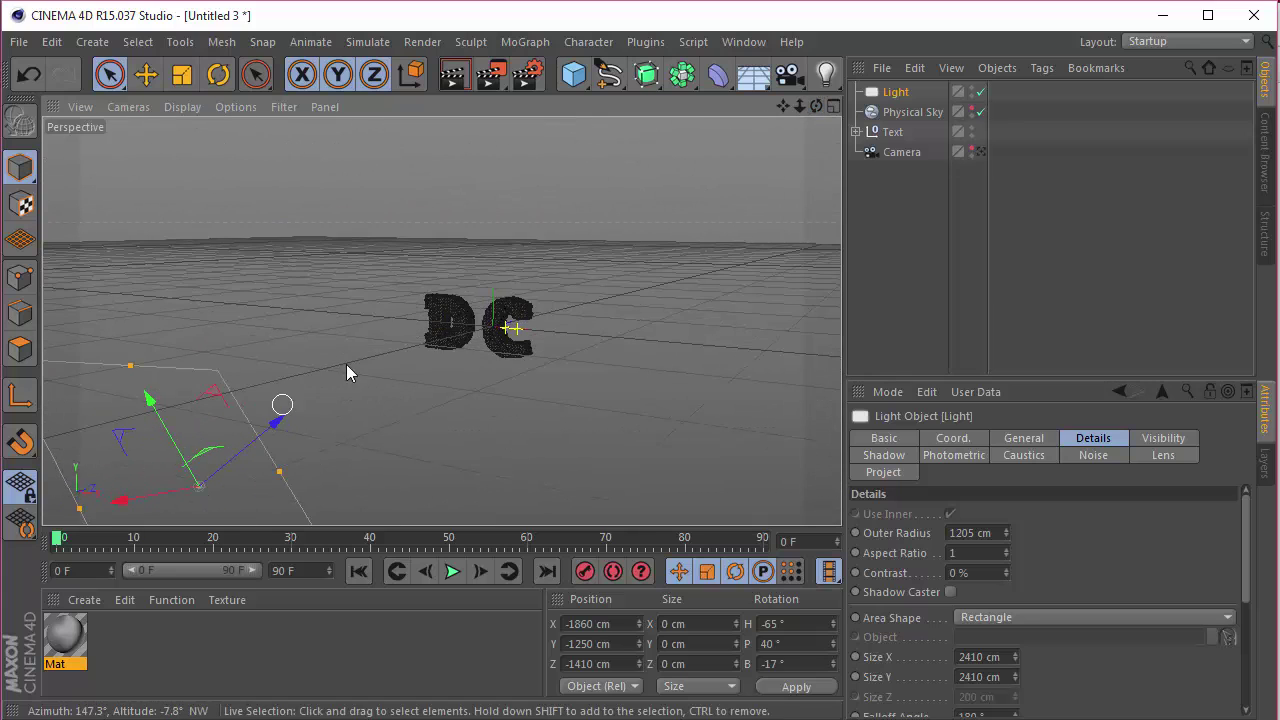
pyautogui.moveTo(816, 107); pyautogui.dragTo(660, 115)
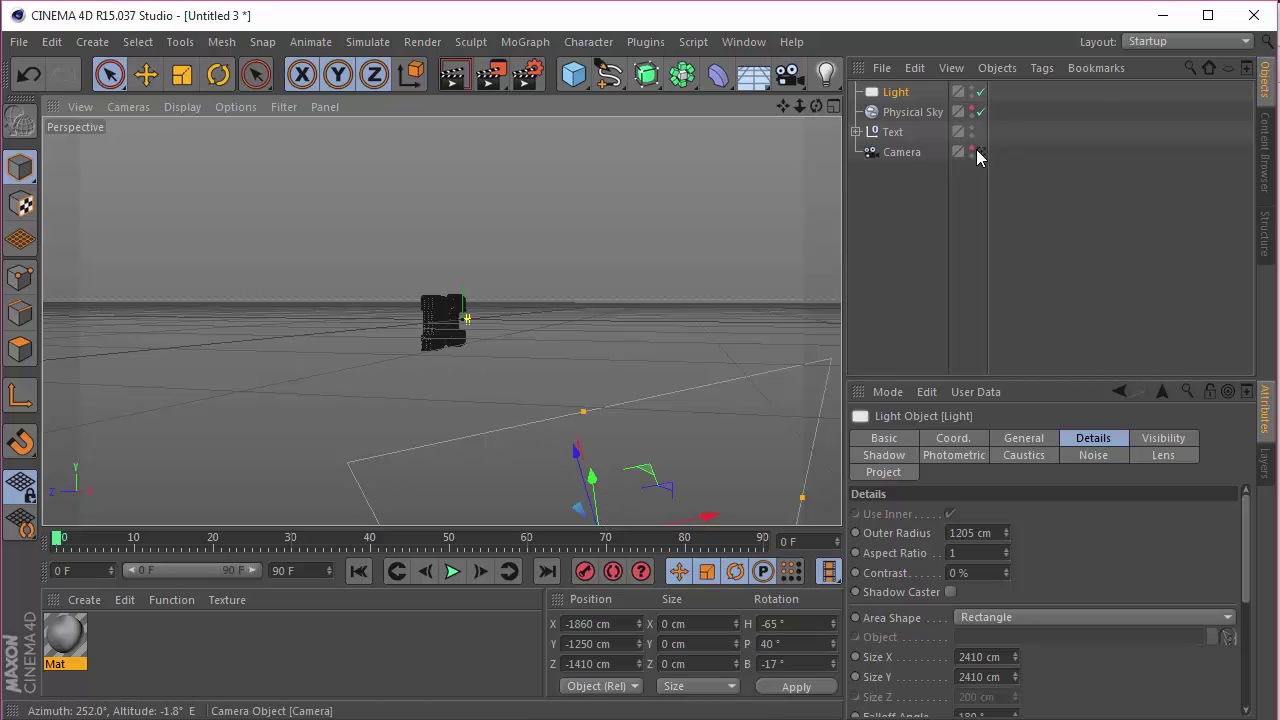
pyautogui.moveTo(816, 107); pyautogui.dragTo(850, 118)
pyautogui.scroll(6, 440, 320)
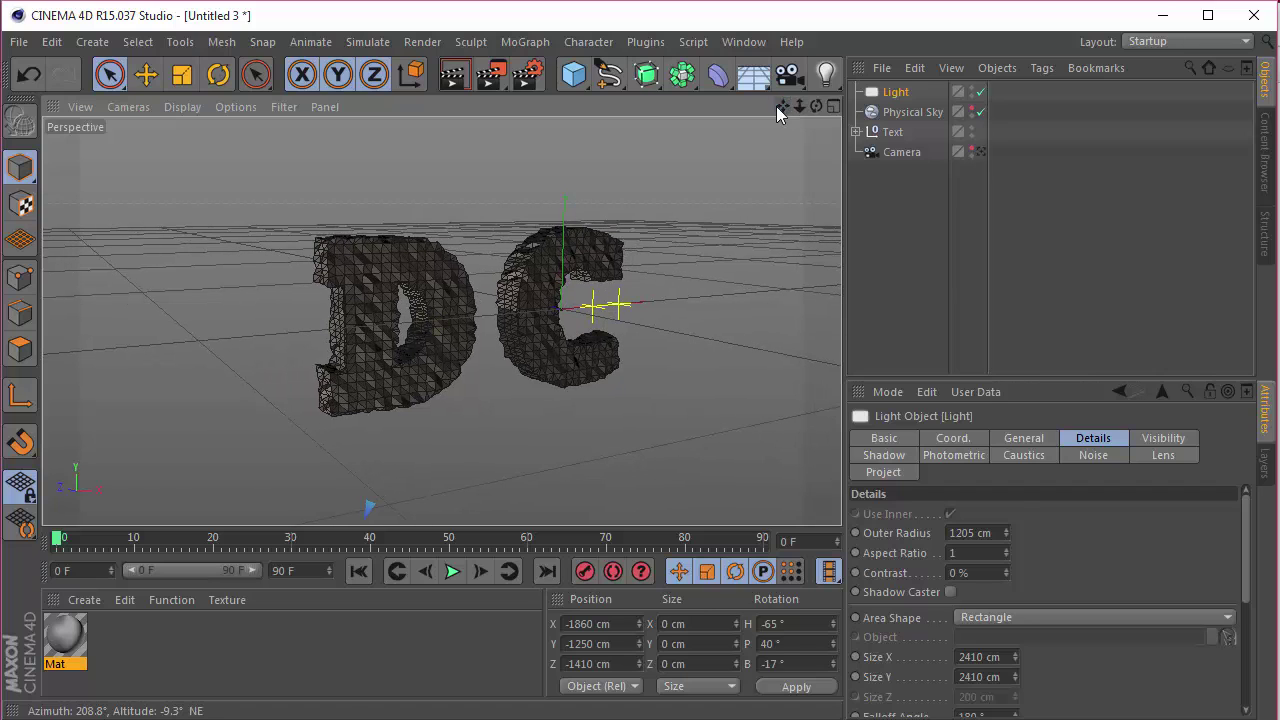
pyautogui.click(886, 112)
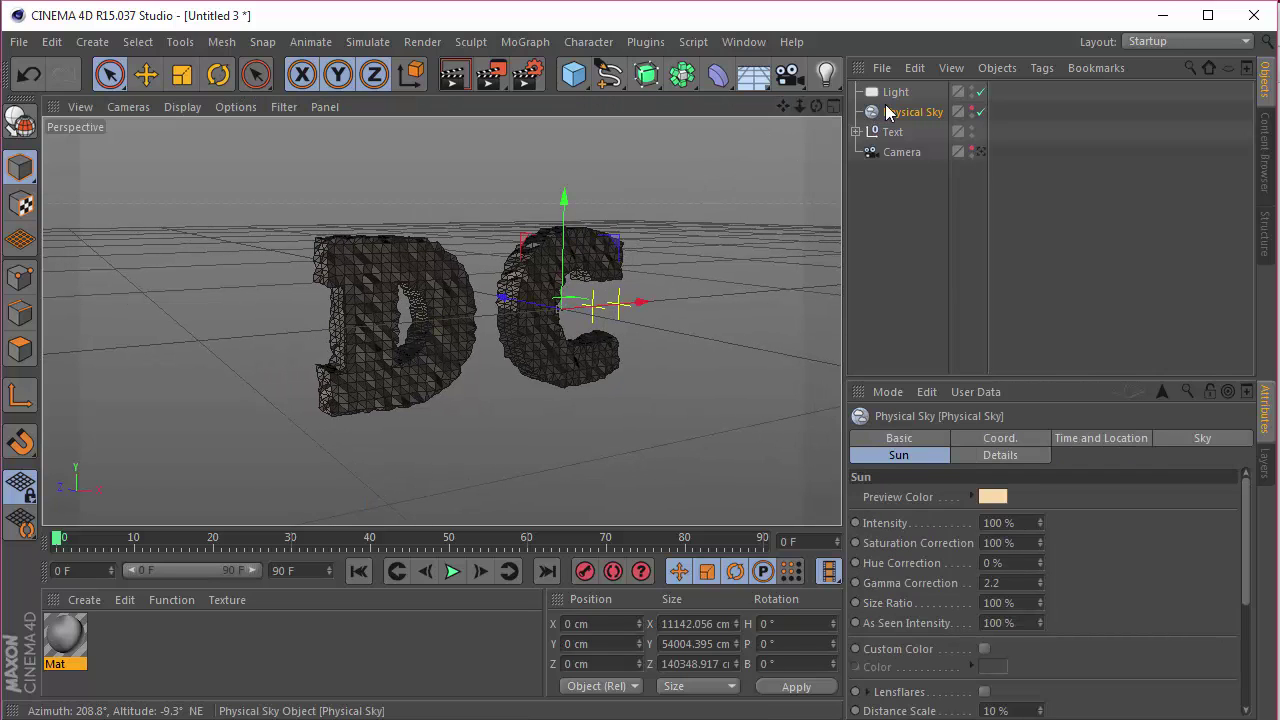
pyautogui.moveTo(1088, 603)
pyautogui.mouseDown(button='middle')
pyautogui.moveTo(1093, 405)
pyautogui.moveTo(1100, 598)
pyautogui.mouseUp(button='middle')
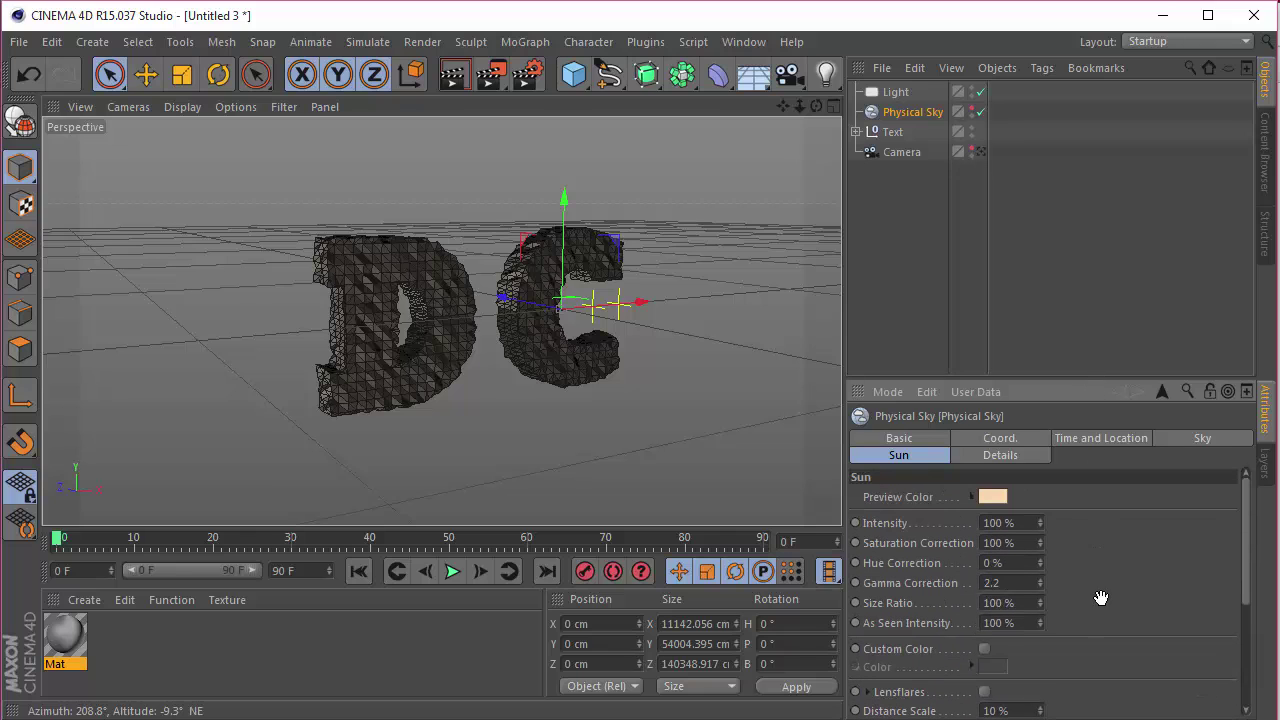
pyautogui.click(948, 237)
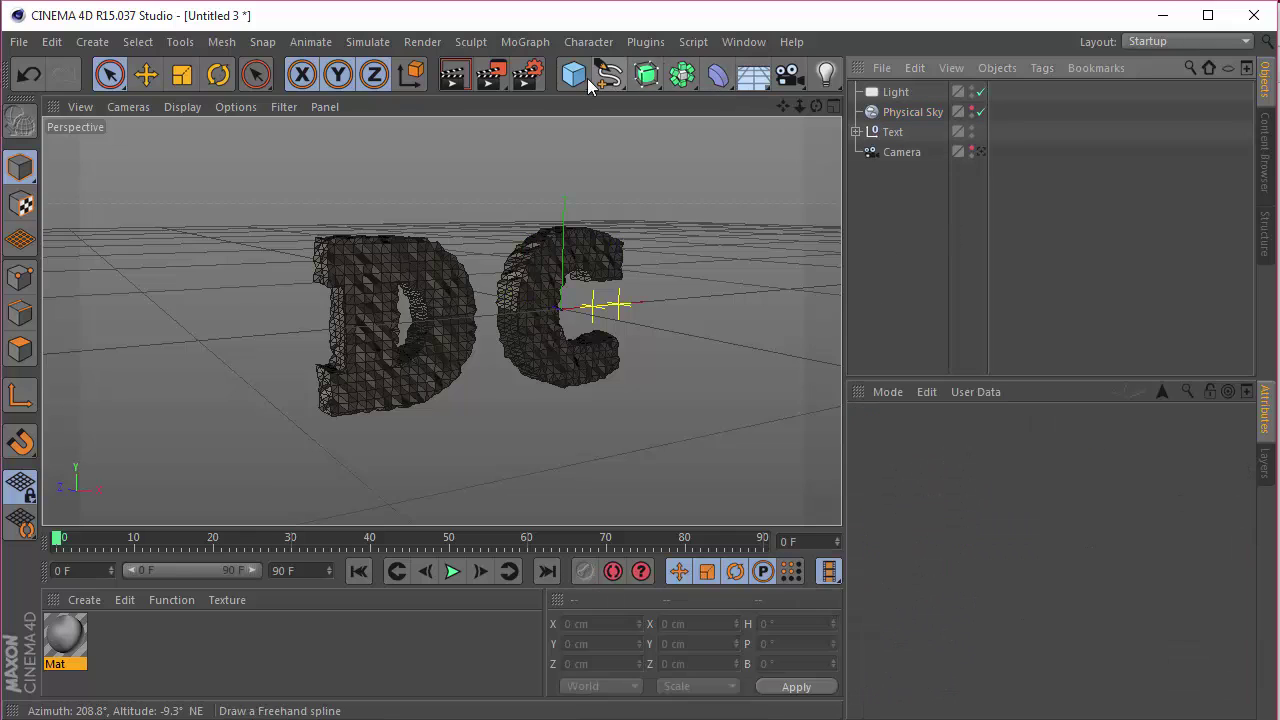
# Add a plane to the scene and position it at X 1330 cm and Y 1330 cm.
pyautogui.moveTo(570, 80); pyautogui.dragTo(757, 137)
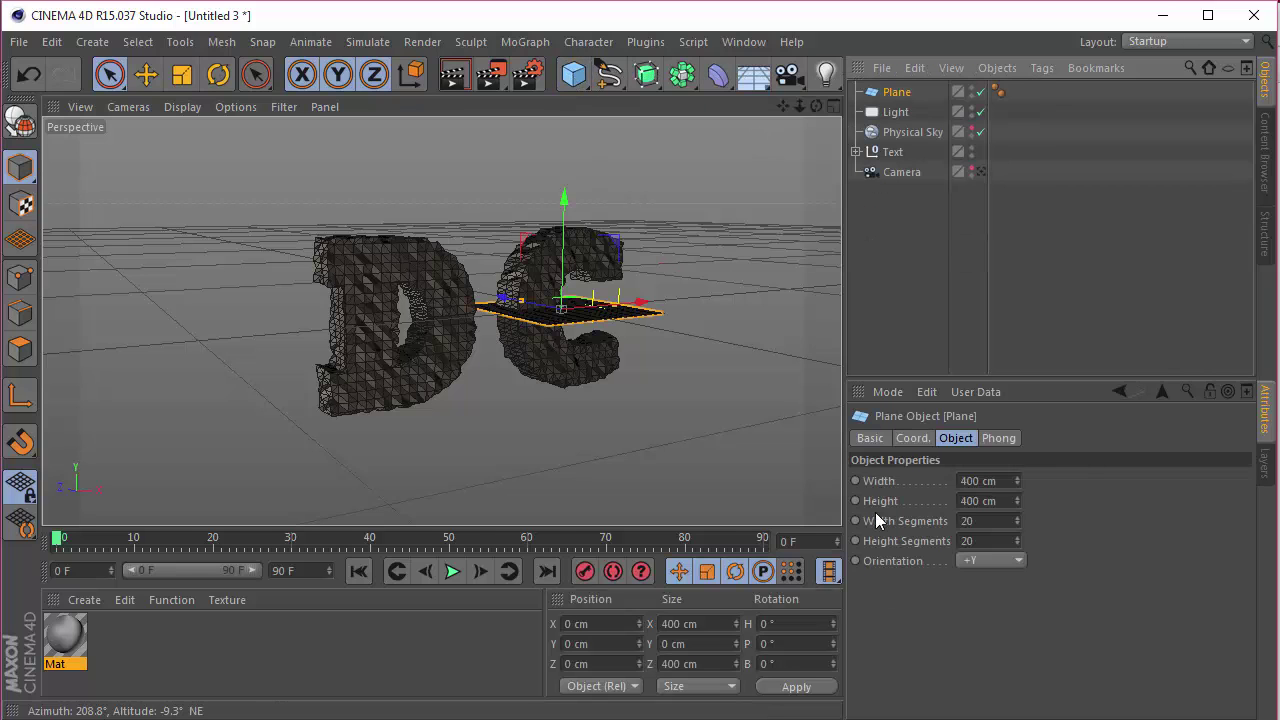
pyautogui.click(898, 438)
pyautogui.click(934, 482)
pyautogui.write('13')
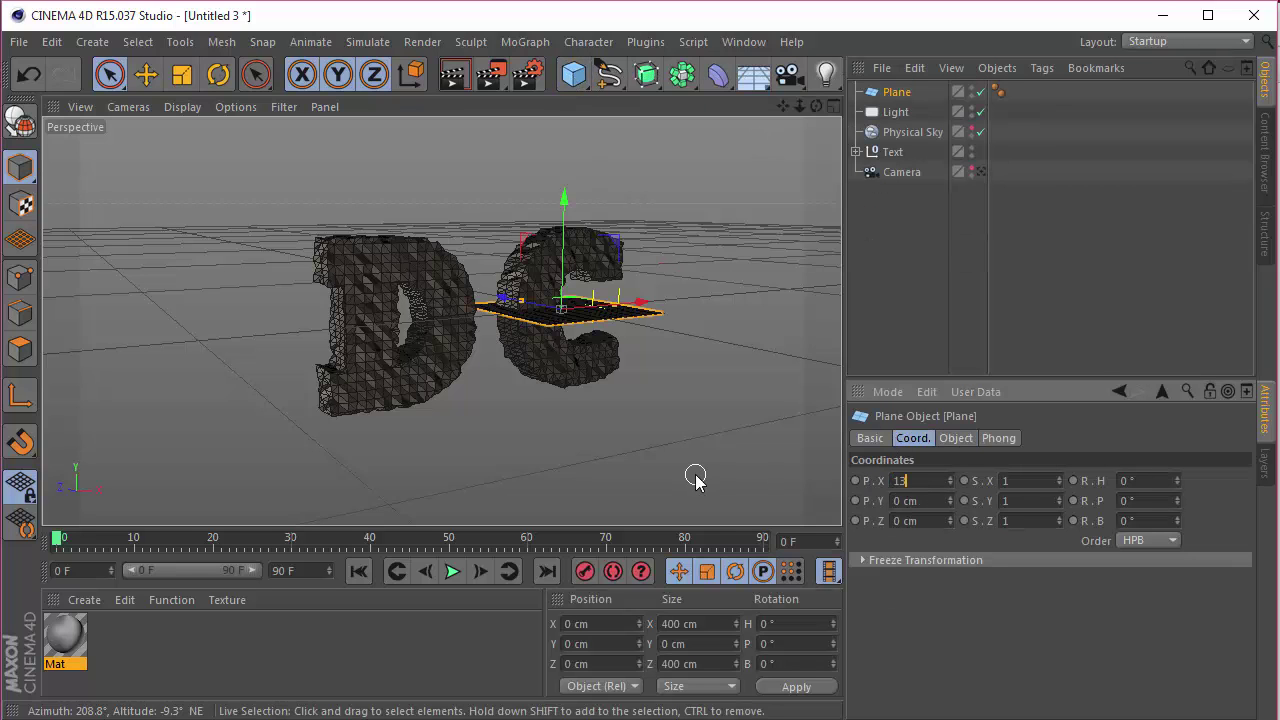
pyautogui.write('30')
pyautogui.press('Tab')
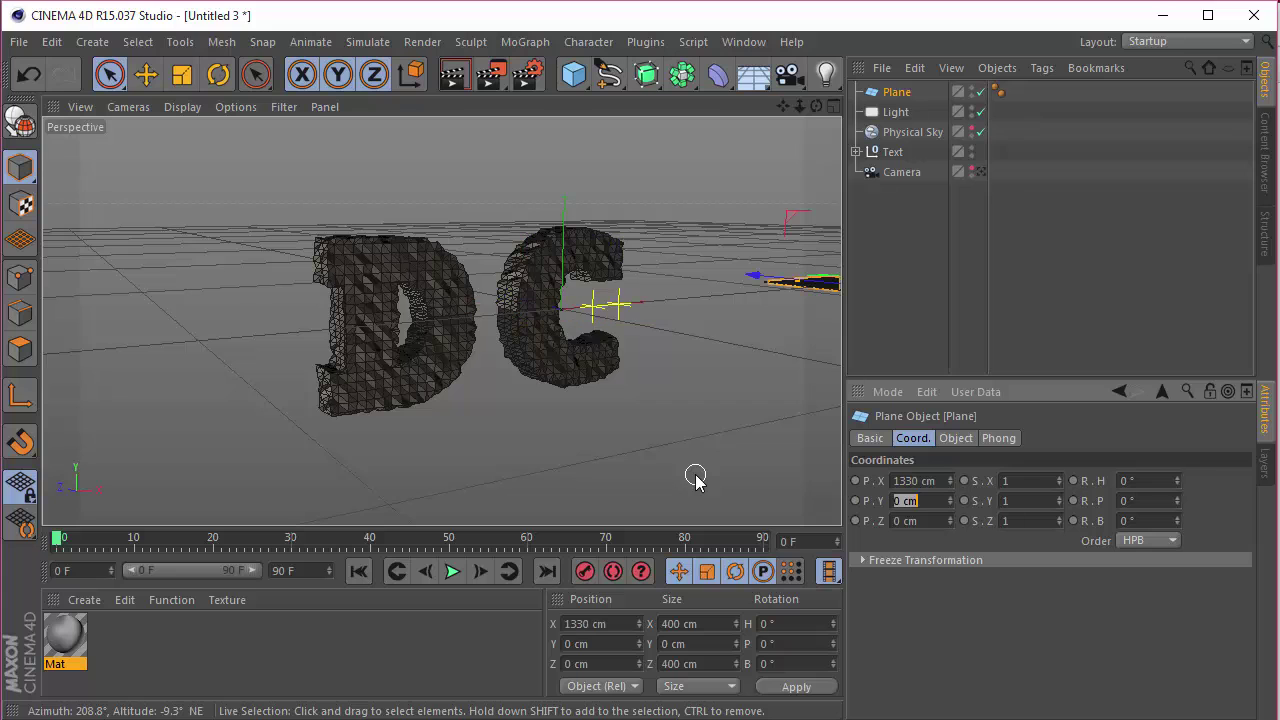
pyautogui.write('1330')
pyautogui.press('Return')
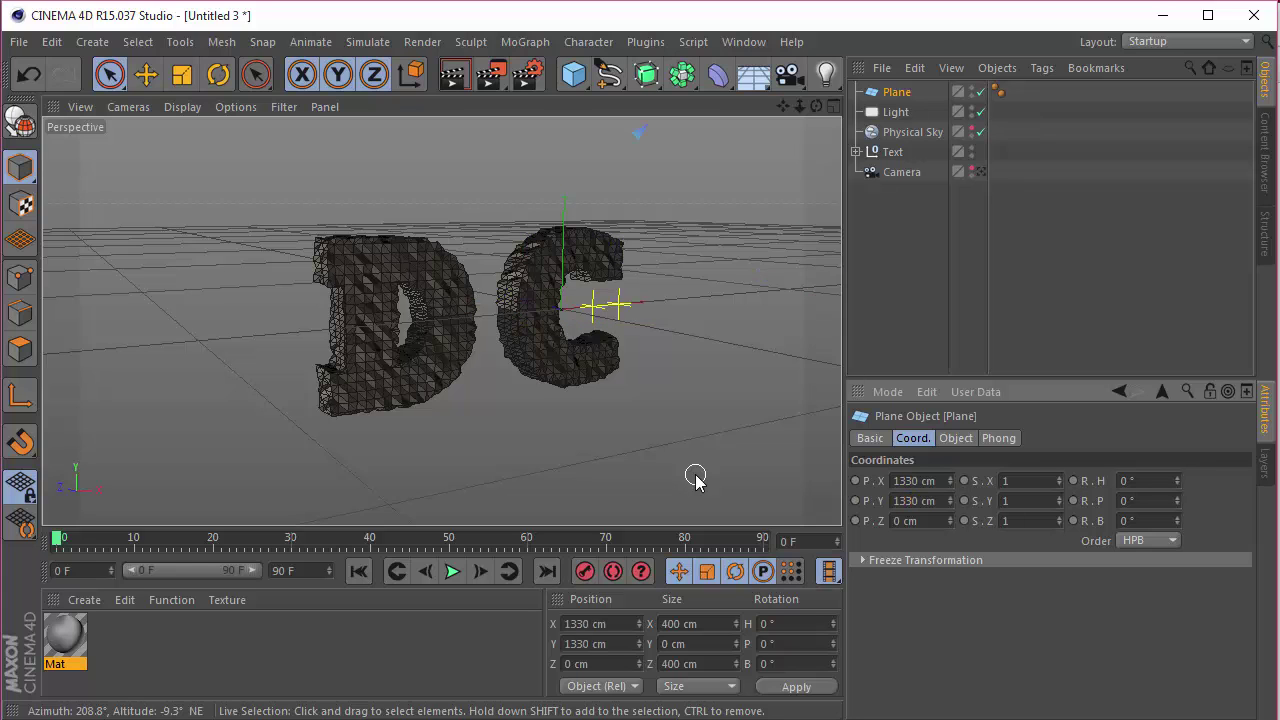
# Stand the plane upright by setting its orientation to +Z.
pyautogui.moveTo(800, 106); pyautogui.dragTo(405, 345)
pyautogui.click(960, 443)
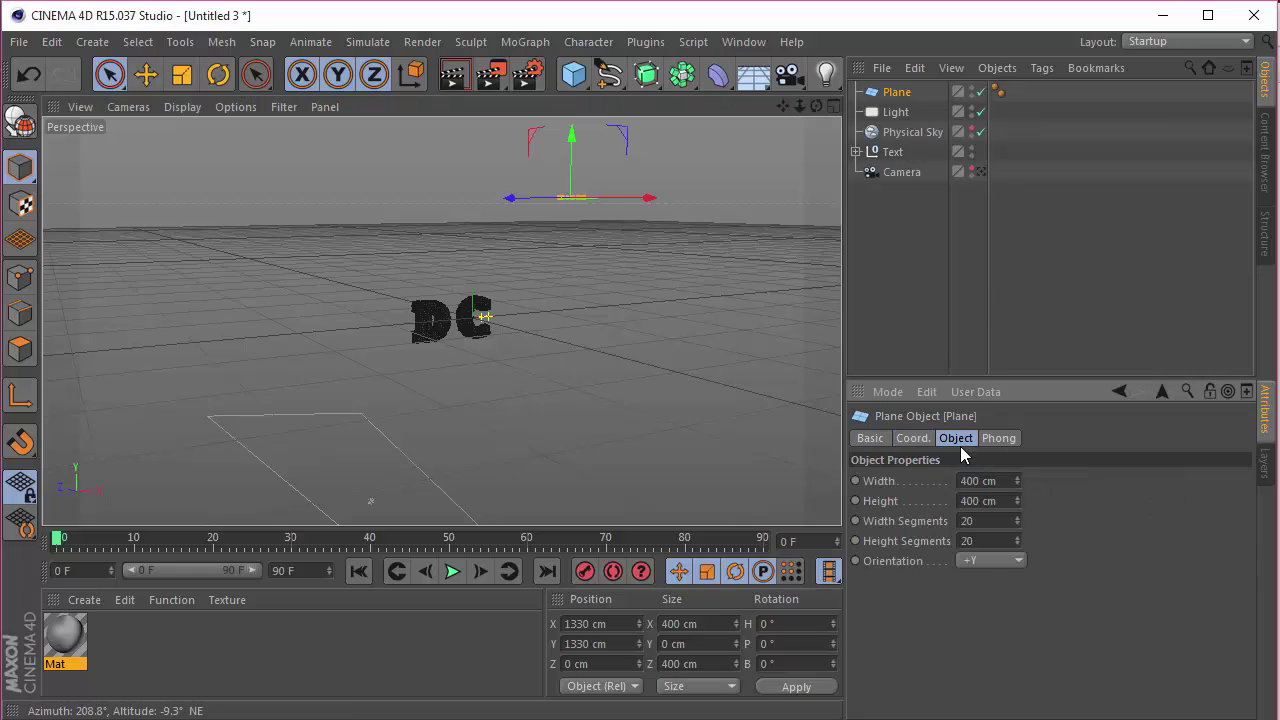
pyautogui.click(990, 560)
pyautogui.click(978, 670)
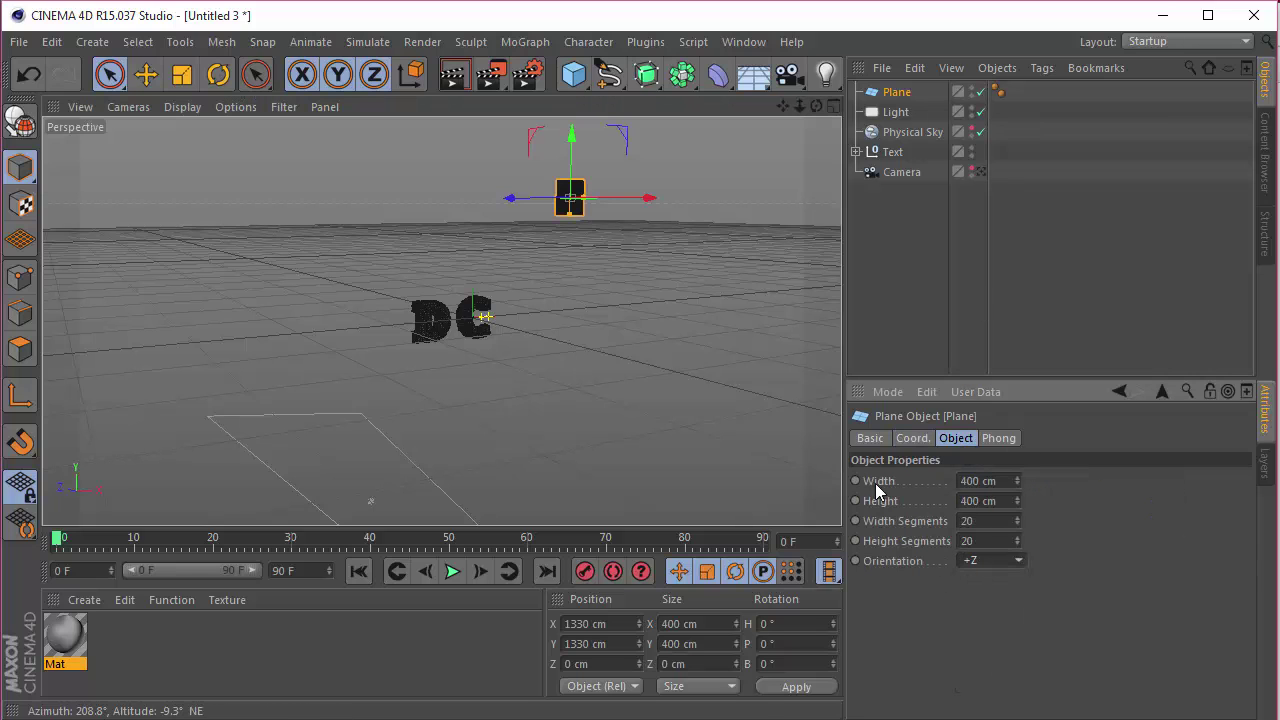
pyautogui.scroll(3, 636, 277)
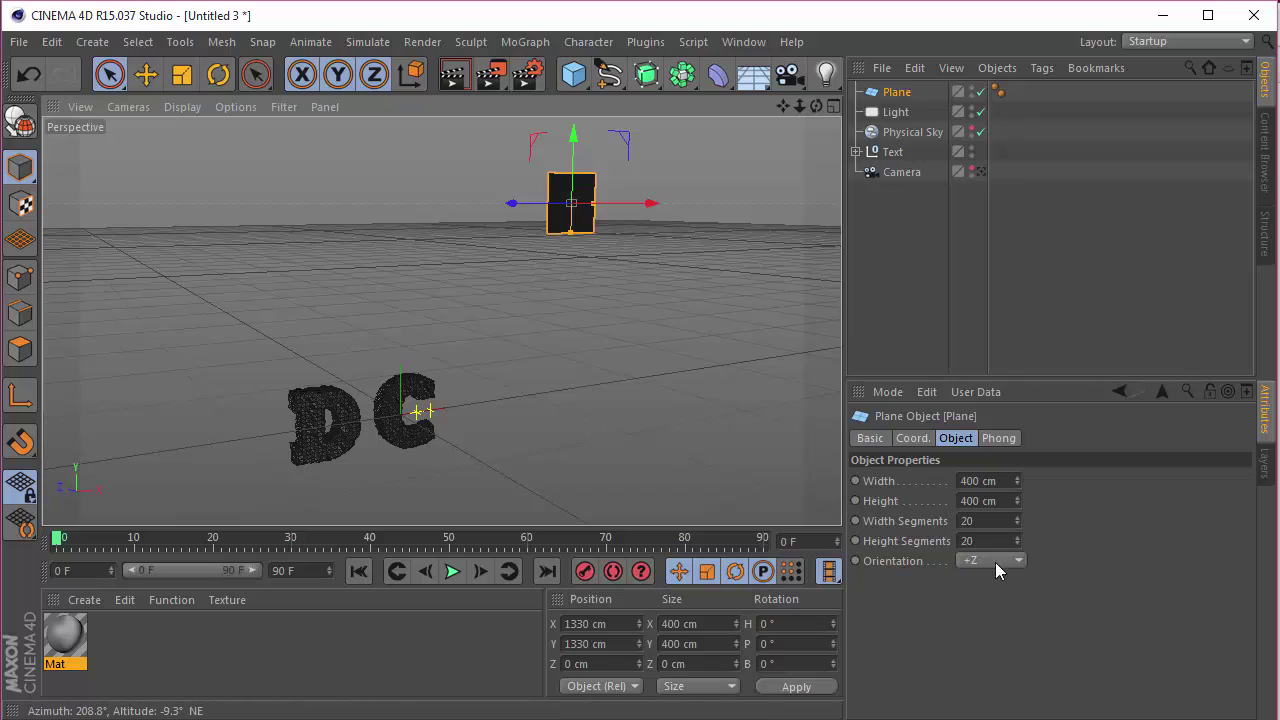
# Enlarge the plane to a width of 10000 cm and a height of 6000 cm.
pyautogui.click(985, 481)
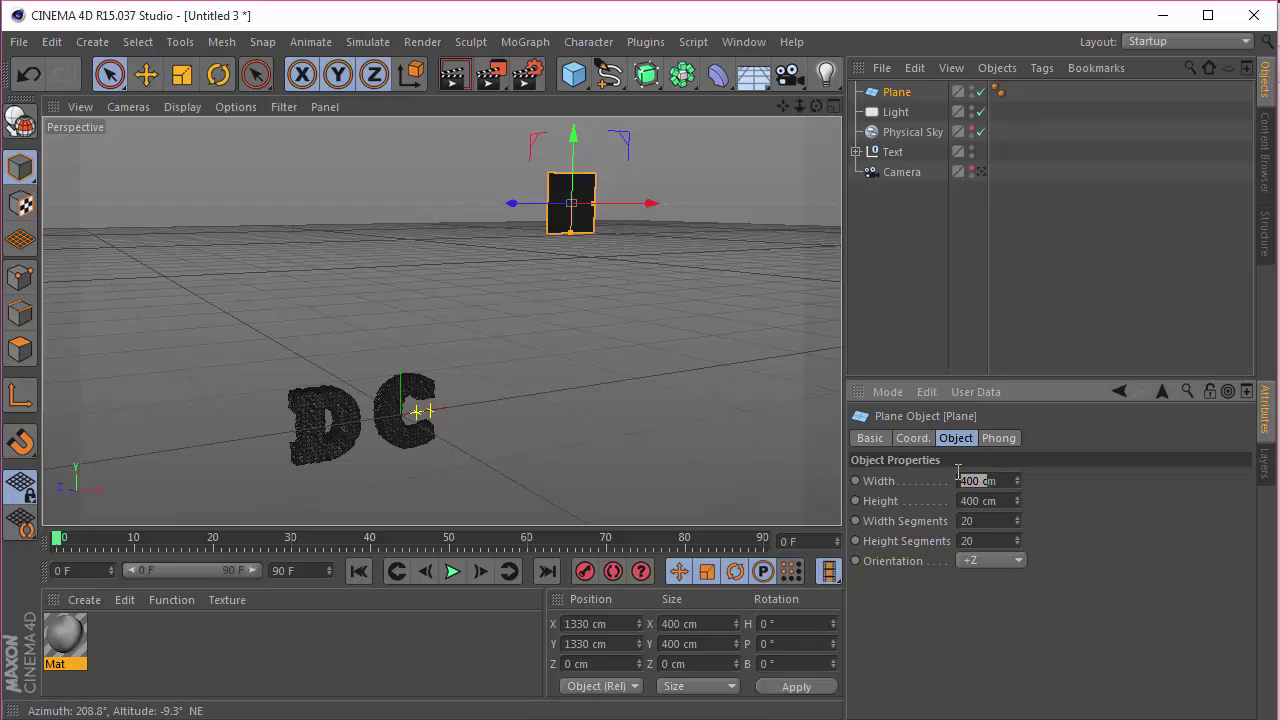
pyautogui.write('10000')
pyautogui.press('Return')
pyautogui.scroll(-5, 682, 372)
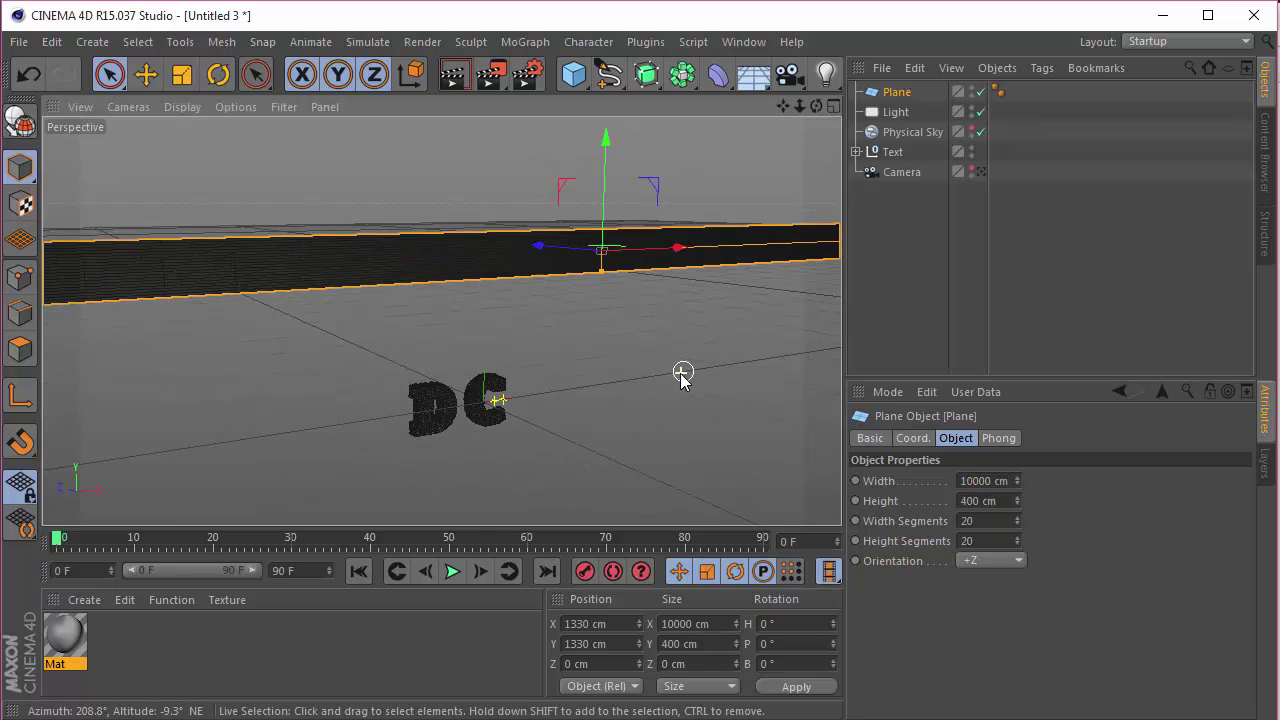
pyautogui.doubleClick(1006, 501)
pyautogui.write('60')
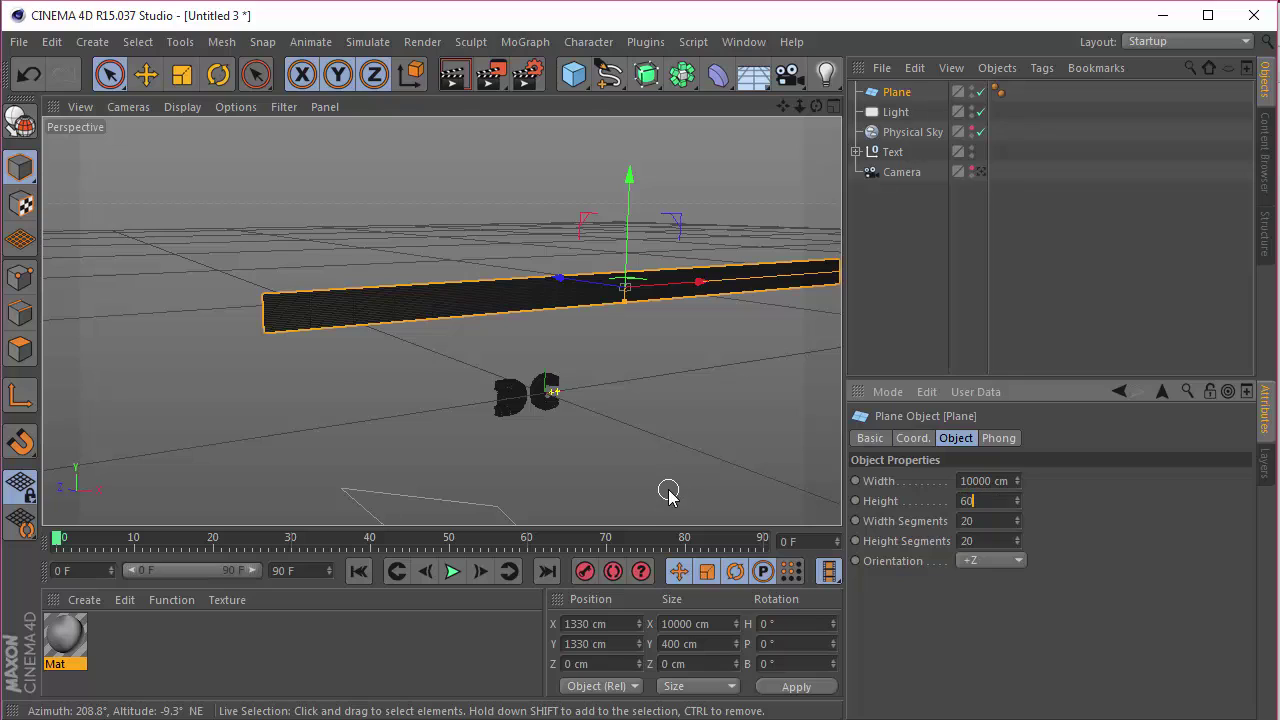
pyautogui.write('00')
pyautogui.press('Return')
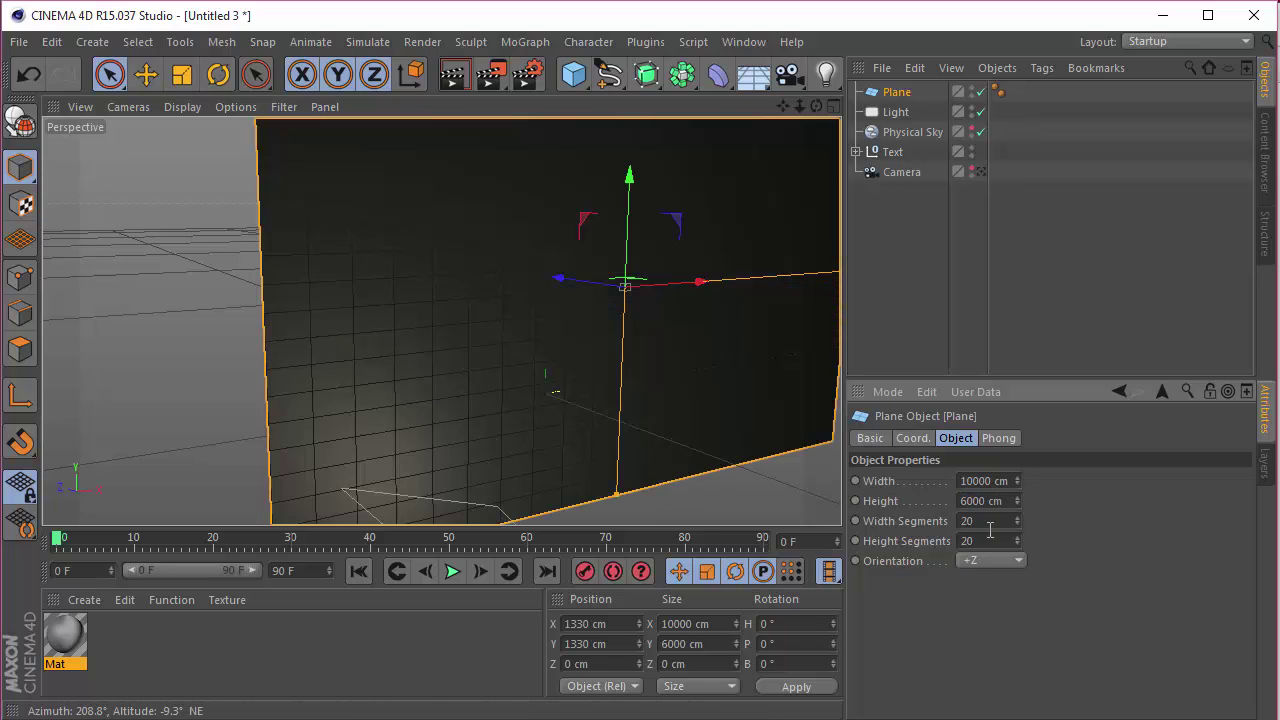
# Set the plane's width and height segments to 30 each and deselect it.
pyautogui.doubleClick(1010, 521)
pyautogui.write('30')
pyautogui.press('Tab')
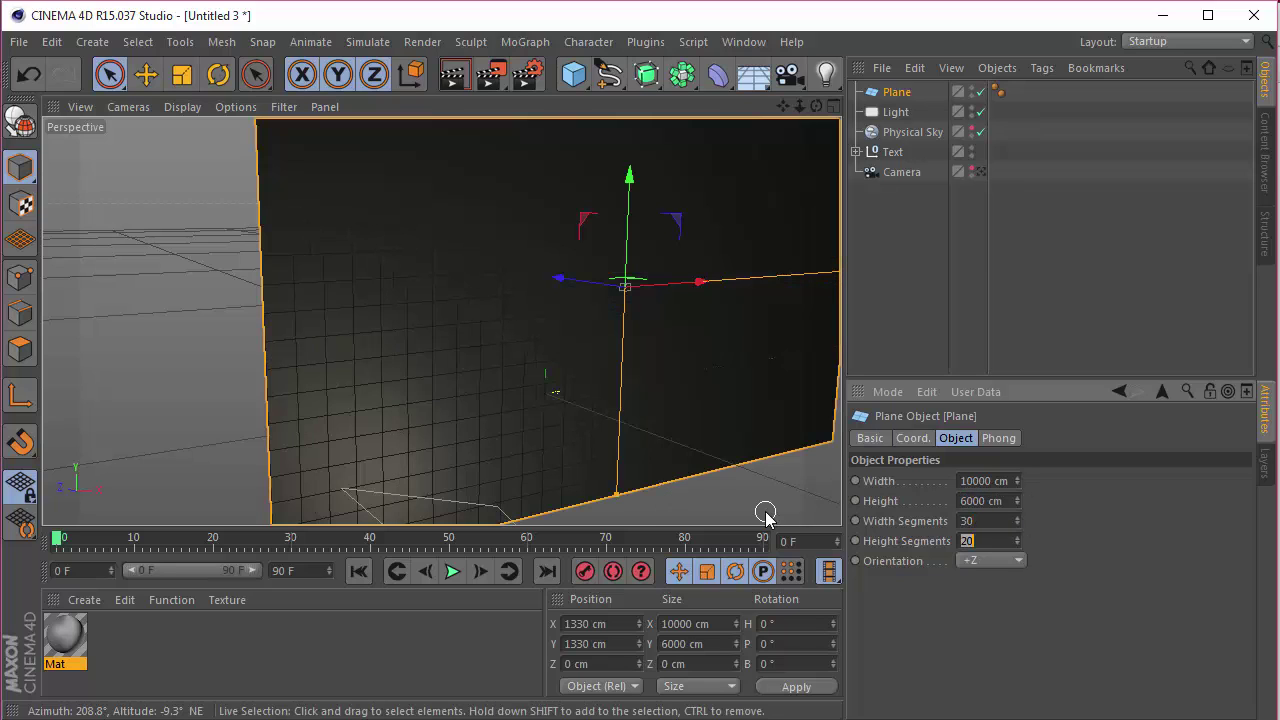
pyautogui.write('30')
pyautogui.press('Return')
pyautogui.click(976, 196)
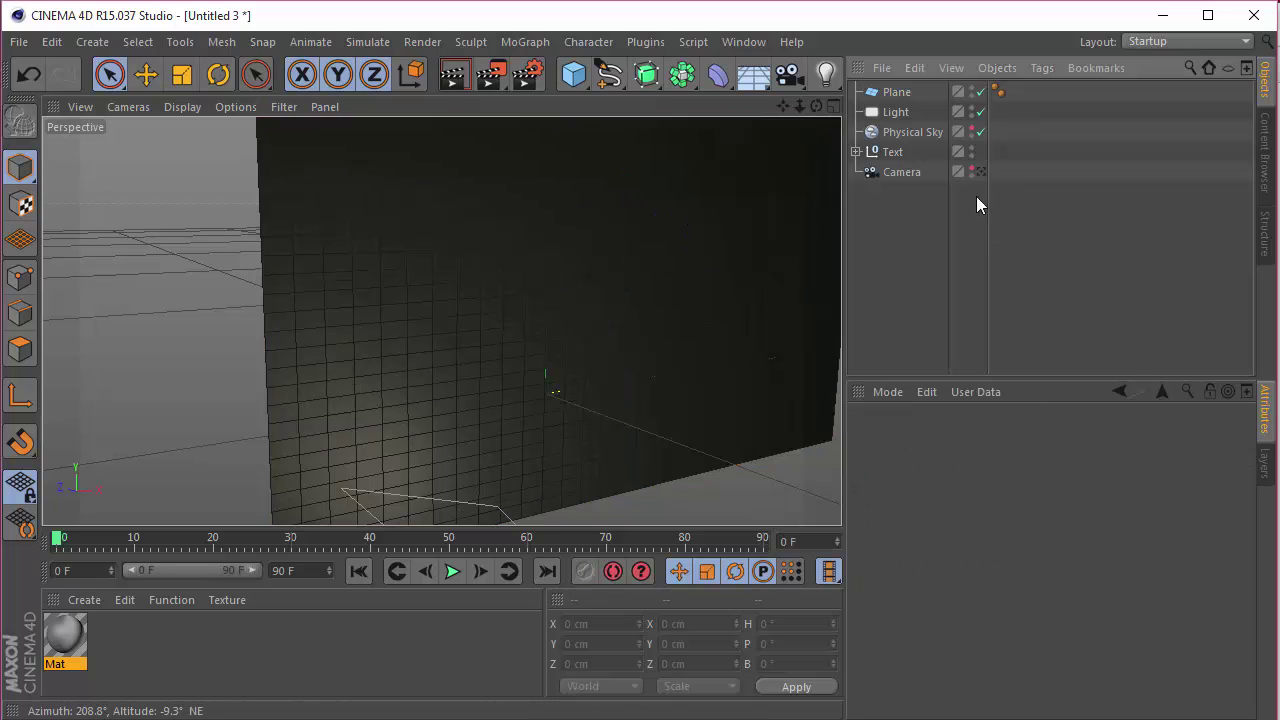
# Hide the area light in the editor view so its shading no longer darkens the backdrop plane.
pyautogui.click(972, 109)
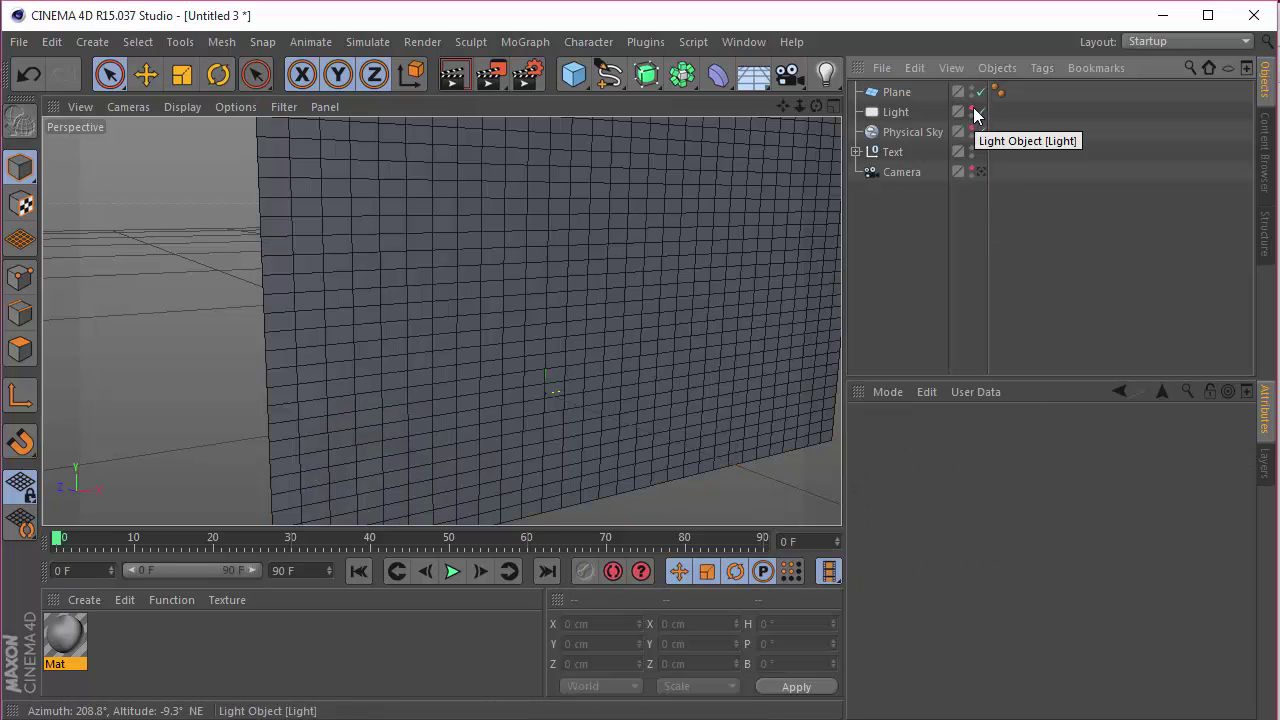
pyautogui.moveTo(816, 106)
pyautogui.mouseDown()
pyautogui.moveTo(790, 104)
pyautogui.moveTo(870, 100)
pyautogui.moveTo(818, 112)
pyautogui.mouseUp()
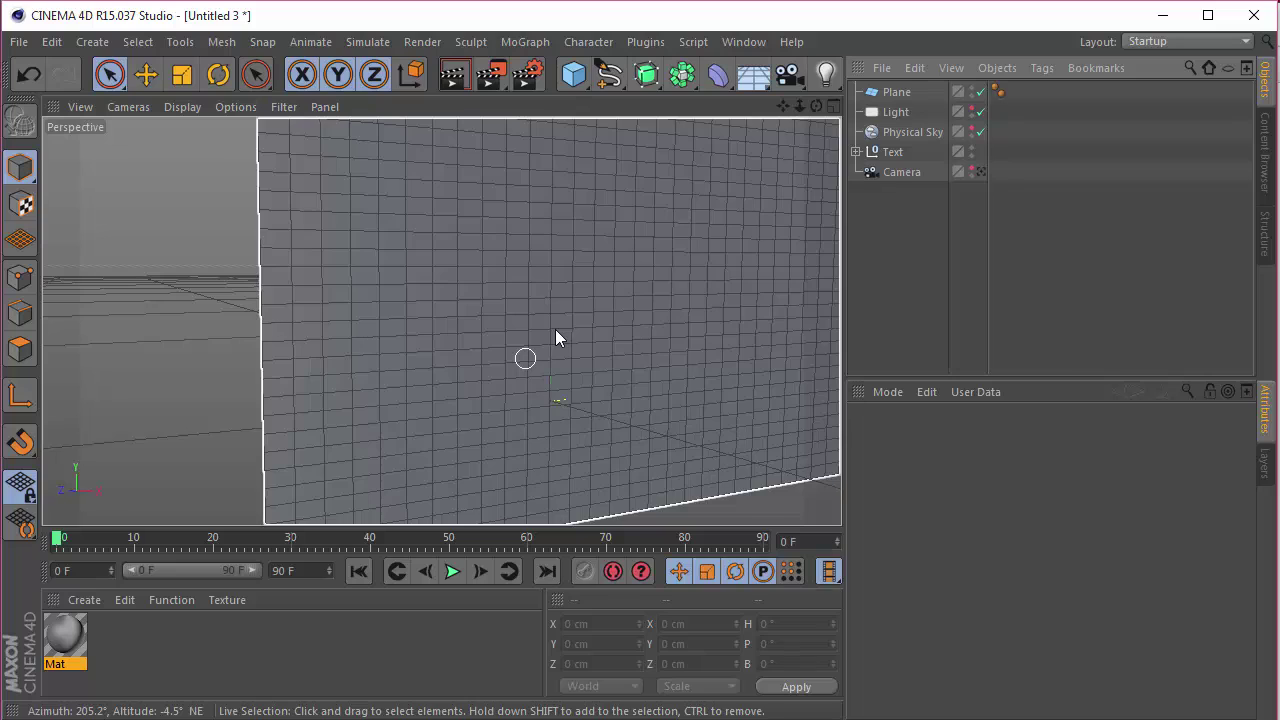
# Move the Text group within the camera view to about X -150 cm, Y -137 cm and Z -370 cm.
pyautogui.click(892, 151)
pyautogui.click(979, 171)
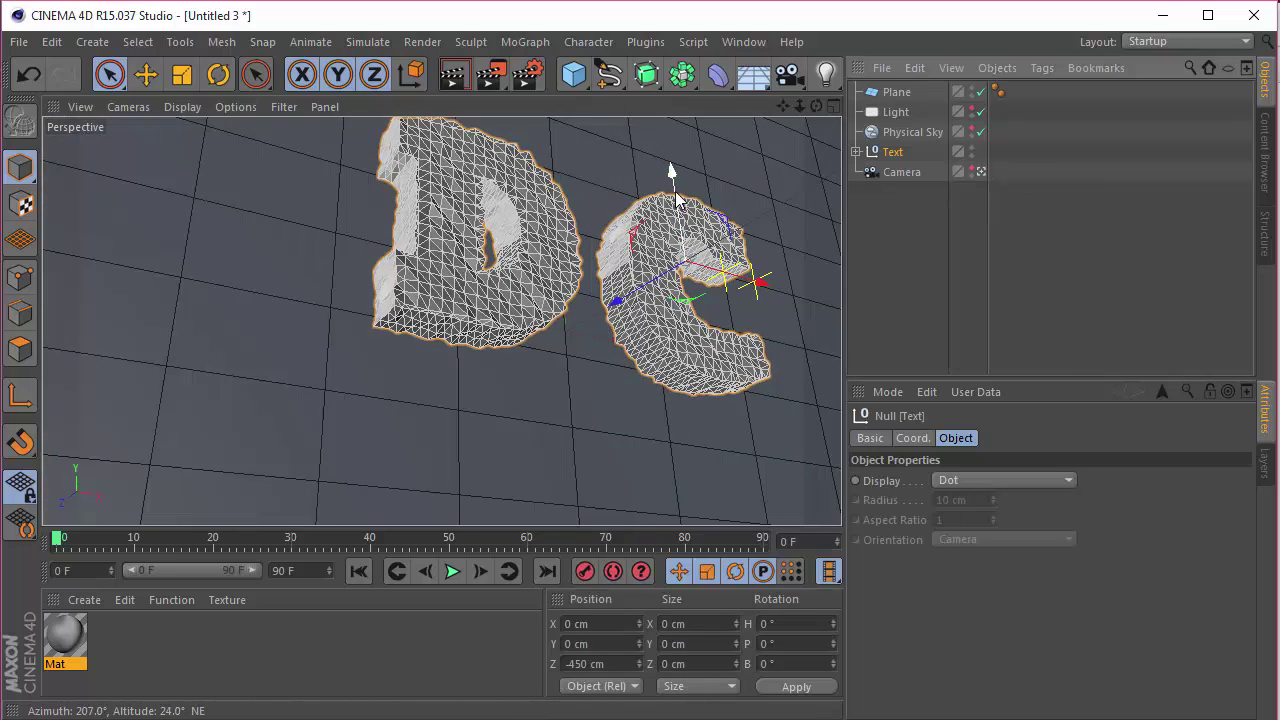
pyautogui.moveTo(672, 174); pyautogui.dragTo(703, 326)
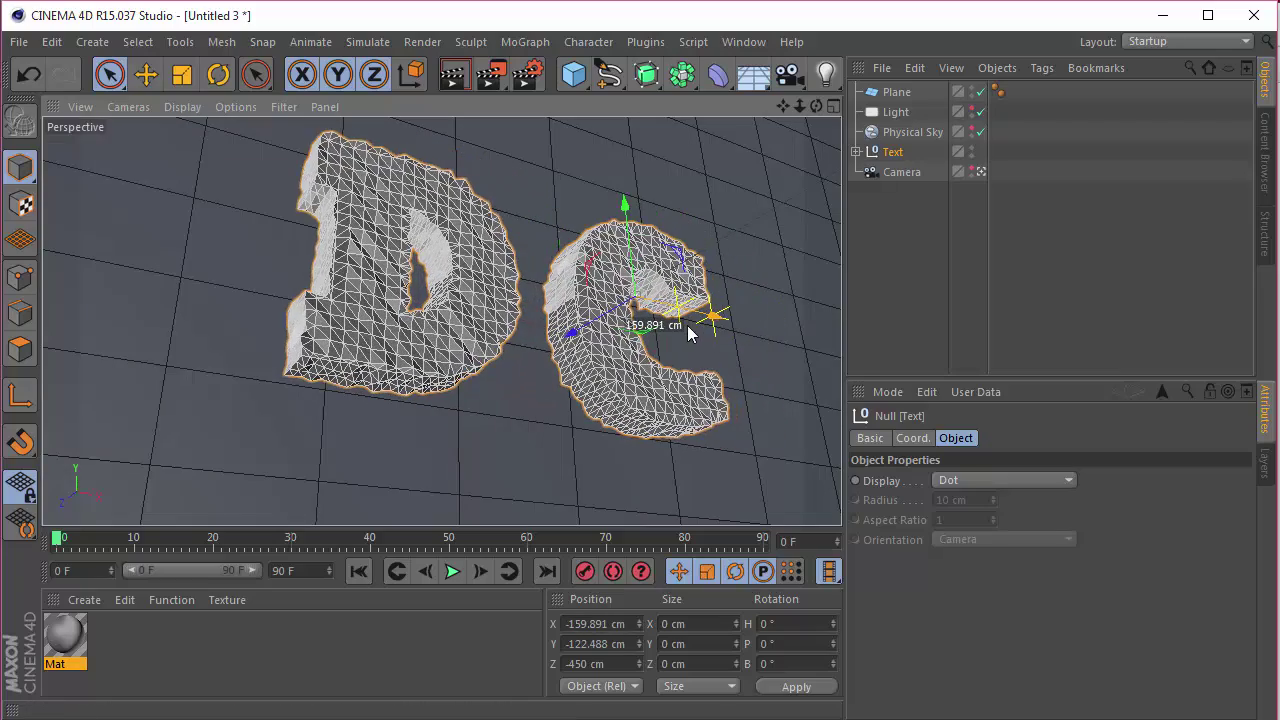
pyautogui.moveTo(630, 254); pyautogui.dragTo(650, 285)
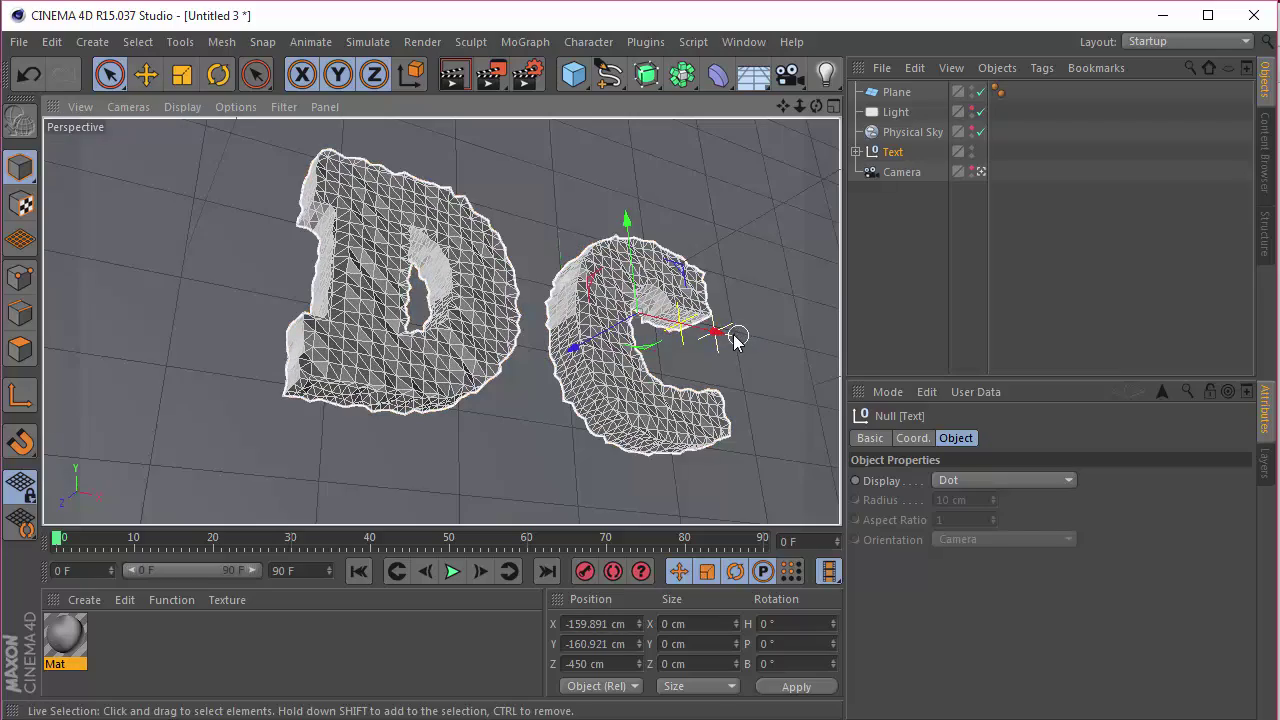
pyautogui.moveTo(715, 340); pyautogui.dragTo(704, 336)
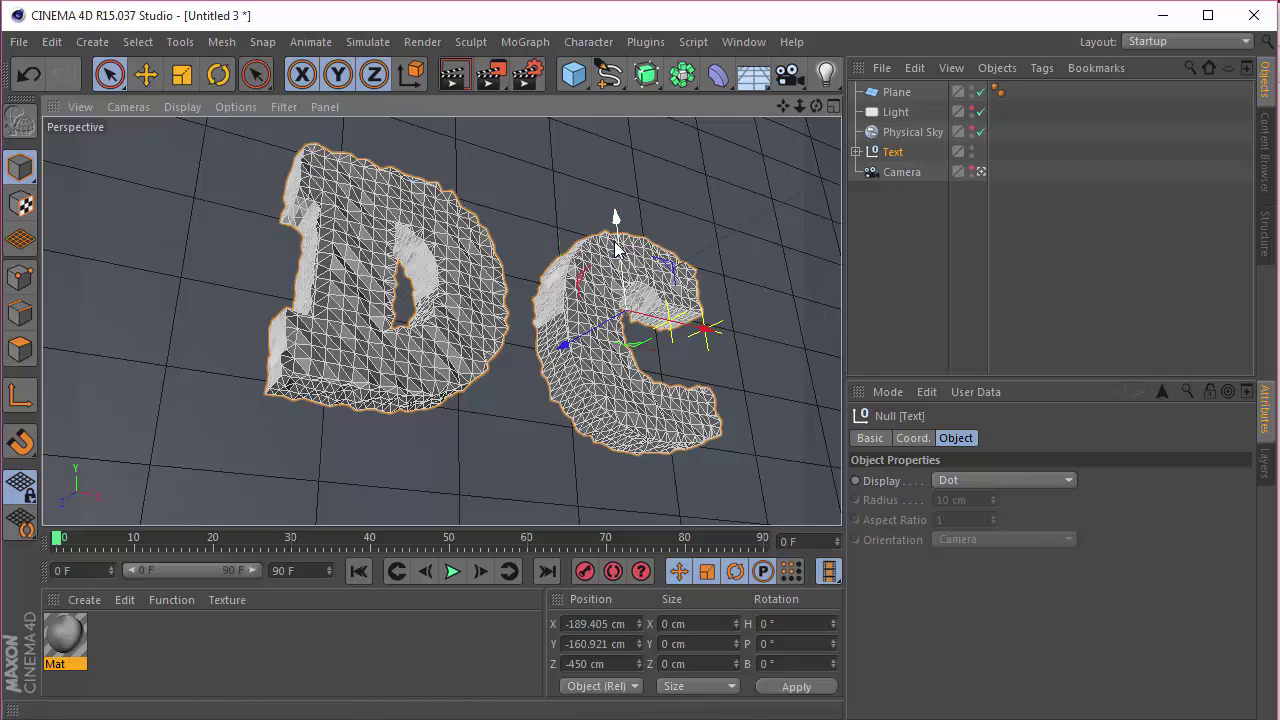
pyautogui.moveTo(592, 337); pyautogui.dragTo(569, 363)
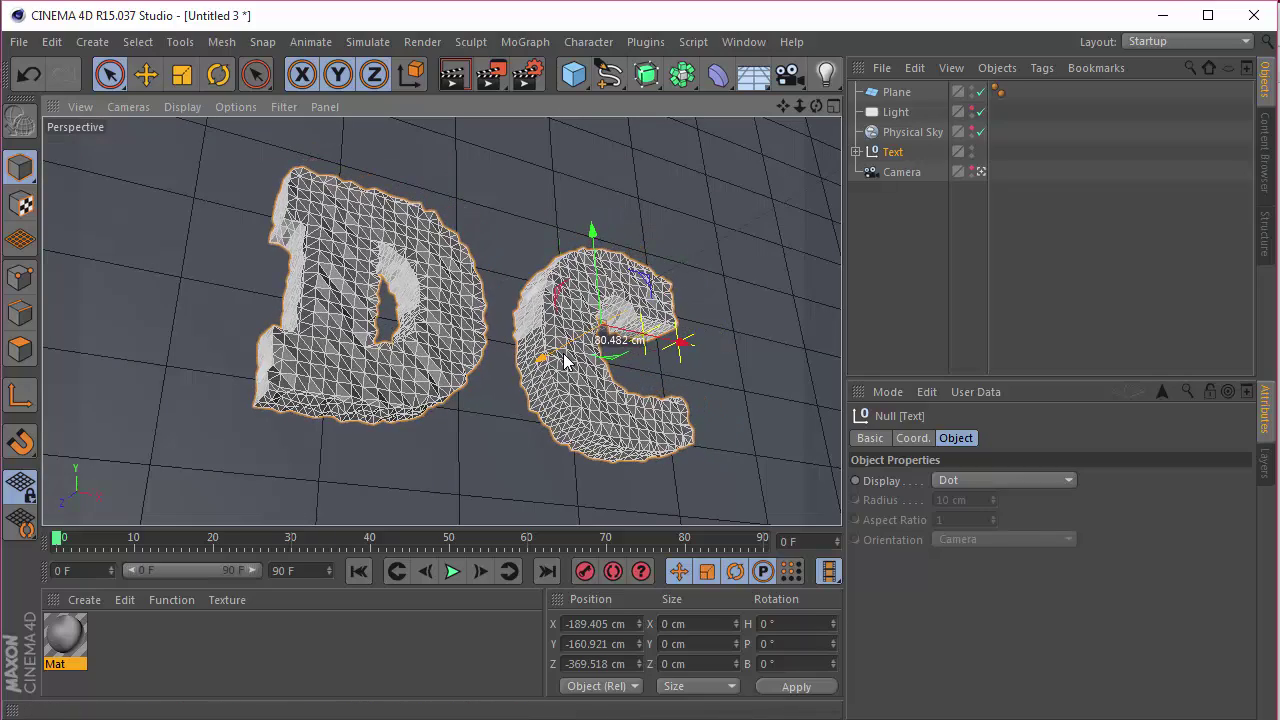
pyautogui.moveTo(665, 352); pyautogui.dragTo(690, 330)
pyautogui.moveTo(604, 221); pyautogui.dragTo(605, 228)
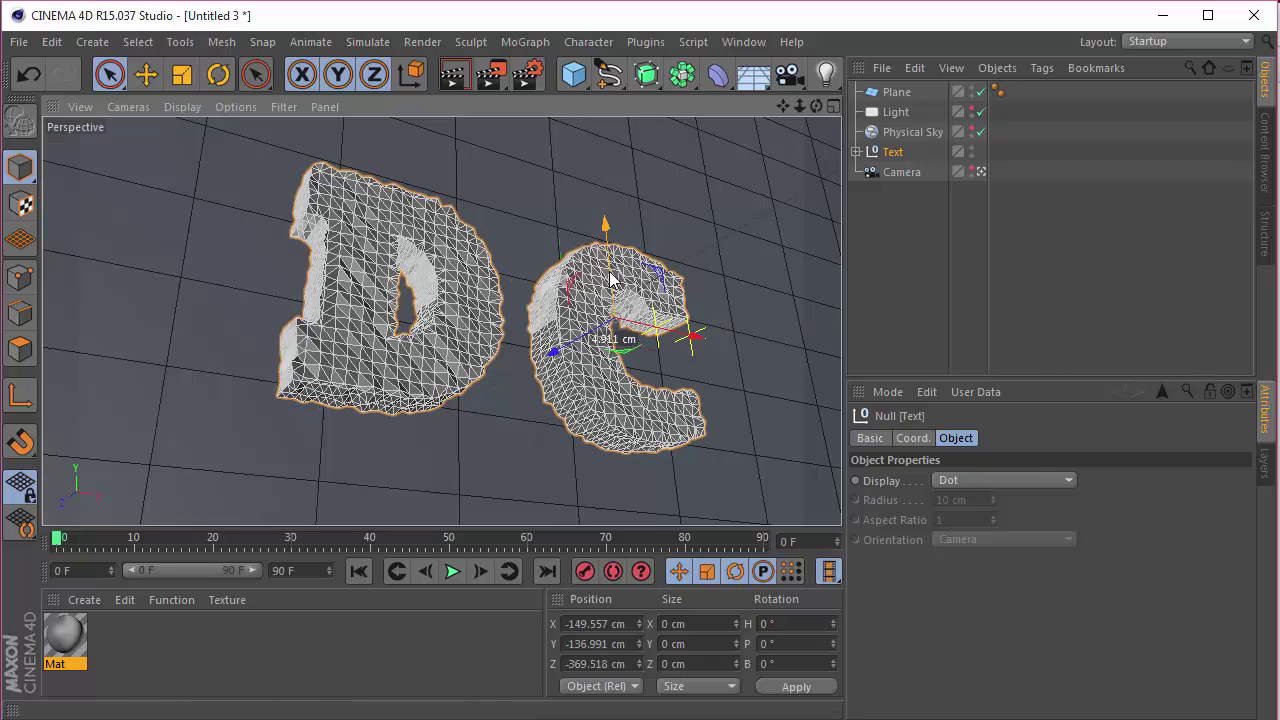
# Make the backdrop plane editable and select all of its polygons.
pyautogui.click(896, 93)
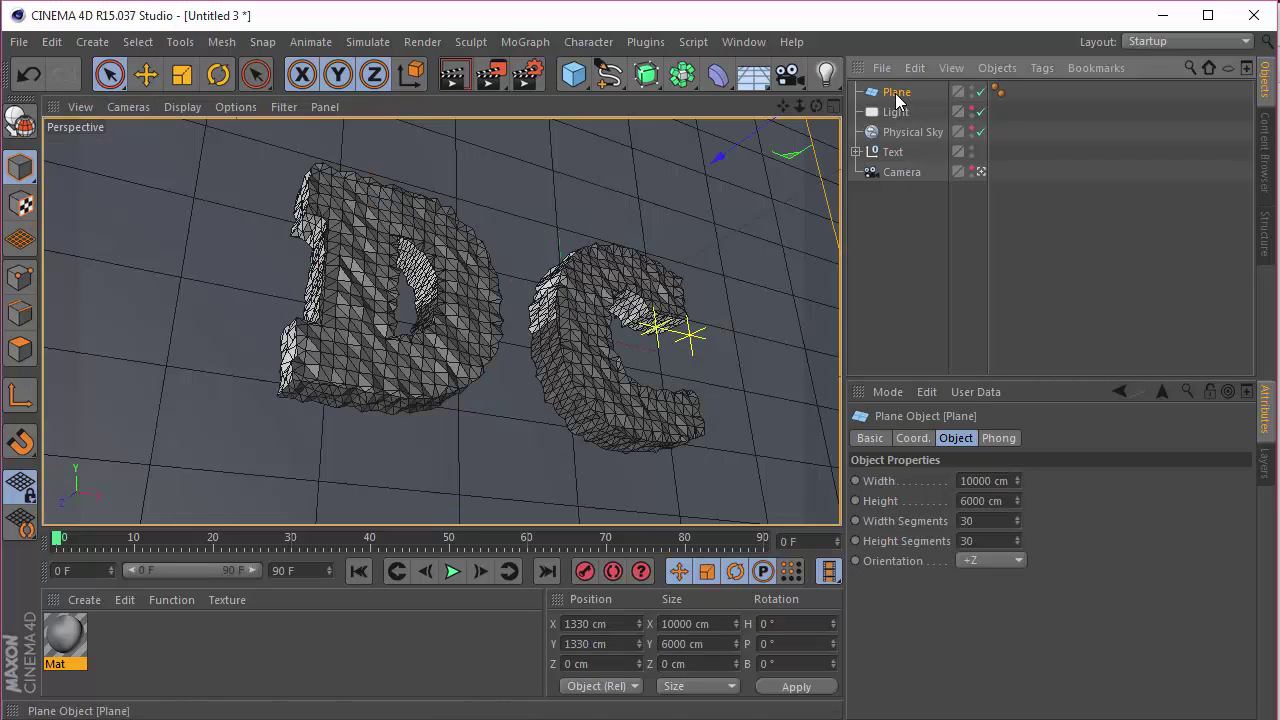
pyautogui.press('c')
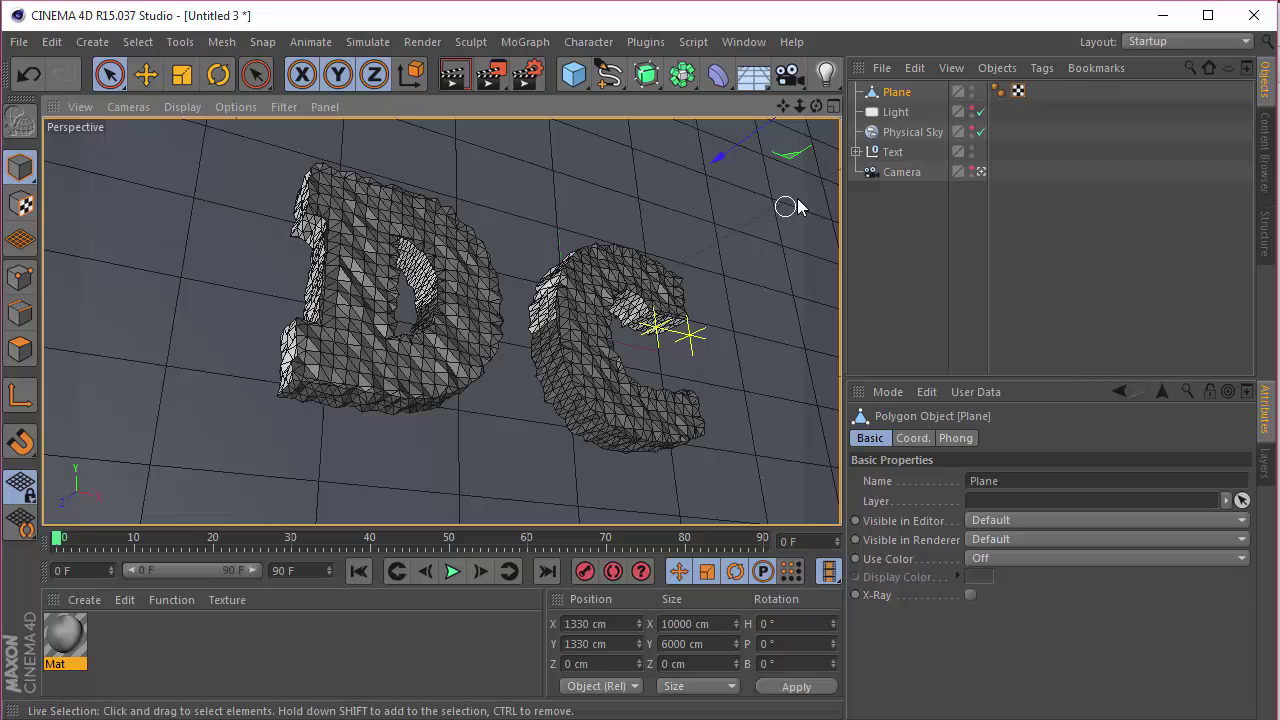
pyautogui.hotkey('ctrl', 'a')
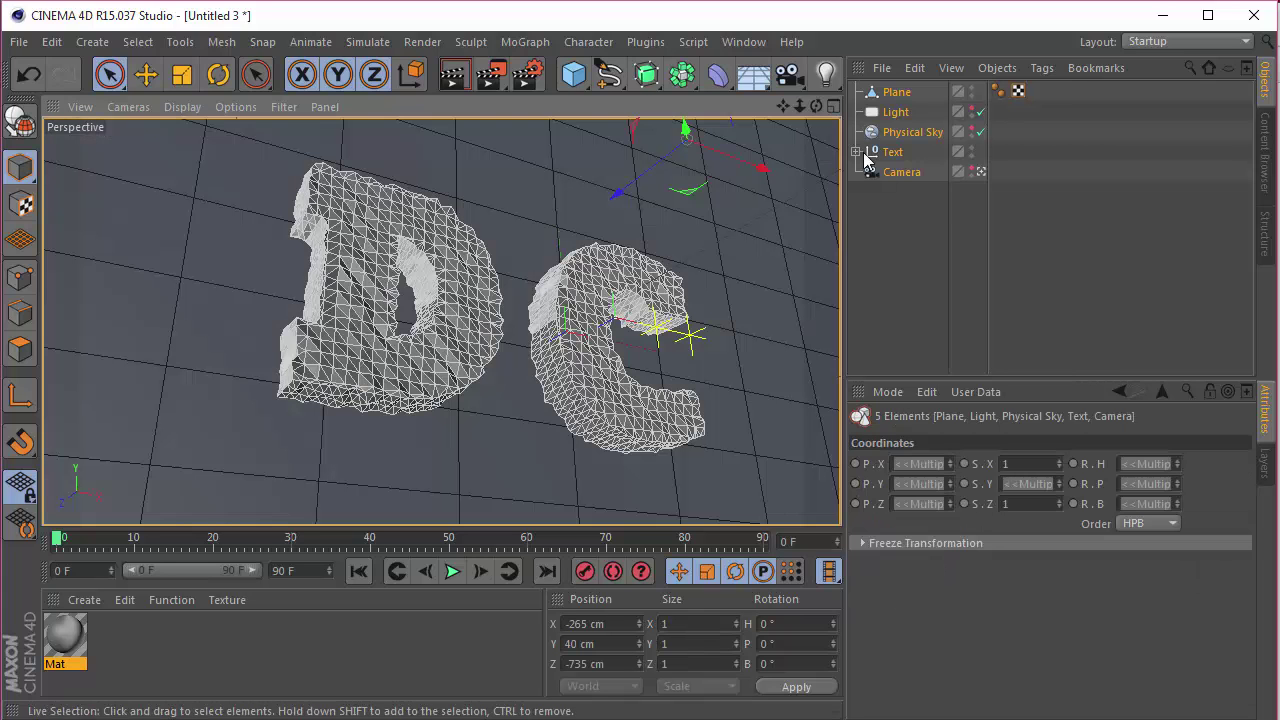
pyautogui.click(892, 230)
pyautogui.click(896, 94)
pyautogui.click(28, 356)
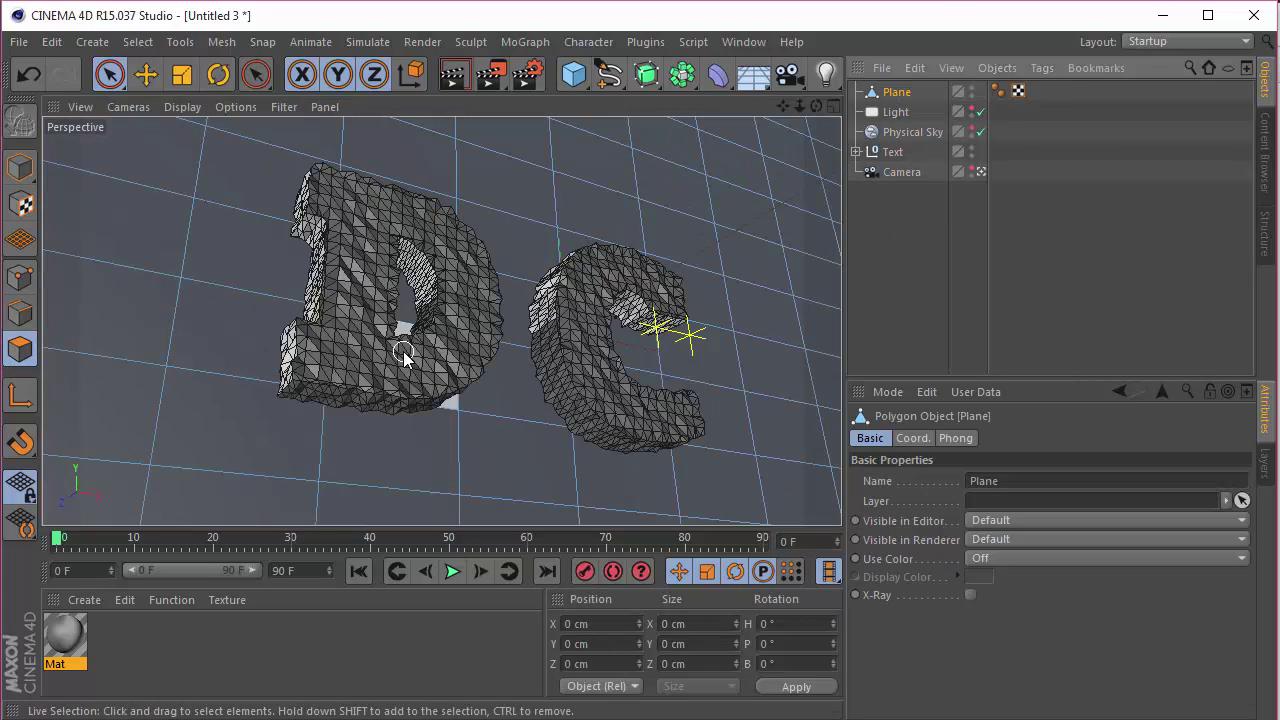
pyautogui.hotkey('ctrl', 'a')
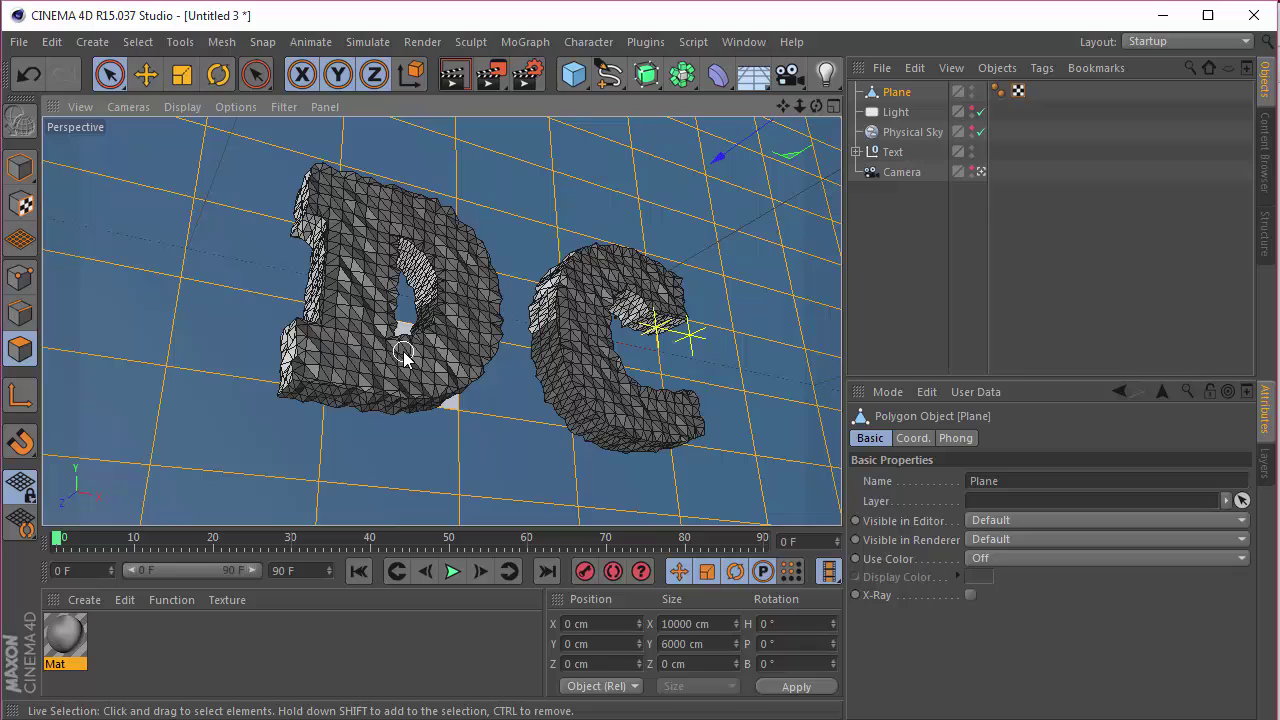
pyautogui.click(980, 172)
pyautogui.click(980, 173)
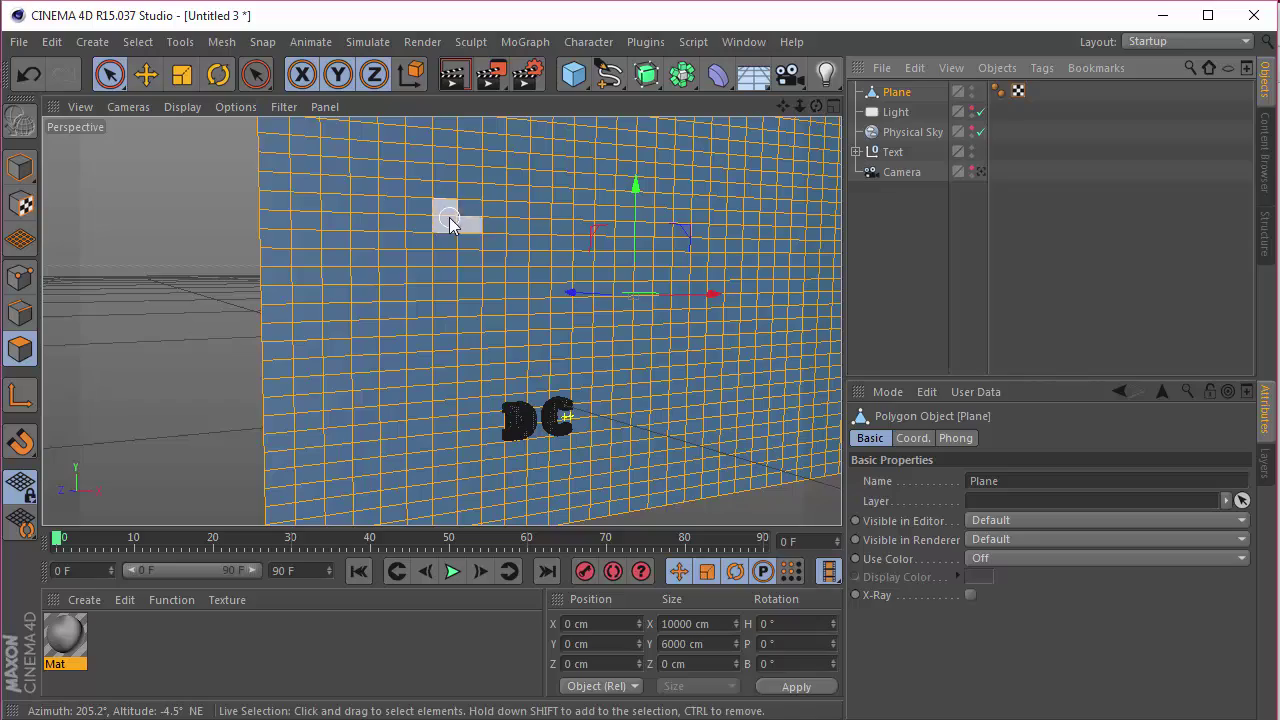
pyautogui.moveTo(816, 106); pyautogui.dragTo(912, 111)
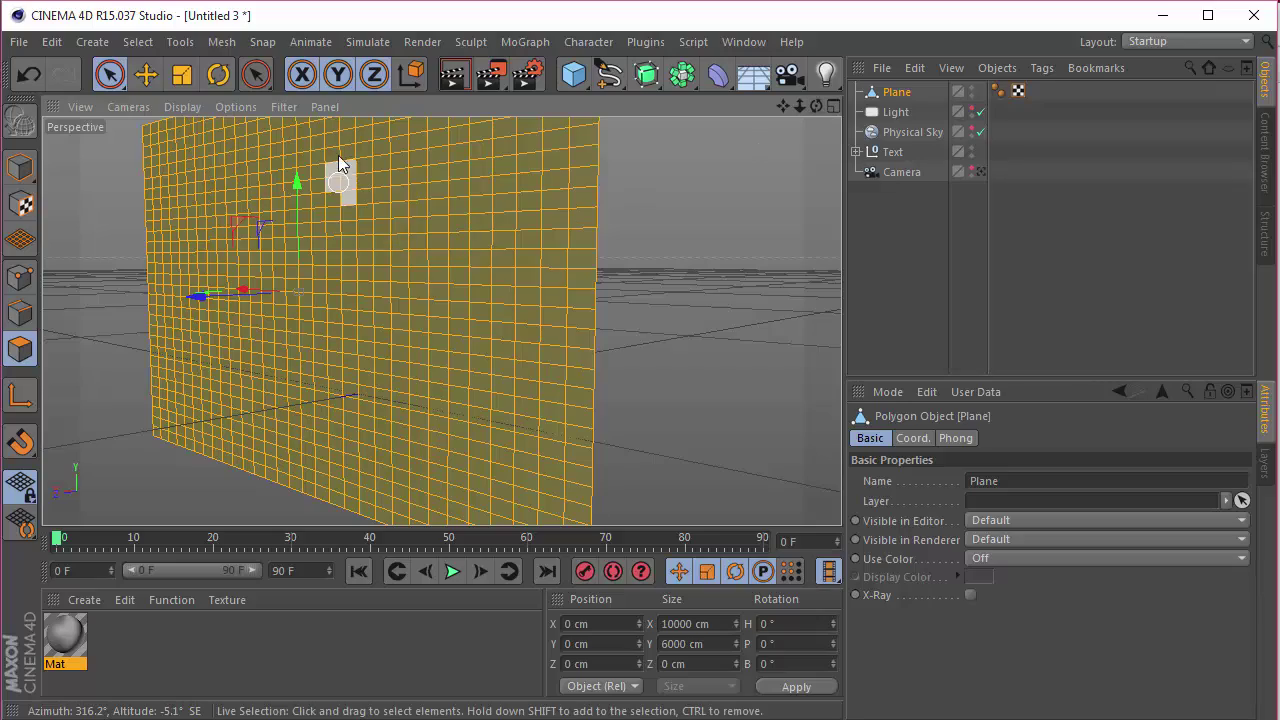
pyautogui.moveTo(816, 106)
pyautogui.mouseDown()
pyautogui.moveTo(745, 110)
pyautogui.moveTo(838, 100)
pyautogui.moveTo(820, 102)
pyautogui.mouseUp()
pyautogui.press('r')
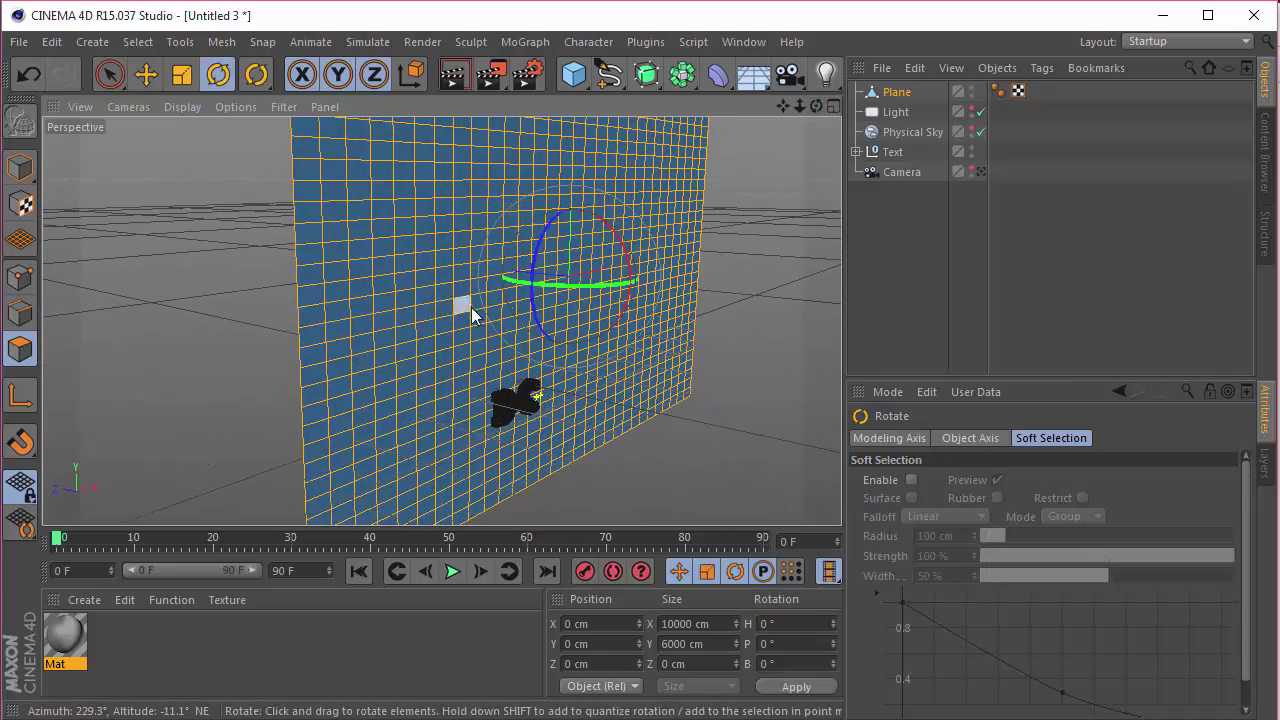
pyautogui.moveTo(586, 288); pyautogui.dragTo(574, 349)
pyautogui.hotkey('ctrl', 'z')
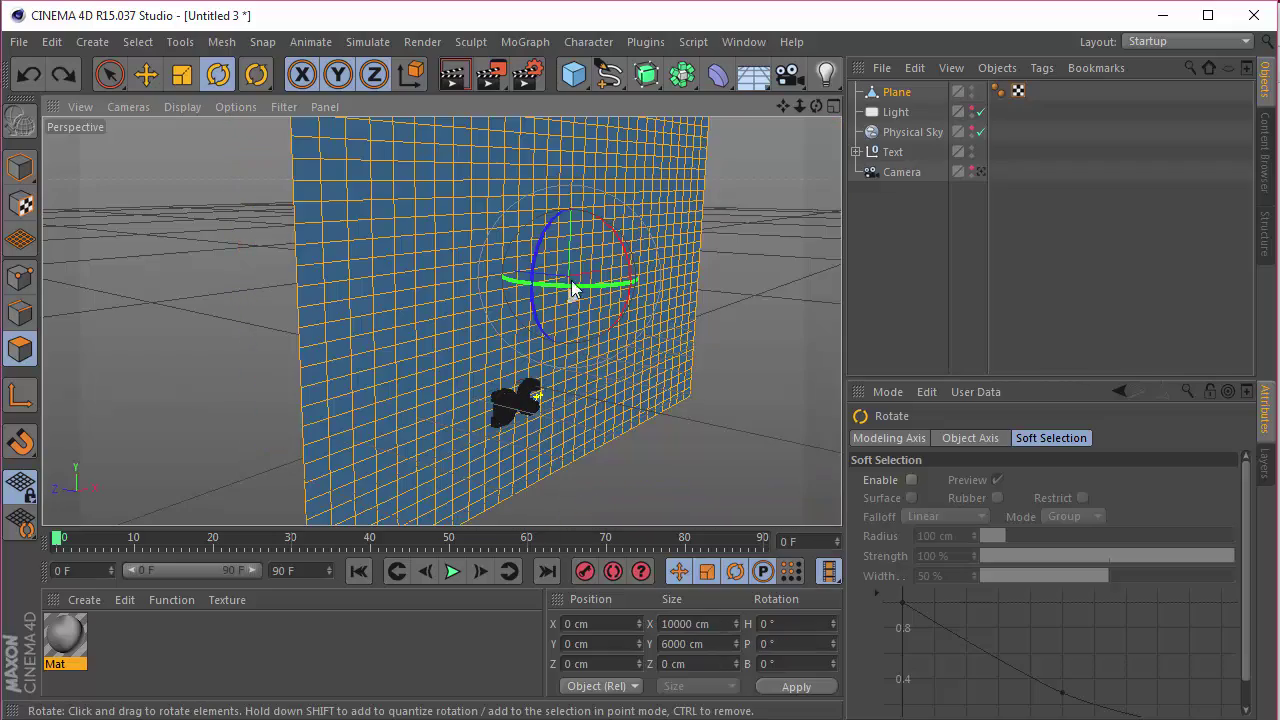
# Reverse the normals of the plane's selected polygons and triangulate them.
pyautogui.rightClick(641, 173)
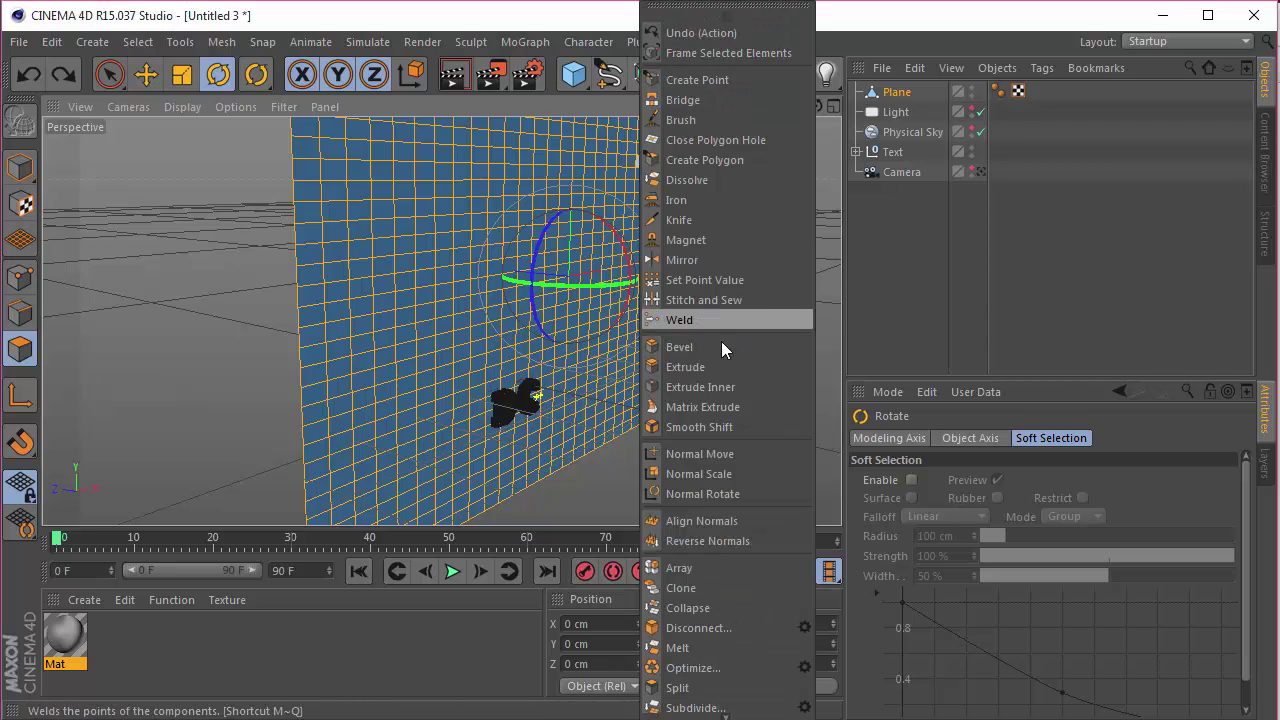
pyautogui.click(710, 540)
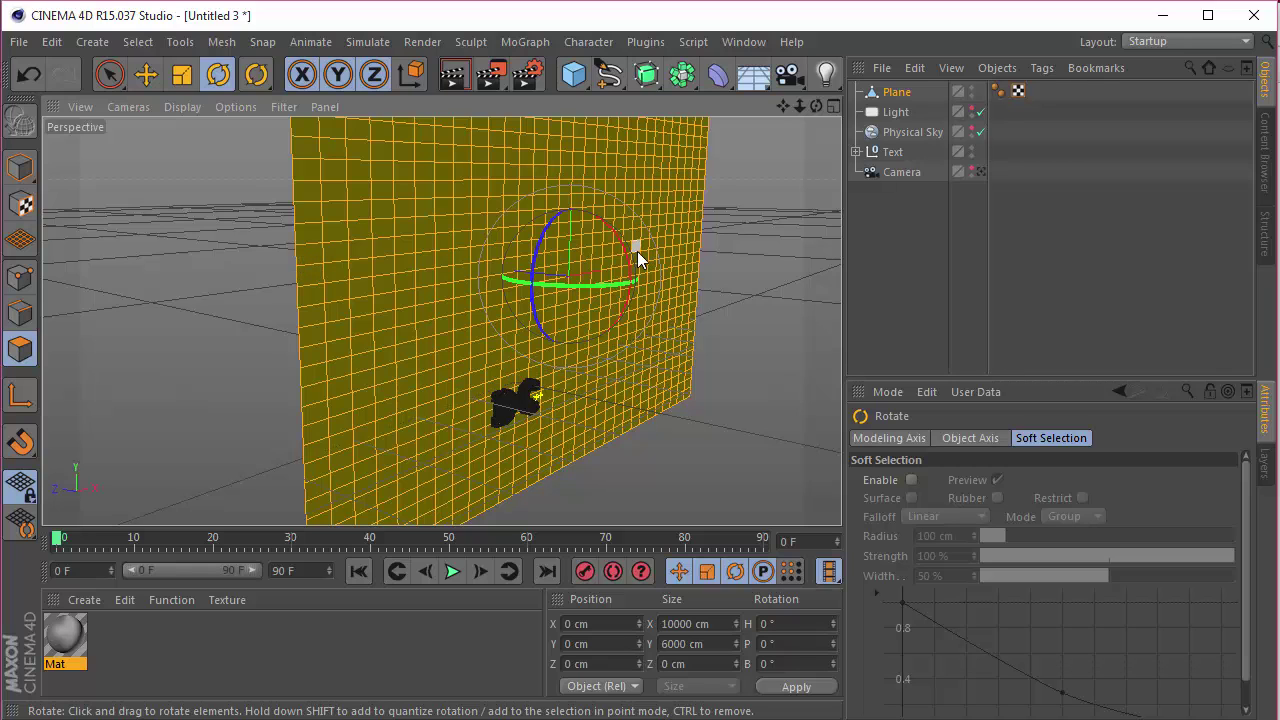
pyautogui.rightClick(707, 209)
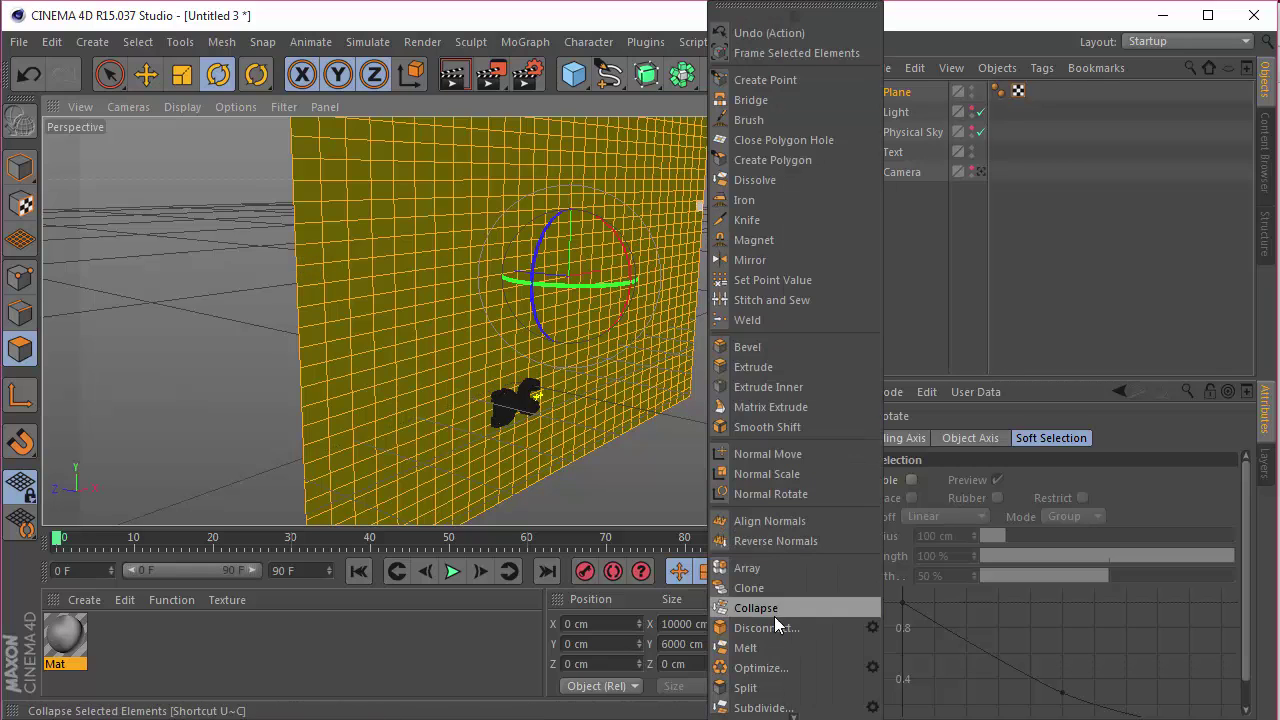
pyautogui.click(770, 643)
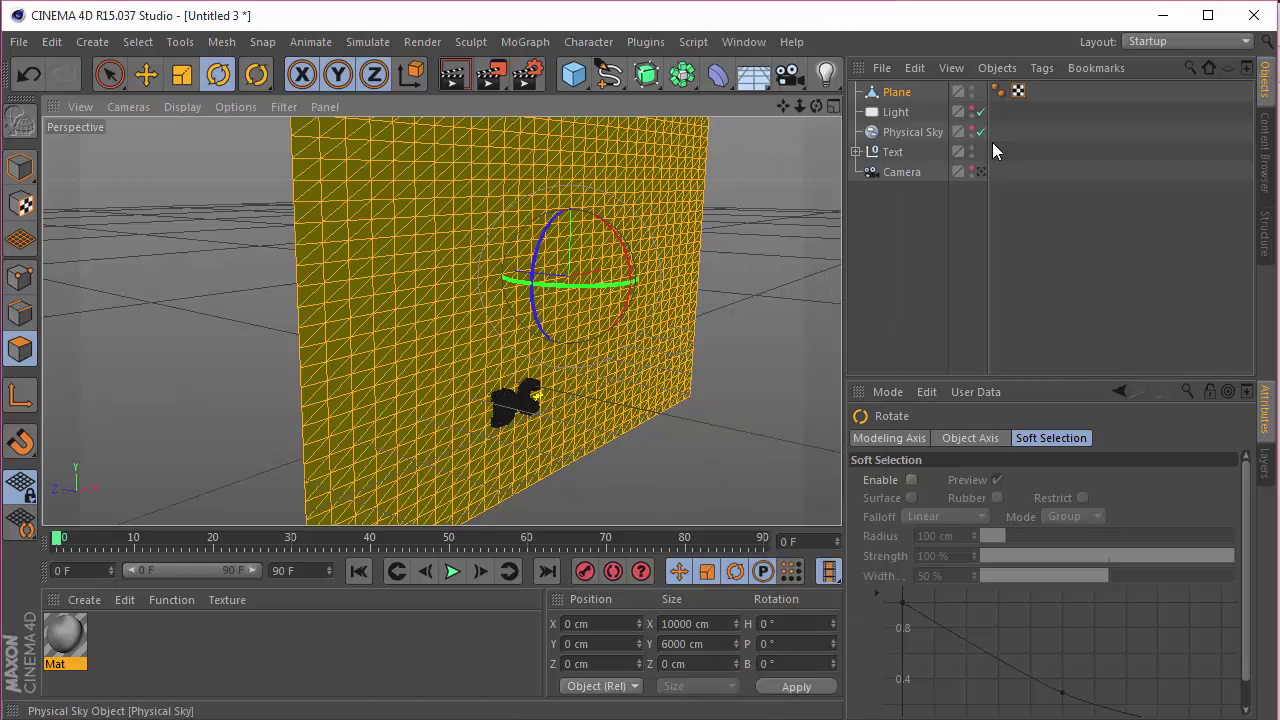
pyautogui.click(981, 171)
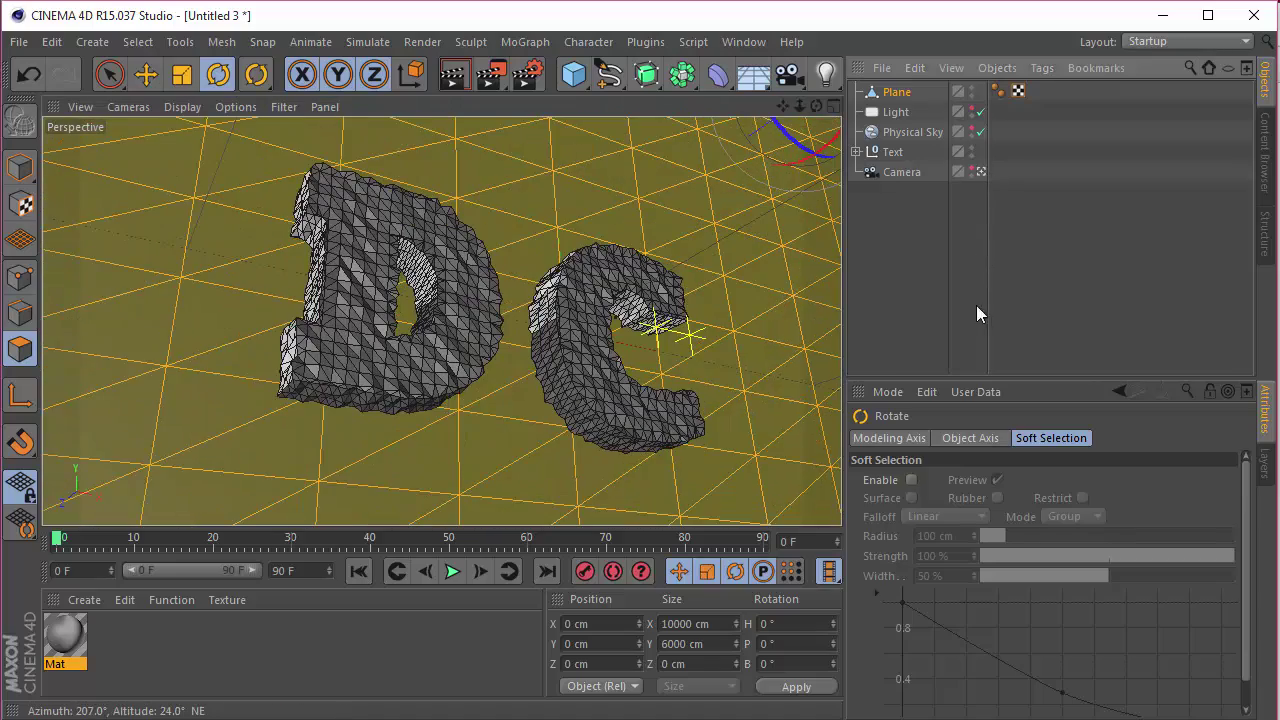
pyautogui.click(975, 307)
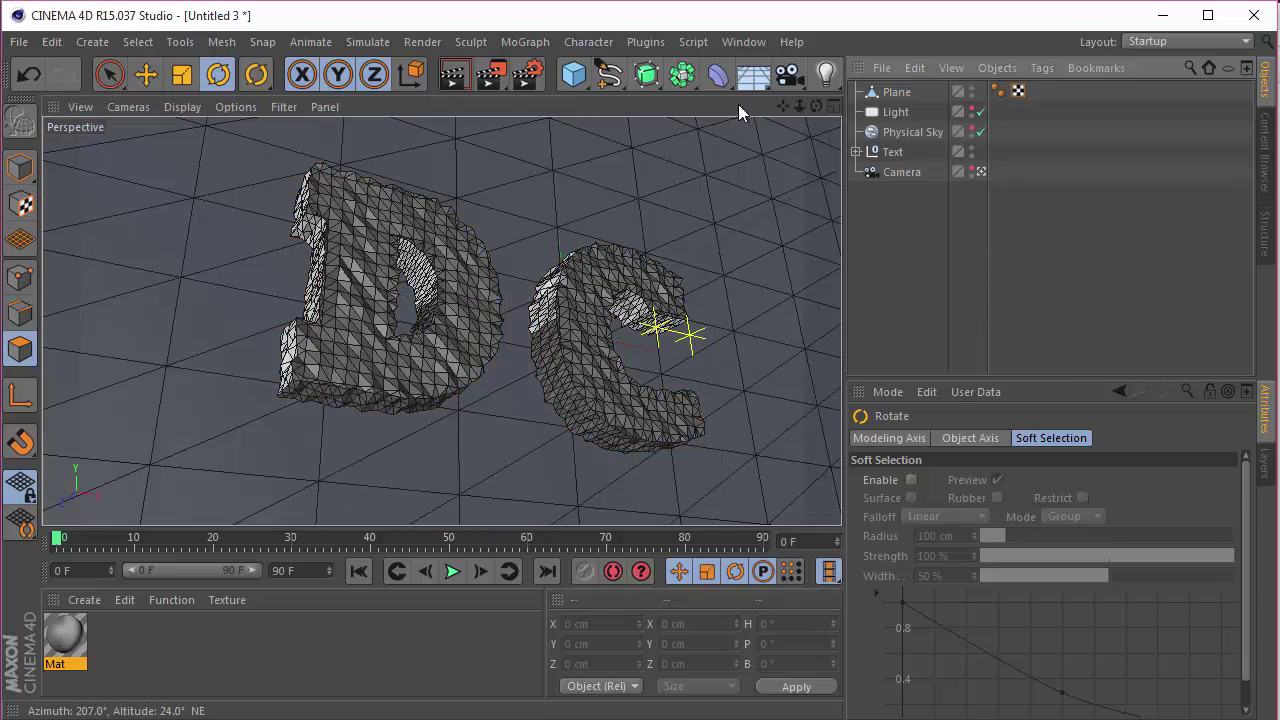
# Add a Displacer deformer and make it a child of the plane.
pyautogui.click(718, 74)
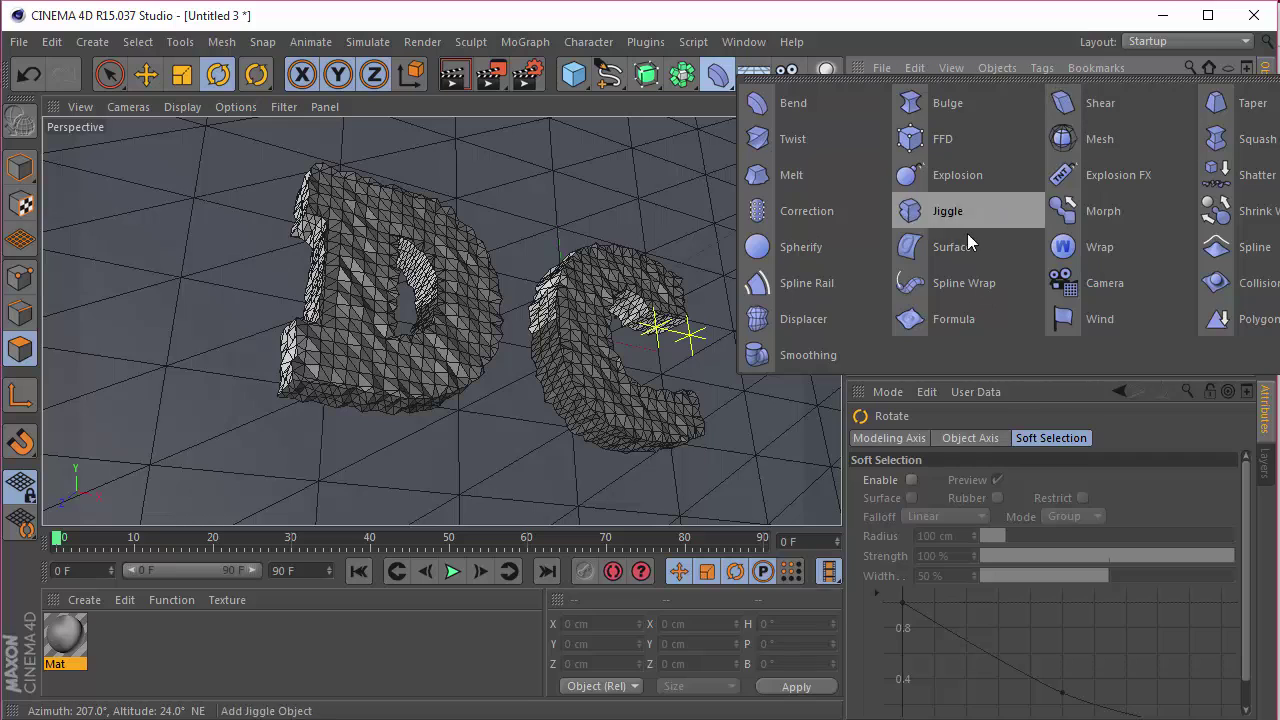
pyautogui.click(797, 318)
pyautogui.moveTo(893, 93); pyautogui.dragTo(903, 118)
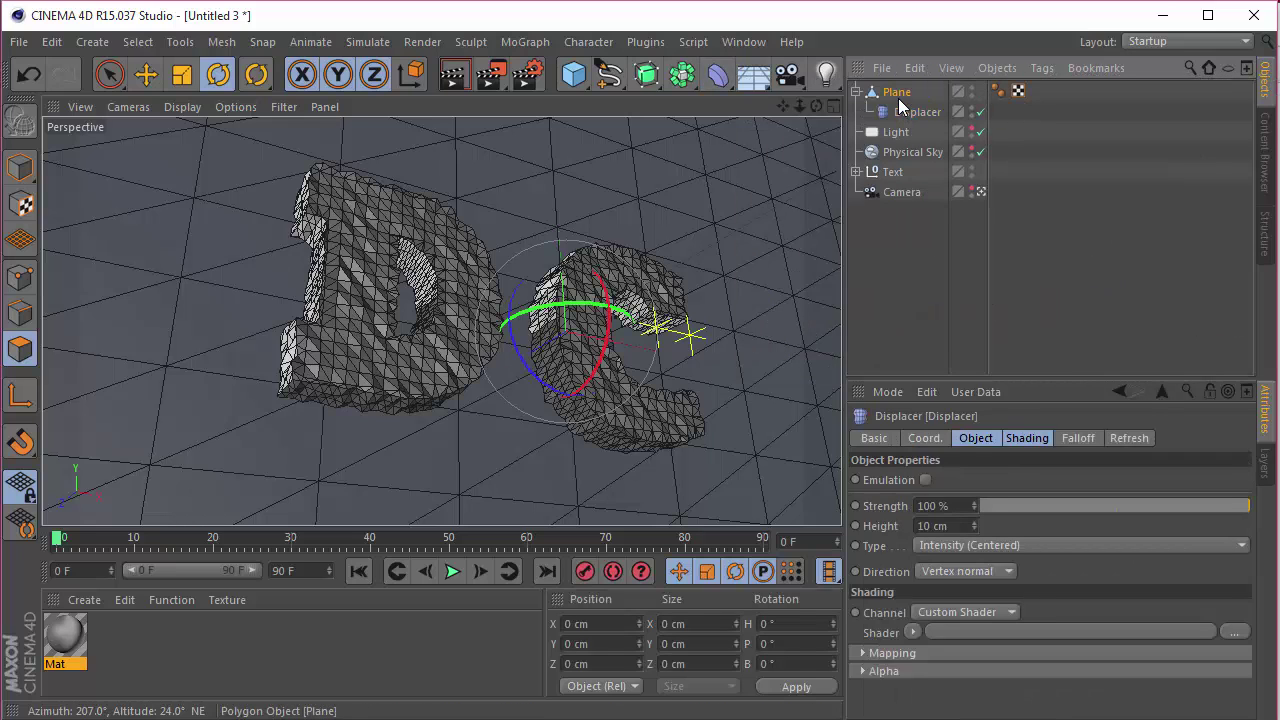
# Delete the Phong tag from the plane to give it hard-edged facets.
pyautogui.click(898, 93)
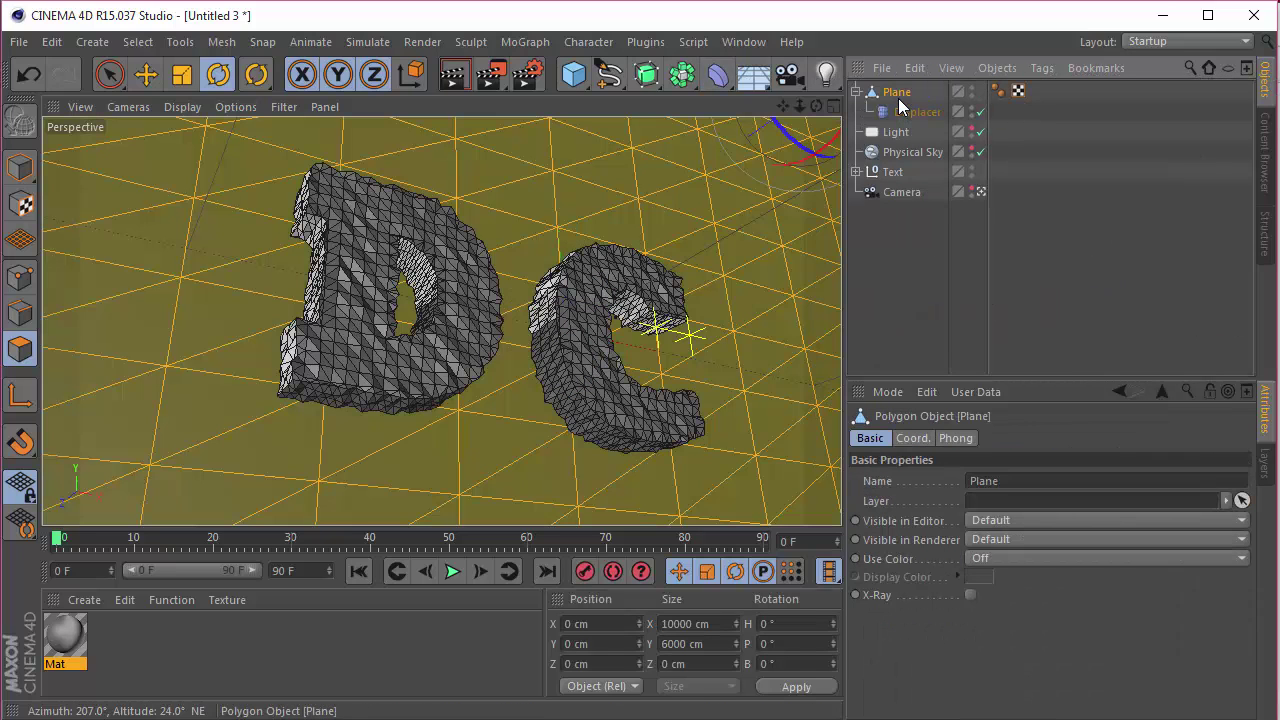
pyautogui.click(998, 91)
pyautogui.press('Delete')
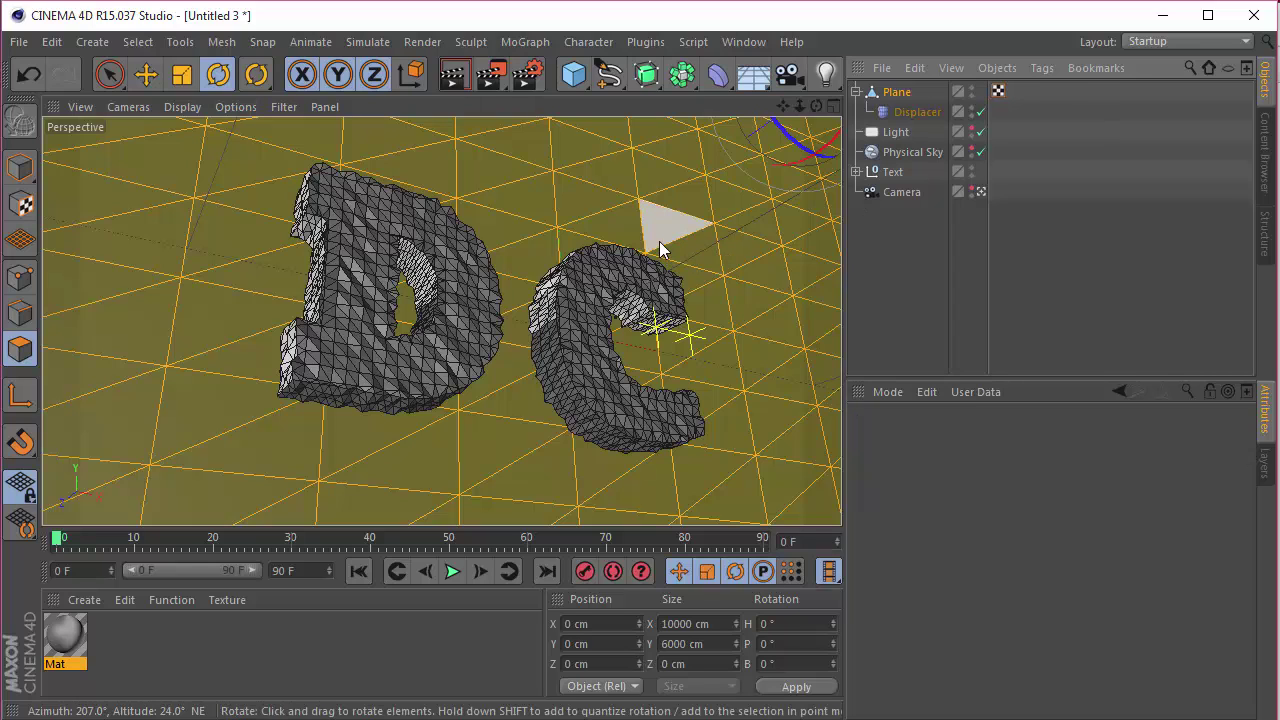
# Set the Displacer's height first to 70 cm and finally to 200 cm.
pyautogui.click(941, 110)
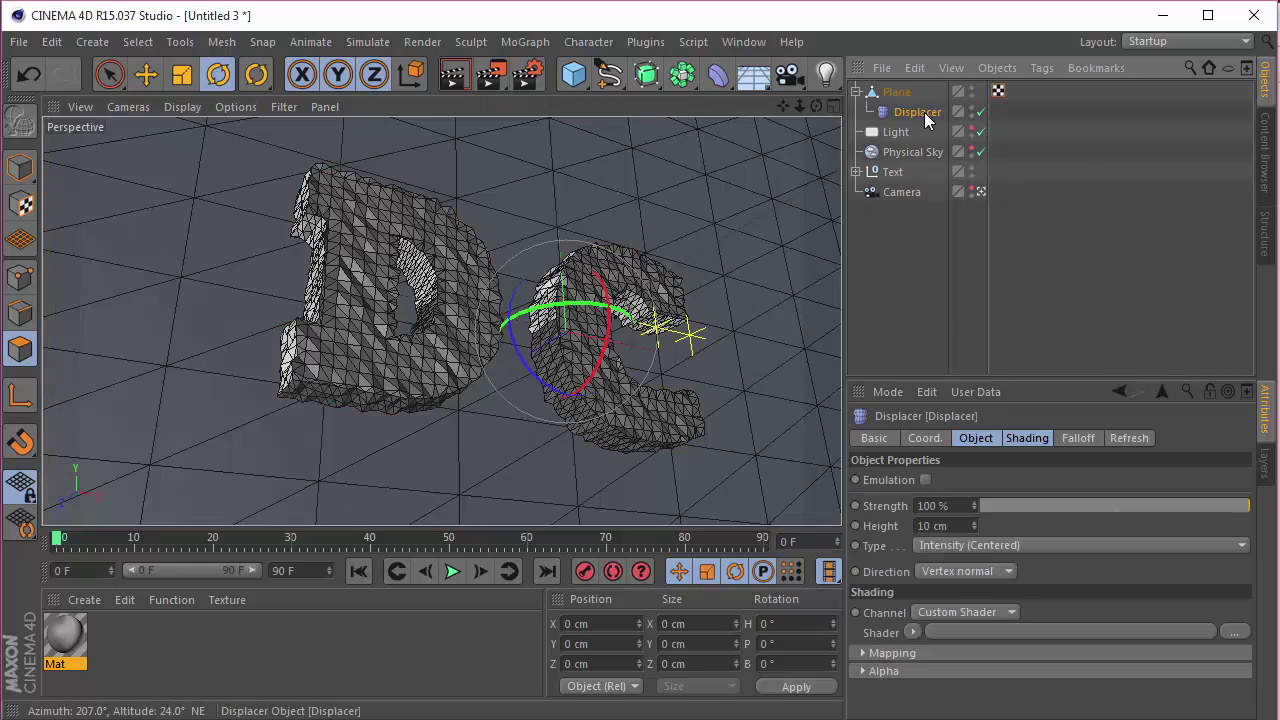
pyautogui.doubleClick(958, 525)
pyautogui.write('70')
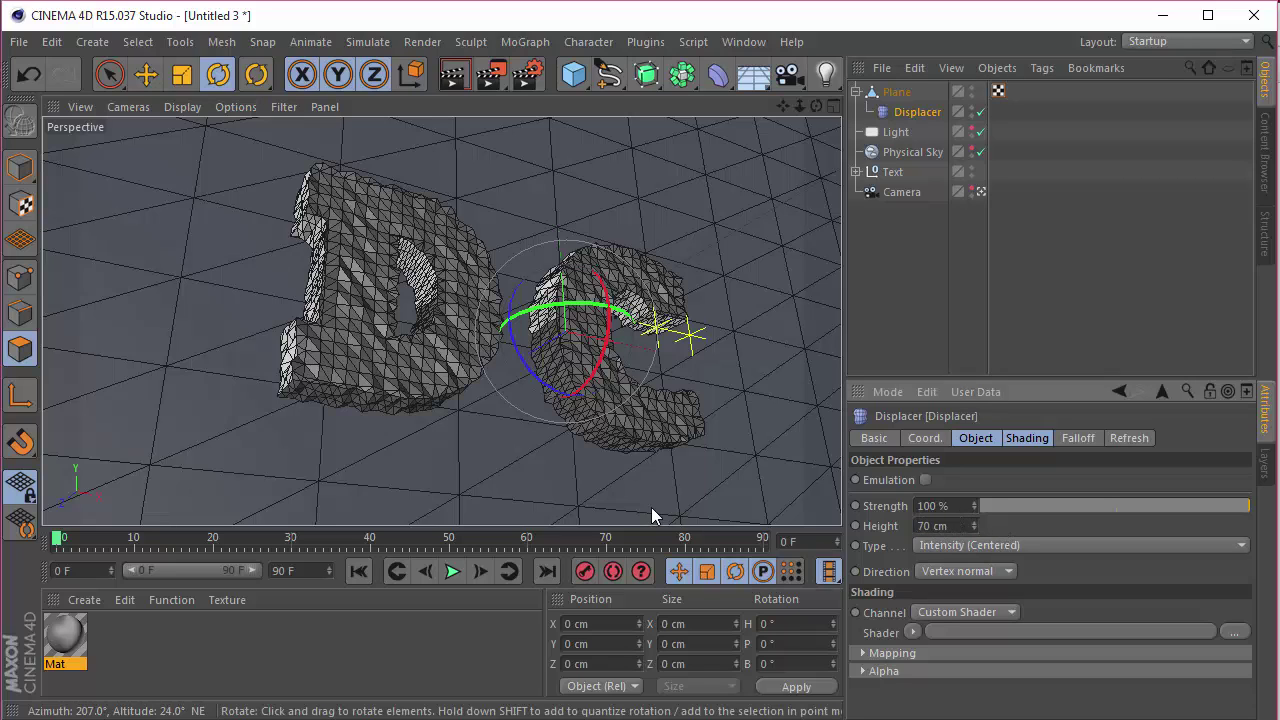
pyautogui.press('Tab')
pyautogui.write('200')
pyautogui.press('Return')
# Assign a Noise shader to the Displacer and set its noise type to Box Noise.
pyautogui.click(1030, 438)
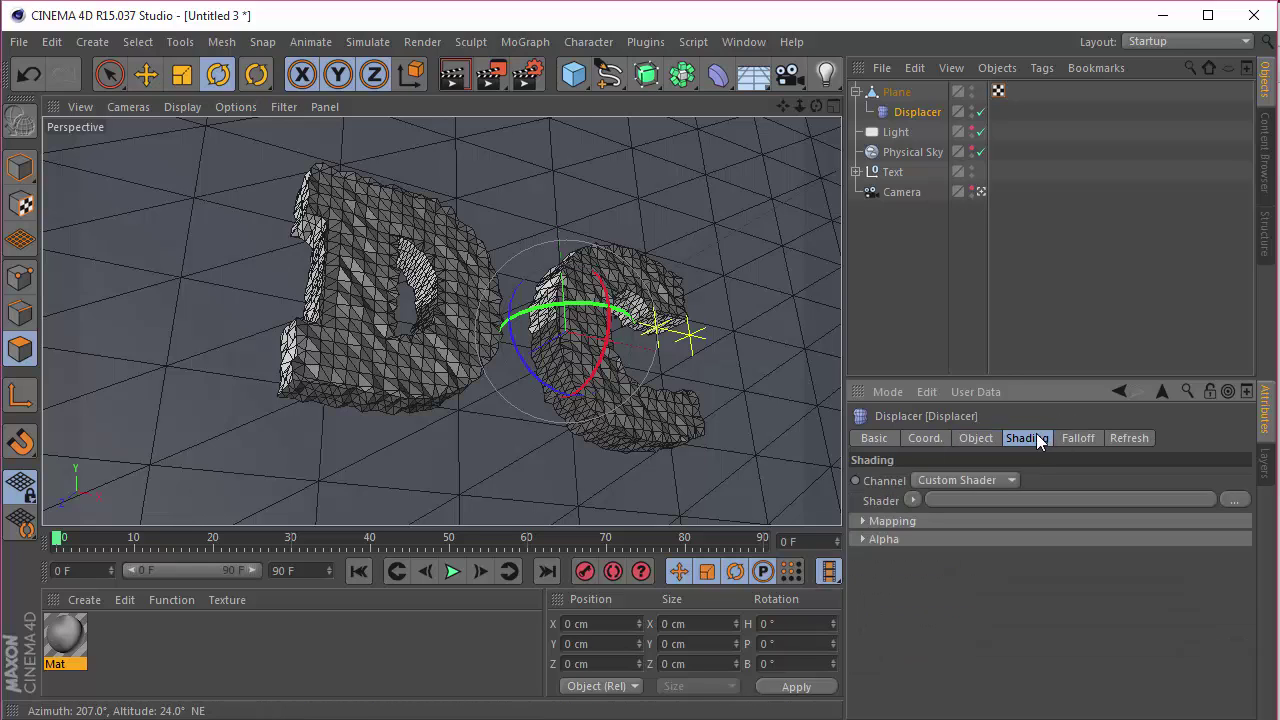
pyautogui.click(915, 499)
pyautogui.click(934, 266)
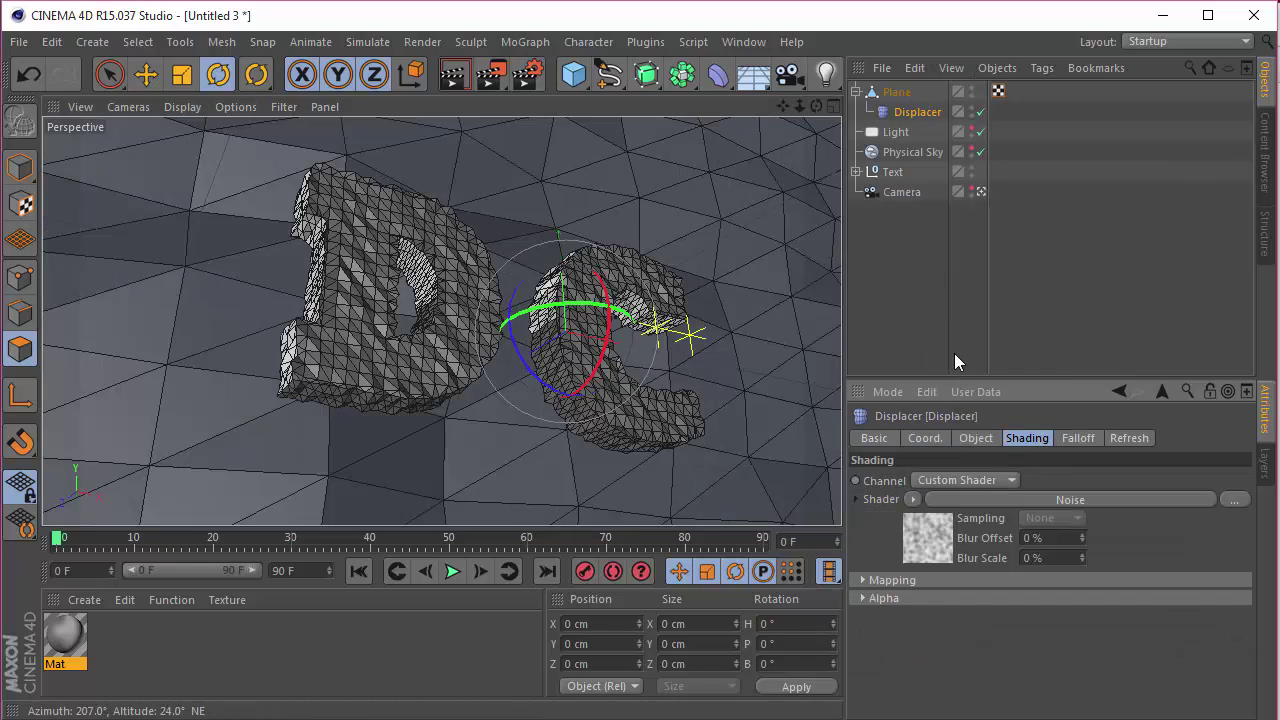
pyautogui.click(923, 533)
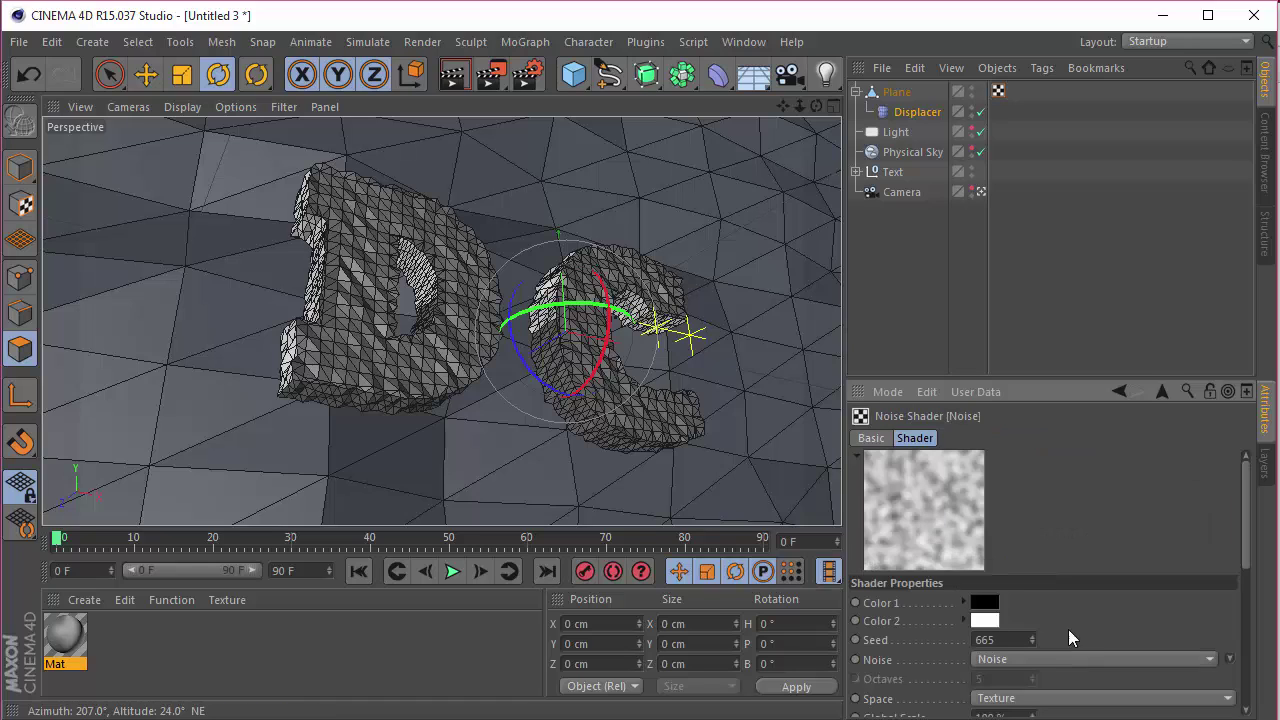
pyautogui.scroll(-3, 1068, 629)
pyautogui.click(1065, 566)
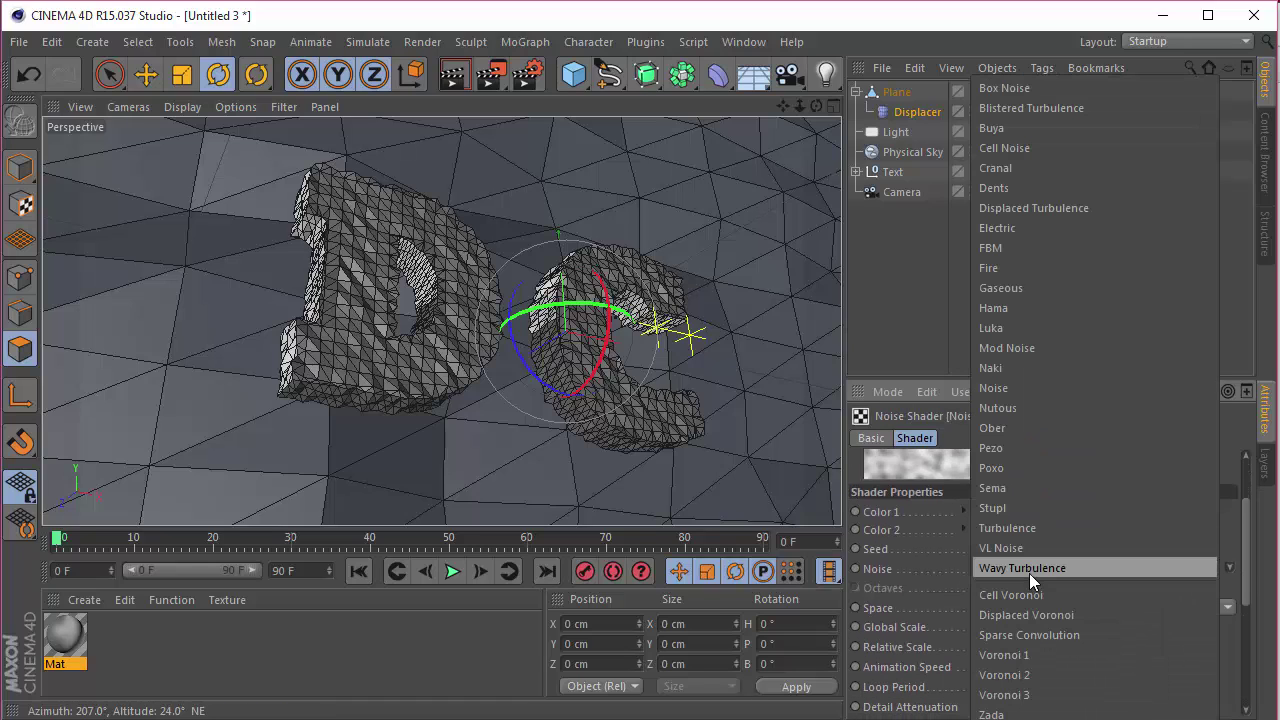
pyautogui.click(1038, 90)
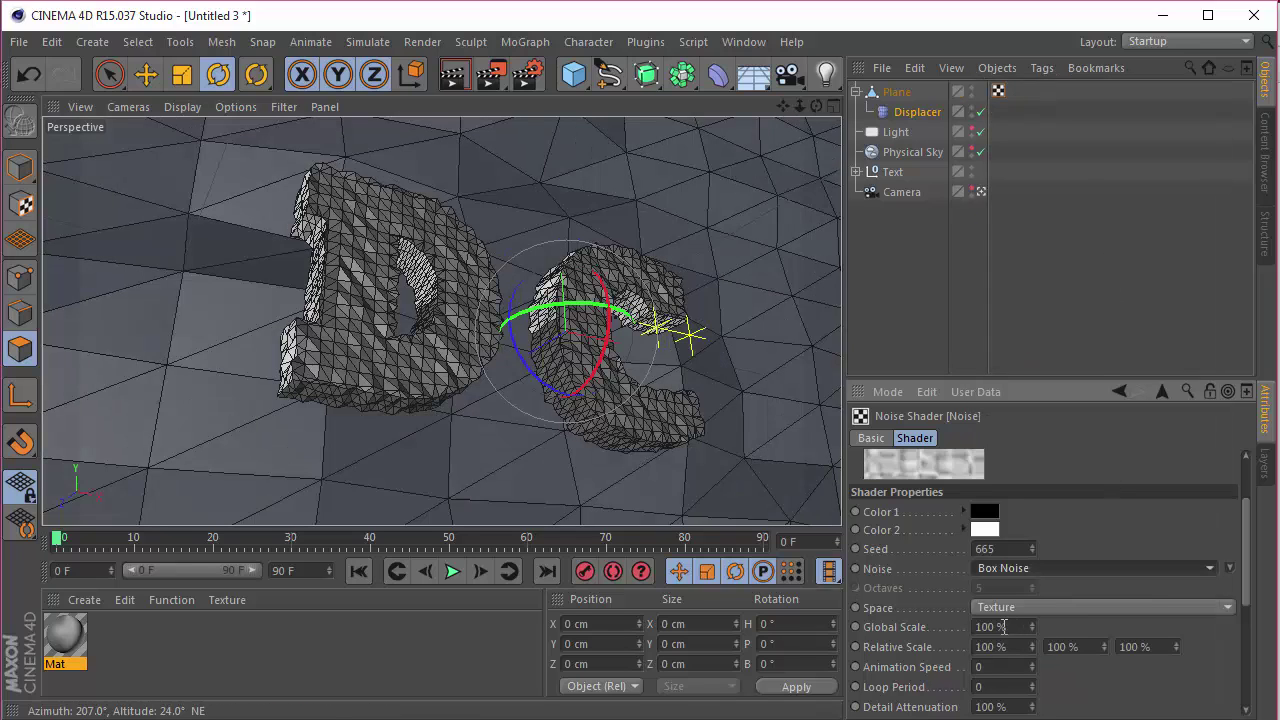
# Set the Displacer noise shader's global scale to 465 %.
pyautogui.click(1003, 626)
pyautogui.write('4')
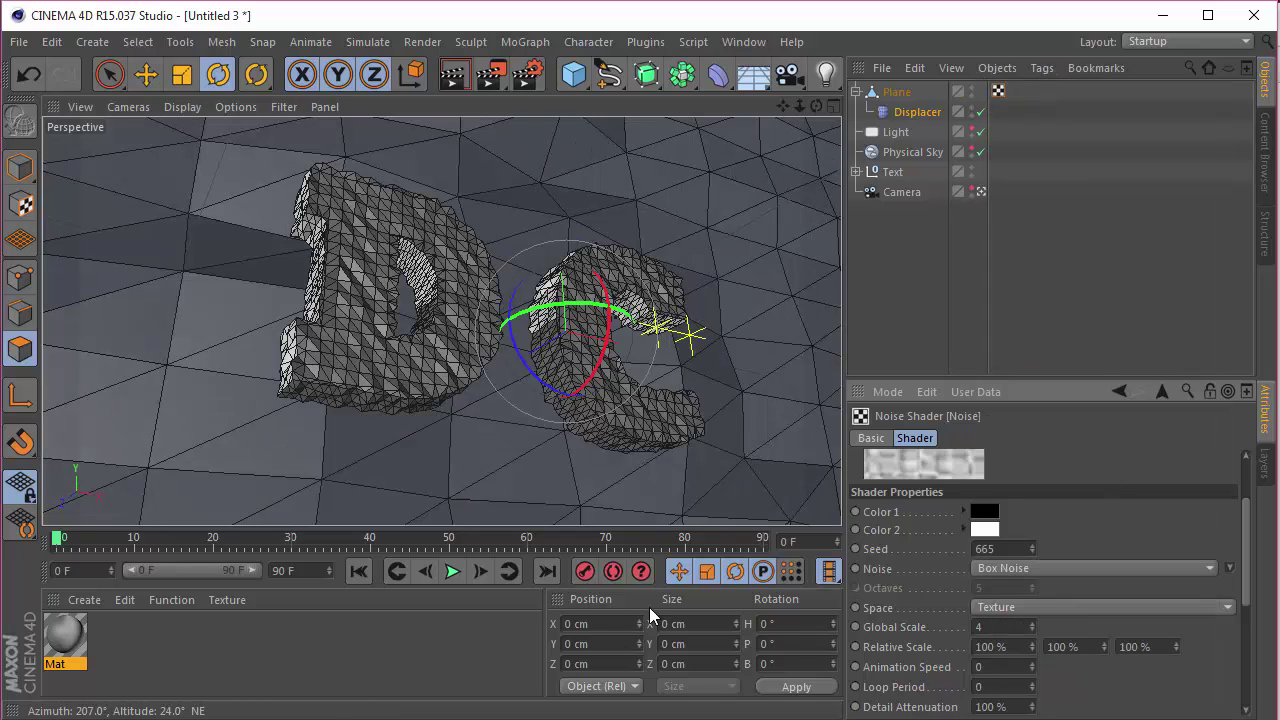
pyautogui.write('565')
pyautogui.press('Return')
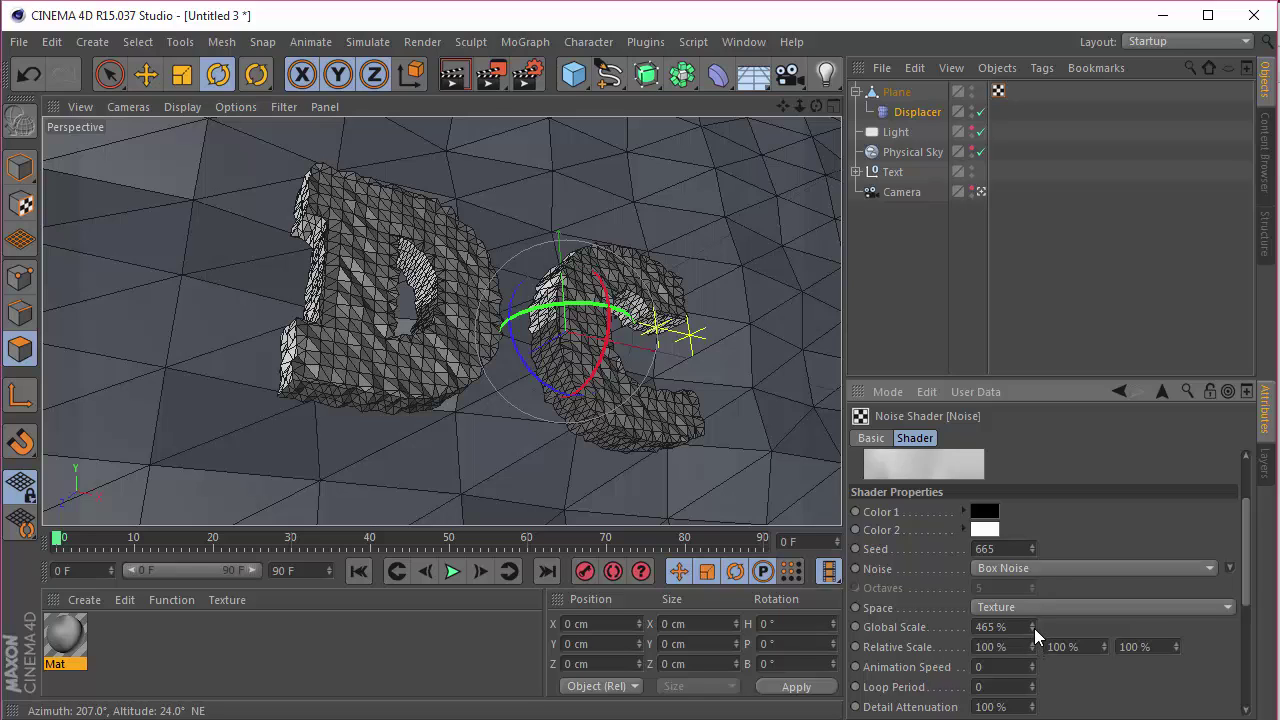
pyautogui.moveTo(1034, 628); pyautogui.dragTo(1034, 640)
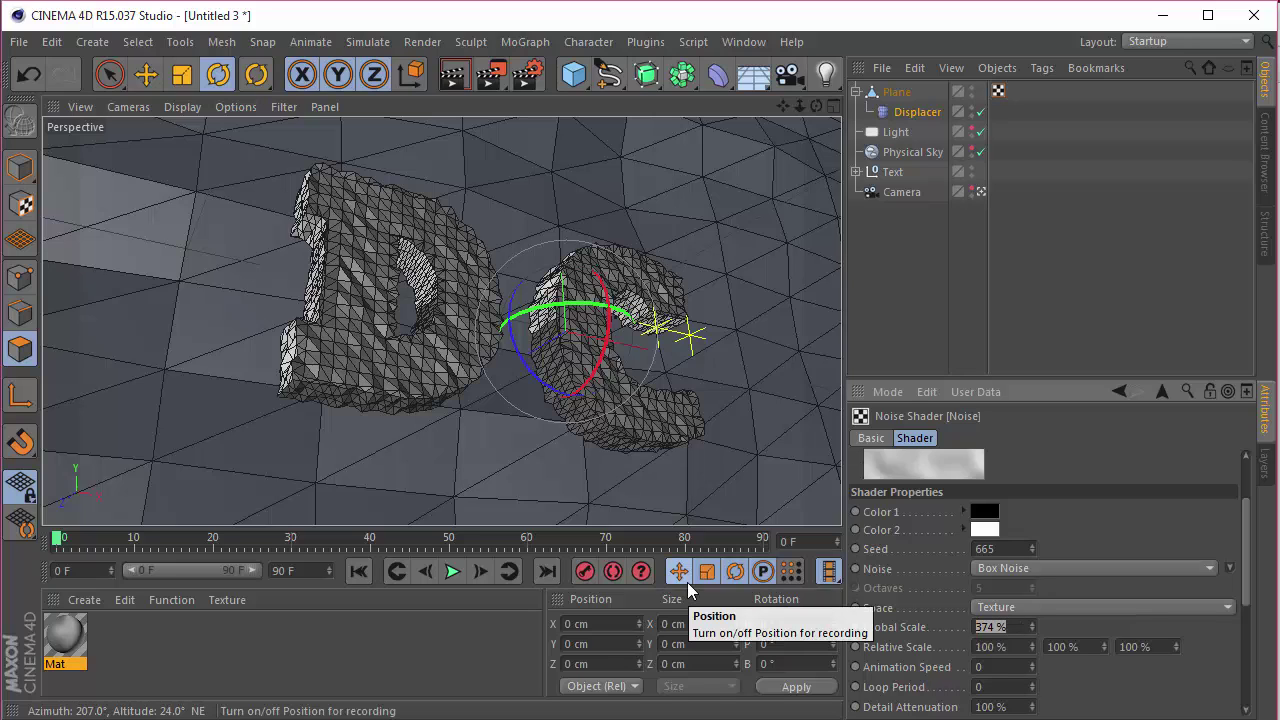
pyautogui.write('465')
pyautogui.press('Return')
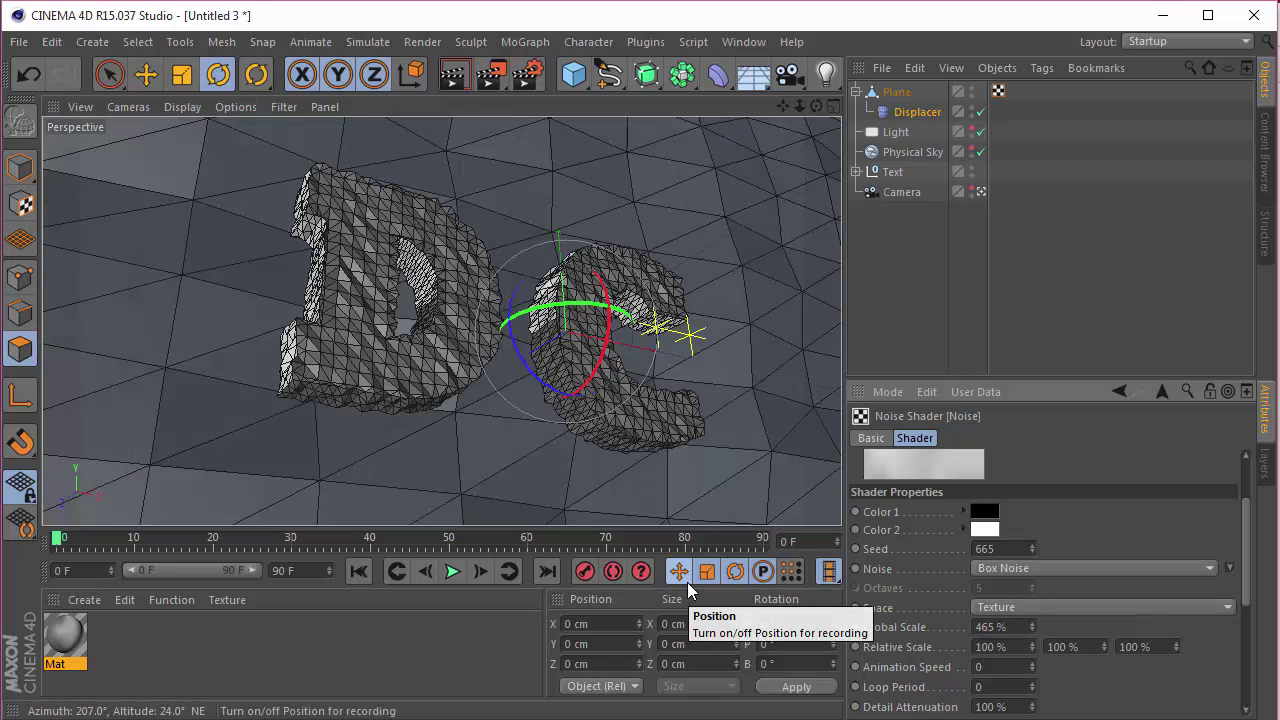
pyautogui.hotkey('ctrl', 'z')
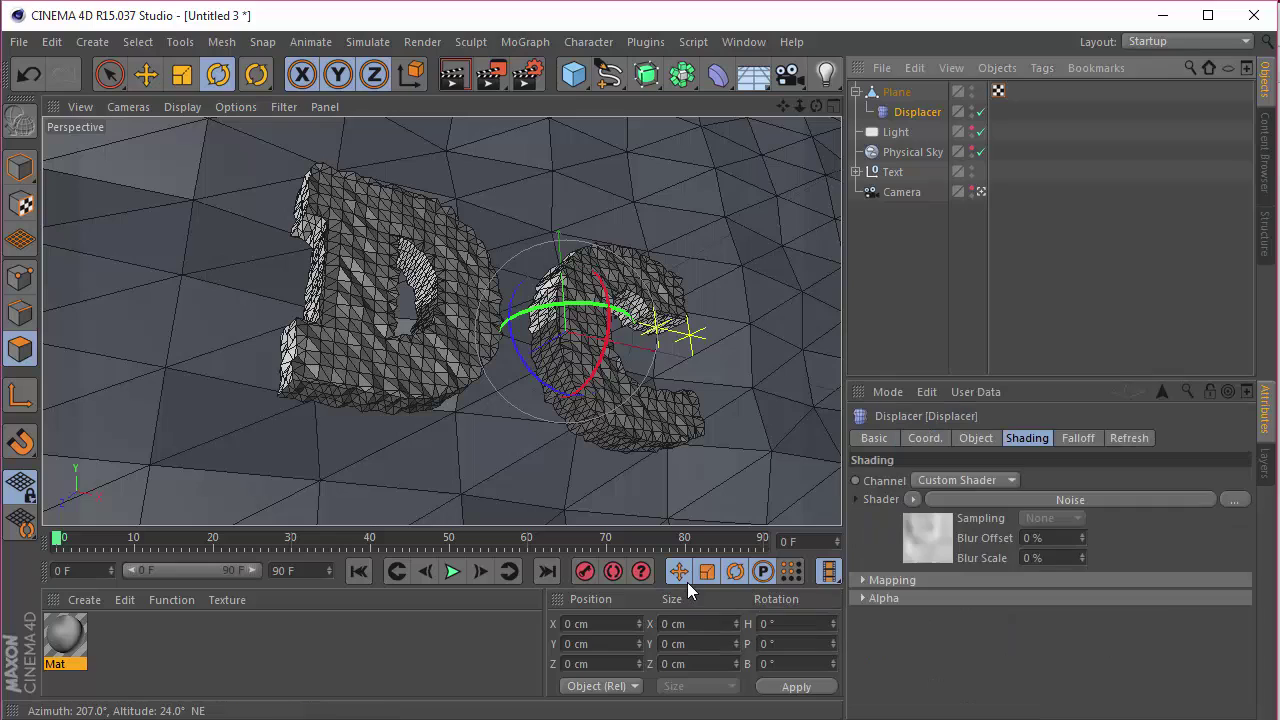
pyautogui.click(981, 265)
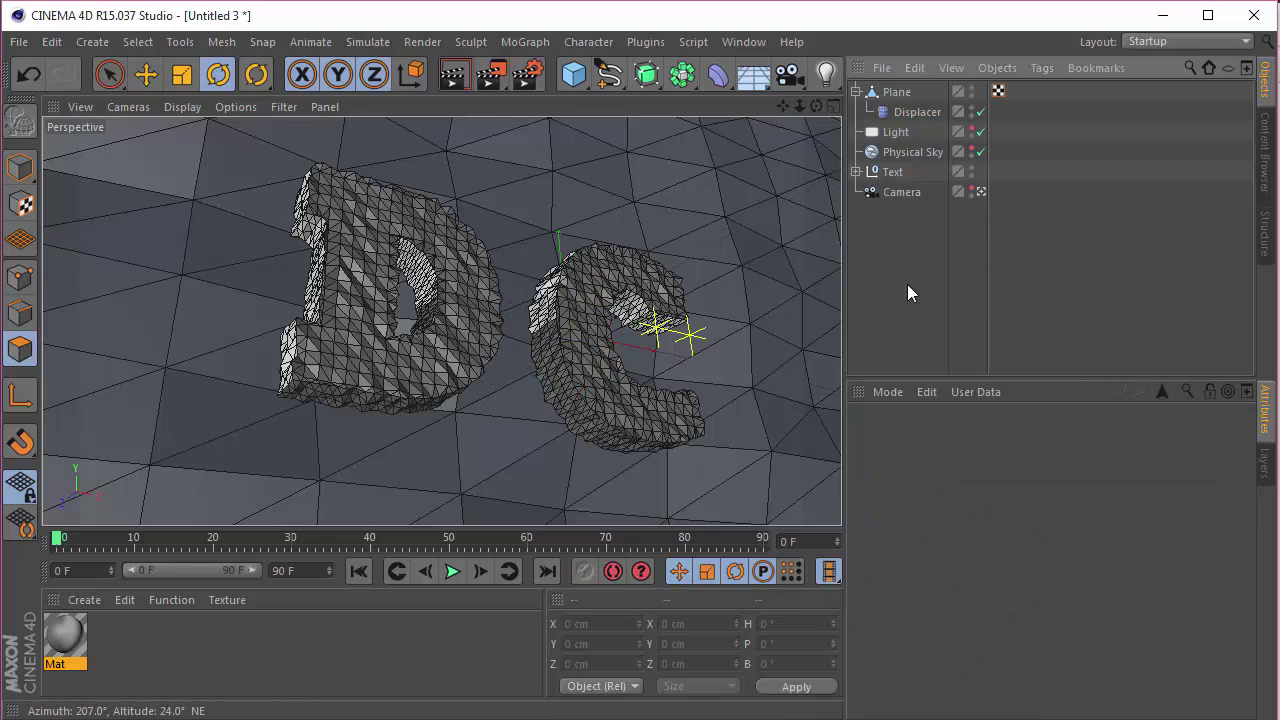
# Create a new material with a Gradient shader in its color channel and move the black knot to nearly the middle of the gradient.
pyautogui.doubleClick(259, 646)
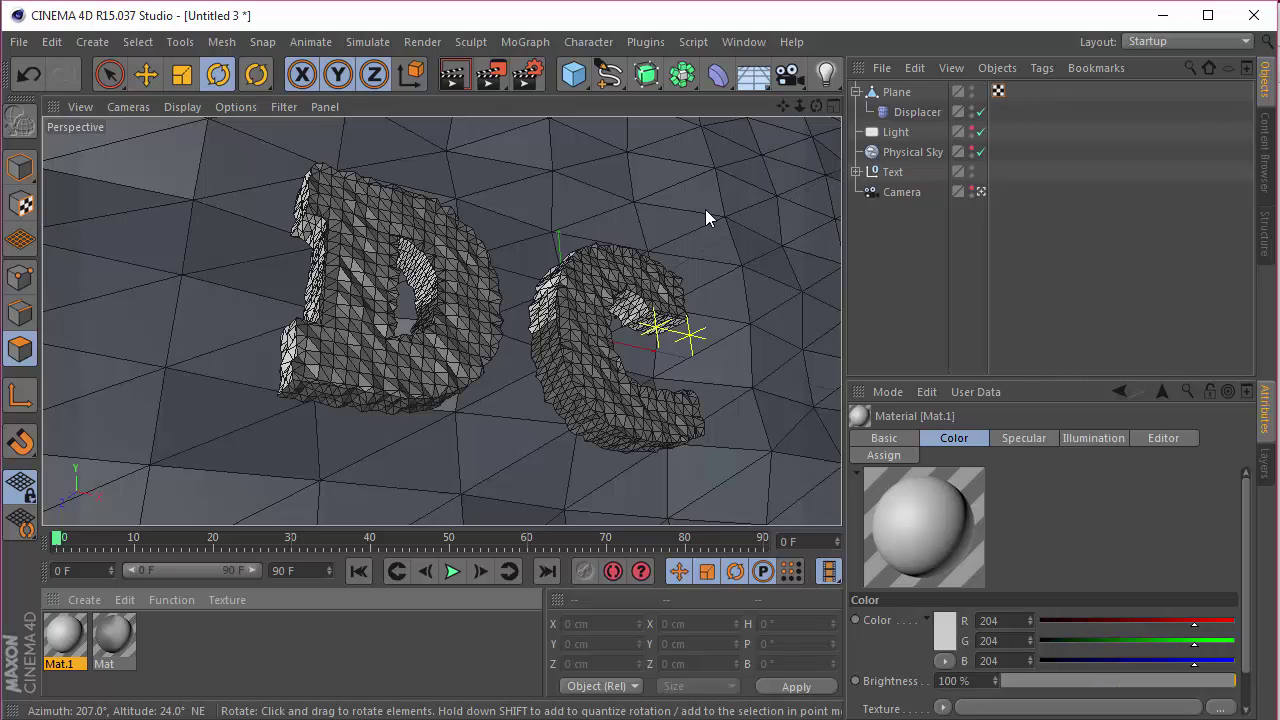
pyautogui.doubleClick(70, 640)
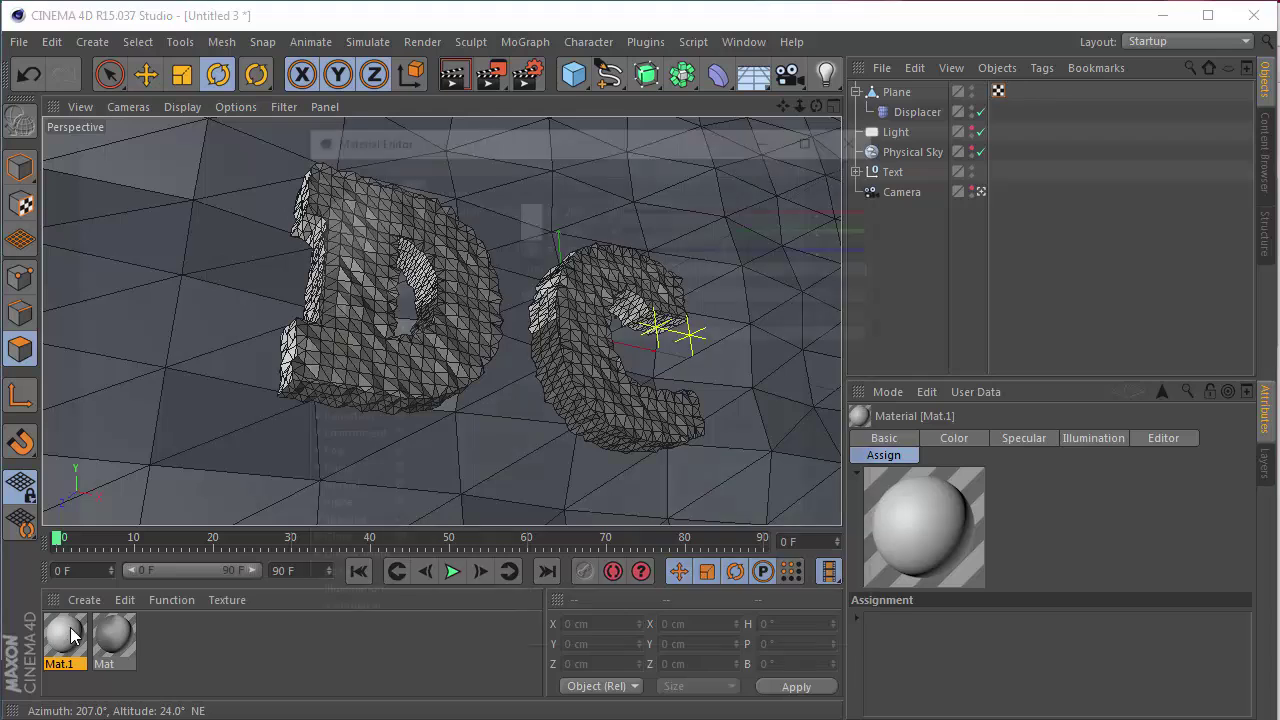
pyautogui.click(520, 292)
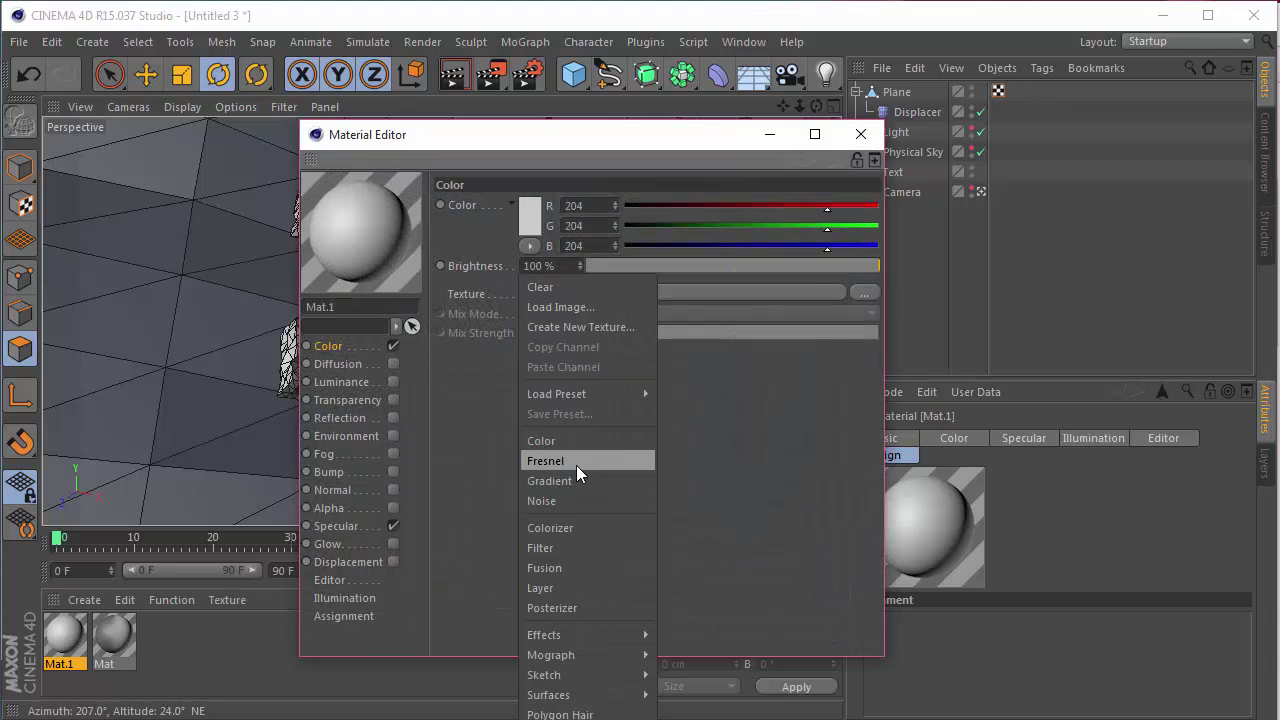
pyautogui.click(576, 465)
pyautogui.click(530, 345)
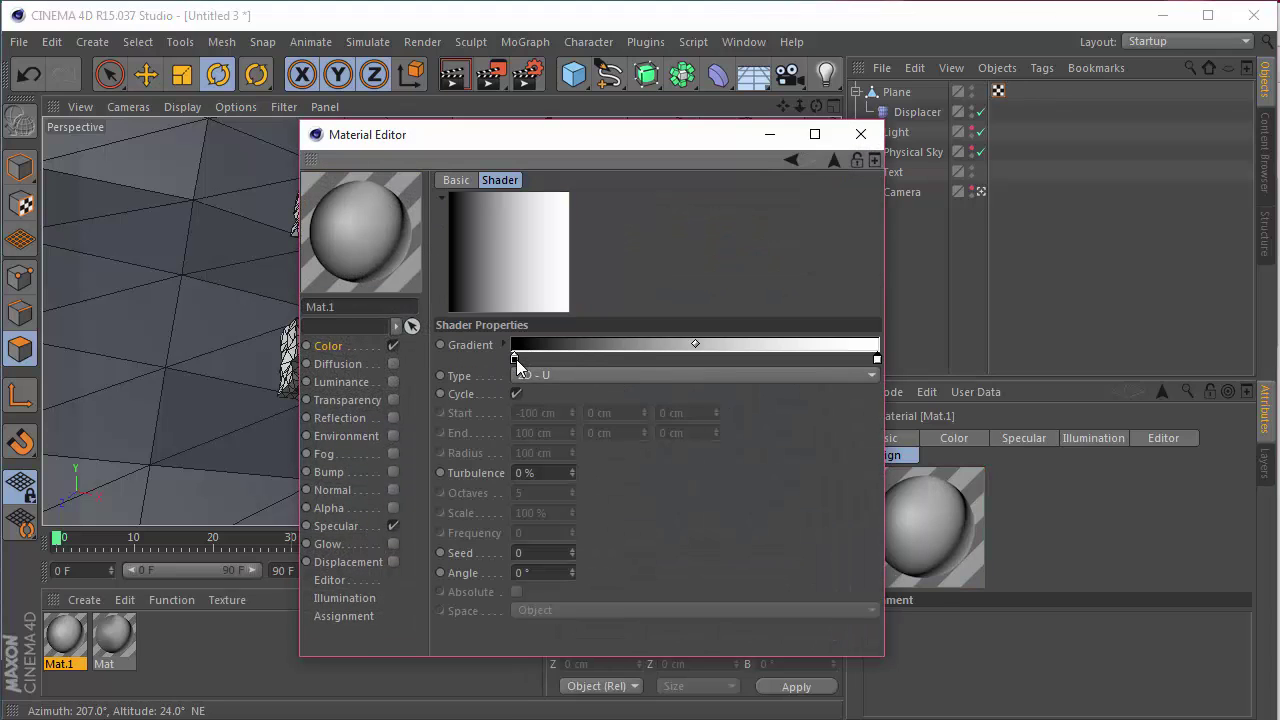
pyautogui.moveTo(516, 359); pyautogui.dragTo(675, 359)
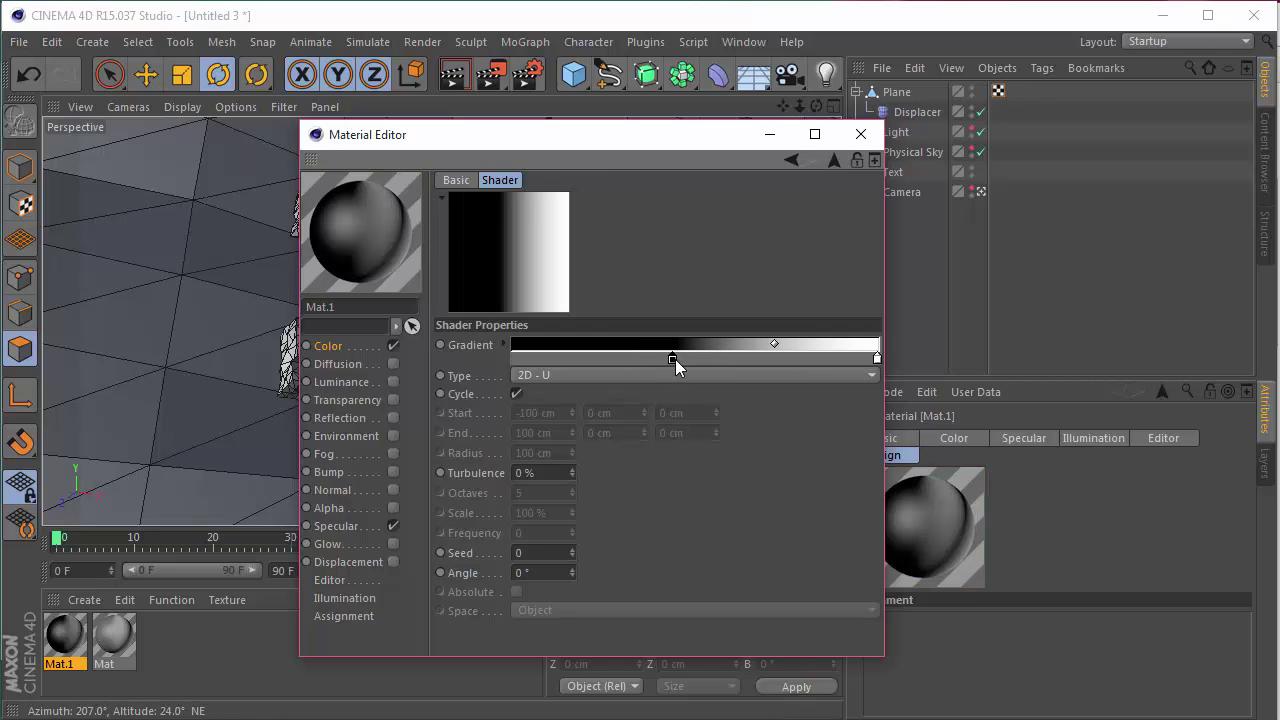
# Recolor the gradient's white end knot to beige with RGB values 225, 210, 180.
pyautogui.doubleClick(878, 357)
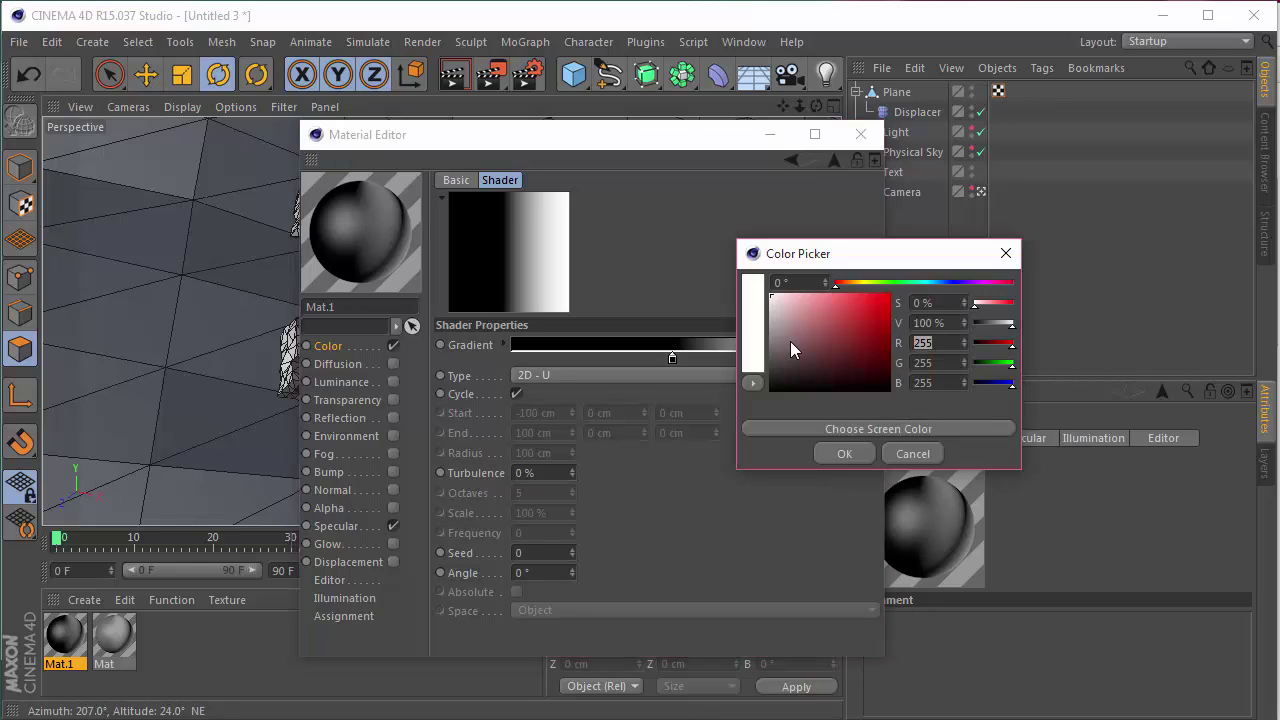
pyautogui.write('225')
pyautogui.press('Tab')
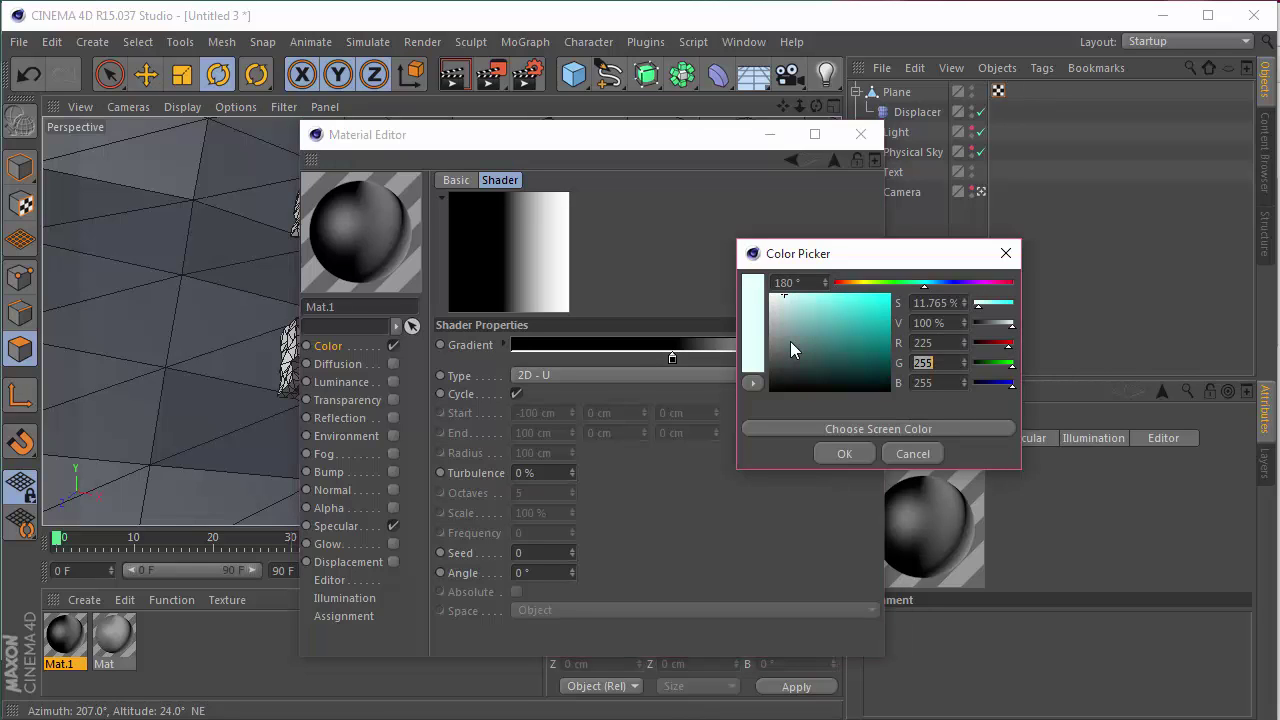
pyautogui.write('210')
pyautogui.press('Tab')
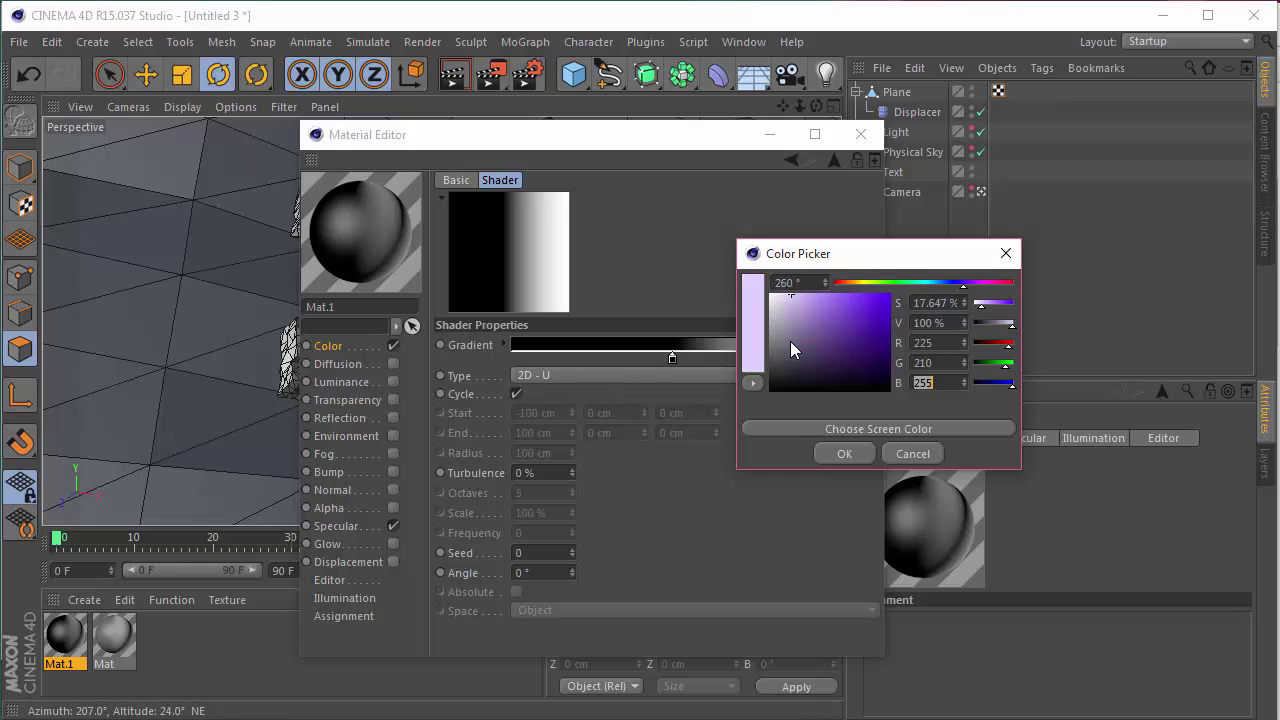
pyautogui.write('180')
pyautogui.press('Return')
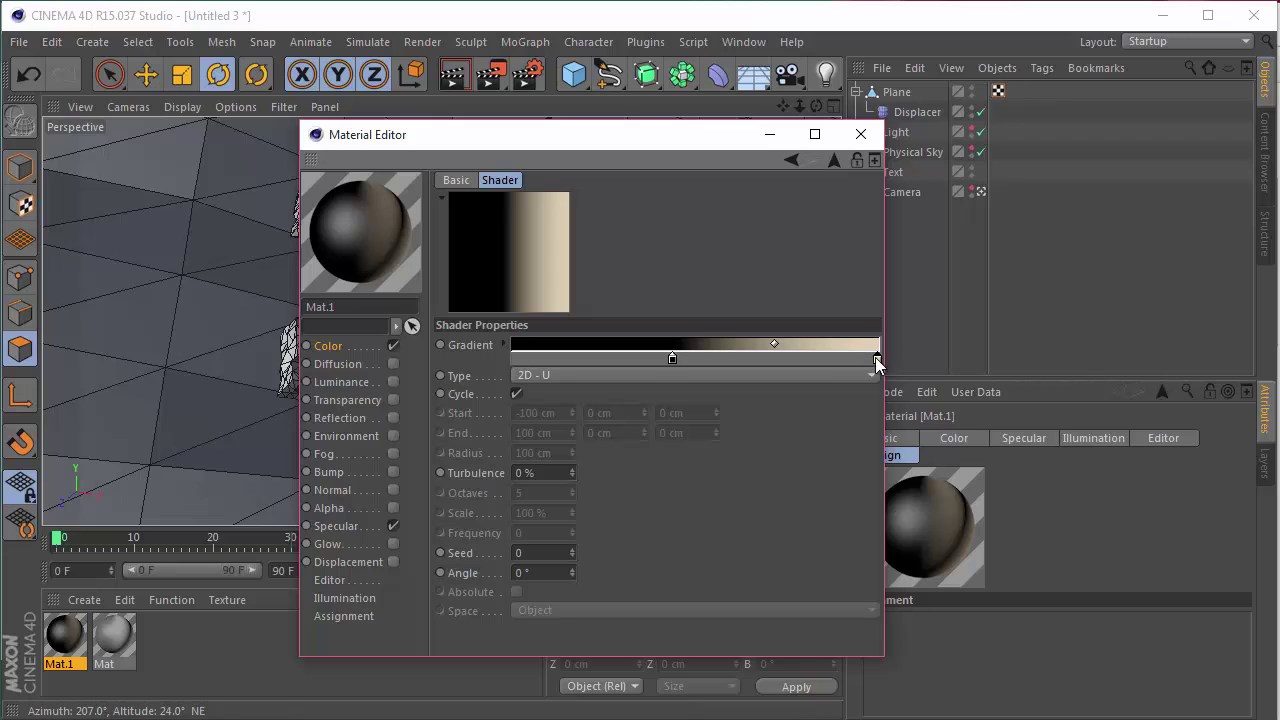
# Recolor the gradient's black knot to teal, with red at 50 and green at 135.
pyautogui.doubleClick(672, 358)
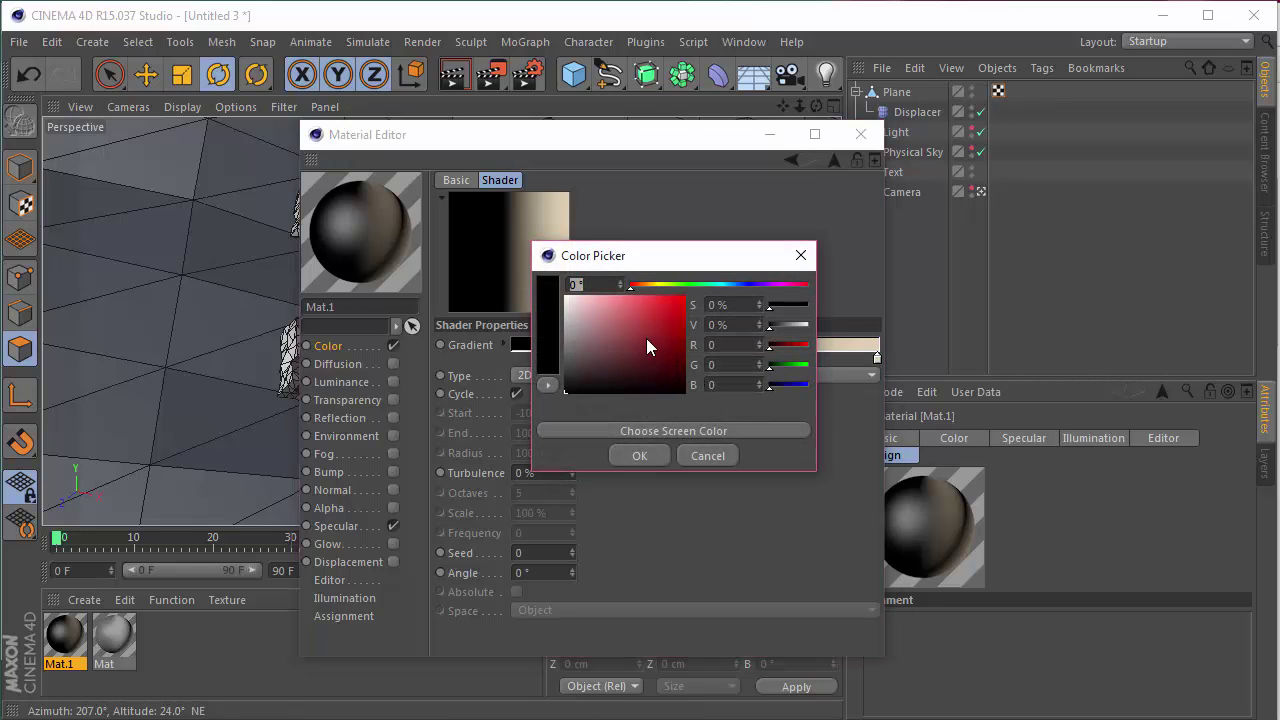
pyautogui.press('Tab')
pyautogui.press('Tab')
pyautogui.press('Tab')
pyautogui.write('50')
pyautogui.press('Tab')
pyautogui.write('135')
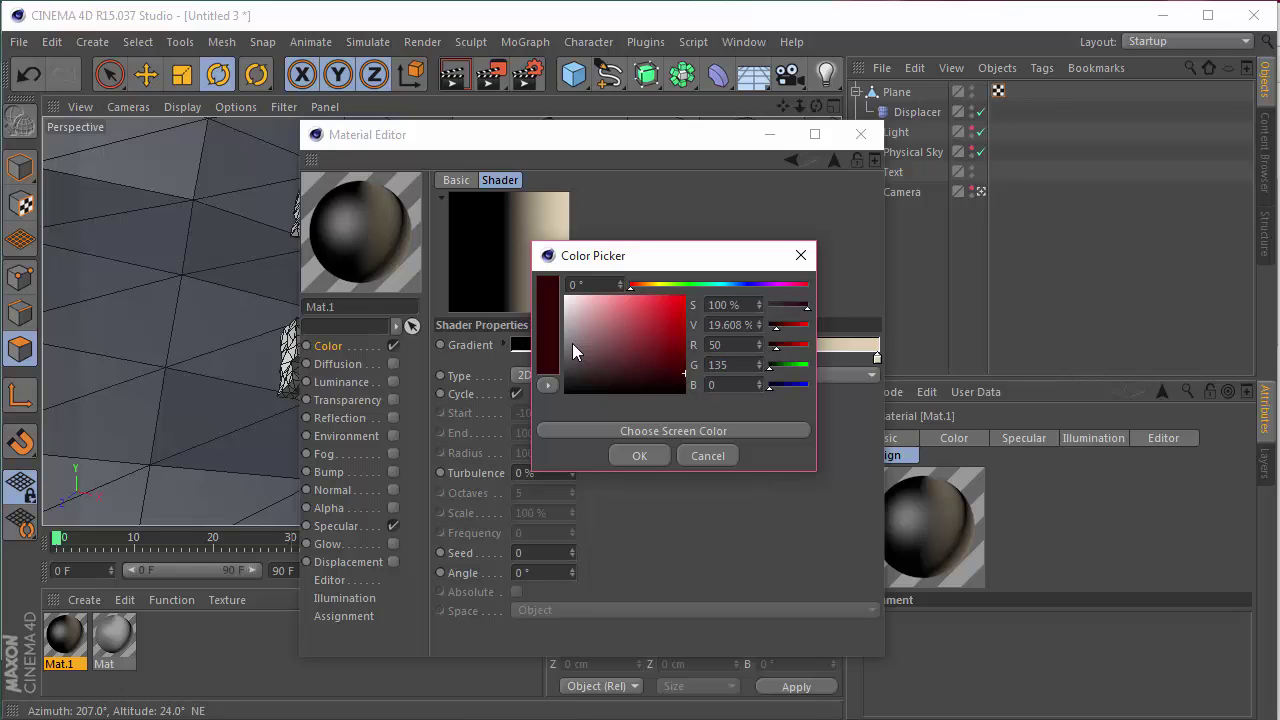
pyautogui.press('Tab')
pyautogui.write('135')
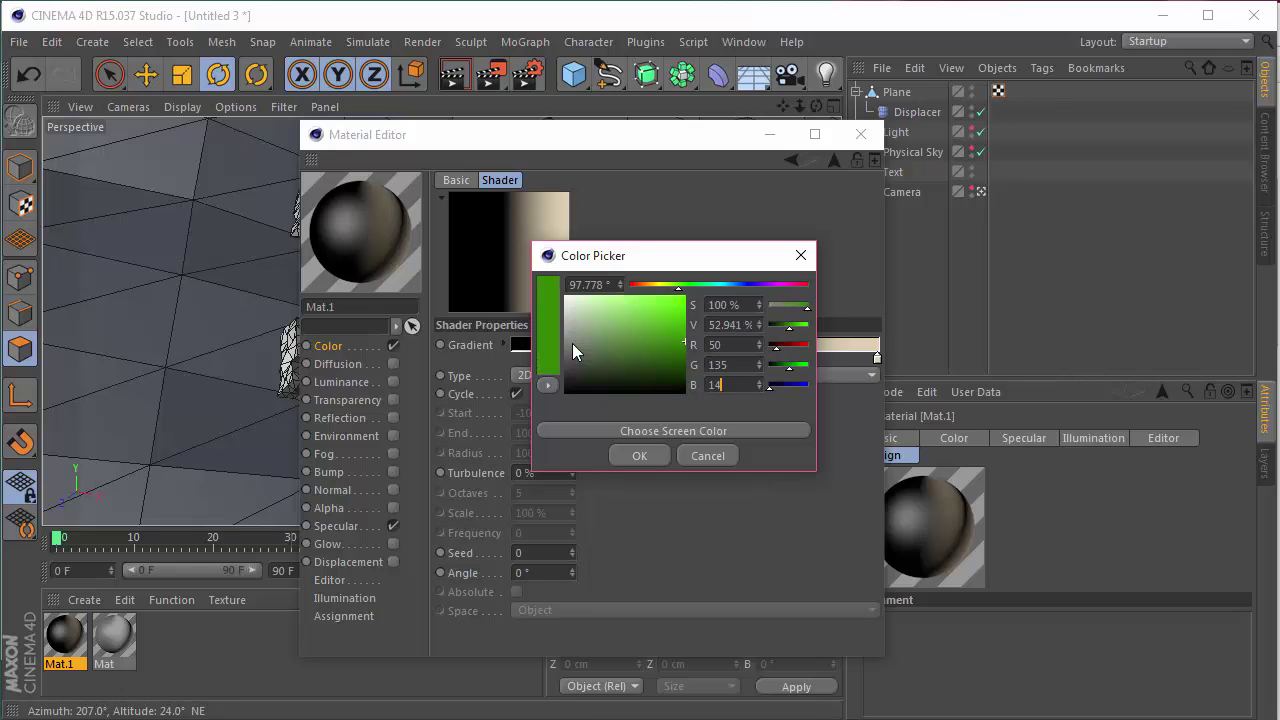
pyautogui.press('Return')
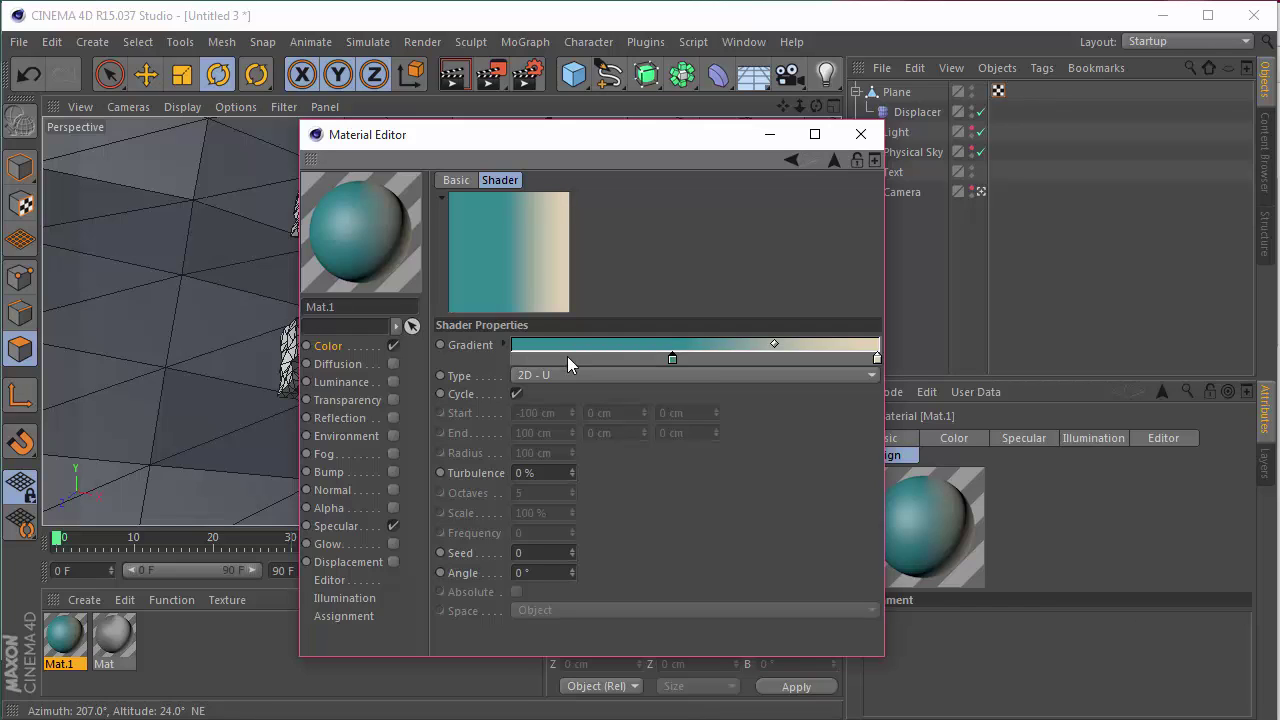
# Change the gradient type so the colors run vertically, and apply the new material to the plane.
pyautogui.click(571, 374)
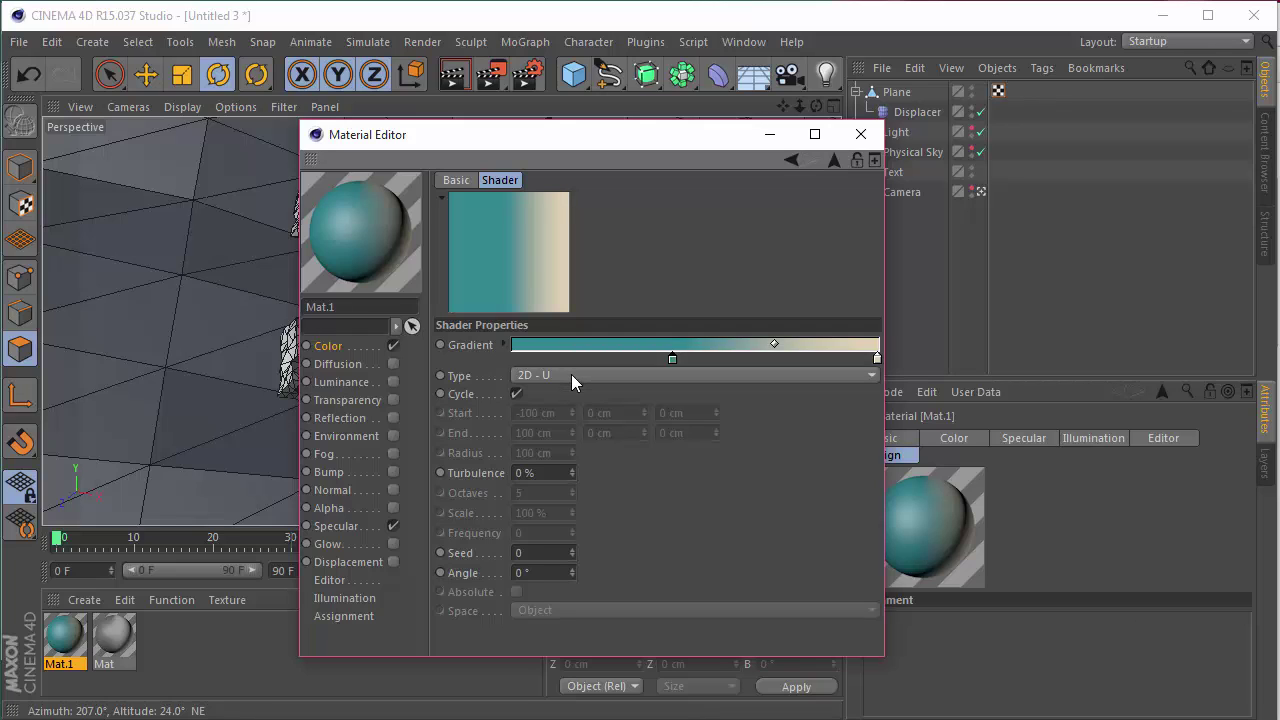
pyautogui.click(567, 415)
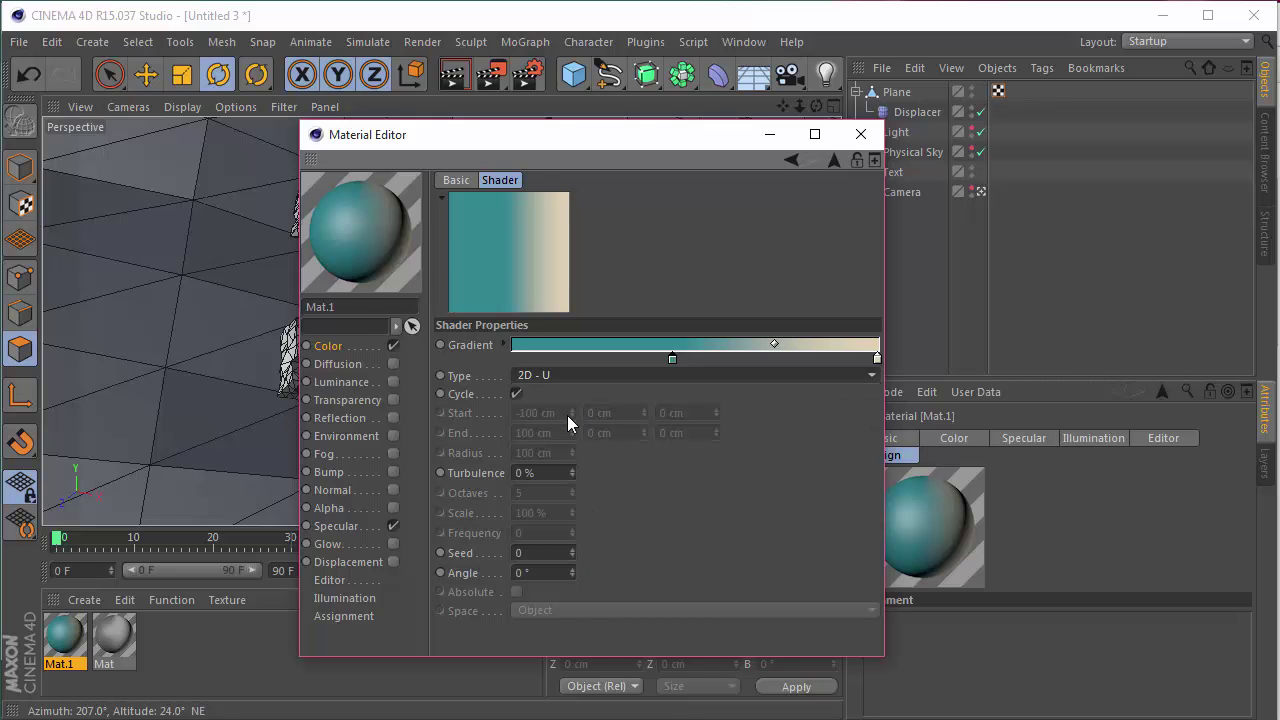
pyautogui.click(860, 134)
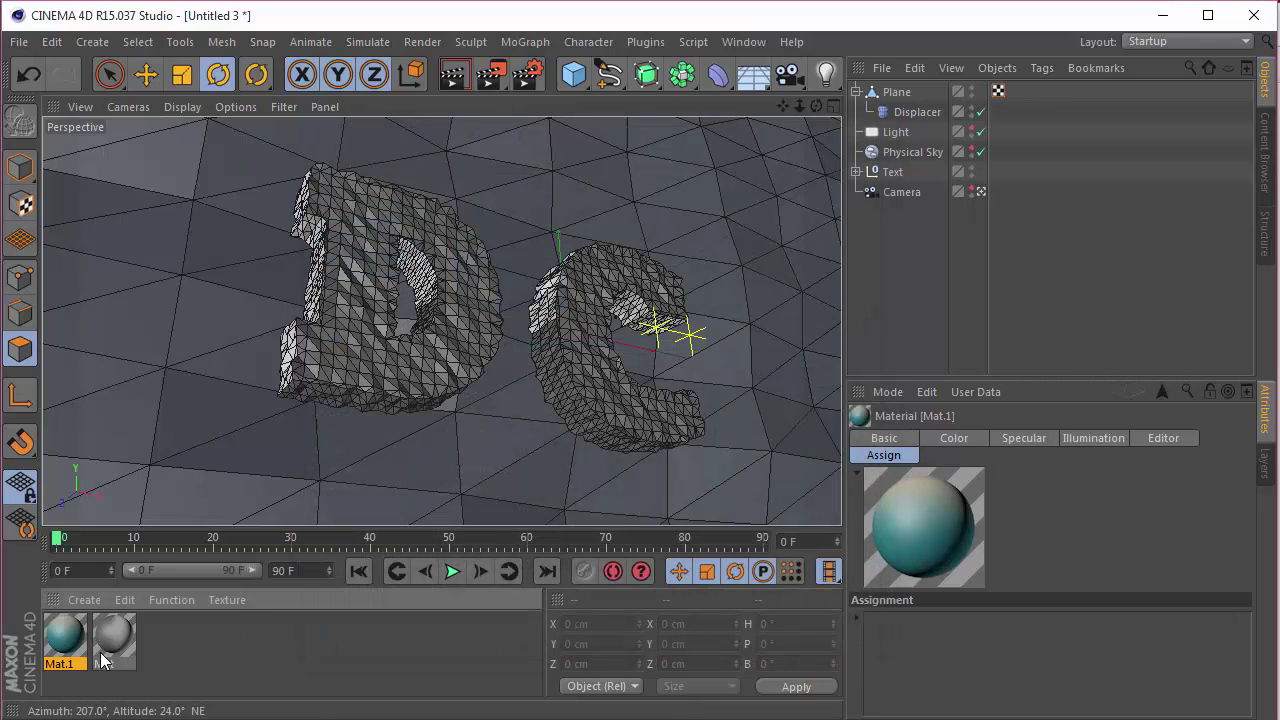
pyautogui.moveTo(64, 640); pyautogui.dragTo(906, 89)
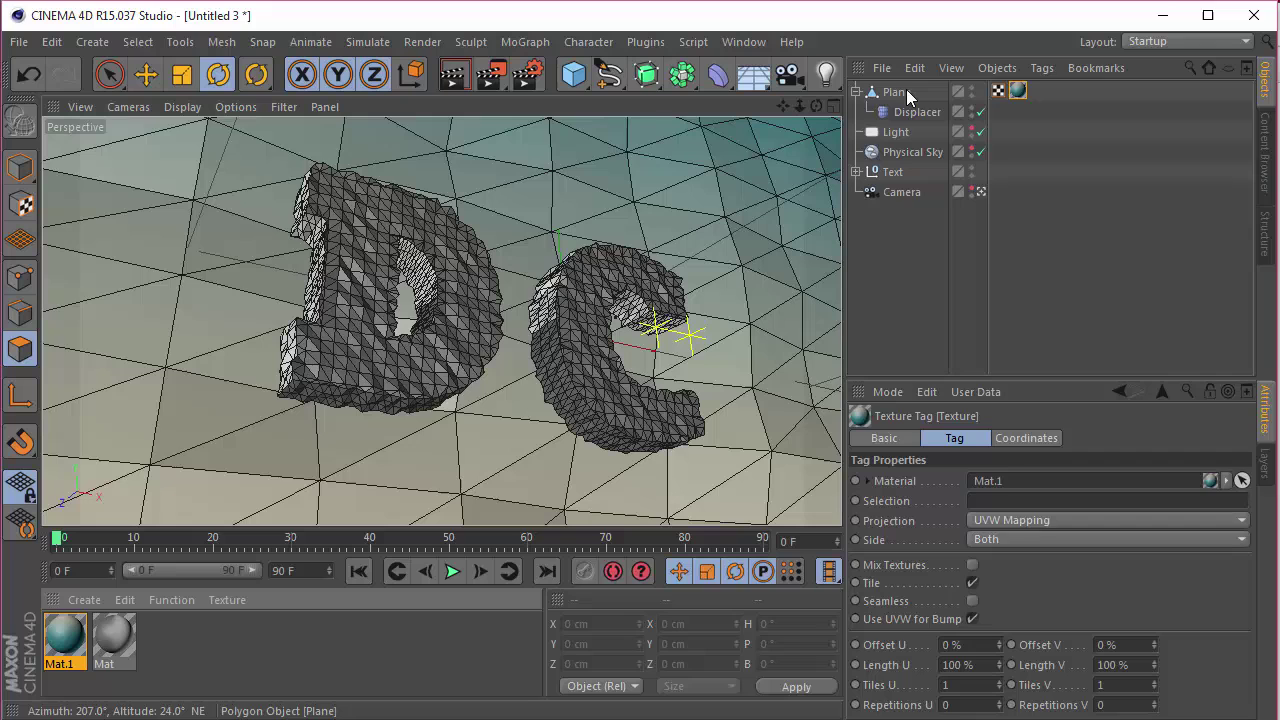
pyautogui.click(910, 192)
pyautogui.click(912, 228)
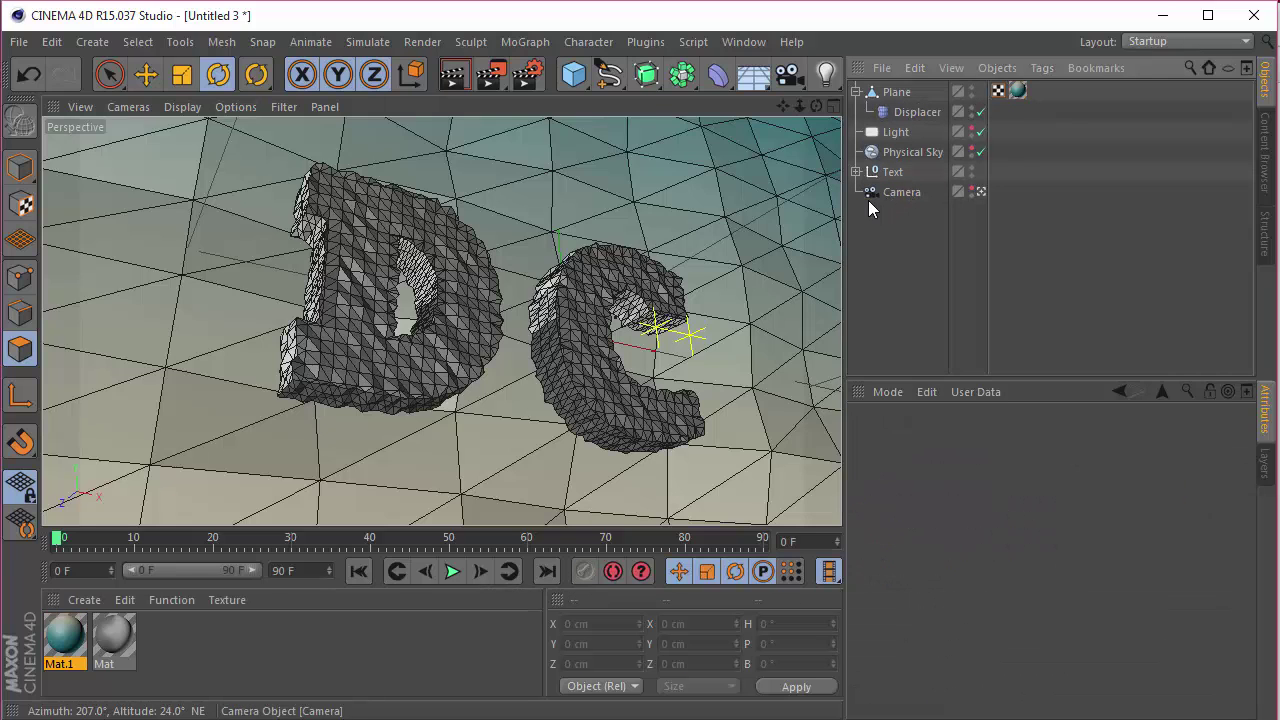
# Set the render anti-aliasing to Best and add the Ambient Occlusion effect to the render settings.
pyautogui.click(527, 74)
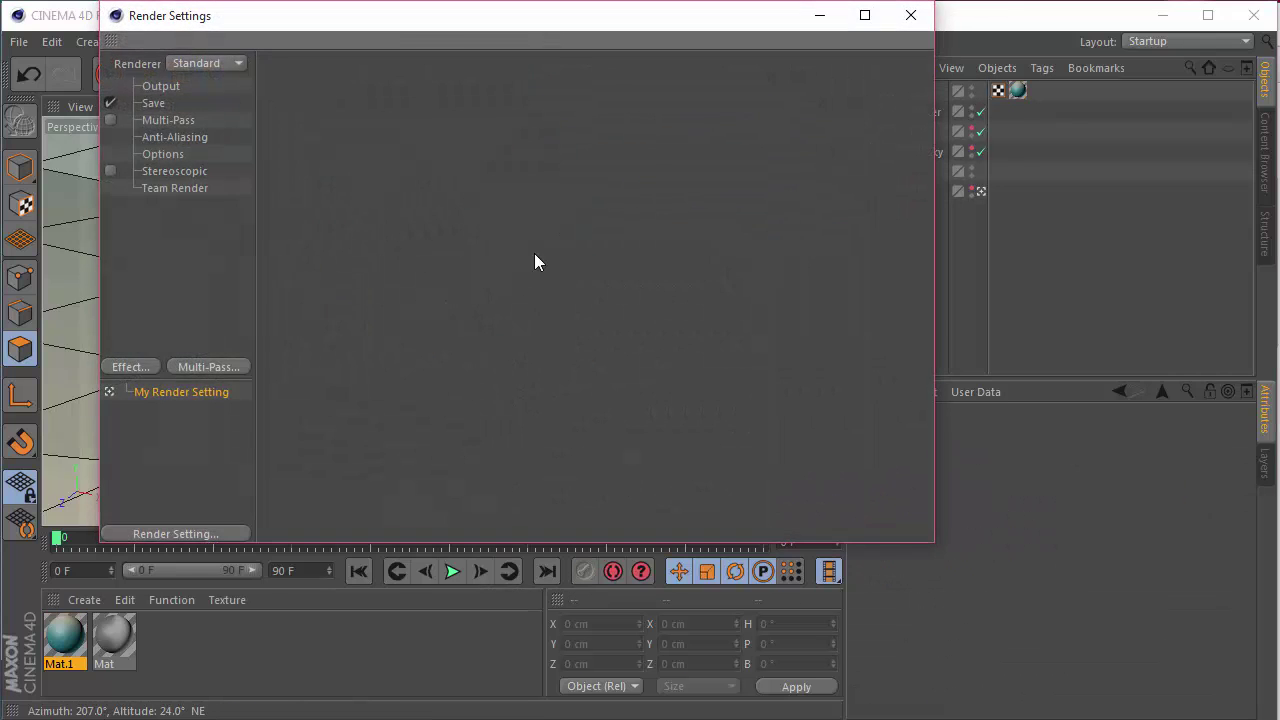
pyautogui.click(172, 120)
pyautogui.click(155, 136)
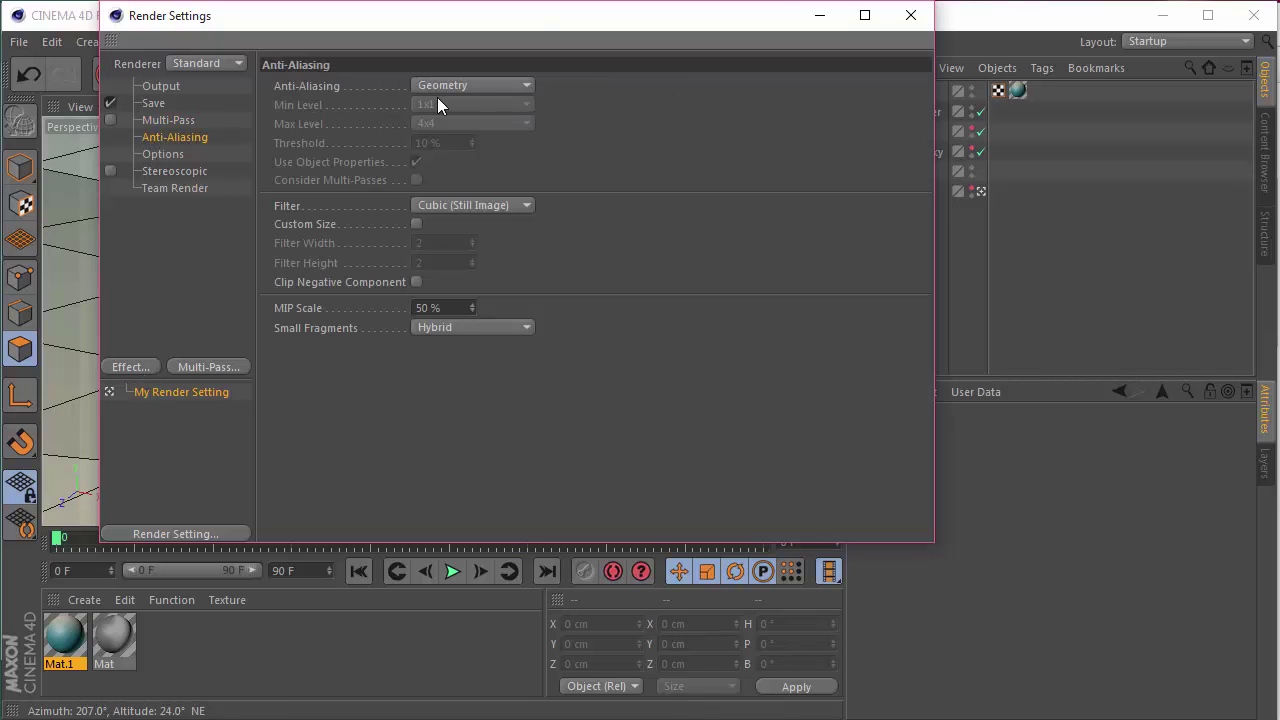
pyautogui.click(440, 86)
pyautogui.click(455, 142)
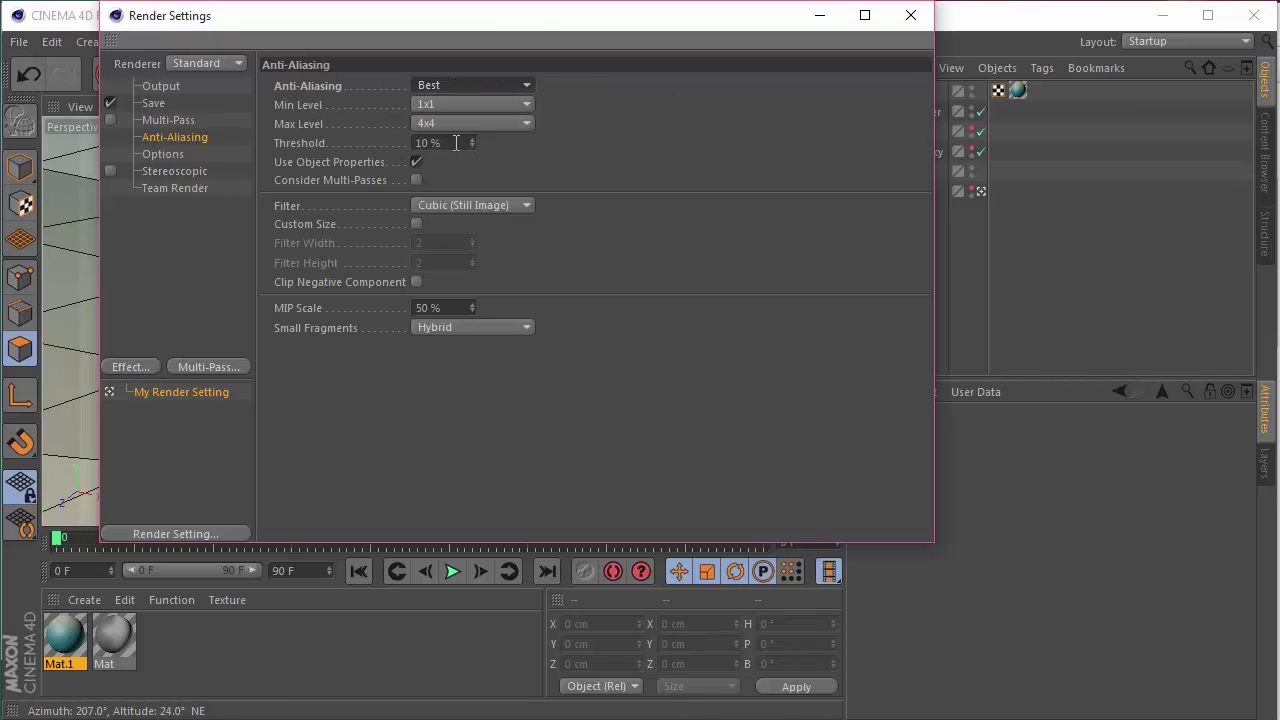
pyautogui.click(145, 367)
pyautogui.click(228, 255)
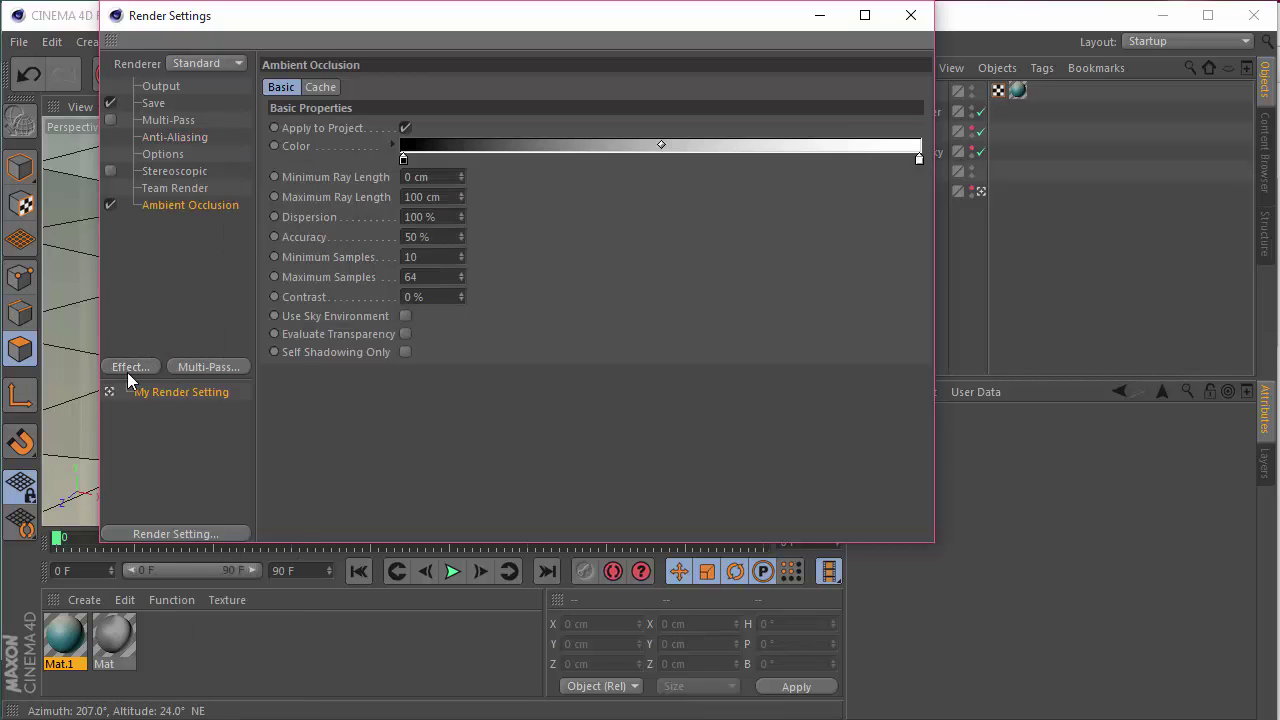
pyautogui.click(129, 368)
pyautogui.click(229, 407)
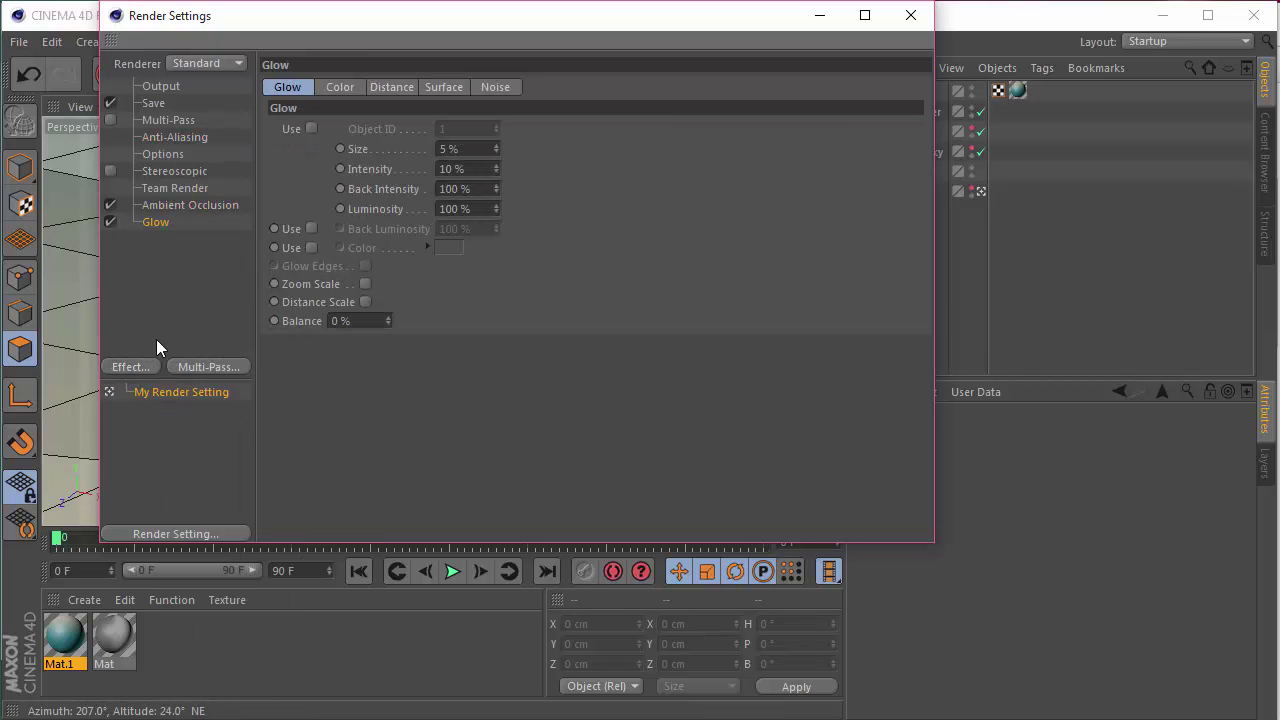
pyautogui.press('Delete')
# Add the Global Illumination effect with both its samples and its irradiance cache record density set to Low.
pyautogui.click(130, 366)
pyautogui.click(285, 391)
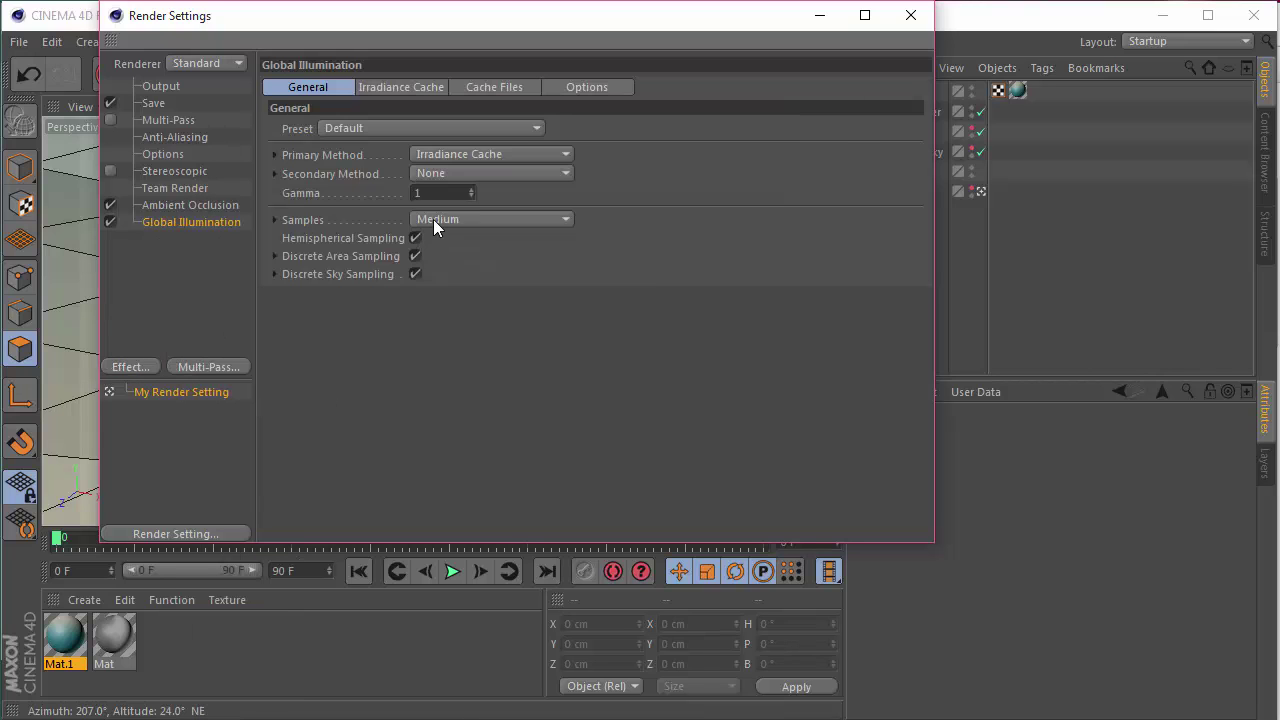
pyautogui.click(433, 224)
pyautogui.click(451, 279)
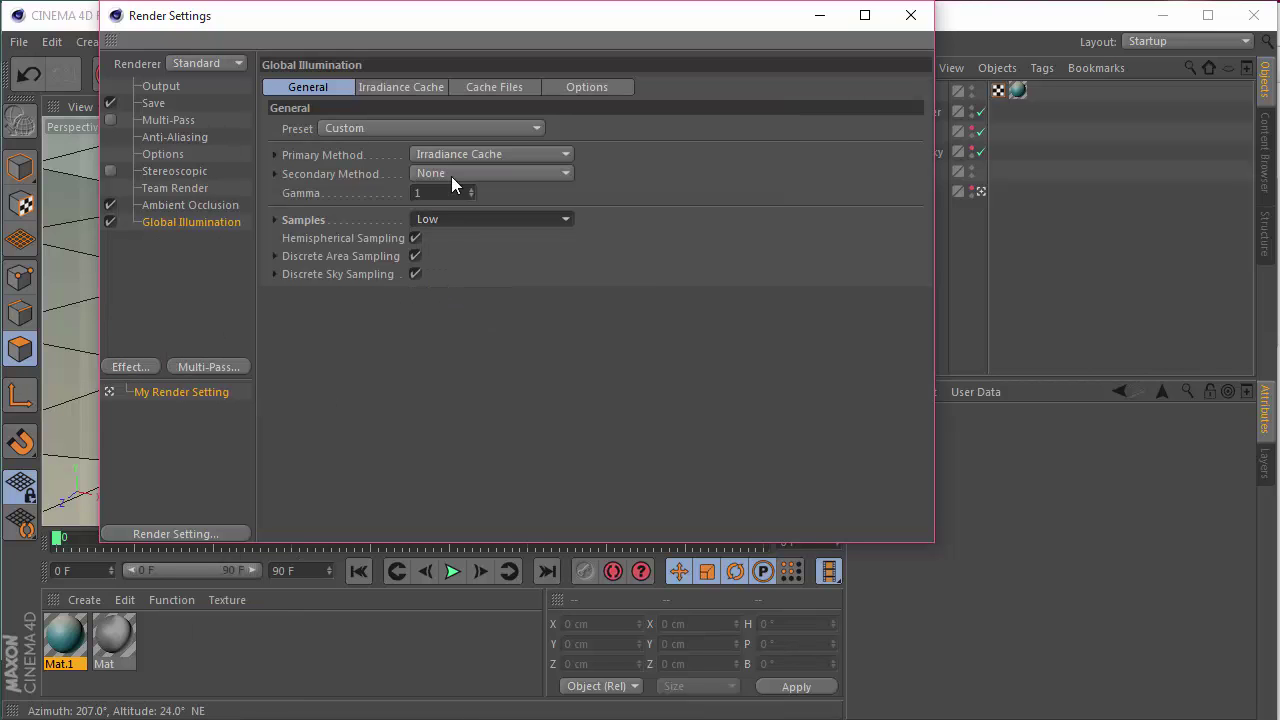
pyautogui.click(419, 87)
pyautogui.click(415, 128)
pyautogui.click(425, 188)
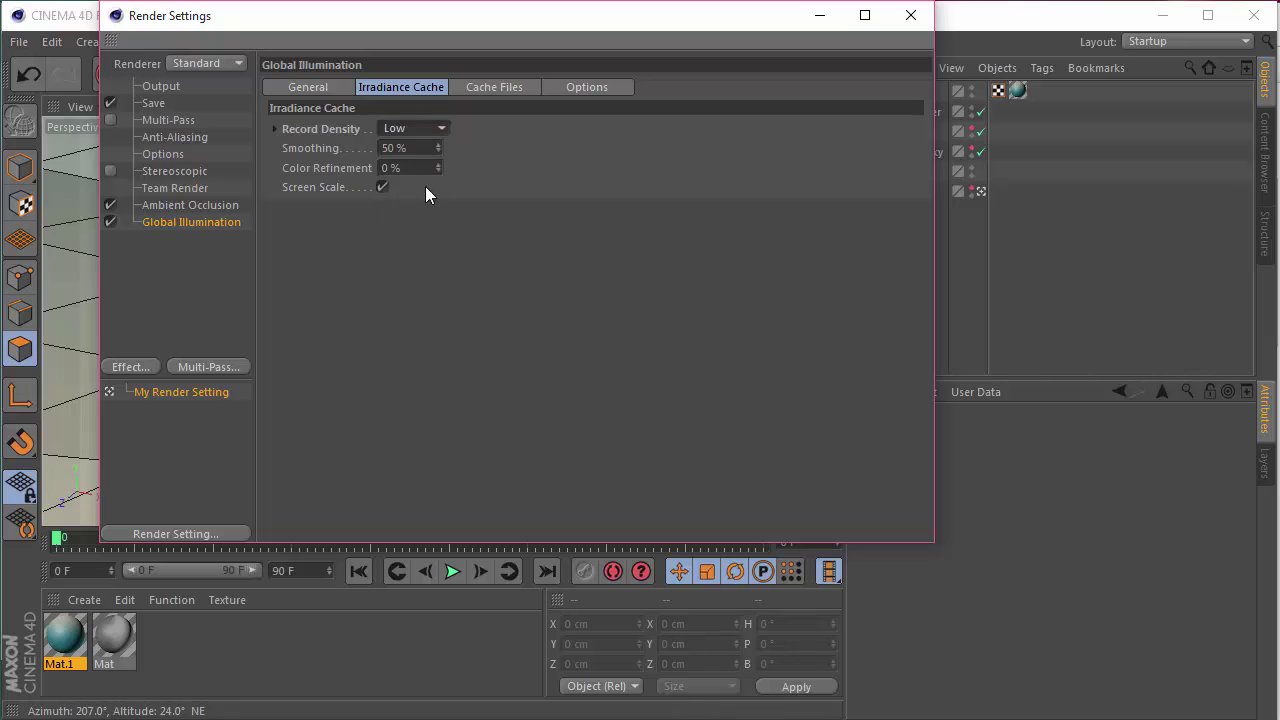
pyautogui.click(493, 87)
pyautogui.click(591, 87)
pyautogui.click(320, 88)
# Set the Ambient Occlusion contrast to 15 %.
pyautogui.click(218, 205)
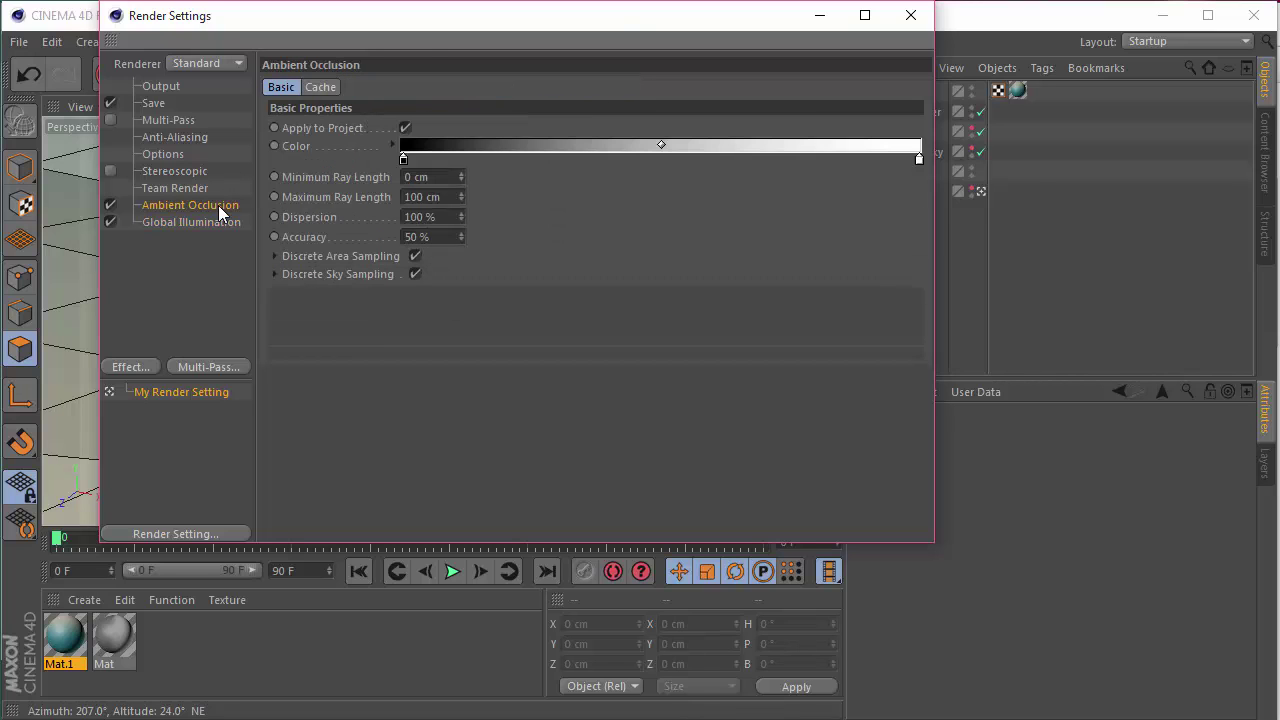
pyautogui.click(450, 298)
pyautogui.write('15')
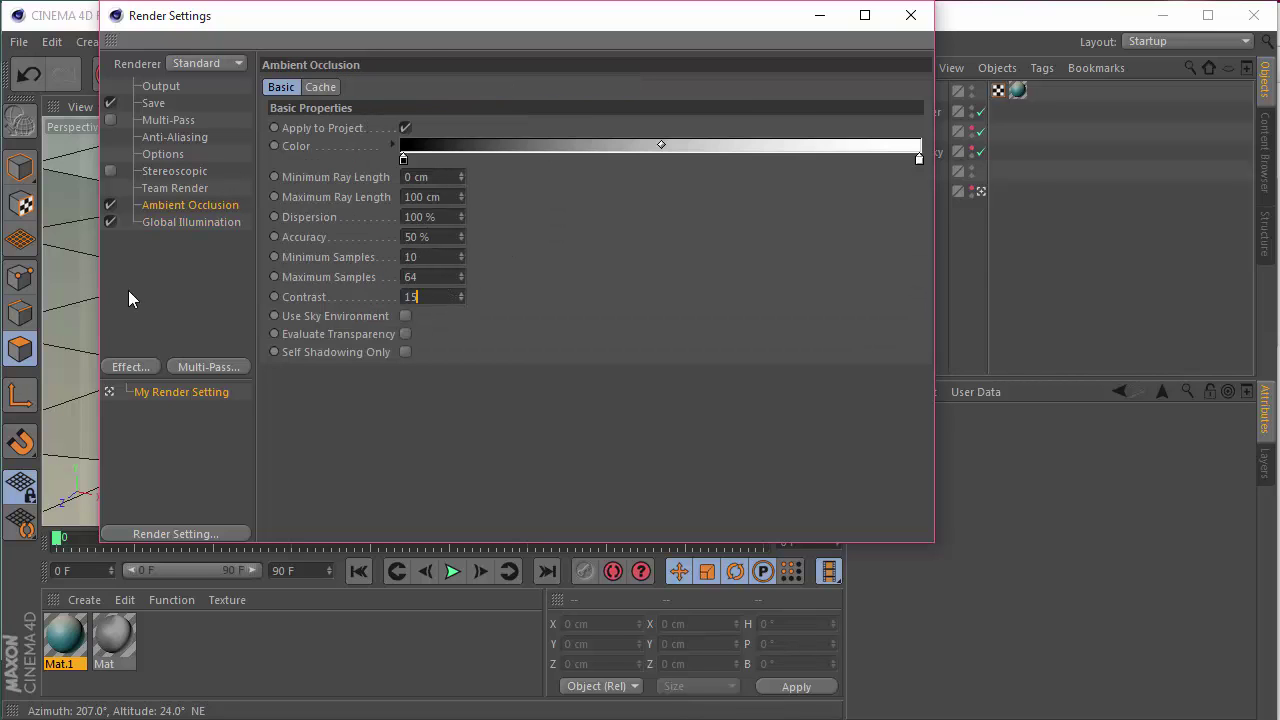
pyautogui.press('Return')
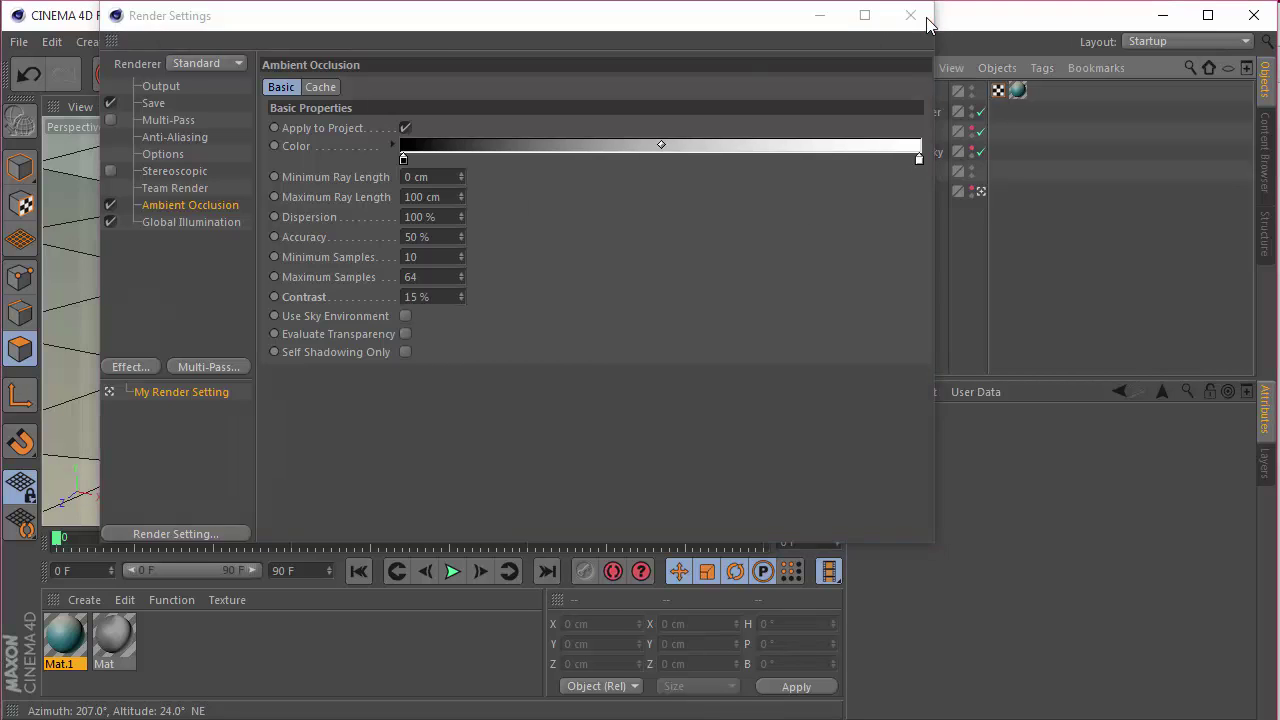
# Close the render settings and render the active view to check the lighting and occlusion.
pyautogui.click(910, 15)
pyautogui.click(447, 84)
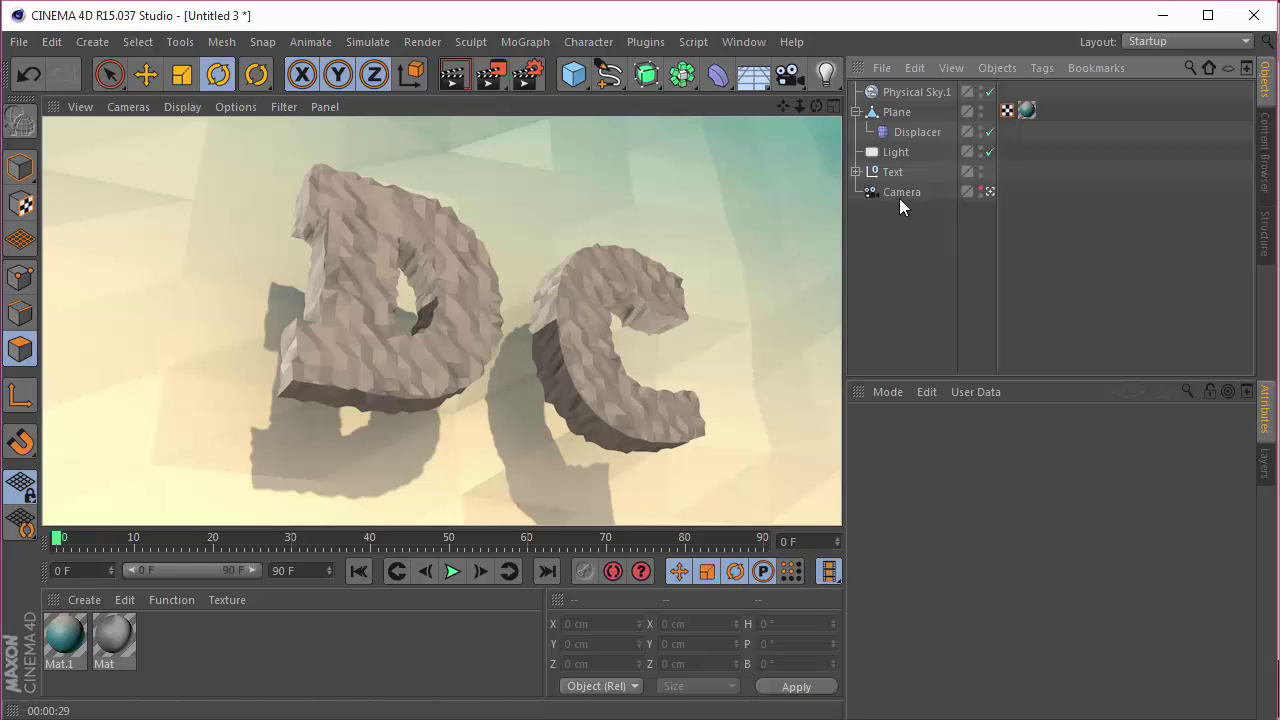
# Add a Compositing tag to the plane.
pyautogui.rightClick(898, 112)
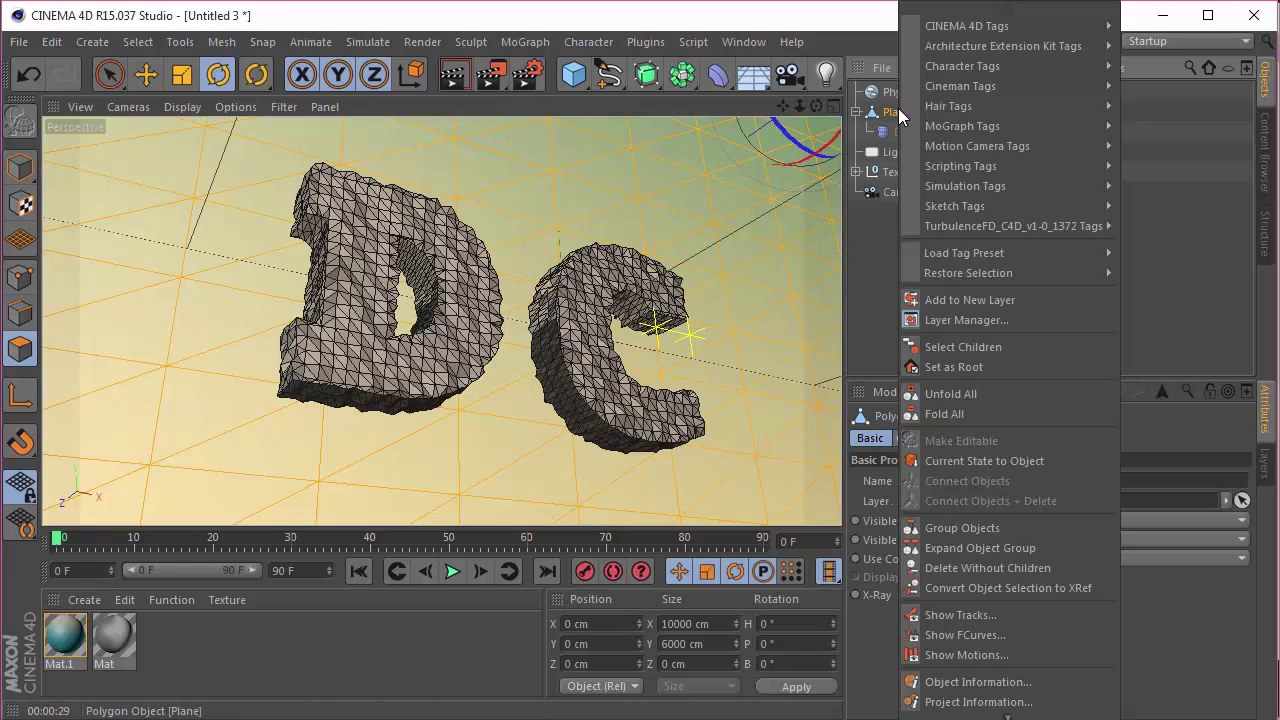
pyautogui.moveTo(1000, 26)
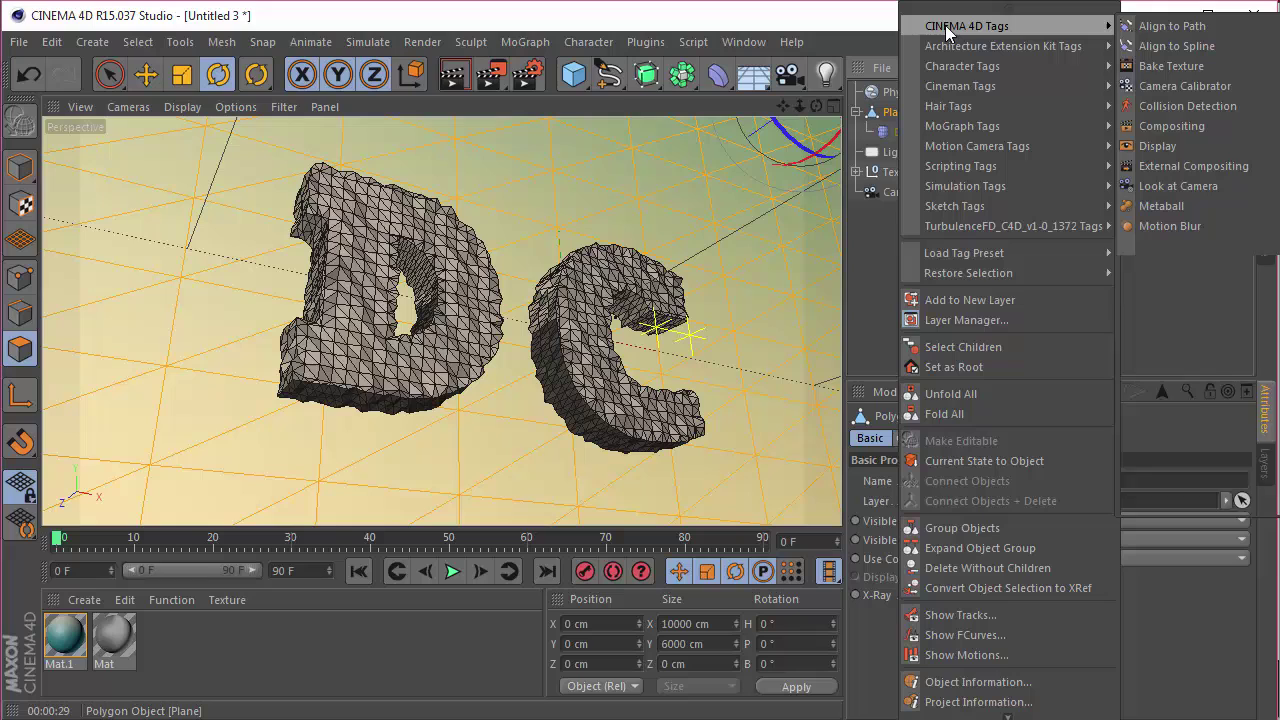
pyautogui.click(1172, 126)
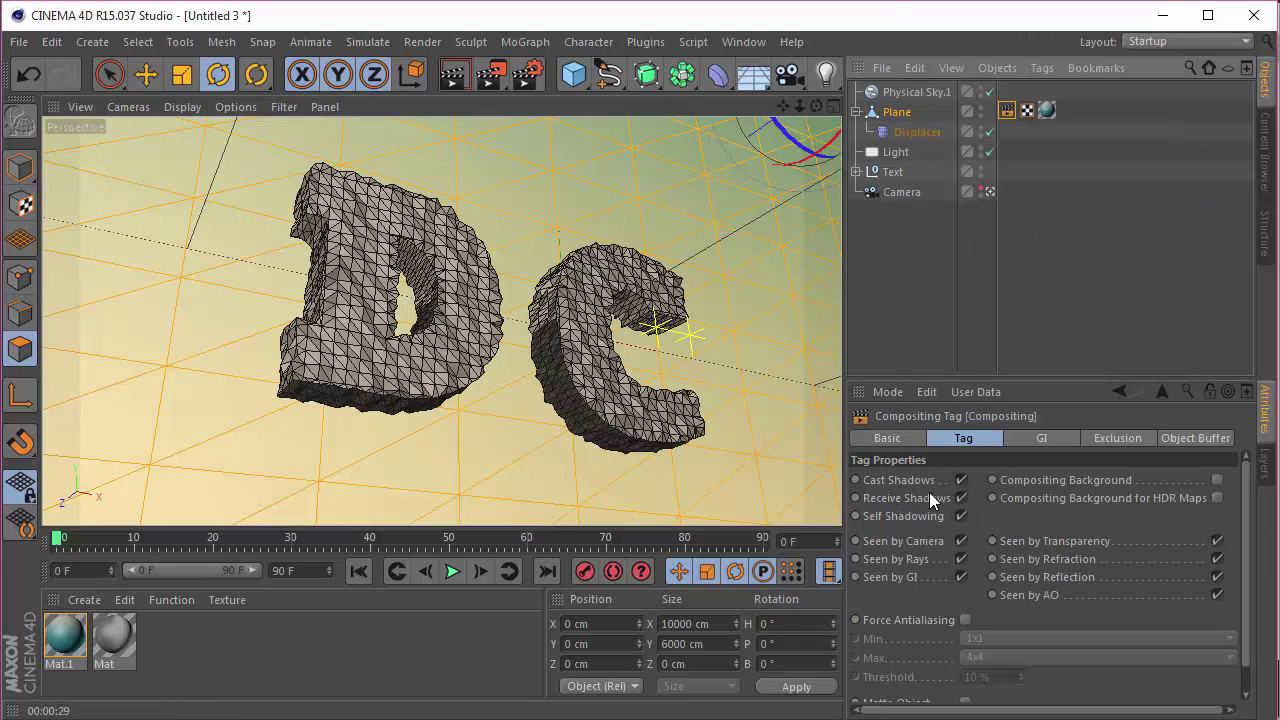
pyautogui.click(943, 282)
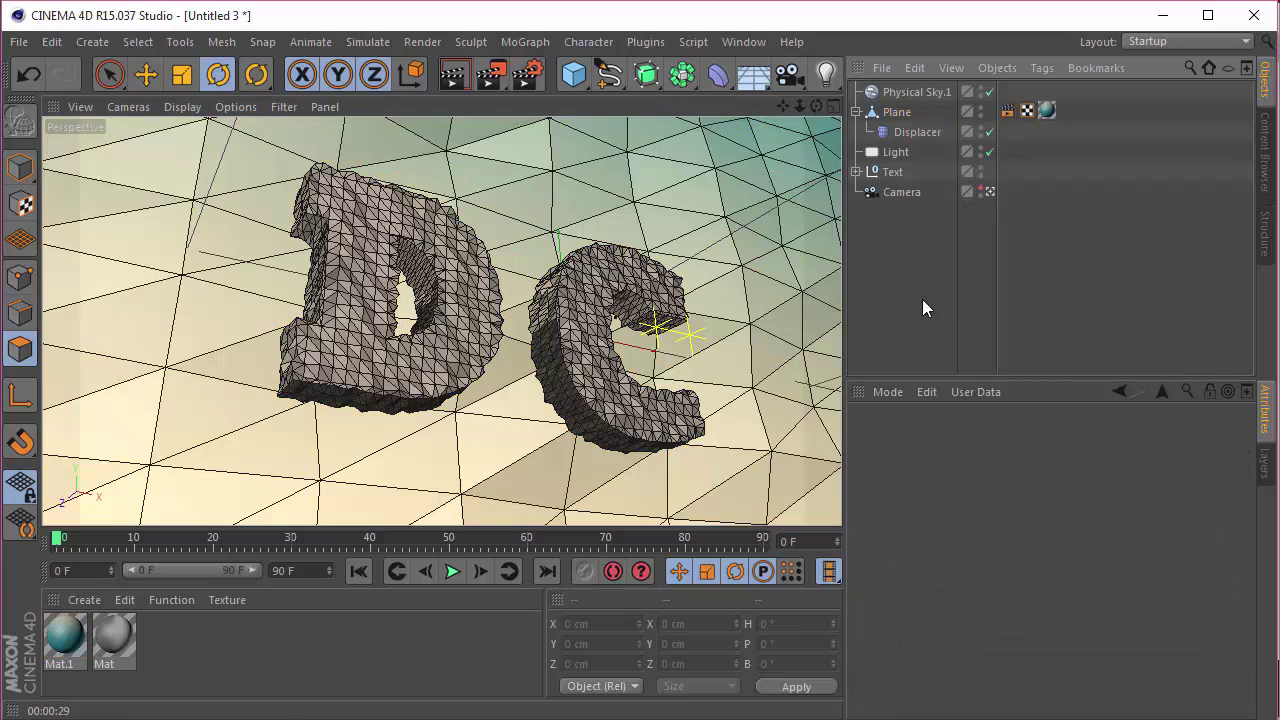
# Test-render the perspective view around the letters, and stop the render once the backdrop can be judged.
pyautogui.moveTo(491, 74); pyautogui.dragTo(523, 149)
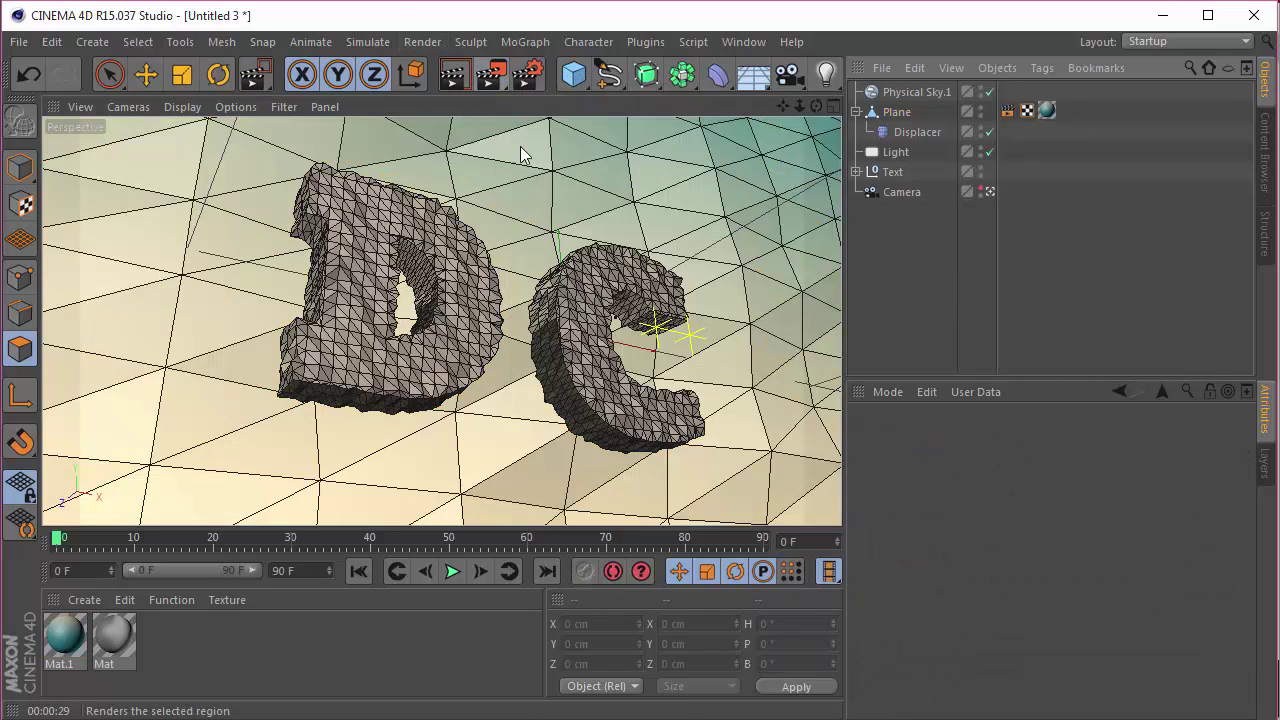
pyautogui.press('r')
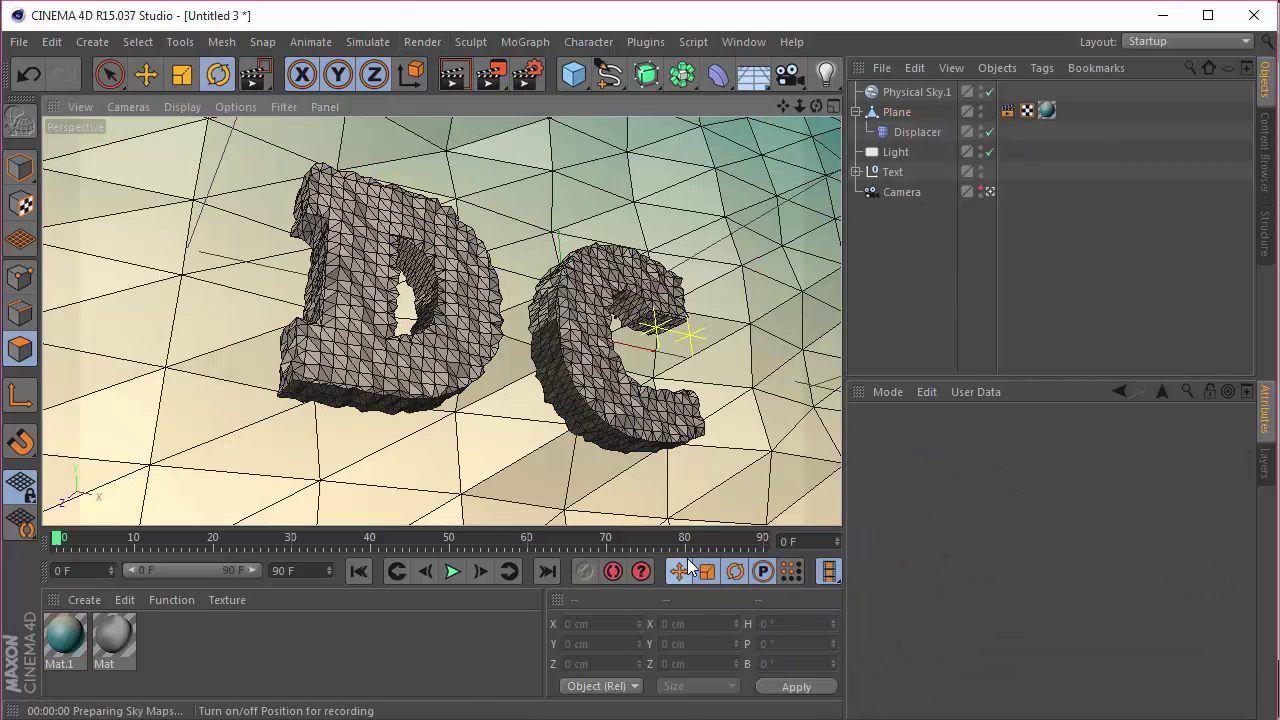
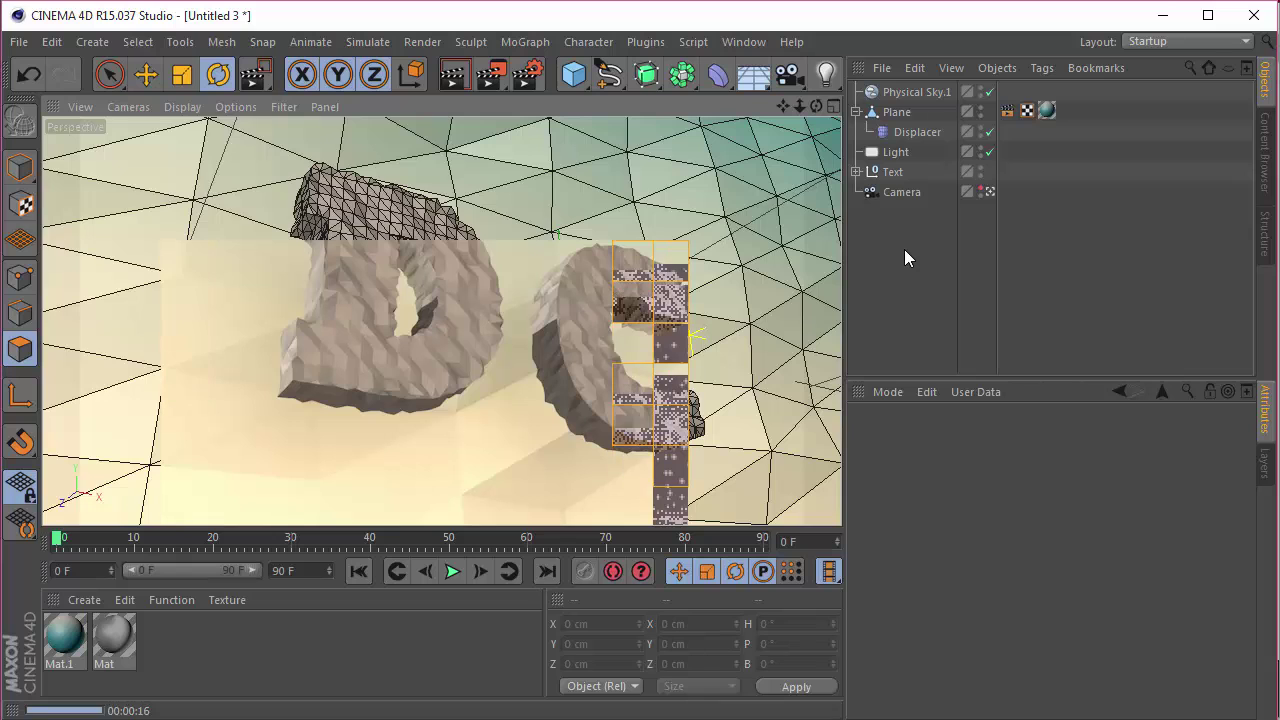
pyautogui.hotkey('alt', 'r')
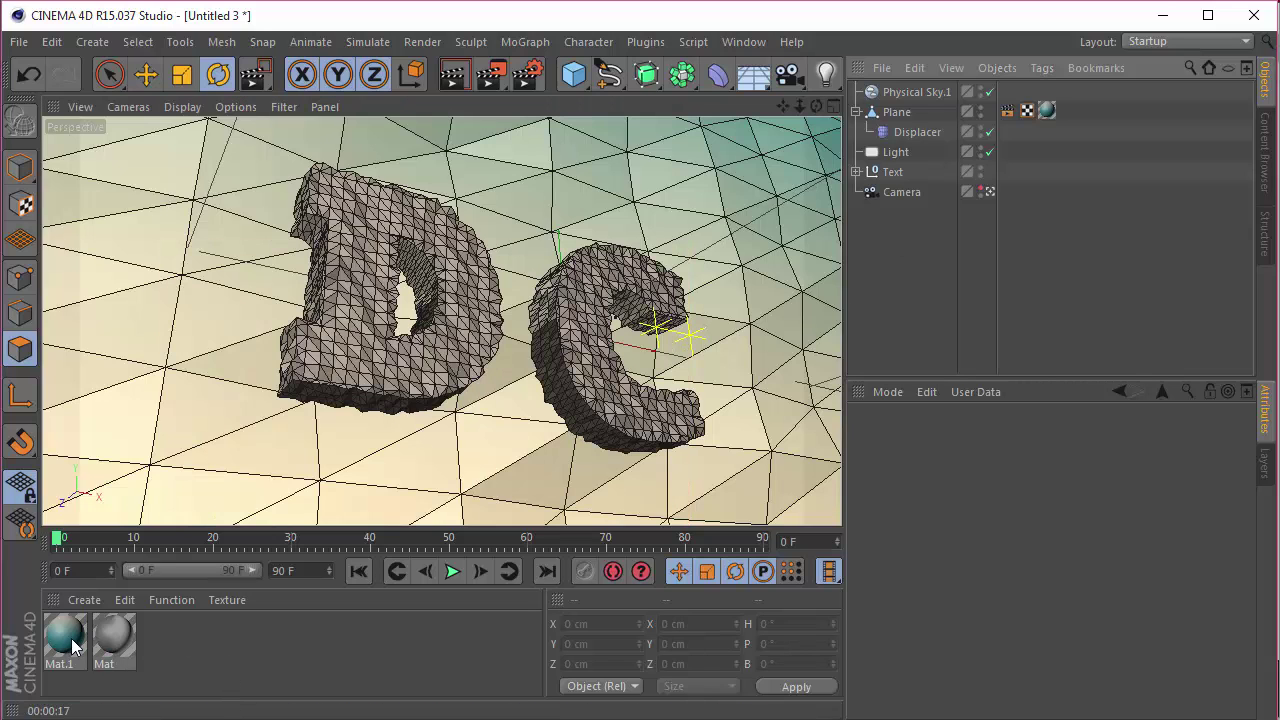
# Reposition the plane to X 1176 cm and Y 1020 cm behind the letters.
pyautogui.click(896, 111)
pyautogui.press('space')
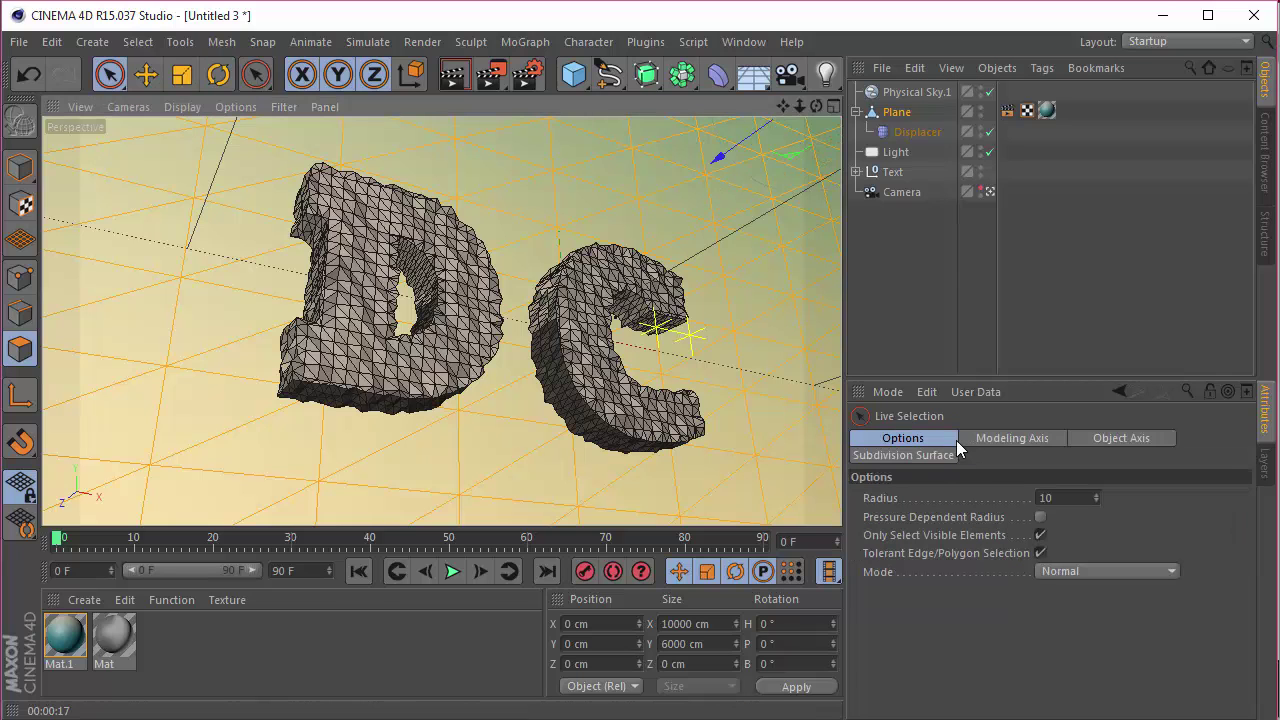
pyautogui.click(896, 111)
pyautogui.click(958, 440)
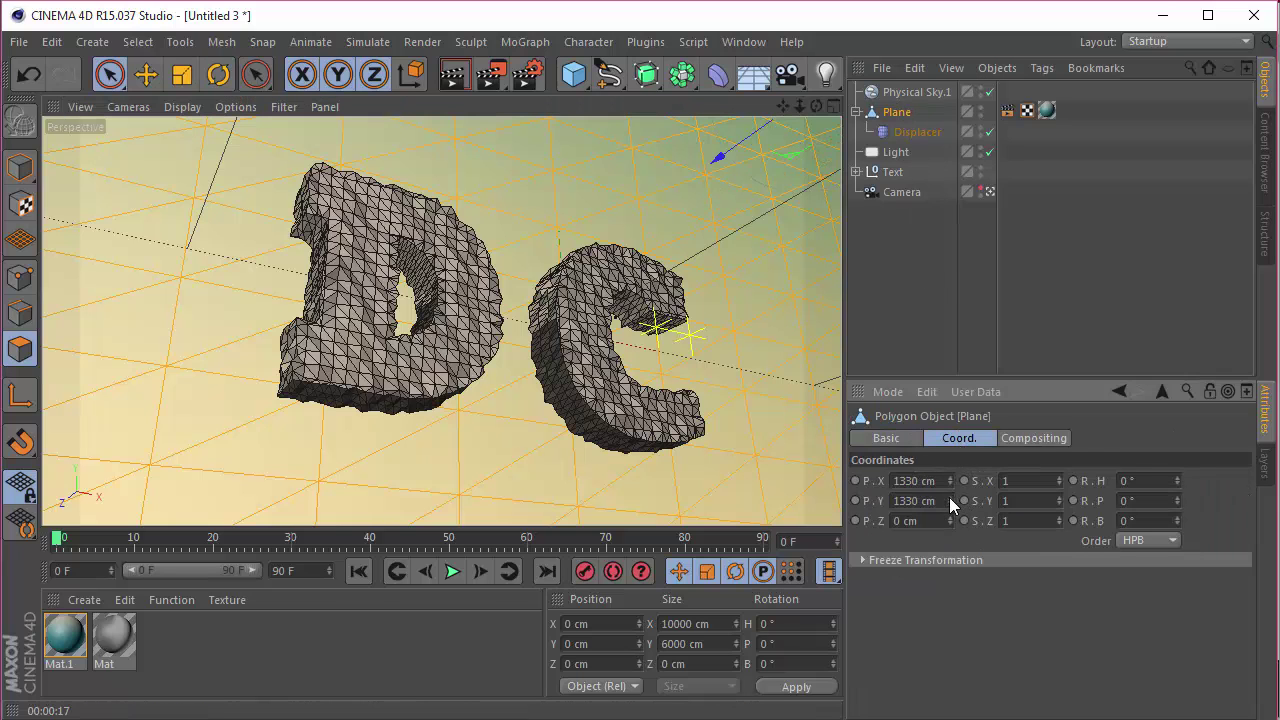
pyautogui.moveTo(952, 505); pyautogui.dragTo(951, 552)
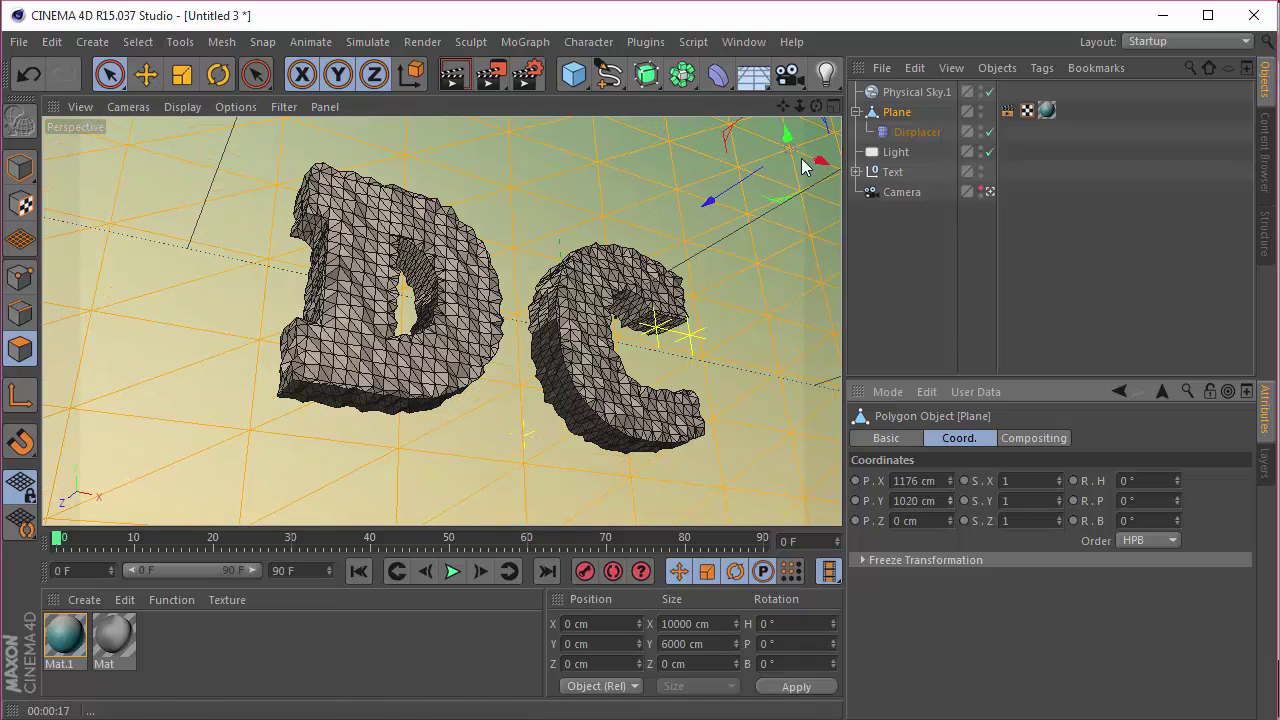
pyautogui.click(893, 297)
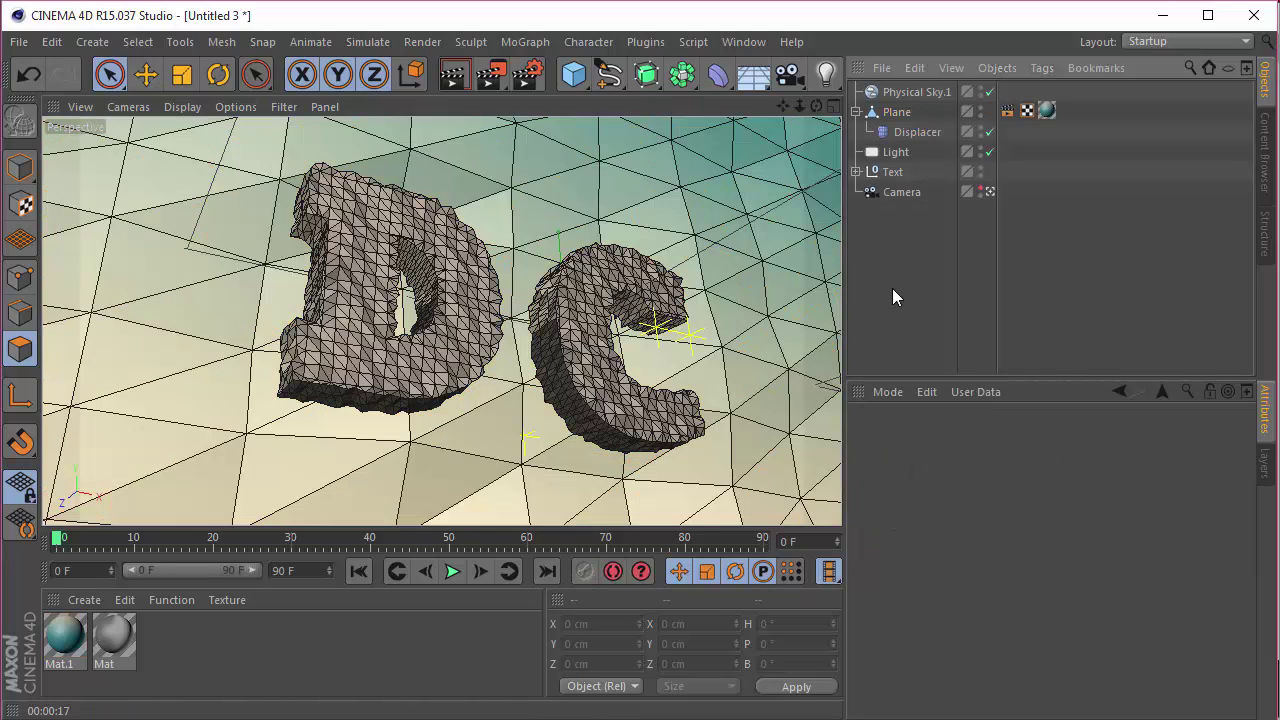
# Triangulate the plane's mesh and subdivide it into smaller triangles.
pyautogui.click(895, 112)
pyautogui.rightClick(816, 178)
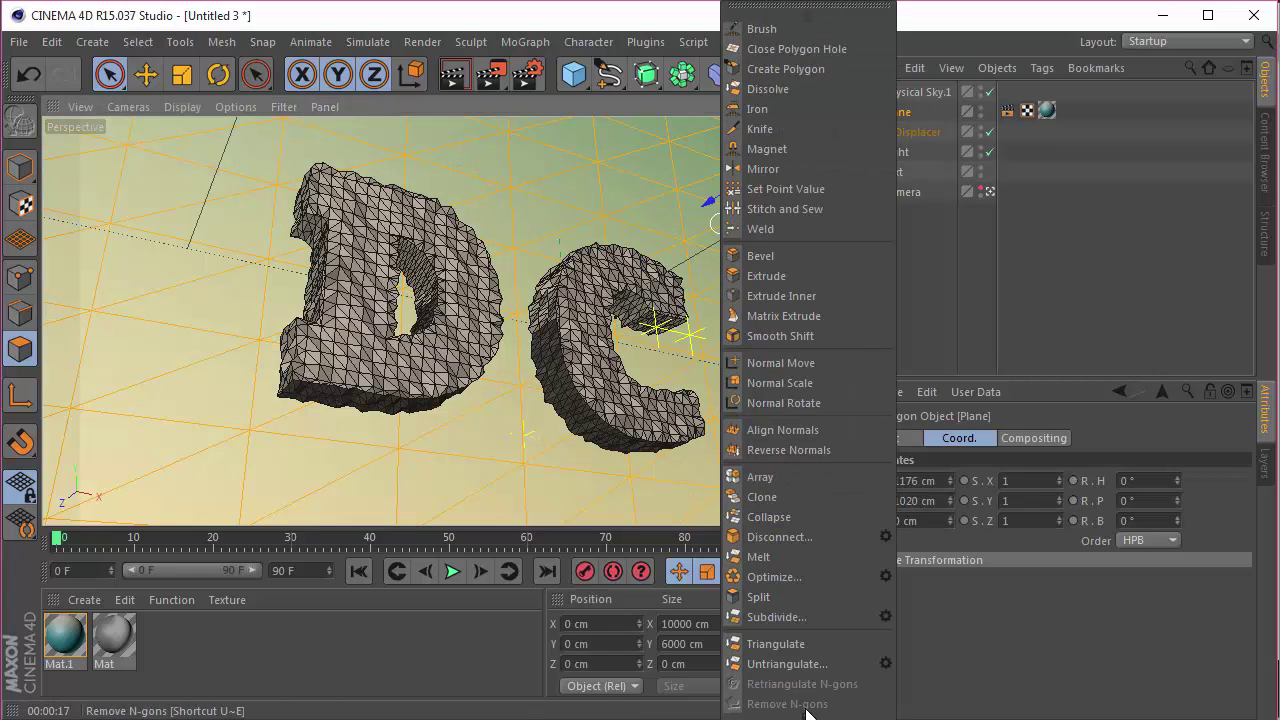
pyautogui.click(802, 645)
pyautogui.rightClick(749, 247)
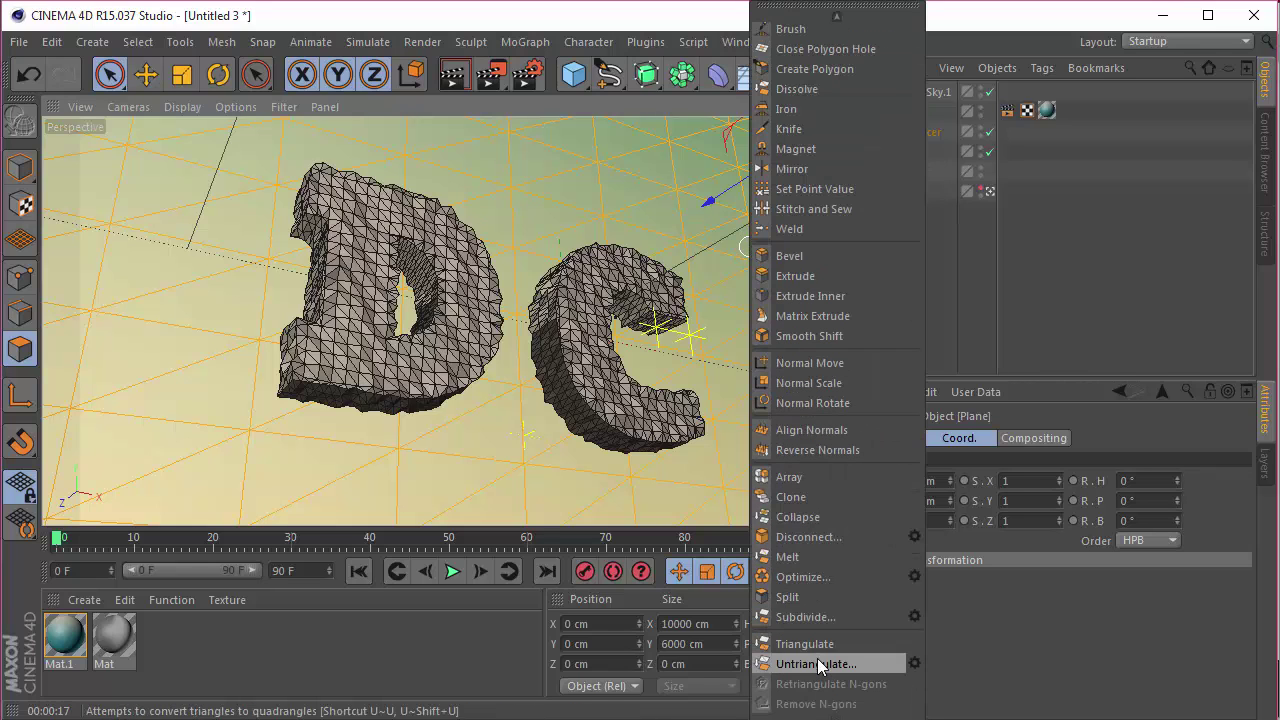
pyautogui.click(817, 617)
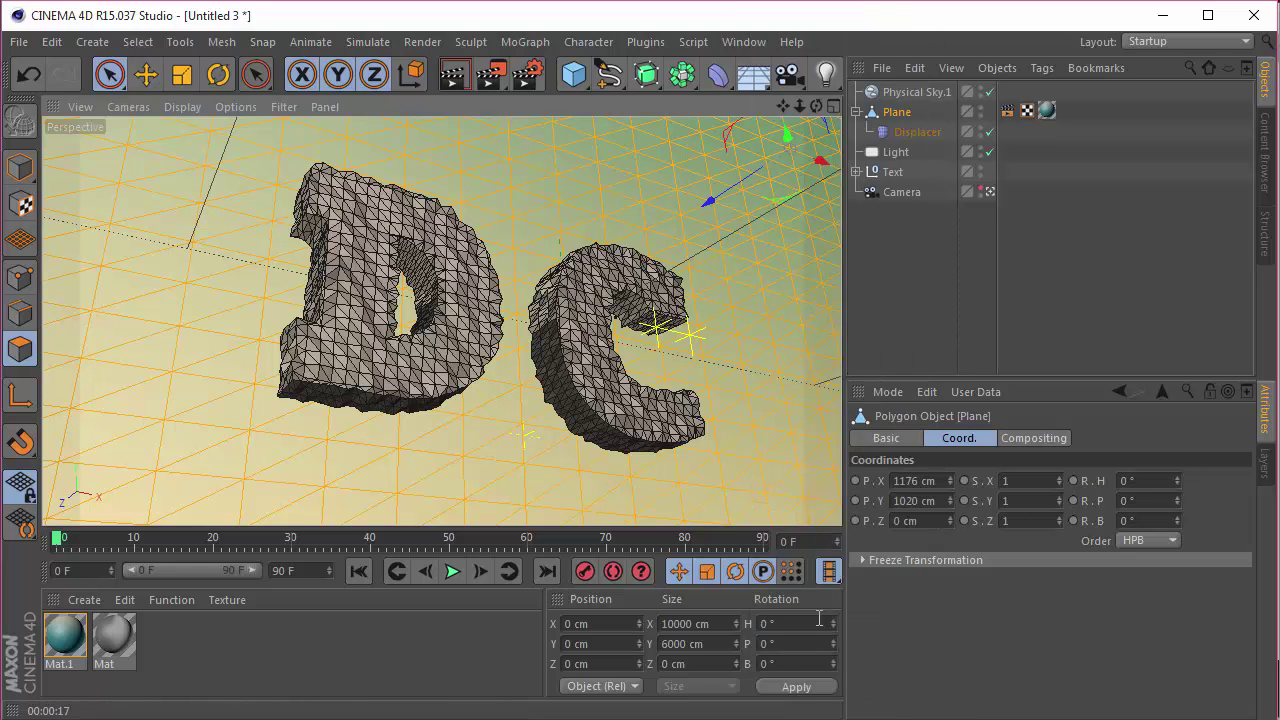
pyautogui.click(712, 270)
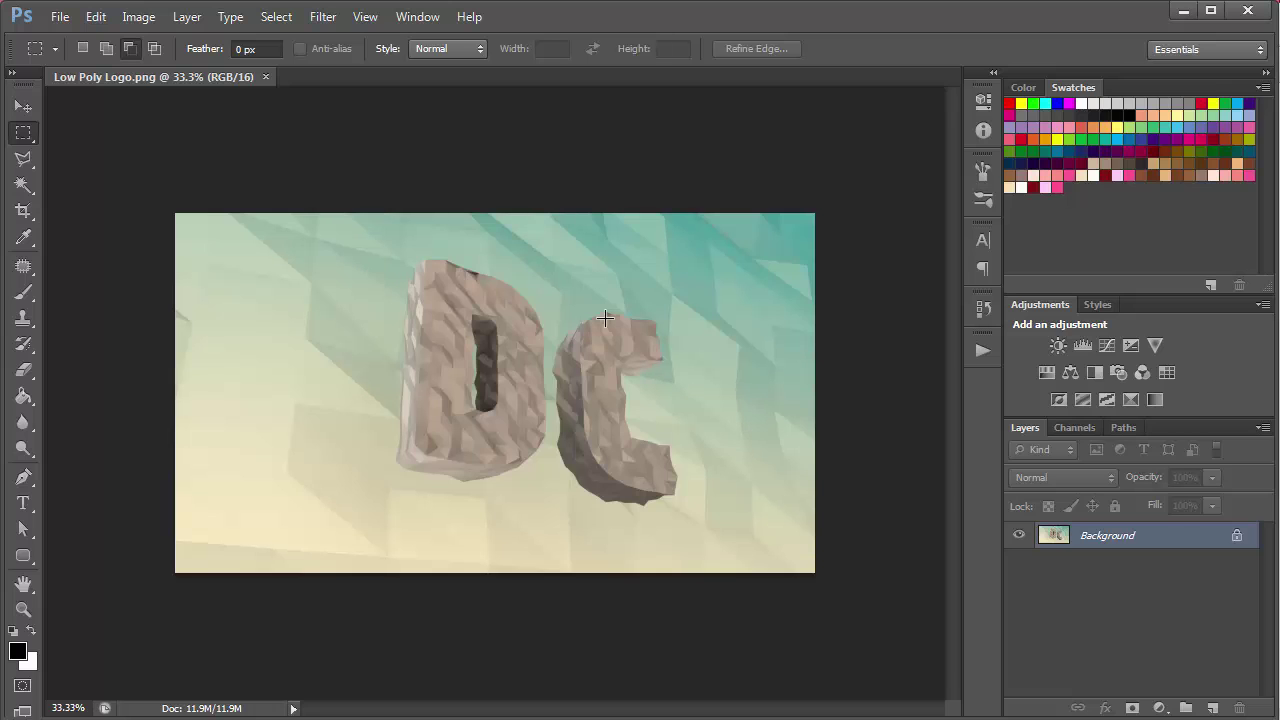
# Add a Levels adjustment layer with the black input level set to 20 and the white input level to 245.
pyautogui.hotkey('ctrl', '0')
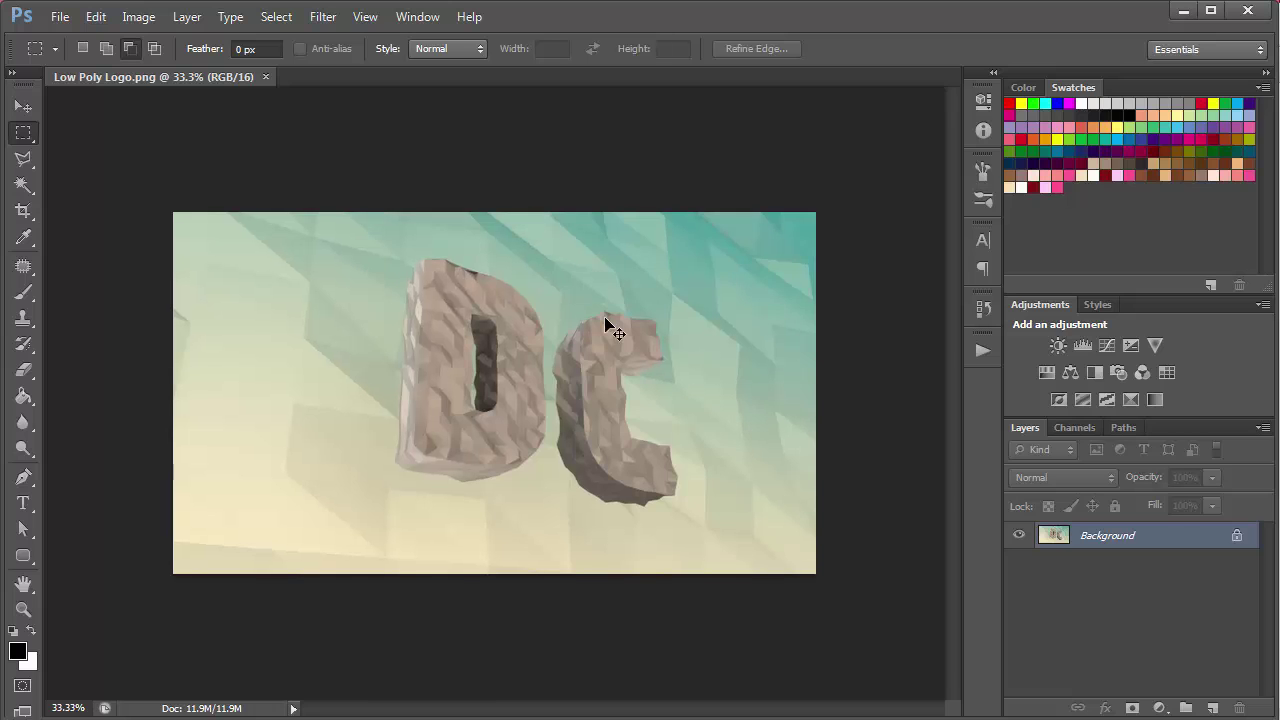
pyautogui.click(24, 106)
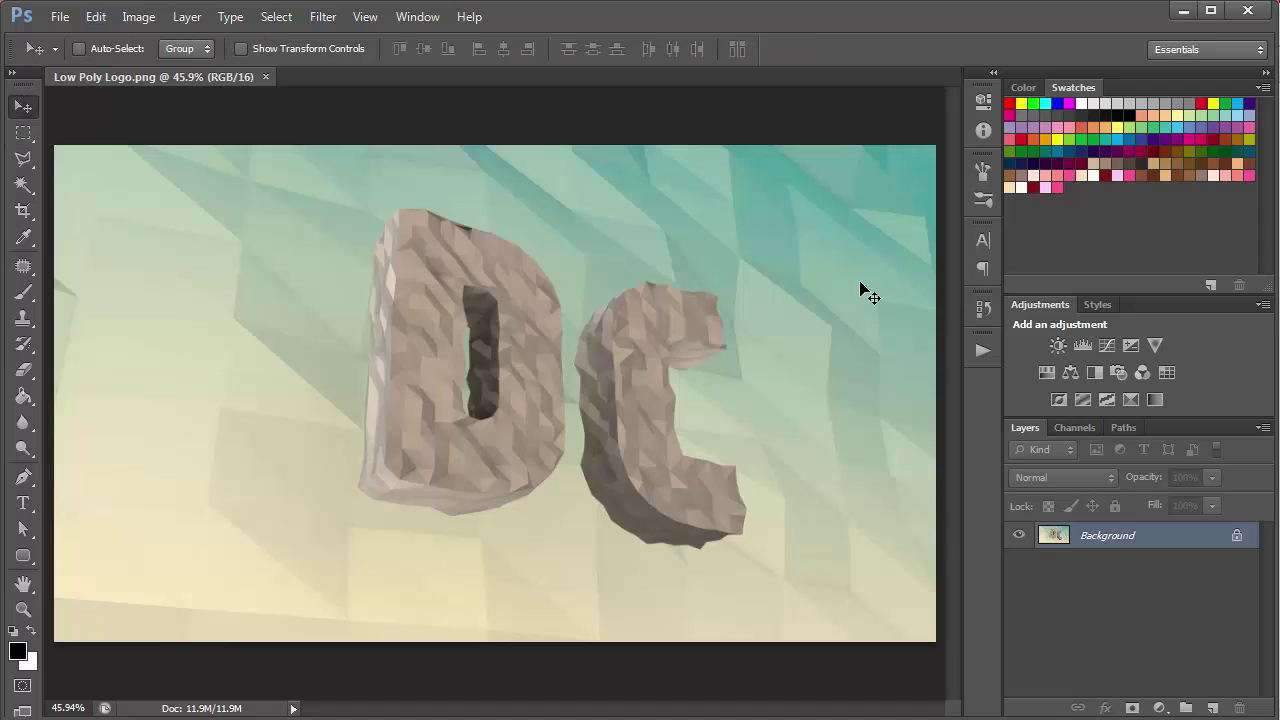
pyautogui.click(1070, 372)
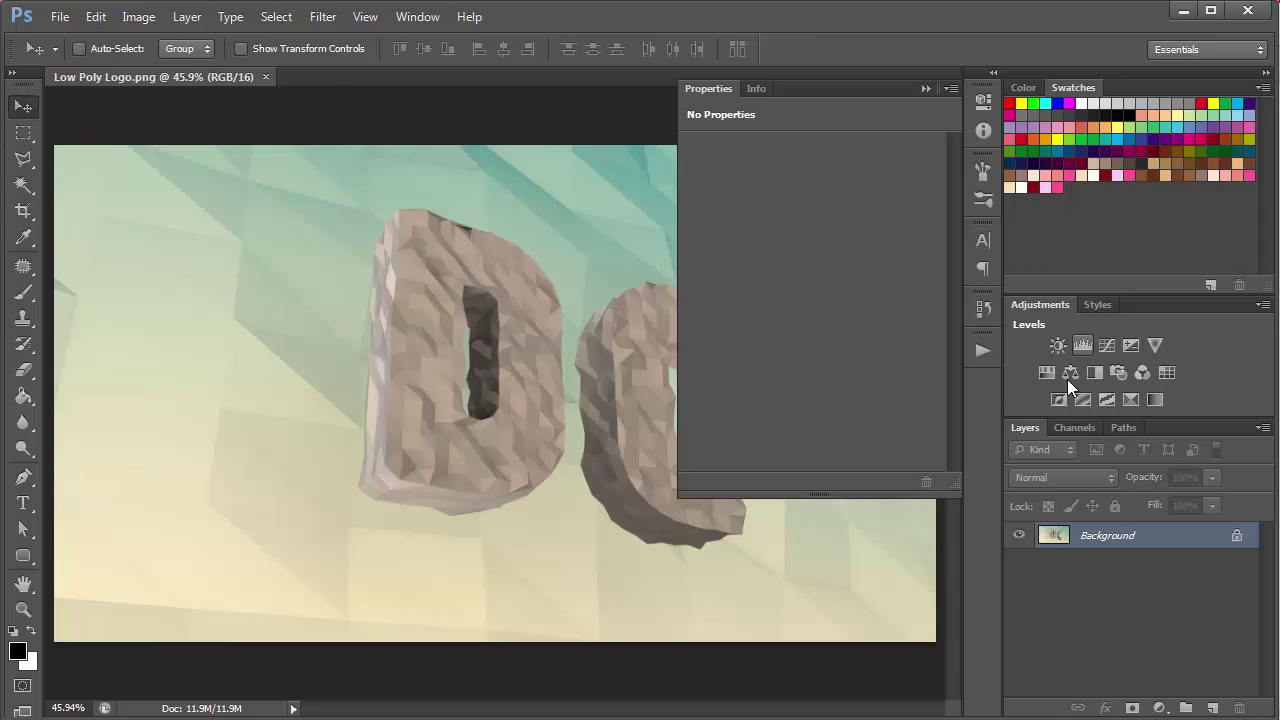
pyautogui.click(741, 317)
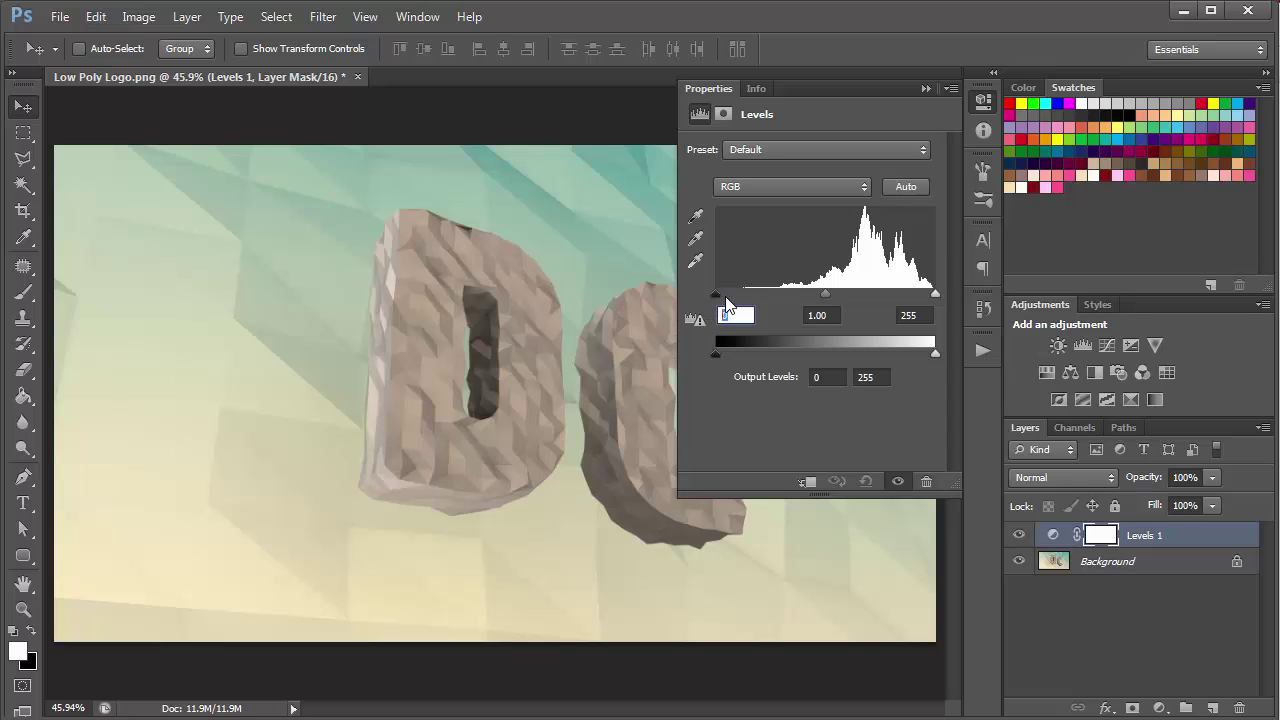
pyautogui.write('20')
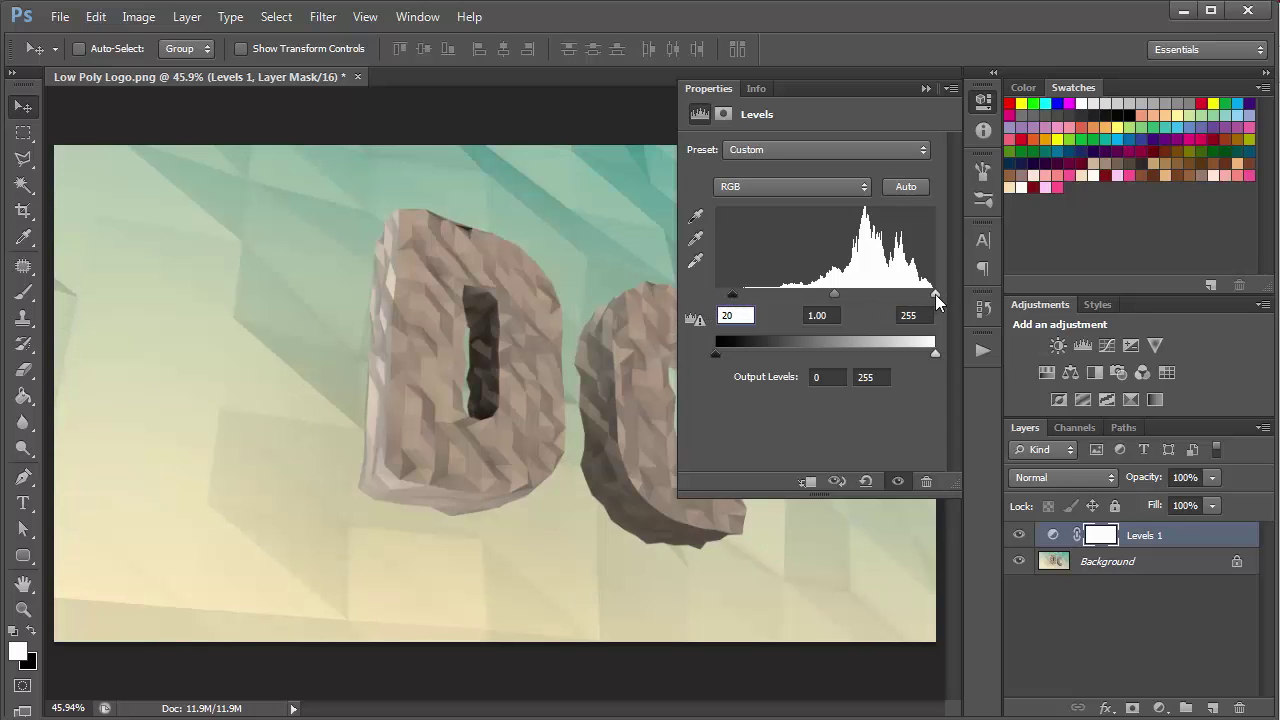
pyautogui.moveTo(935, 294); pyautogui.dragTo(930, 294)
pyautogui.click(910, 315)
pyautogui.write('2')
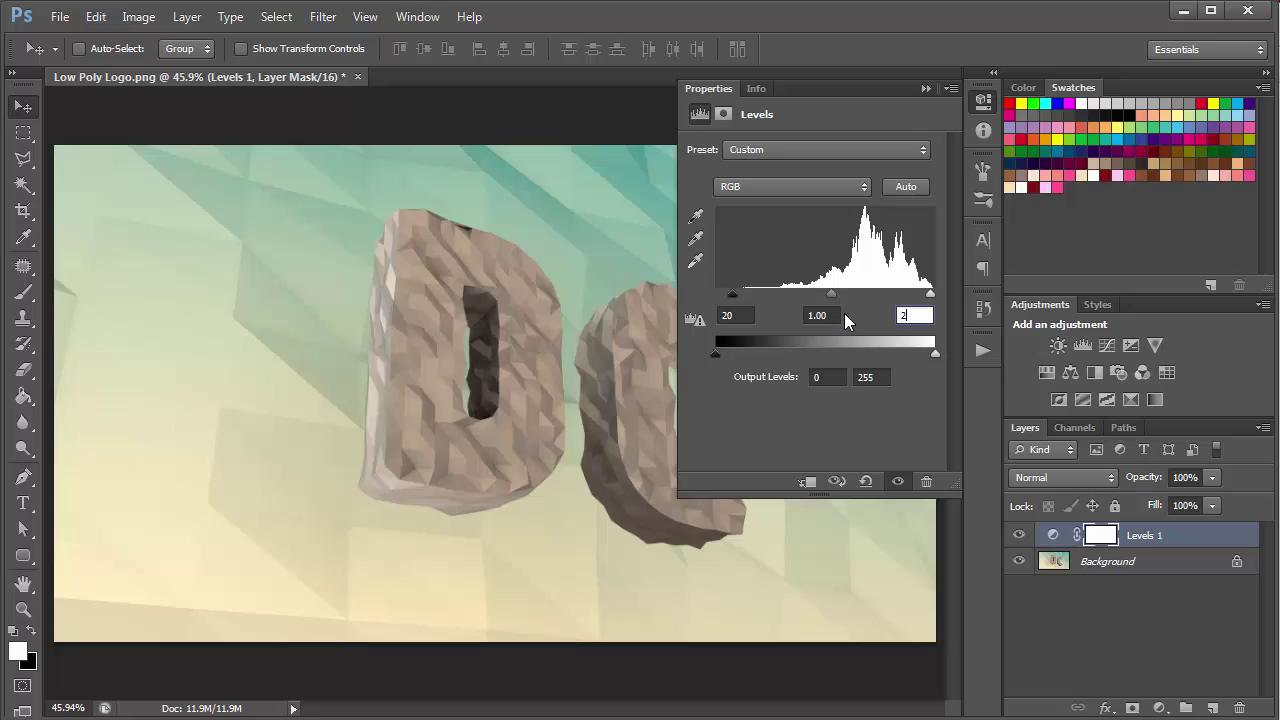
pyautogui.write('45')
pyautogui.click(927, 89)
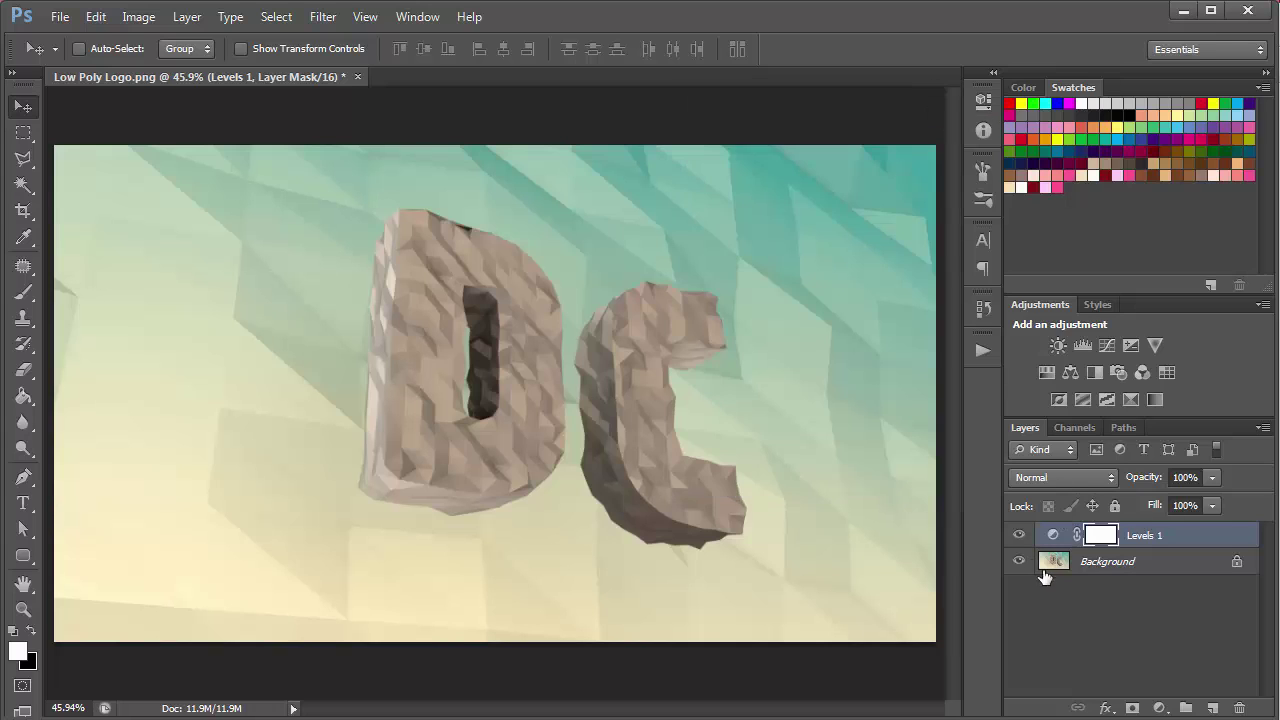
# Toggle the Levels layer's visibility repeatedly to compare the image with and without the adjustment.
pyautogui.click(1019, 537)
pyautogui.click(1019, 537)
pyautogui.click(1019, 537)
pyautogui.click(1019, 537)
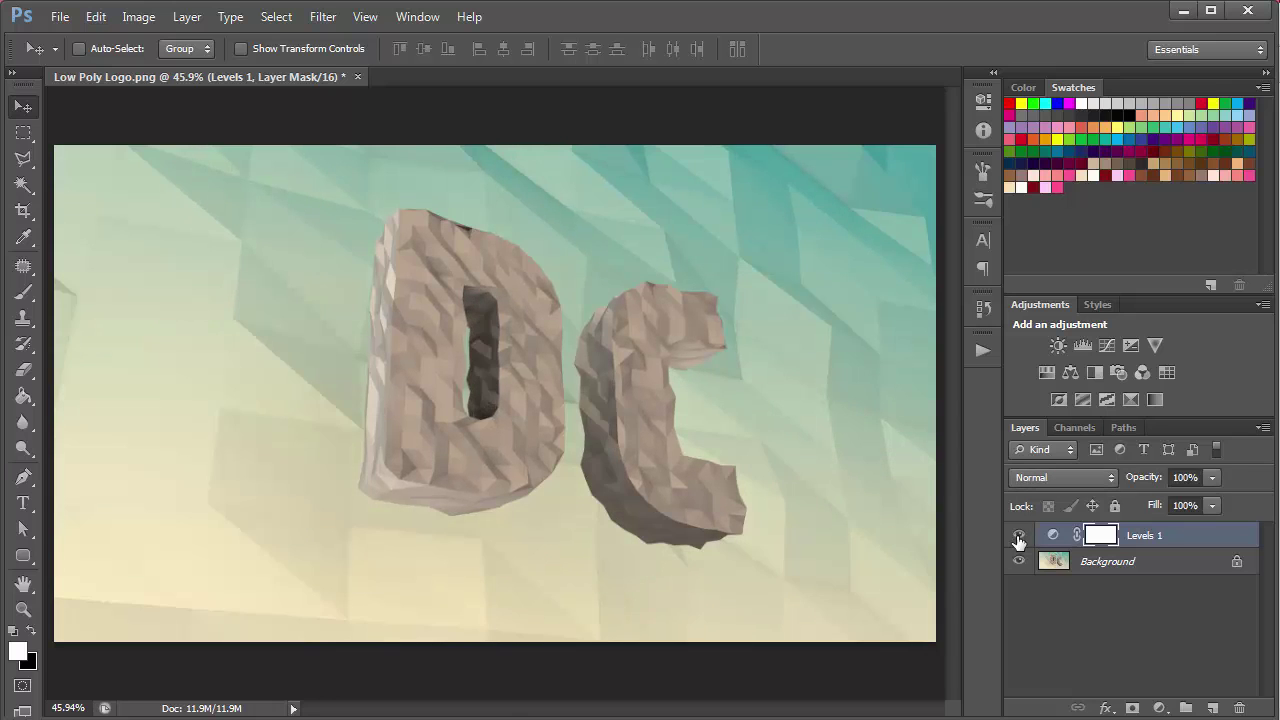
pyautogui.click(1019, 537)
pyautogui.click(1019, 537)
pyautogui.click(1019, 537)
pyautogui.click(1019, 537)
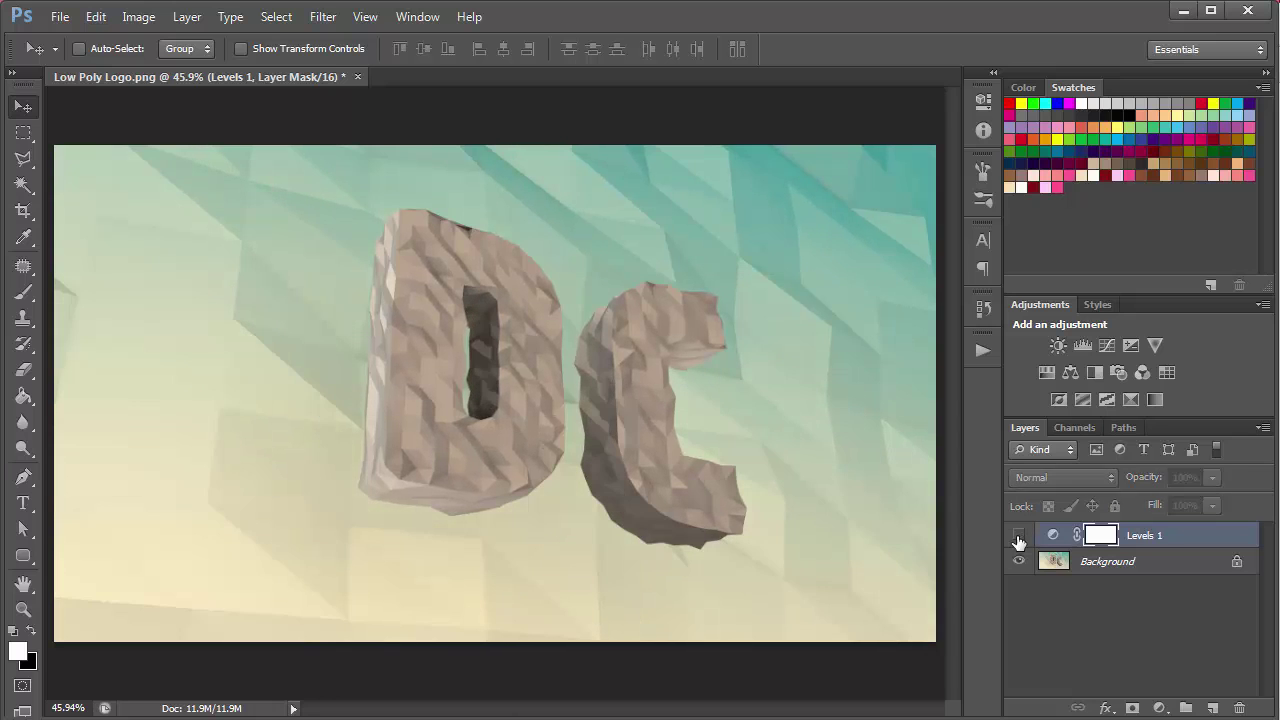
pyautogui.click(1019, 537)
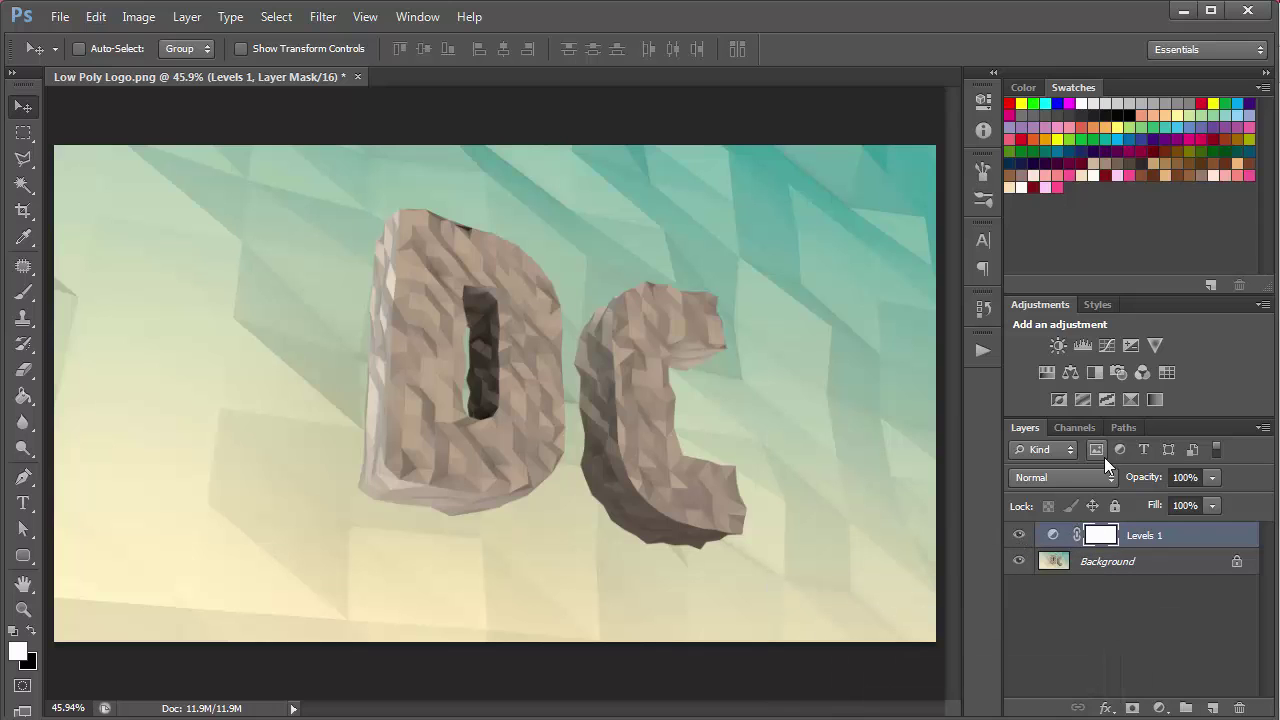
# Add a Curves adjustment layer with a raised black point, white output 241, and a midpoint at input 142, output 122.
pyautogui.click(1111, 347)
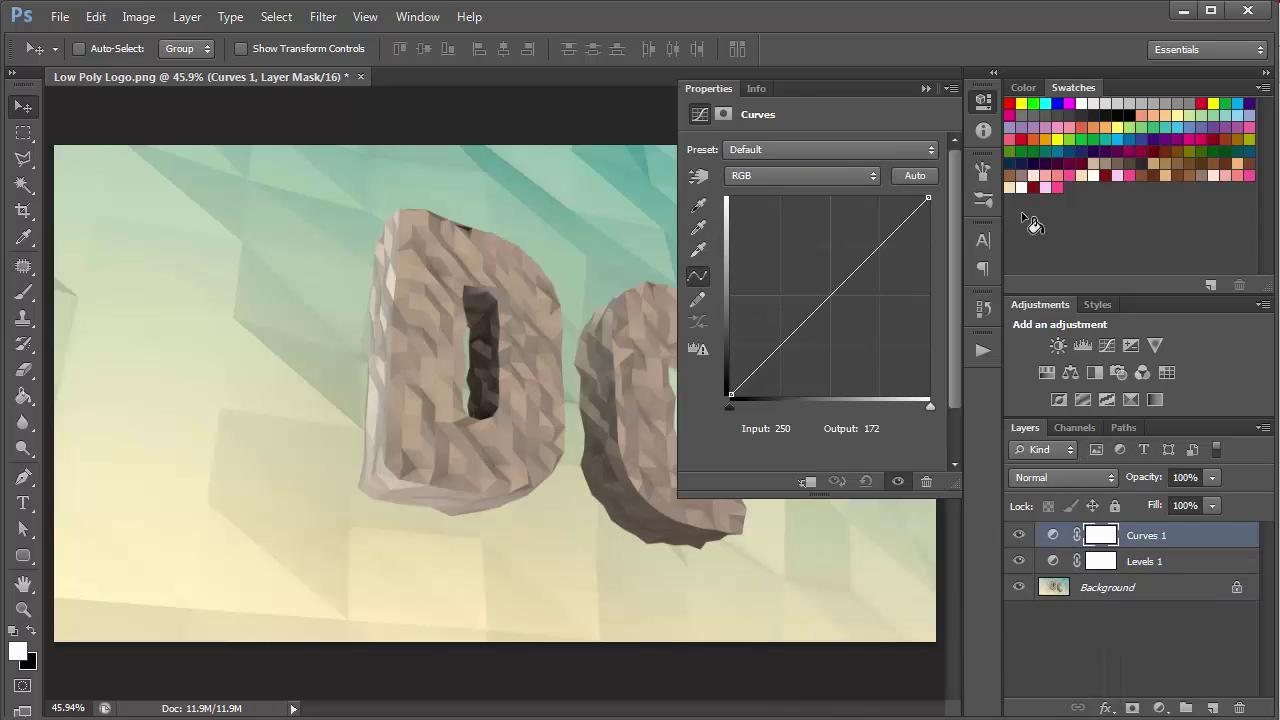
pyautogui.moveTo(730, 391); pyautogui.dragTo(731, 381)
pyautogui.moveTo(930, 199); pyautogui.dragTo(928, 209)
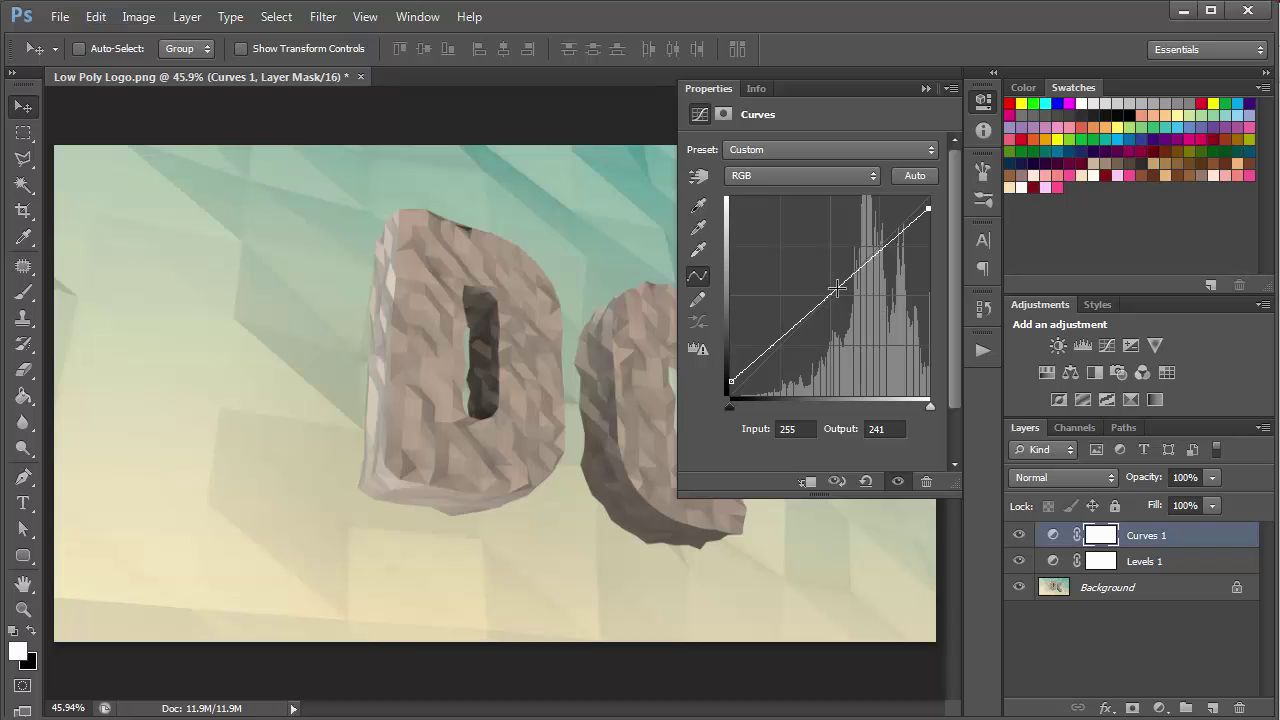
pyautogui.moveTo(836, 288); pyautogui.dragTo(841, 300)
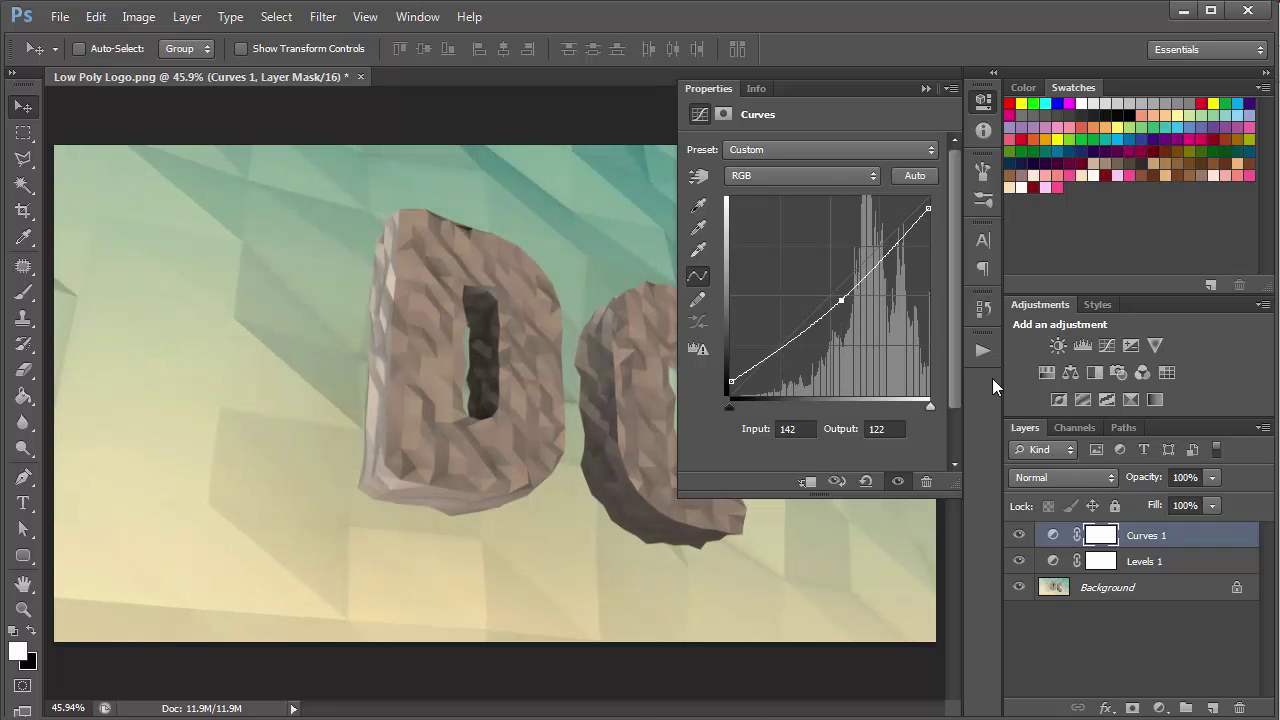
# Raise the shadow endpoint of the Curves adjustment's Blue channel by about 14 levels.
pyautogui.click(805, 172)
pyautogui.click(795, 244)
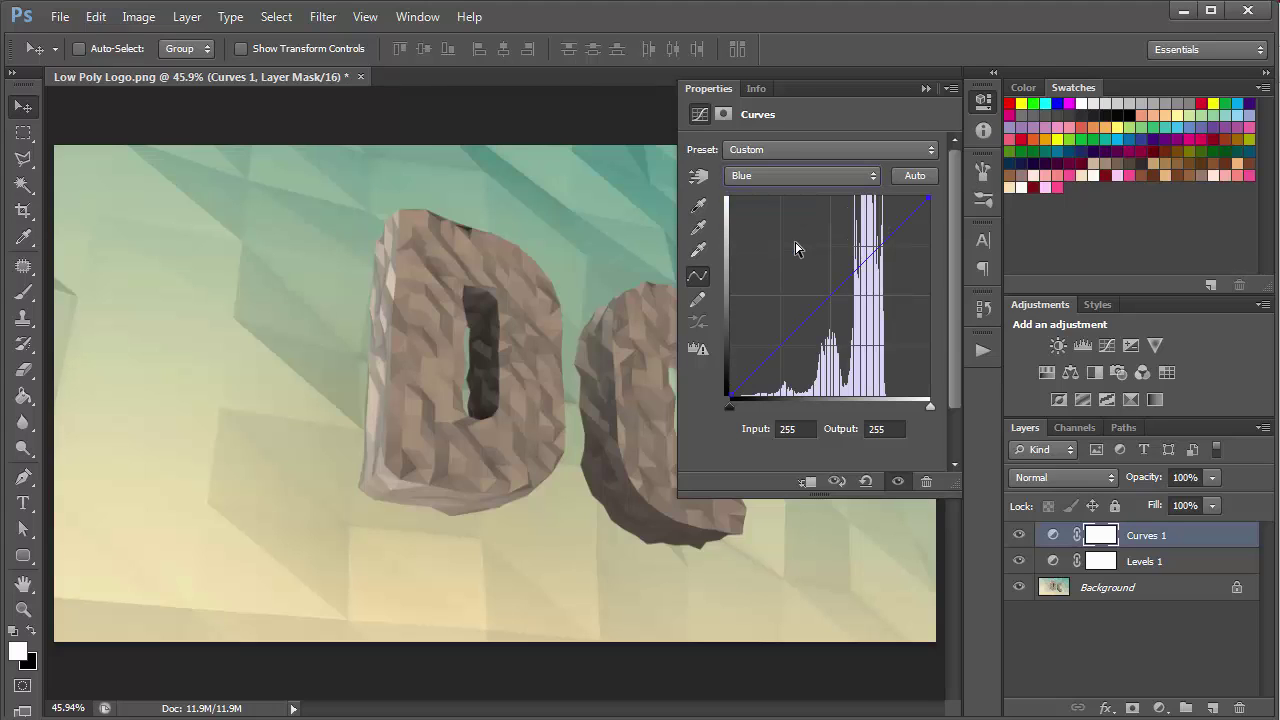
pyautogui.click(730, 396)
pyautogui.press('Up')
pyautogui.press('Up')
pyautogui.press('Up')
pyautogui.press('Up')
pyautogui.press('Up')
pyautogui.press('Up')
pyautogui.press('Up')
pyautogui.press('Up')
pyautogui.press('Up')
pyautogui.press('Up')
pyautogui.press('Up')
pyautogui.press('Up')
pyautogui.press('Up')
pyautogui.press('Up')
# Lower the Blue curve's highlight endpoint by about 16 levels and nudge its shadow endpoint up one more level.
pyautogui.click(927, 199)
pyautogui.press('Down')
pyautogui.press('Down')
pyautogui.press('Down')
pyautogui.press('Down')
pyautogui.press('Down')
pyautogui.press('Down')
pyautogui.press('Down')
pyautogui.press('Down')
pyautogui.press('Down')
pyautogui.press('Down')
pyautogui.press('Down')
pyautogui.press('Down')
pyautogui.press('Down')
pyautogui.press('Down')
pyautogui.press('Down')
pyautogui.press('Down')
pyautogui.click(731, 383)
pyautogui.press('Up')
pyautogui.click(926, 89)
# Hide and show the Curves and Levels layers to compare the graded image with the original render.
pyautogui.click(1020, 537)
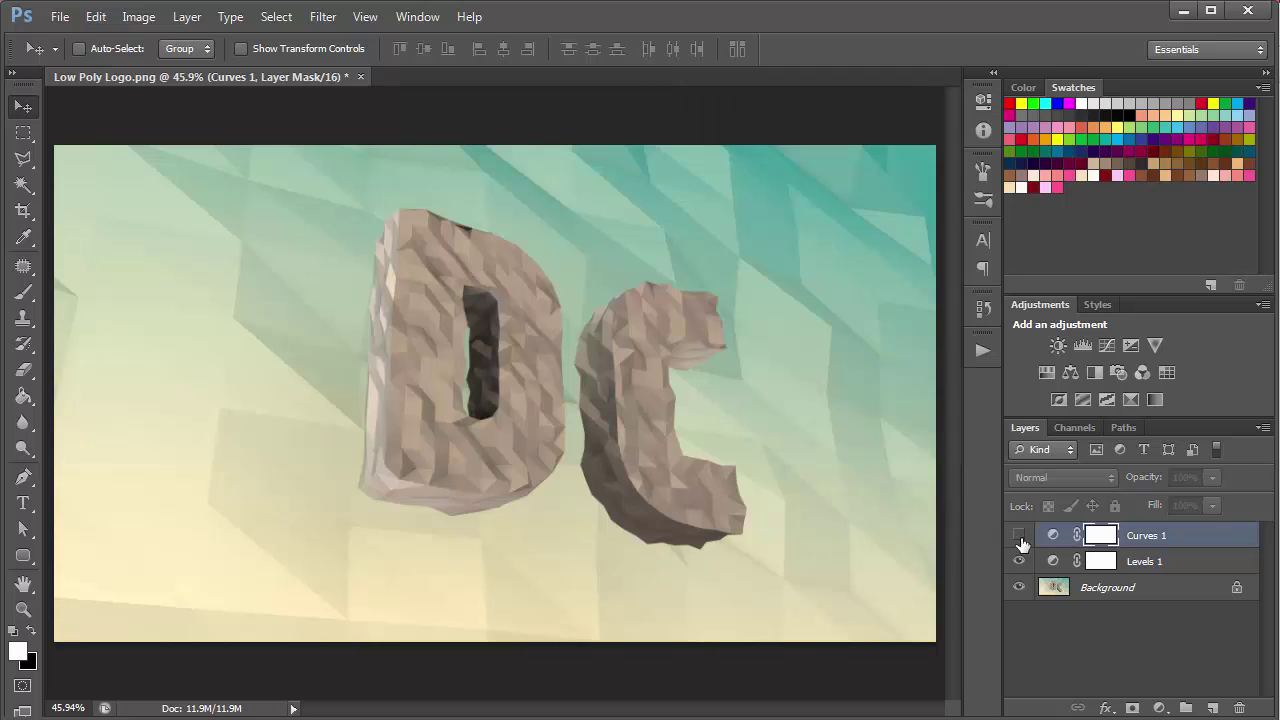
pyautogui.click(1020, 537)
pyautogui.click(1020, 535)
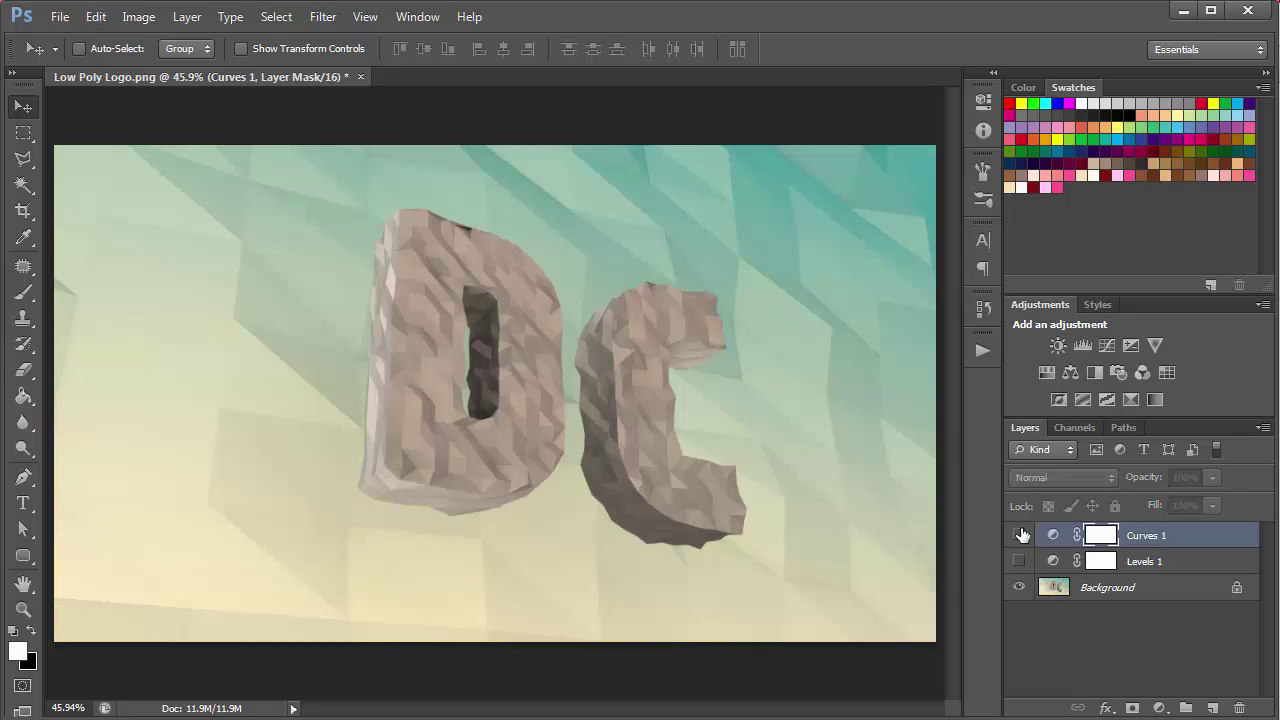
pyautogui.click(1020, 535)
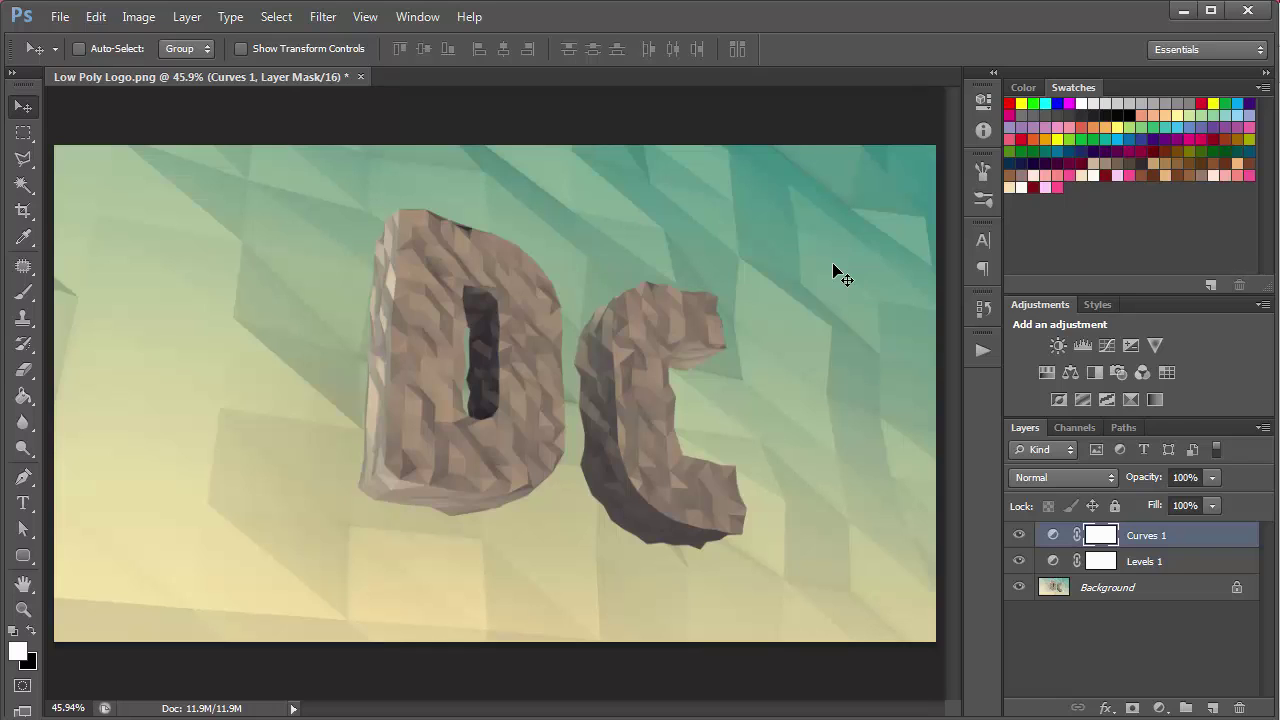
# Create a new empty layer above the Curves adjustment layer.
pyautogui.click(1212, 708)
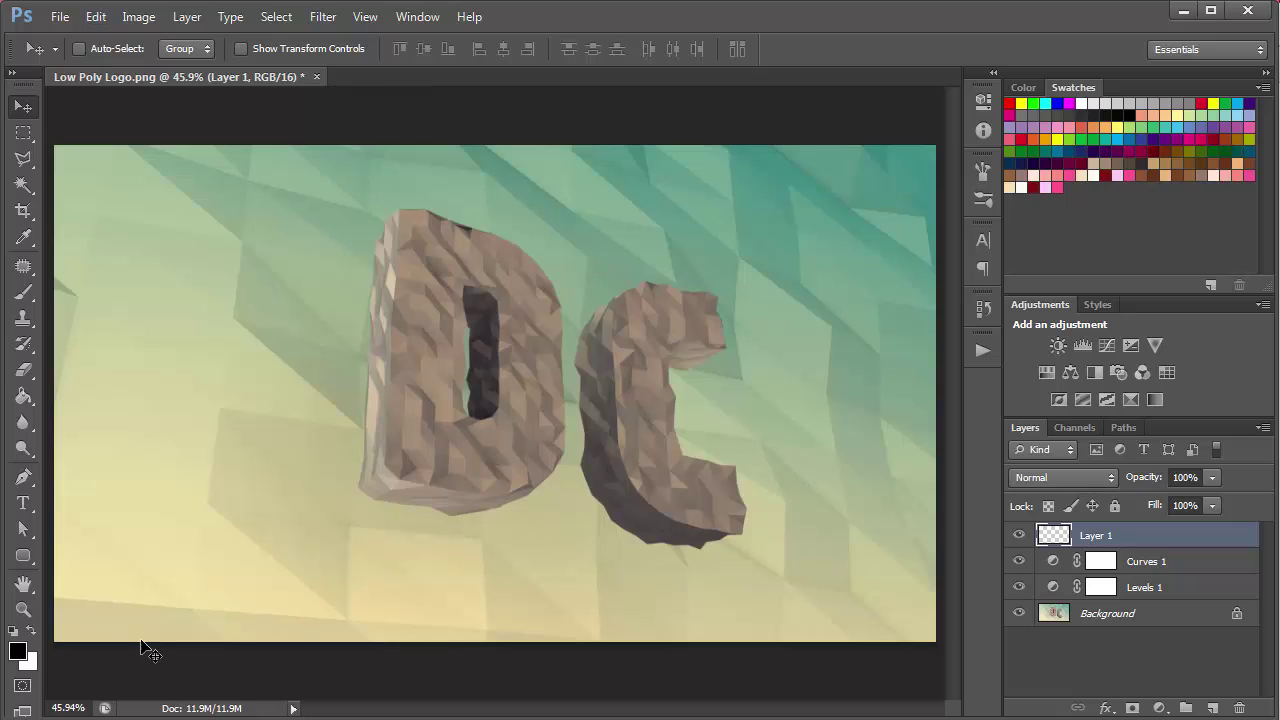
# Fill the new layer with solid black and set its fill opacity to 0% in the layer's blending options.
pyautogui.click(23, 397)
pyautogui.click(326, 585)
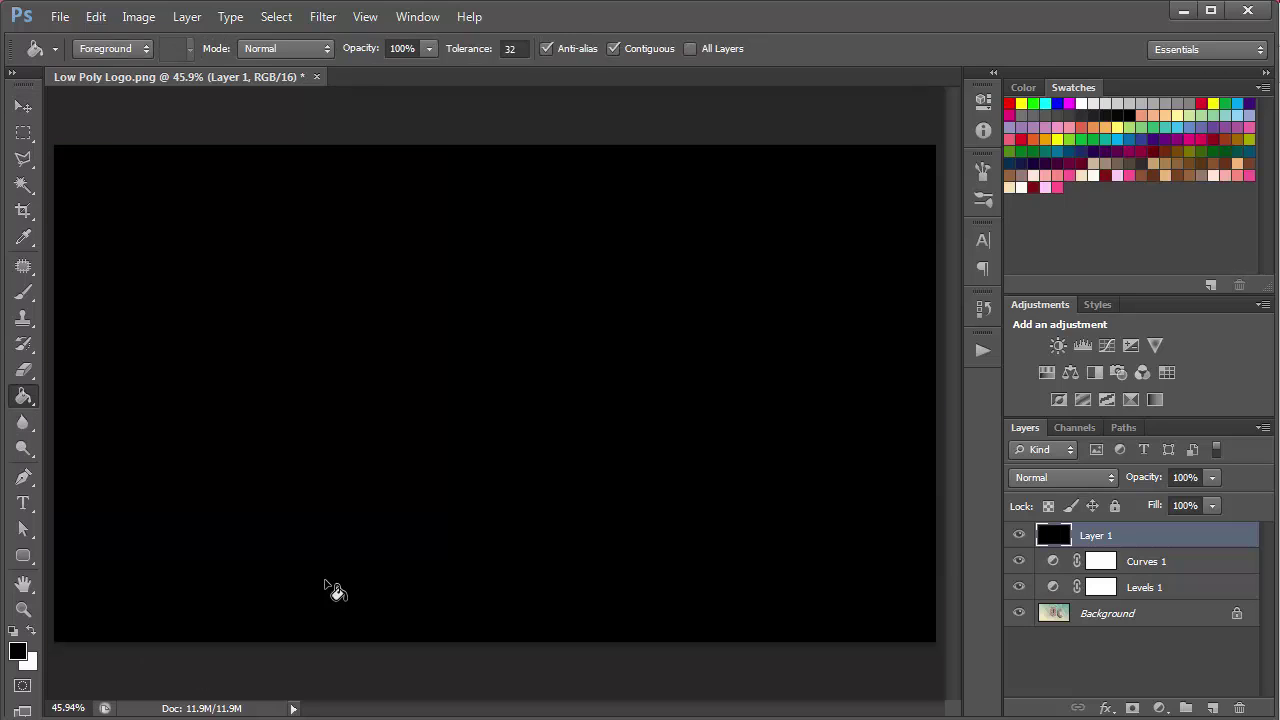
pyautogui.doubleClick(1184, 540)
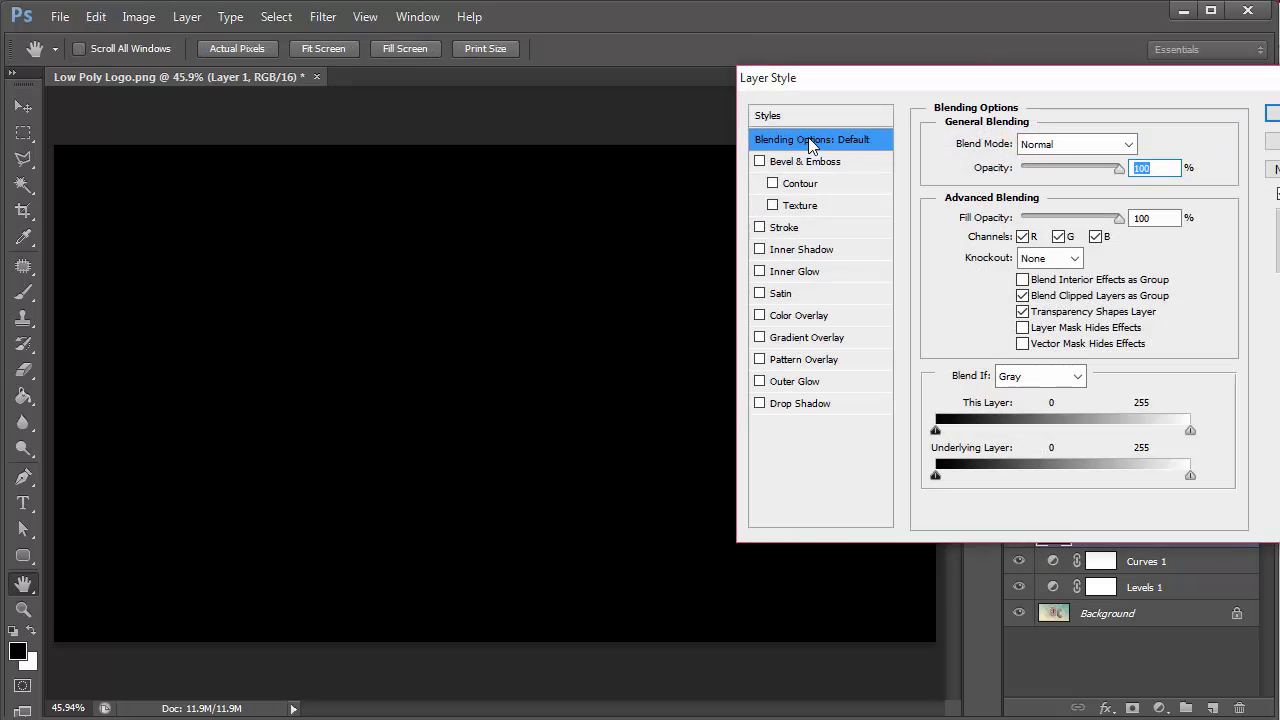
pyautogui.moveTo(1119, 218); pyautogui.dragTo(916, 220)
# Add a Gradient Overlay effect to the black layer with Radial style and an angle of 0°.
pyautogui.click(814, 336)
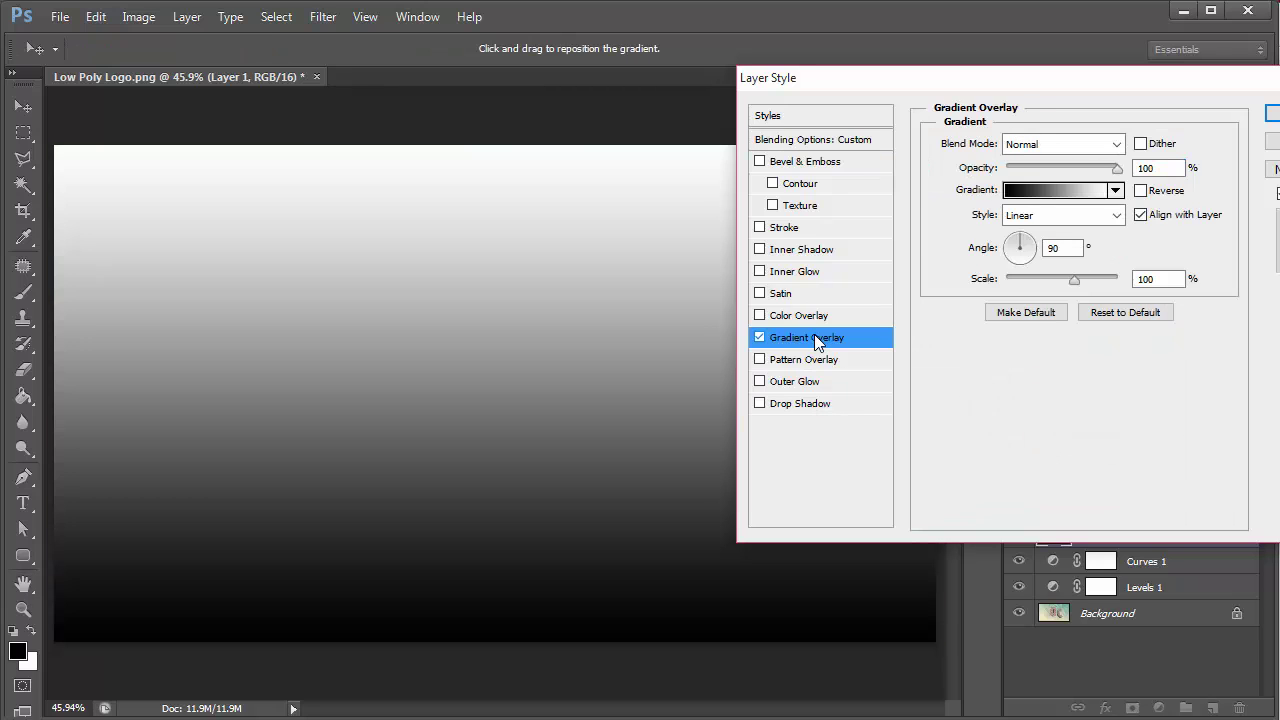
pyautogui.click(1070, 216)
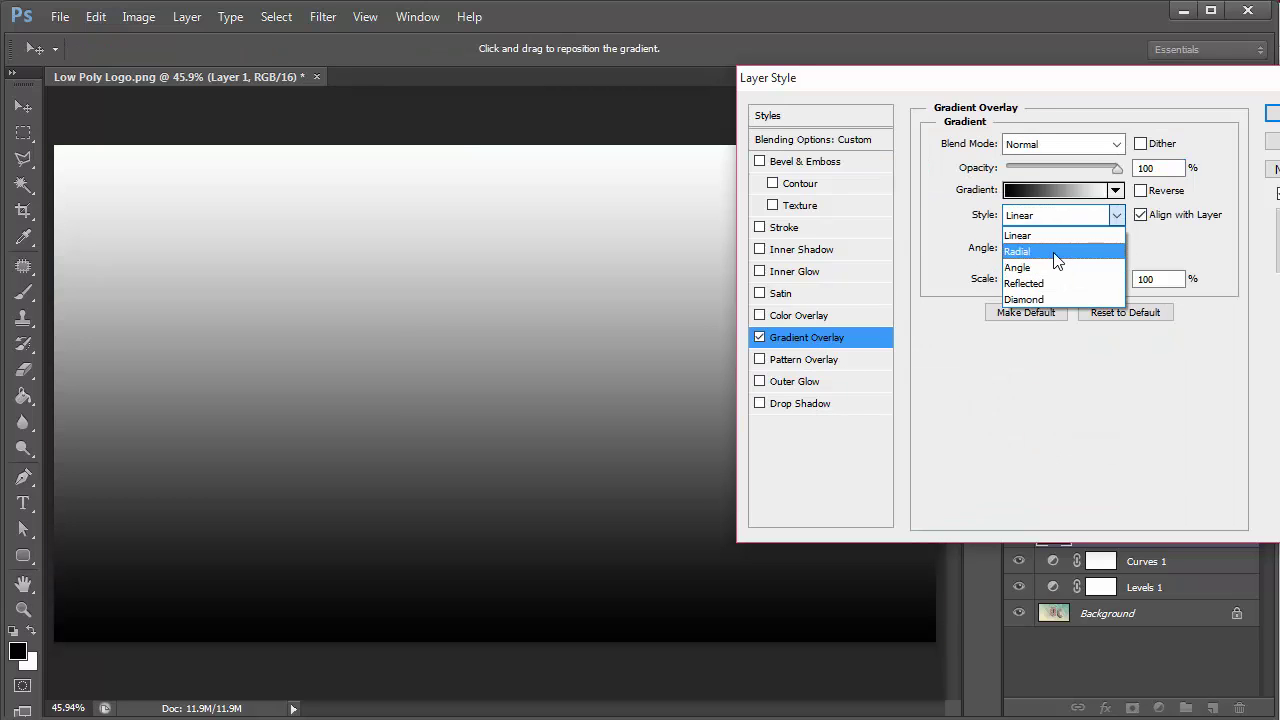
pyautogui.click(1054, 251)
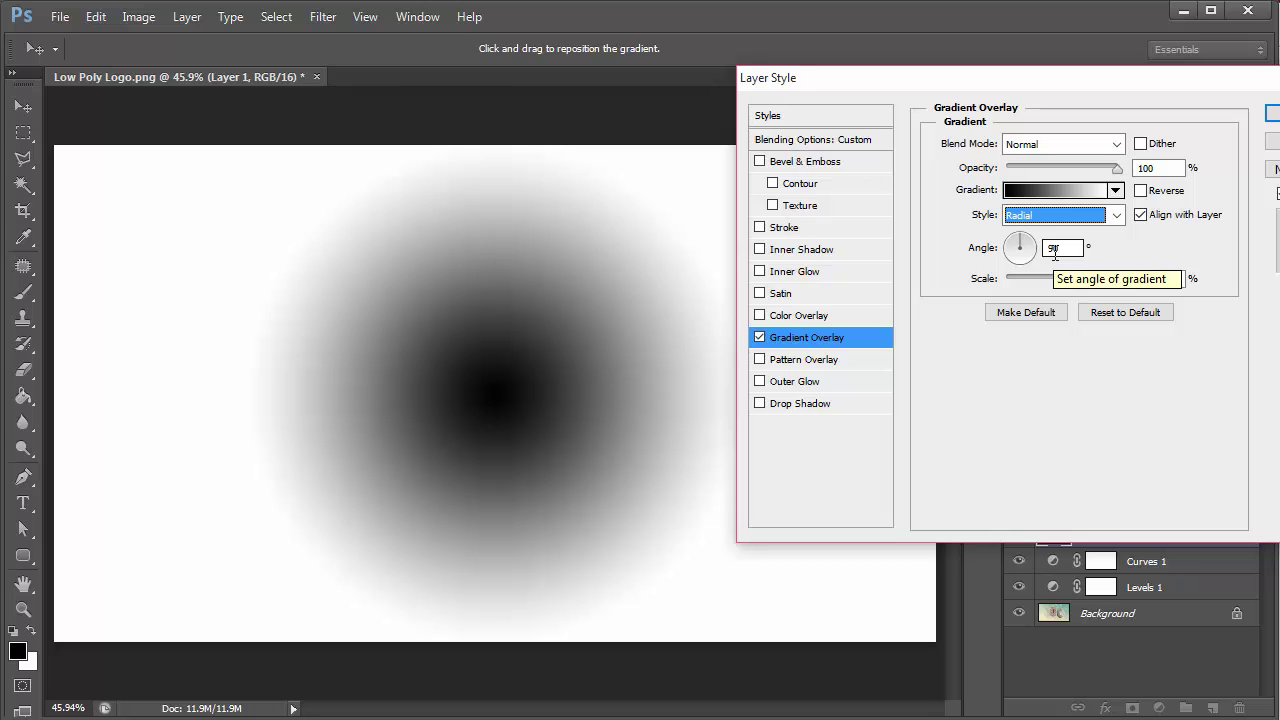
pyautogui.doubleClick(1054, 249)
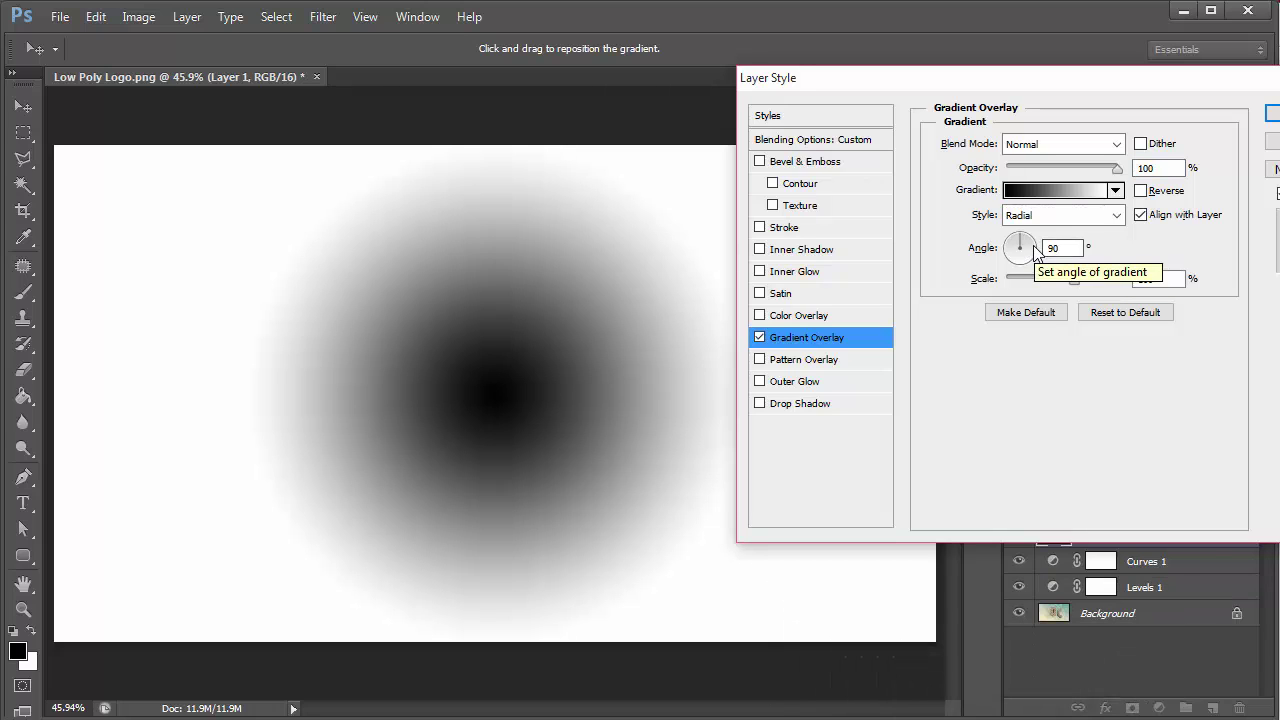
pyautogui.write('0')
pyautogui.press('Return')
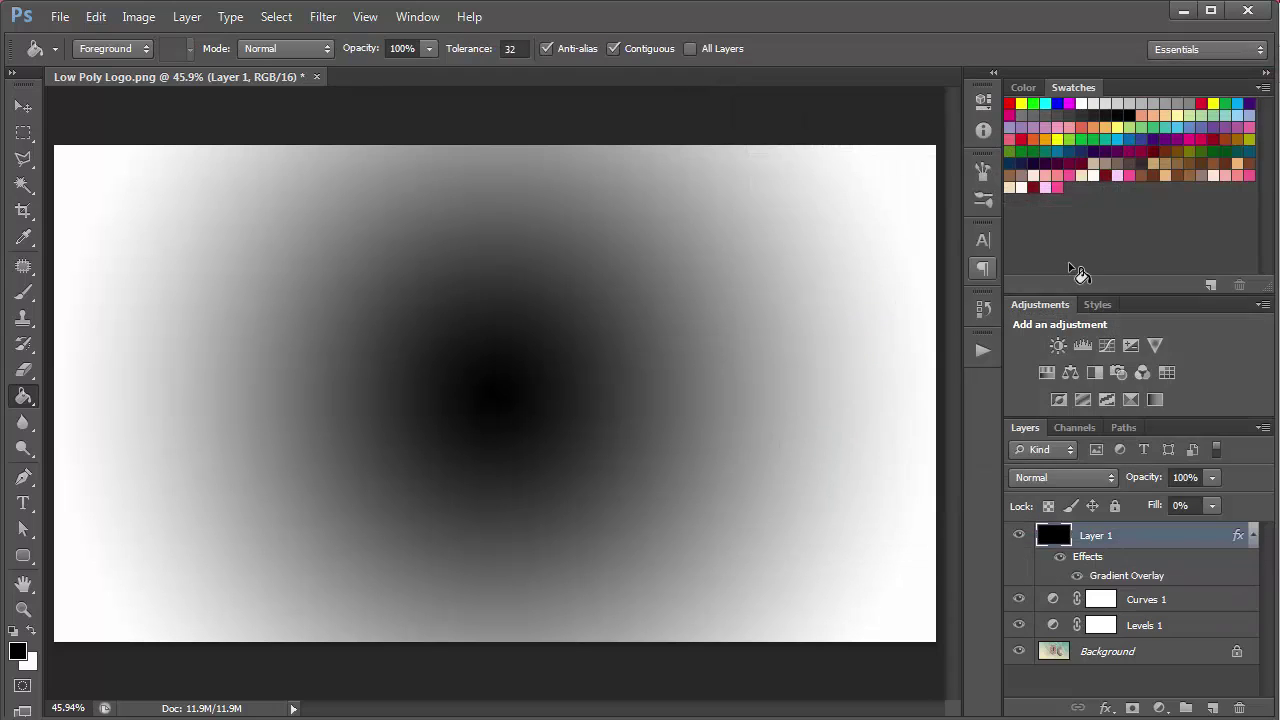
# Set the Gradient Overlay's scale to 150% and switch it to a reversed black-to-transparent gradient, forming a vignette.
pyautogui.doubleClick(1176, 538)
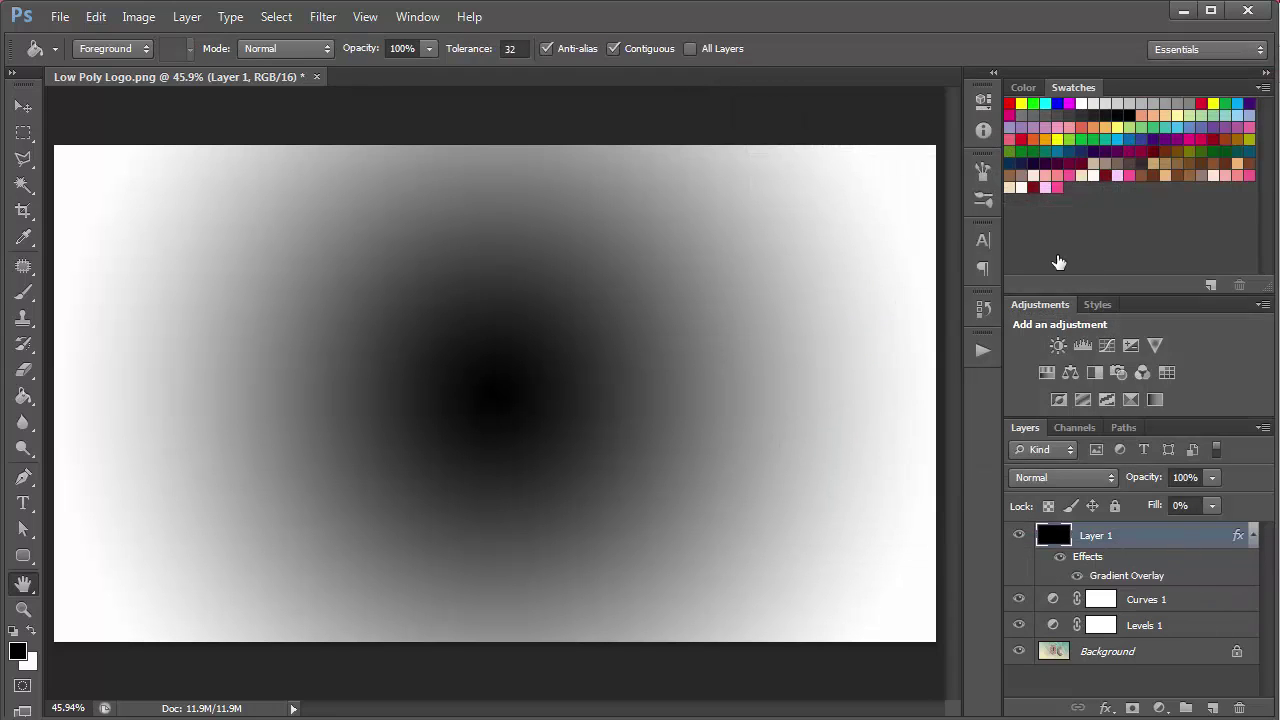
pyautogui.click(818, 337)
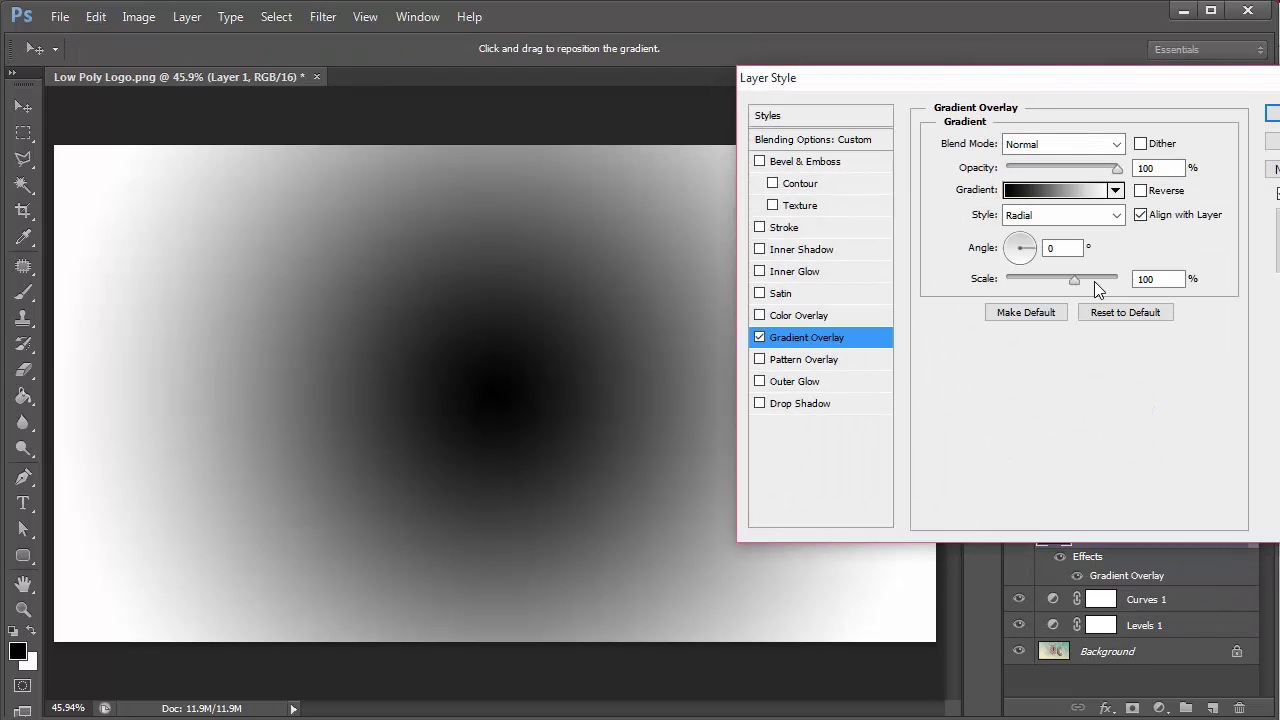
pyautogui.moveTo(1095, 282); pyautogui.dragTo(1122, 281)
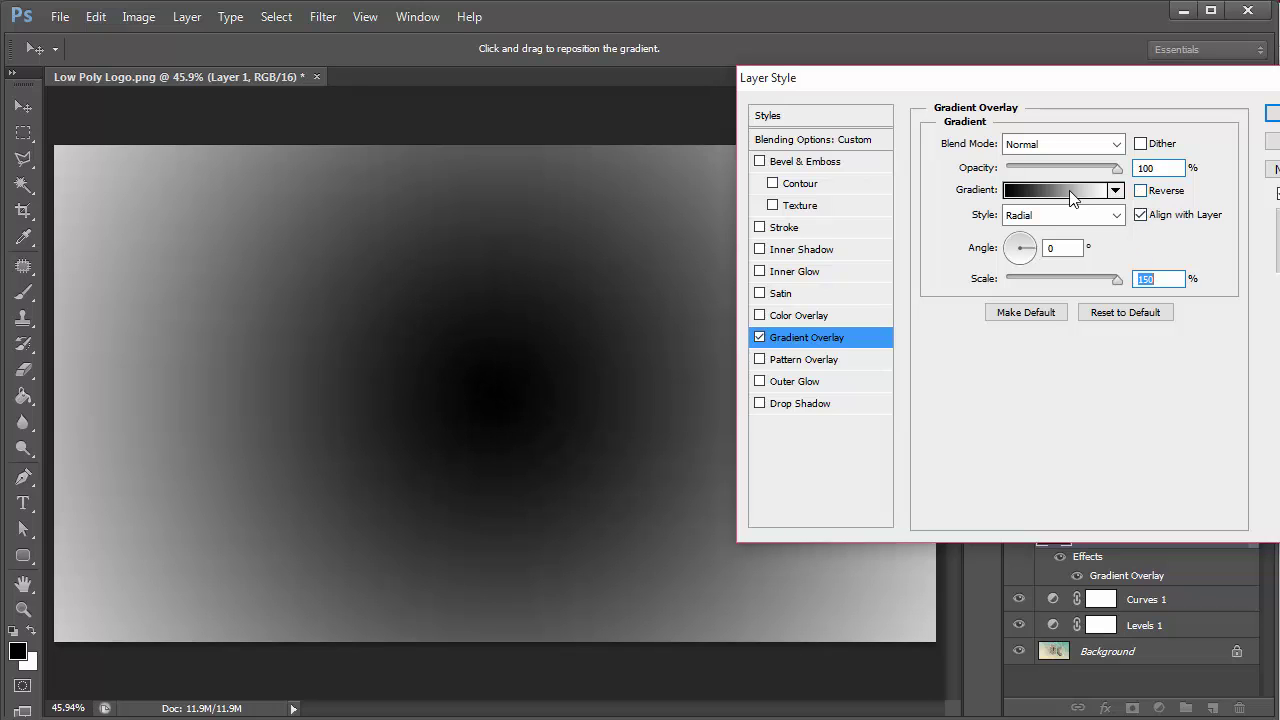
pyautogui.click(1068, 191)
pyautogui.click(843, 277)
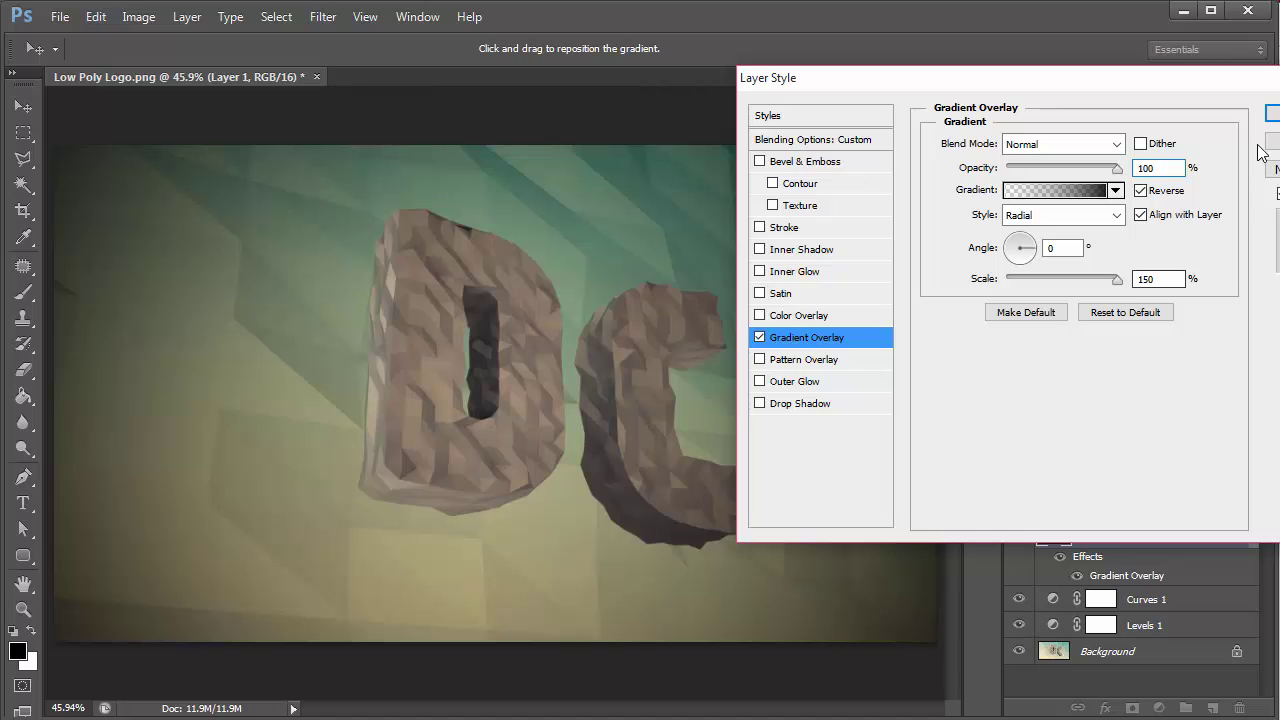
pyautogui.press('g')
pyautogui.press('Return')
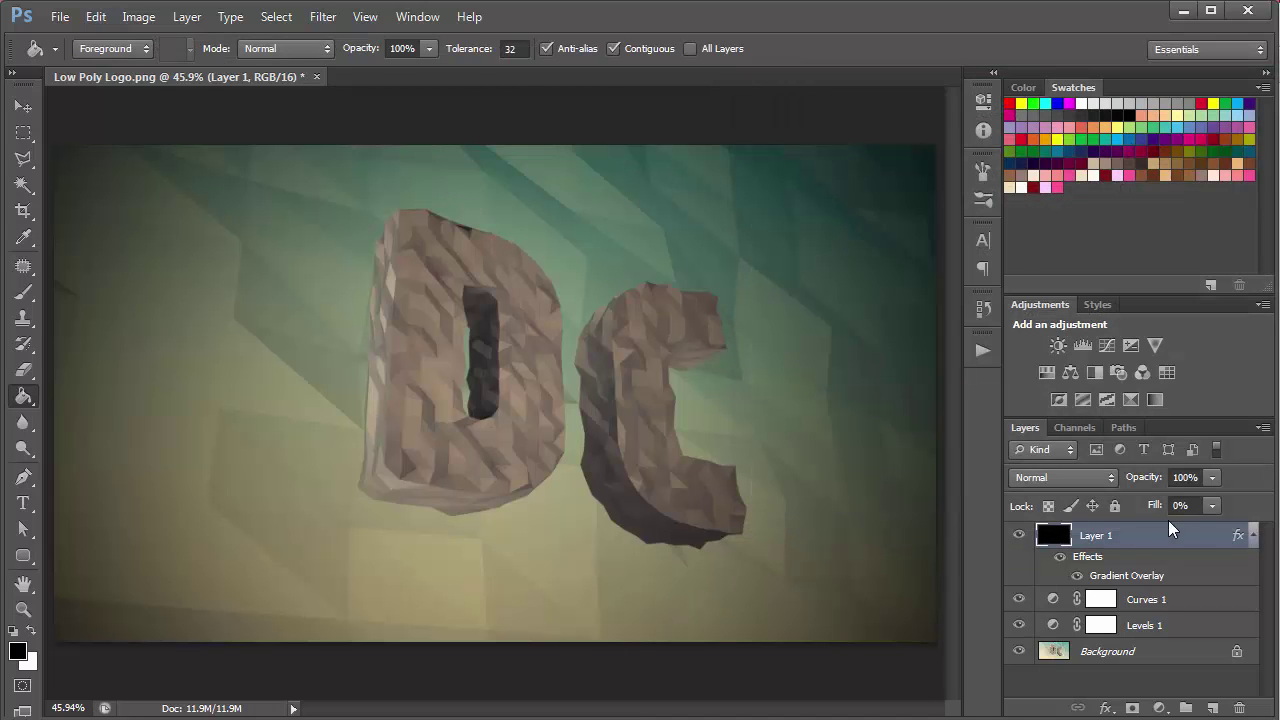
# Lower the vignette layer's opacity to 55% and deselect the layer to judge the effect.
pyautogui.click(1153, 482)
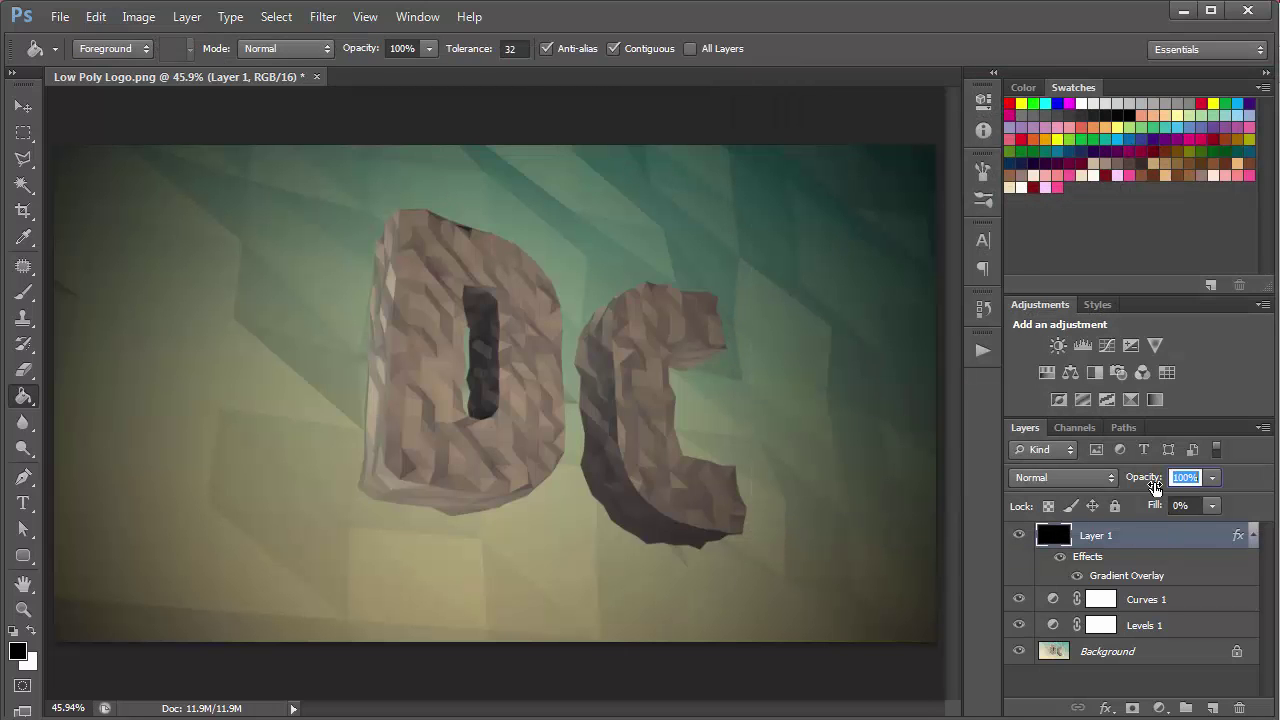
pyautogui.write('50')
pyautogui.press('Return')
pyautogui.click(1128, 688)
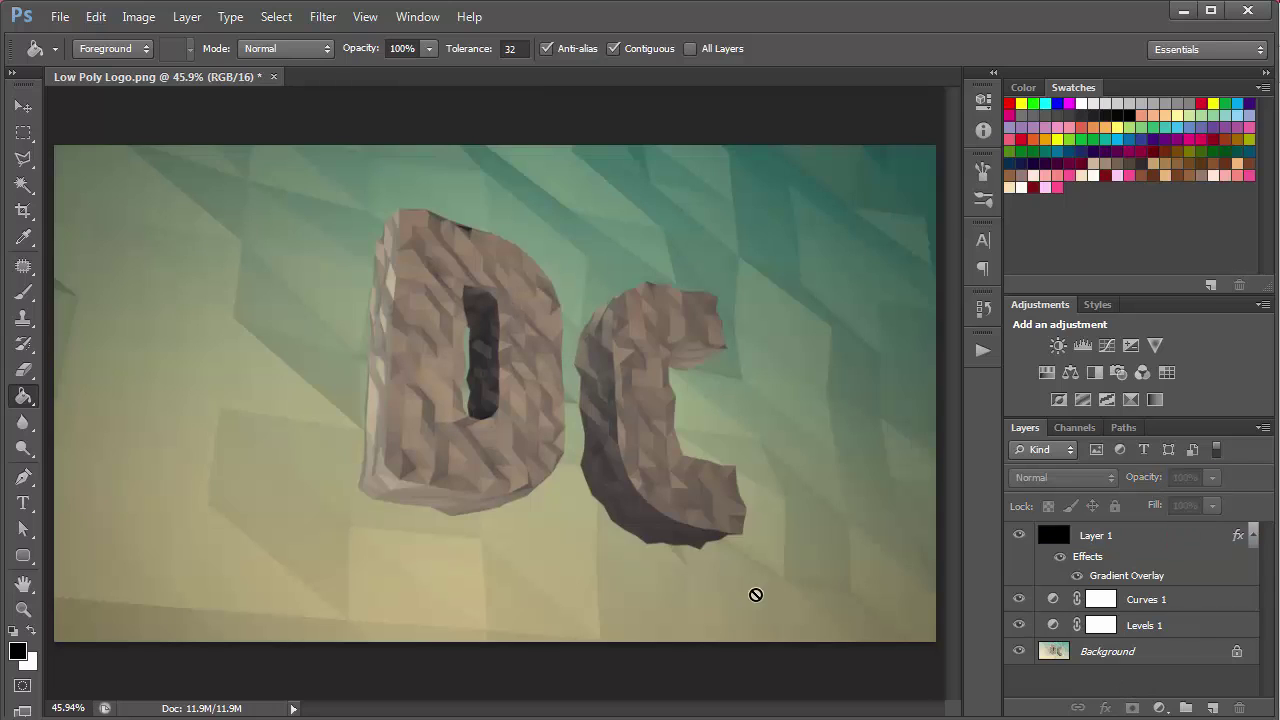
# Set the vignette layer's opacity to 45% and deselect the layer.
pyautogui.click(1098, 542)
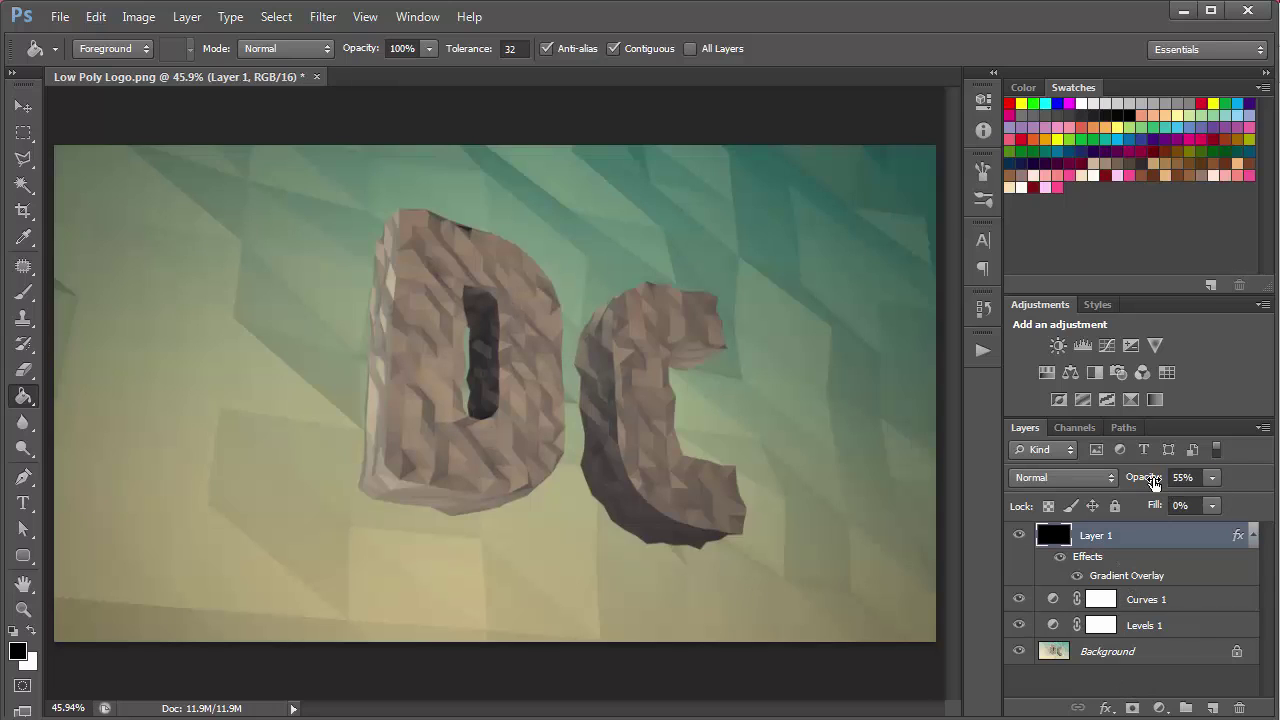
pyautogui.click(1150, 483)
pyautogui.write('45')
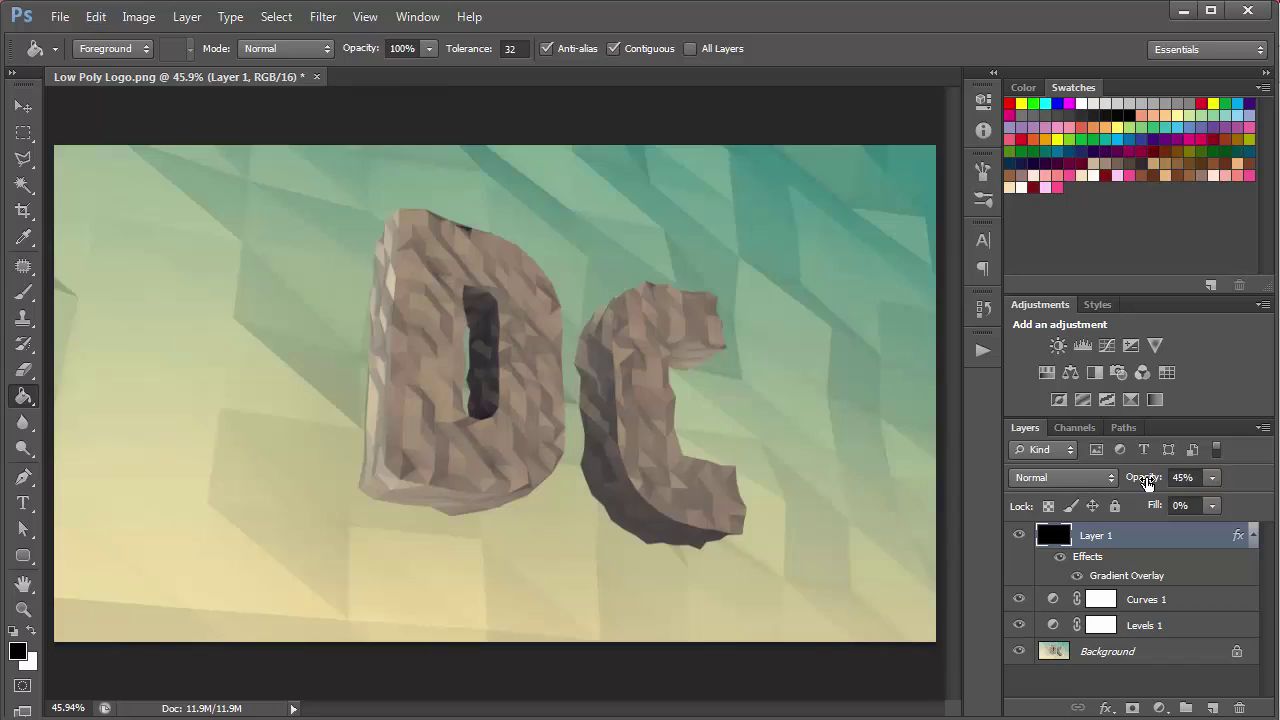
pyautogui.press('Return')
pyautogui.click(1147, 686)
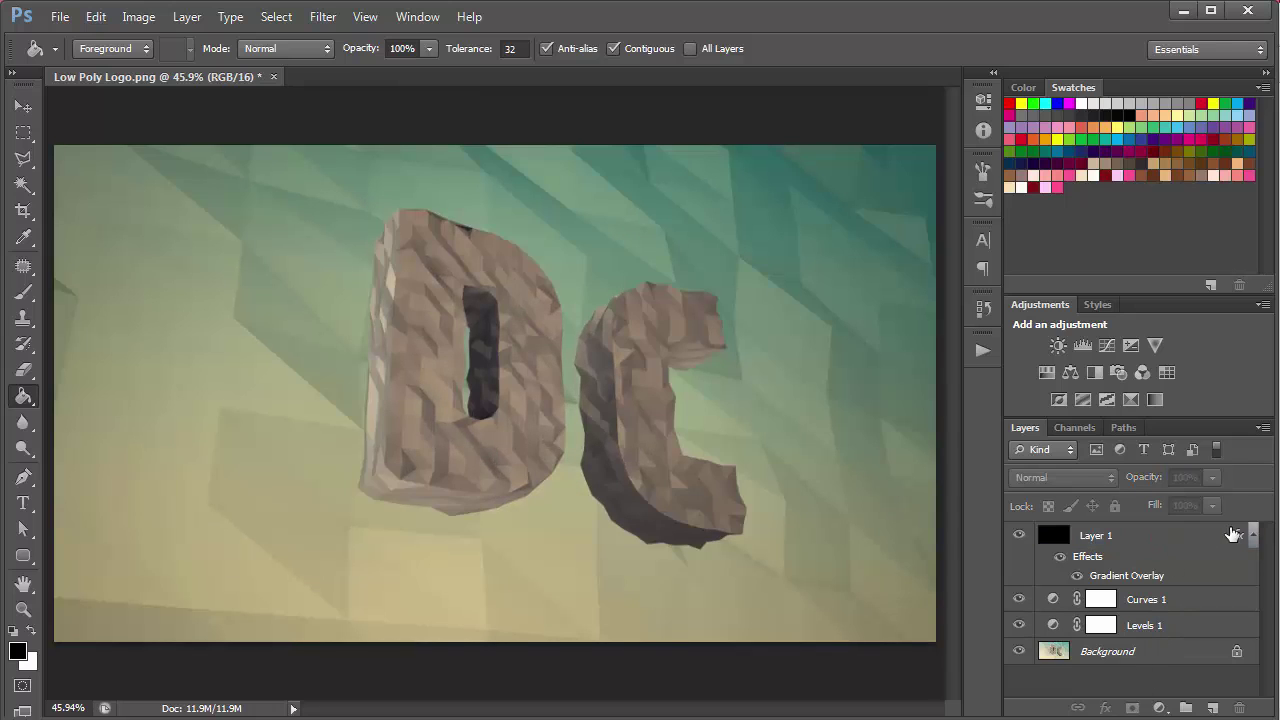
# Collapse the vignette layer's effects list, and hide and show all layers above the background to compare with the original render.
pyautogui.click(1253, 536)
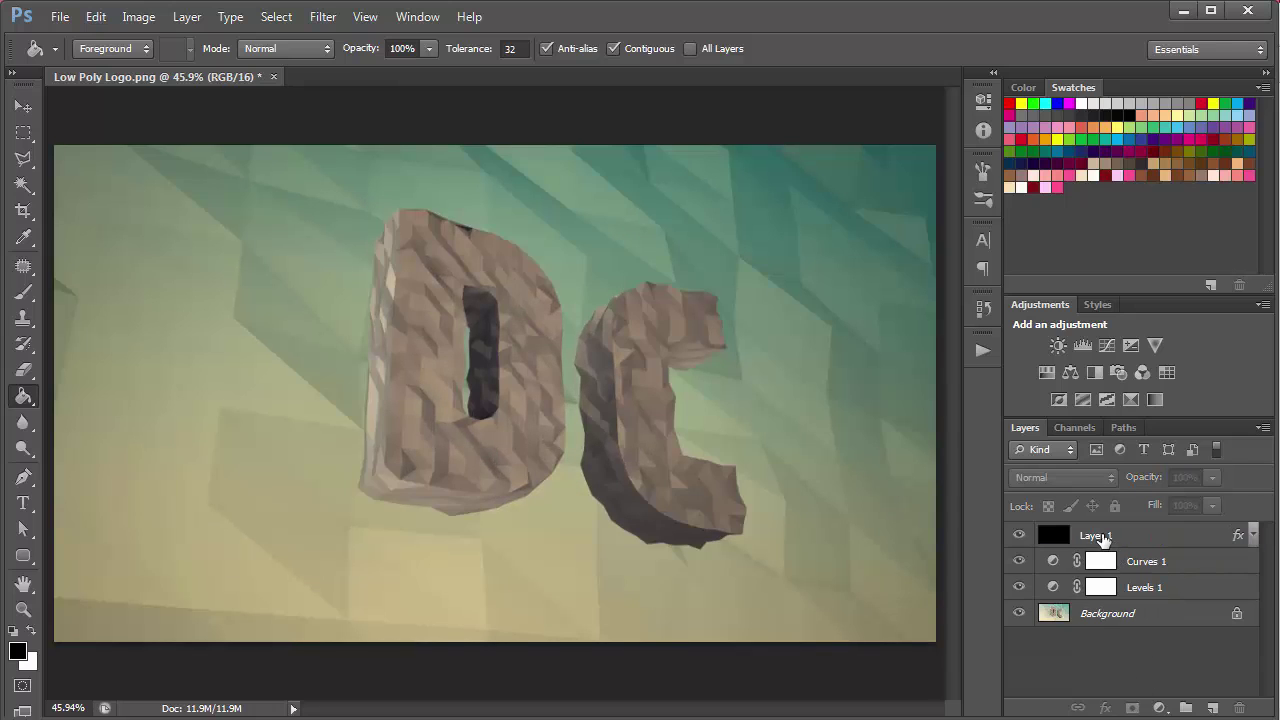
pyautogui.moveTo(1019, 587); pyautogui.dragTo(1020, 485)
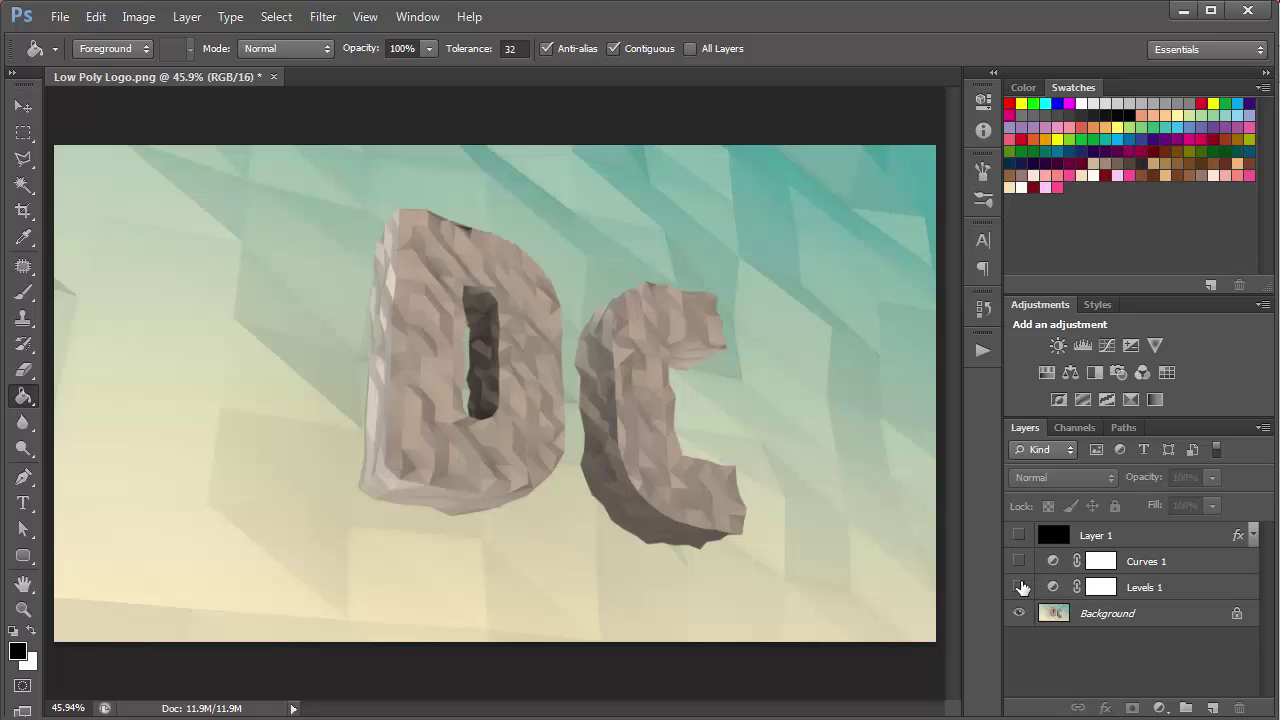
pyautogui.moveTo(1019, 587); pyautogui.dragTo(1026, 479)
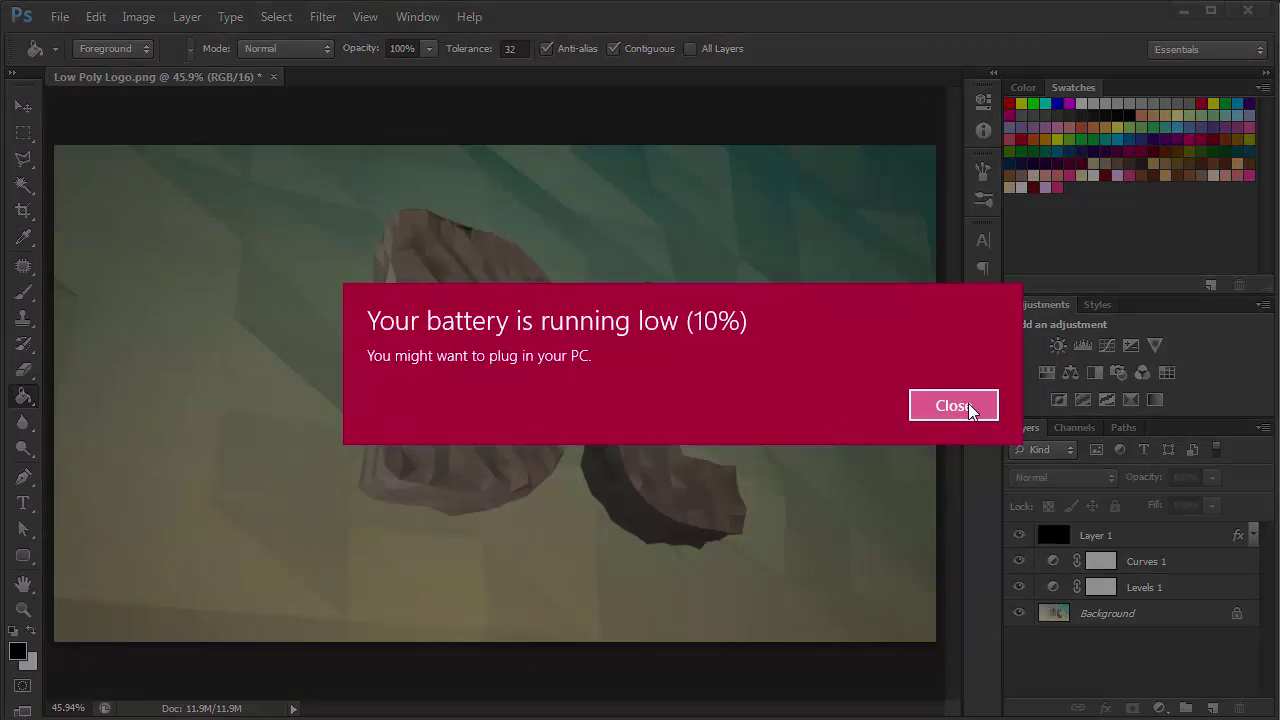
# Dismiss the low-battery warning and switch to the other open window showing the DC image.
pyautogui.click(953, 406)
pyautogui.click(980, 718)
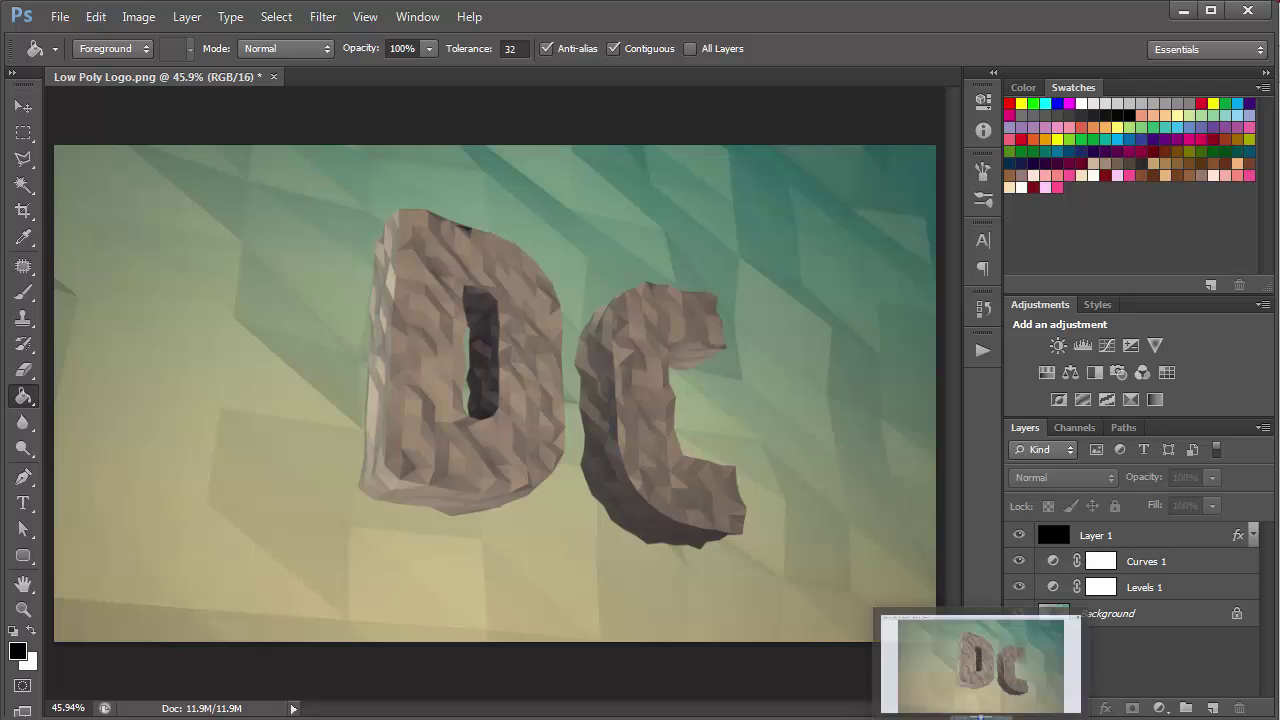